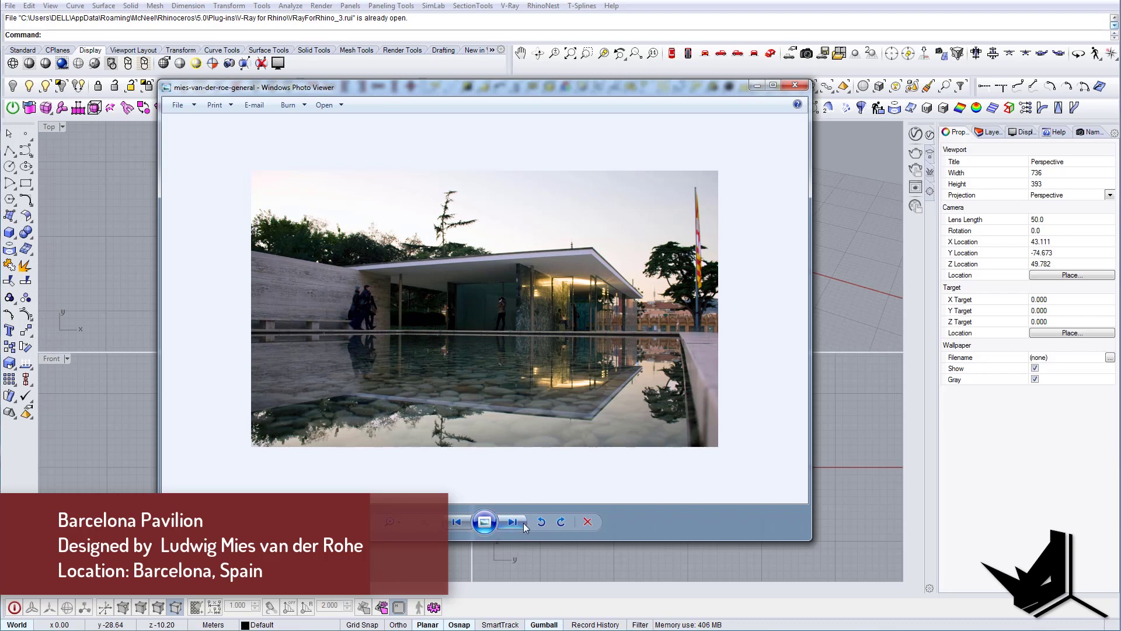
Step: Look through the Barcelona Pavilion reference photos and the sheet of plans, elevations and sections
left_click(523, 523)
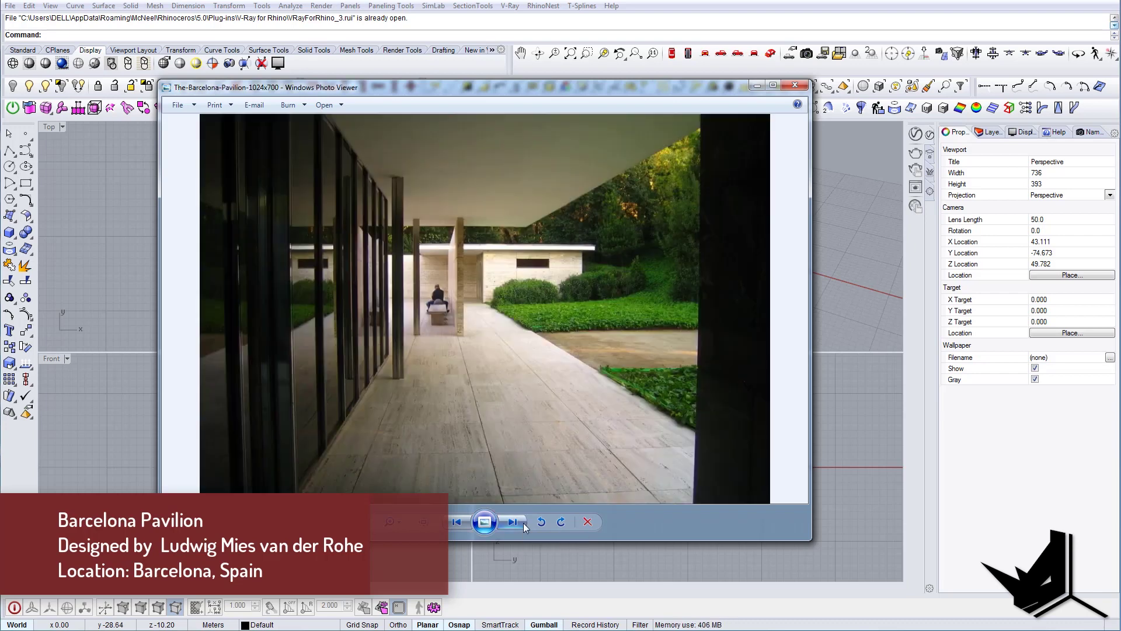
left_click(517, 523)
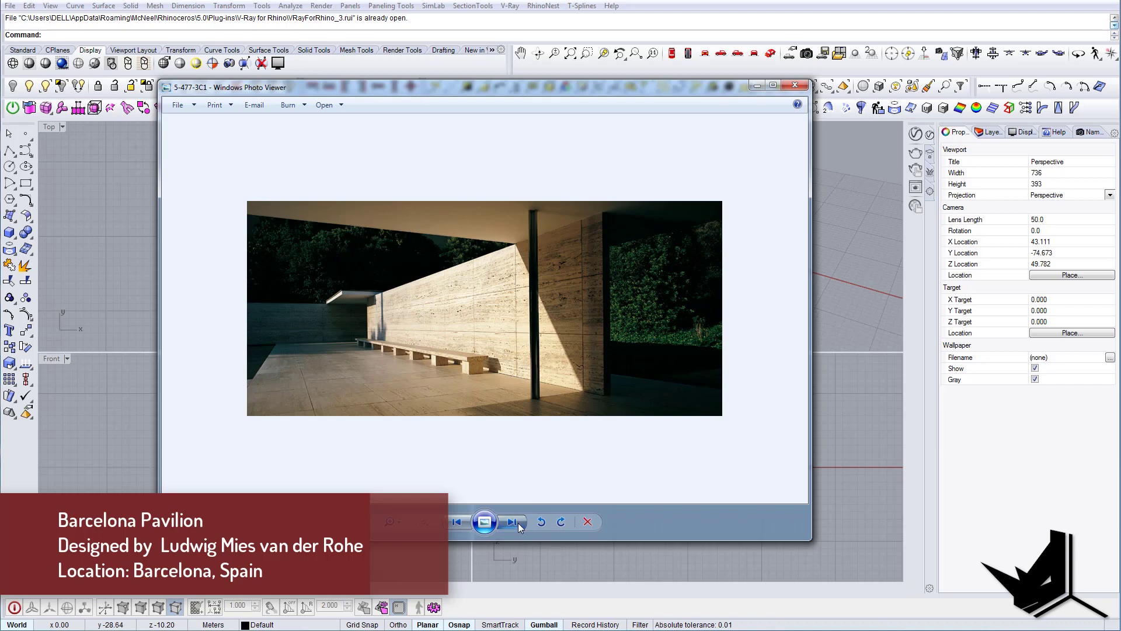
left_click(517, 524)
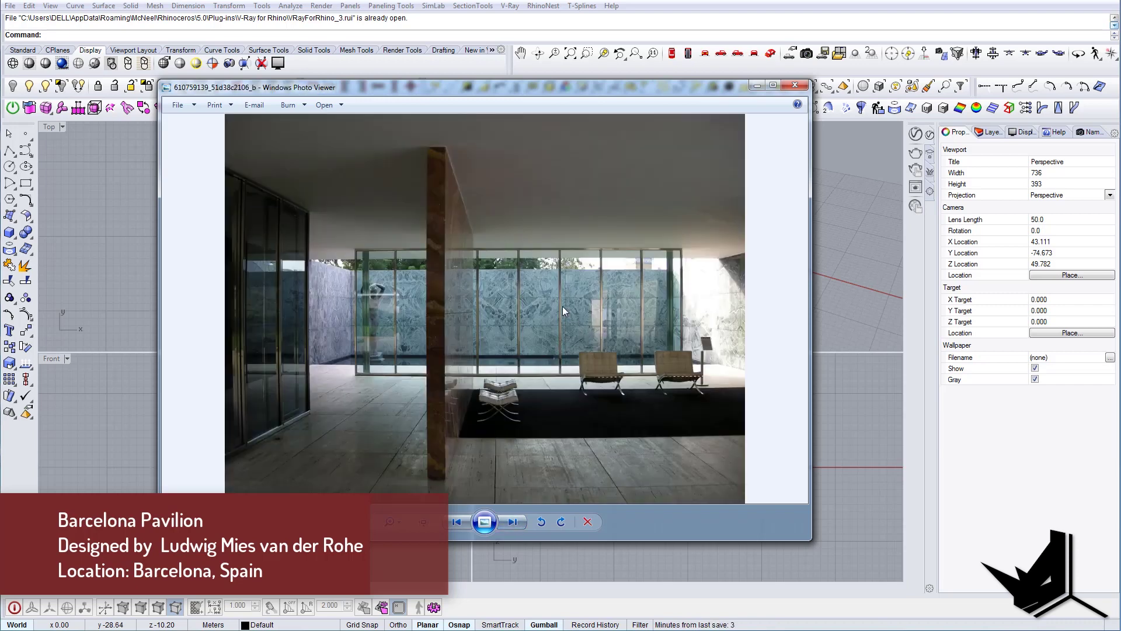
left_click(512, 522)
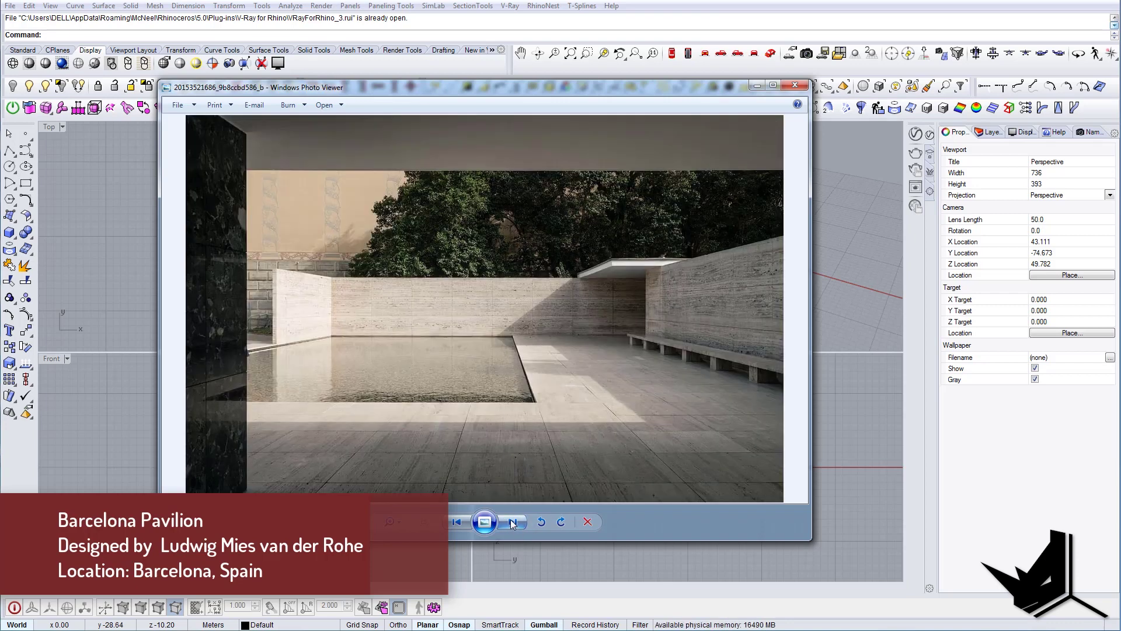
left_click(512, 522)
left_click(512, 522)
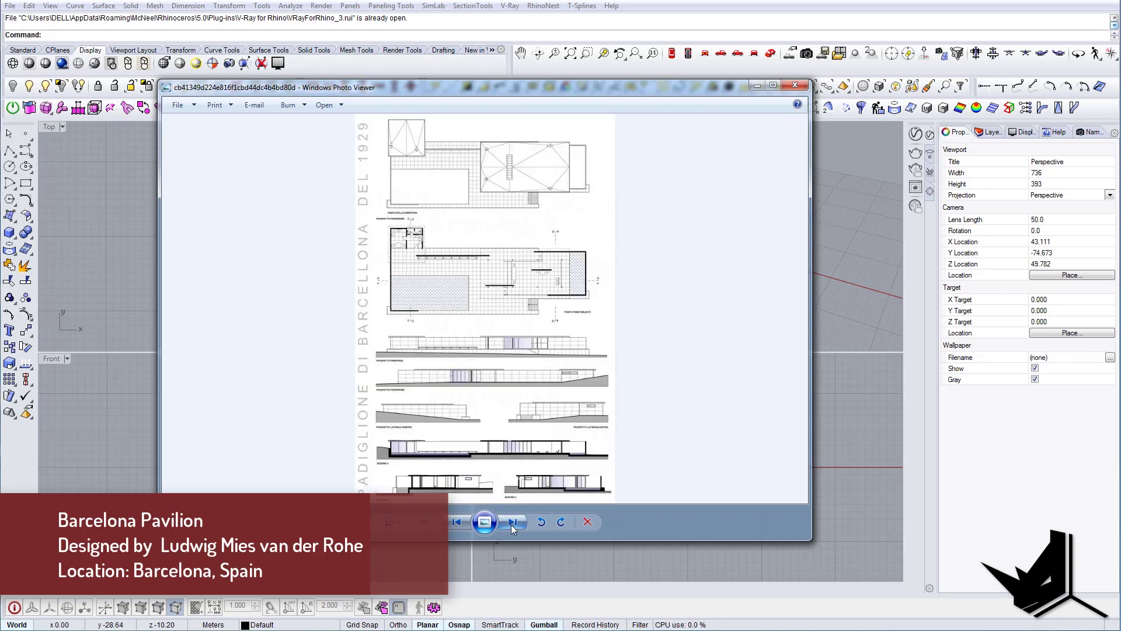
left_click(461, 524)
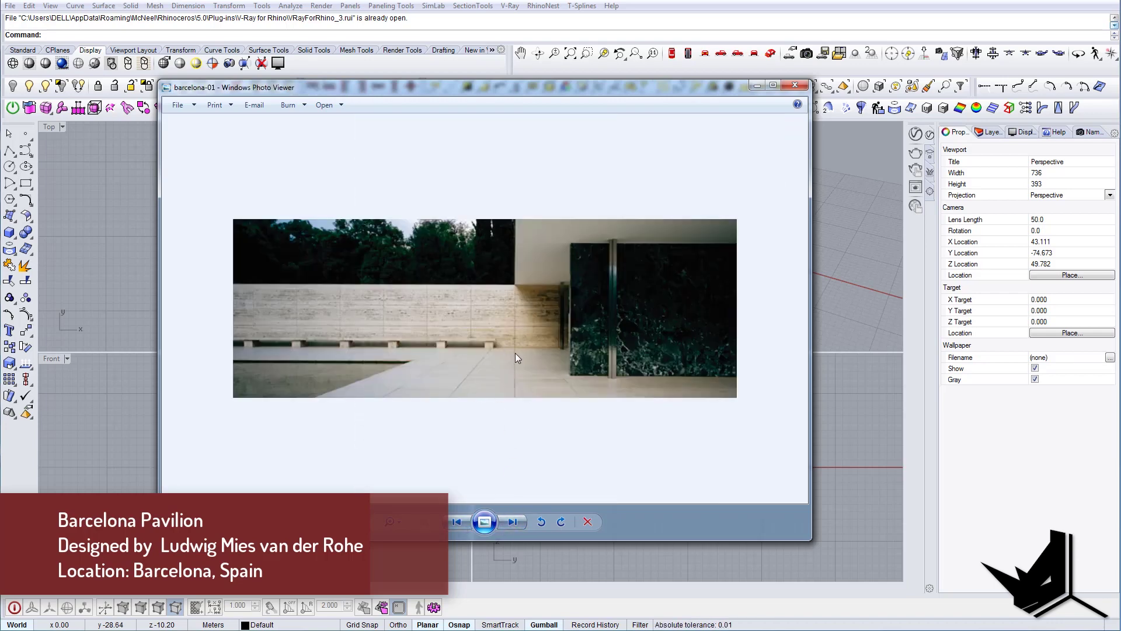
left_click(512, 522)
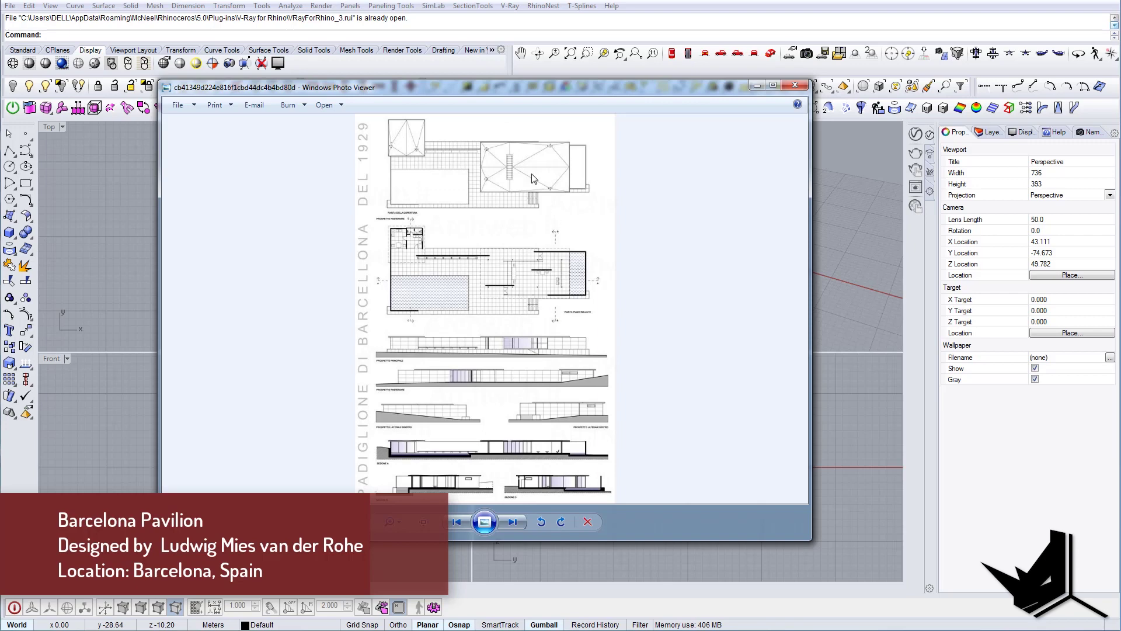
left_click(511, 525)
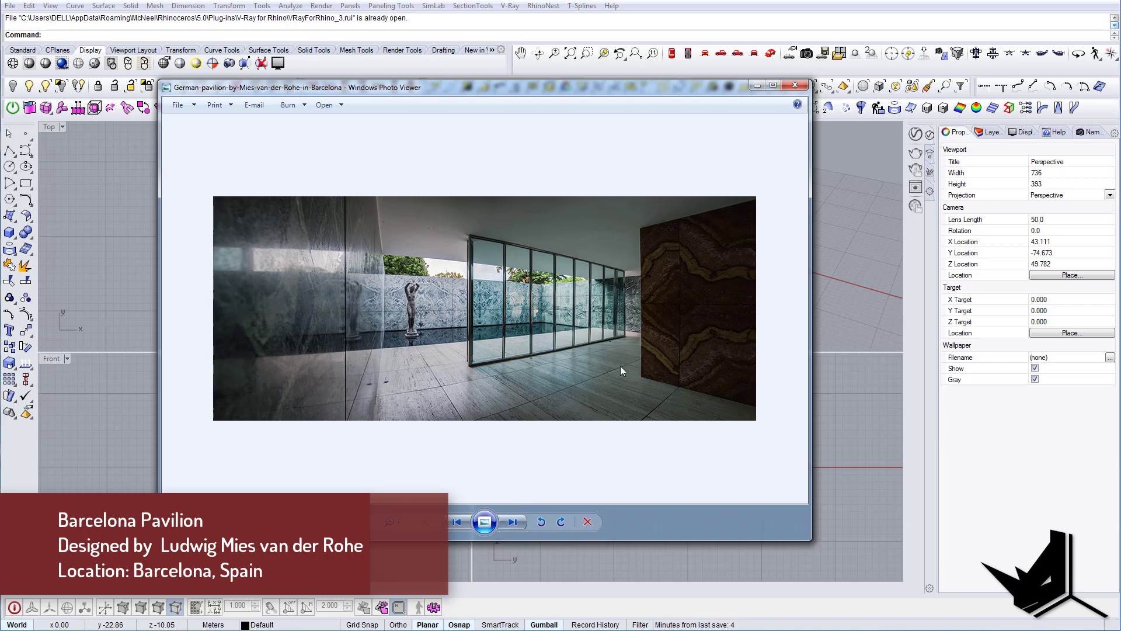
left_click(512, 521)
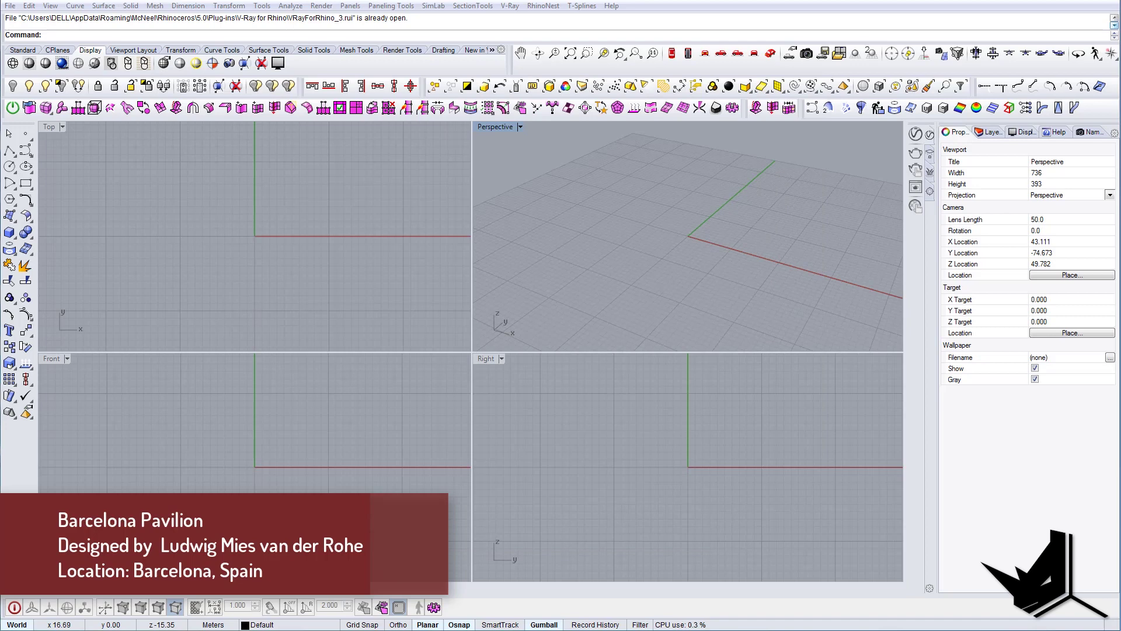
Step: Insert the sheet of pavilion plans, elevations and sections as a picture frame lying flat in the Top view
left_click_drag(188, 208, 194, 207)
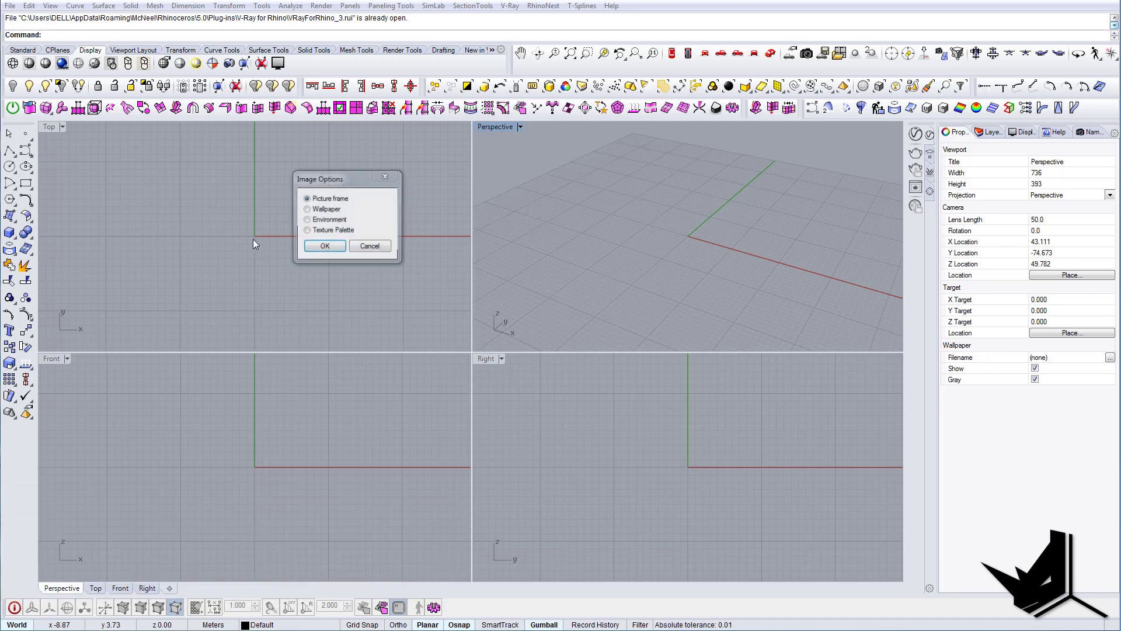
left_click(325, 240)
left_click(166, 306)
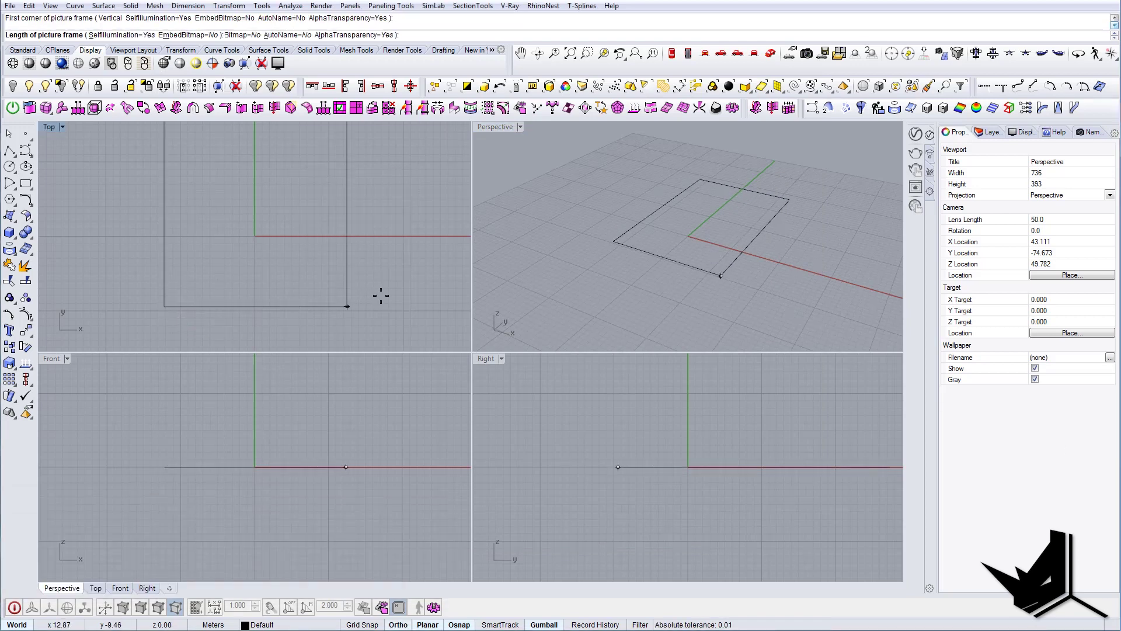
left_click(399, 300)
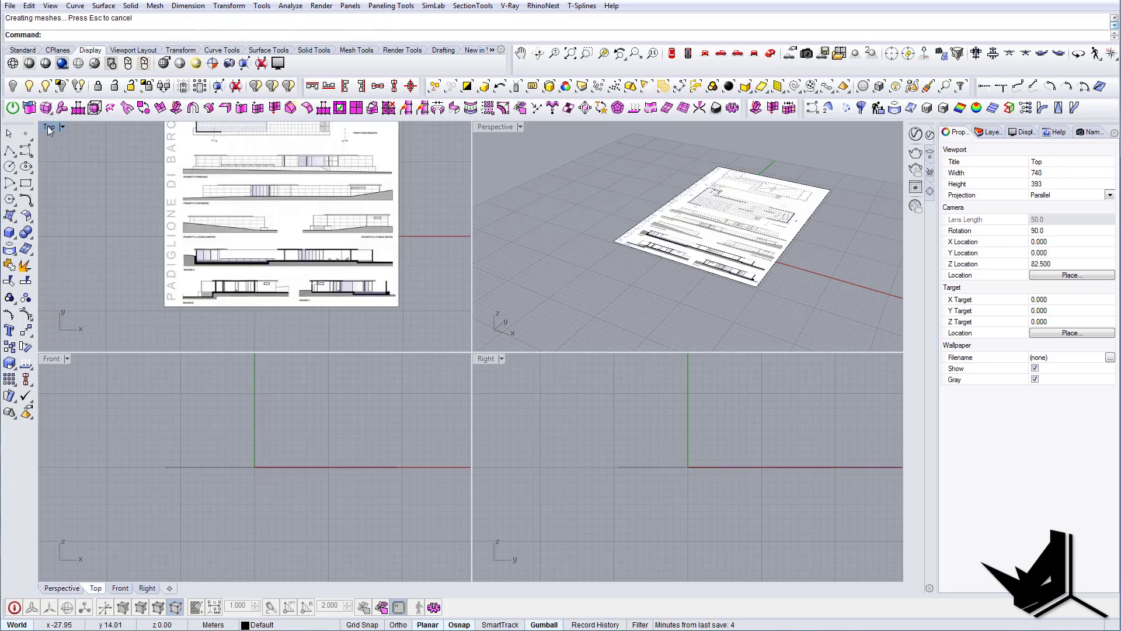
Step: Draw a horizontal line across the full width of the sheet in the Top view, between the roof plan and the floor plan
double_click(49, 129)
right_click_drag(435, 284, 389, 340)
scroll(388, 340, "down", 6)
right_click_drag(391, 256, 406, 355)
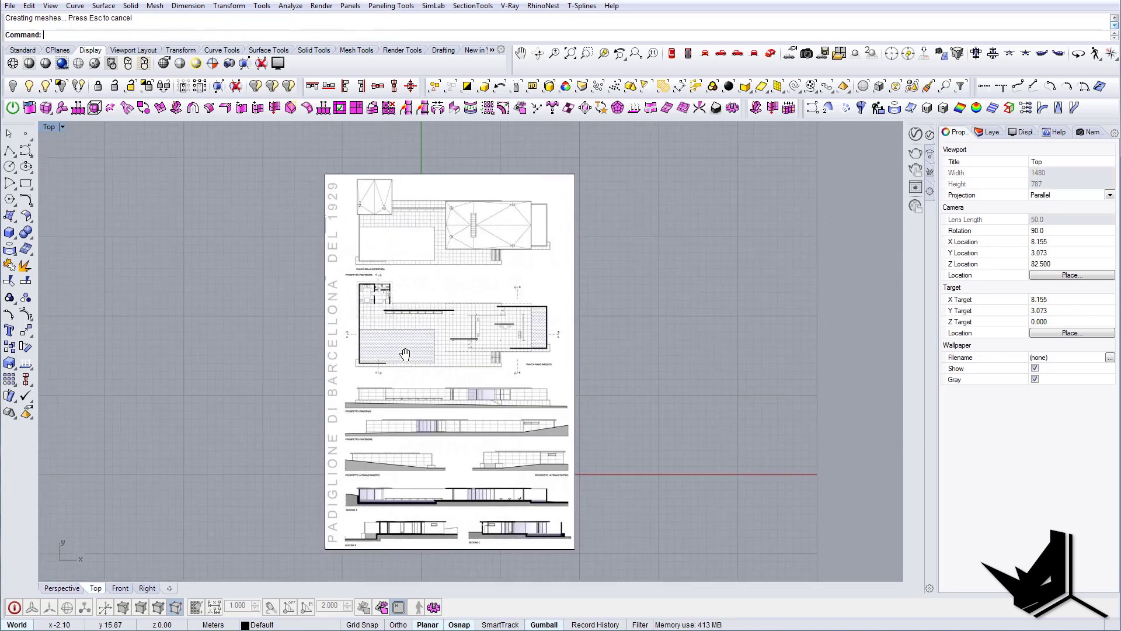
right_click_drag(426, 295, 439, 326)
scroll(414, 315, "down", 3)
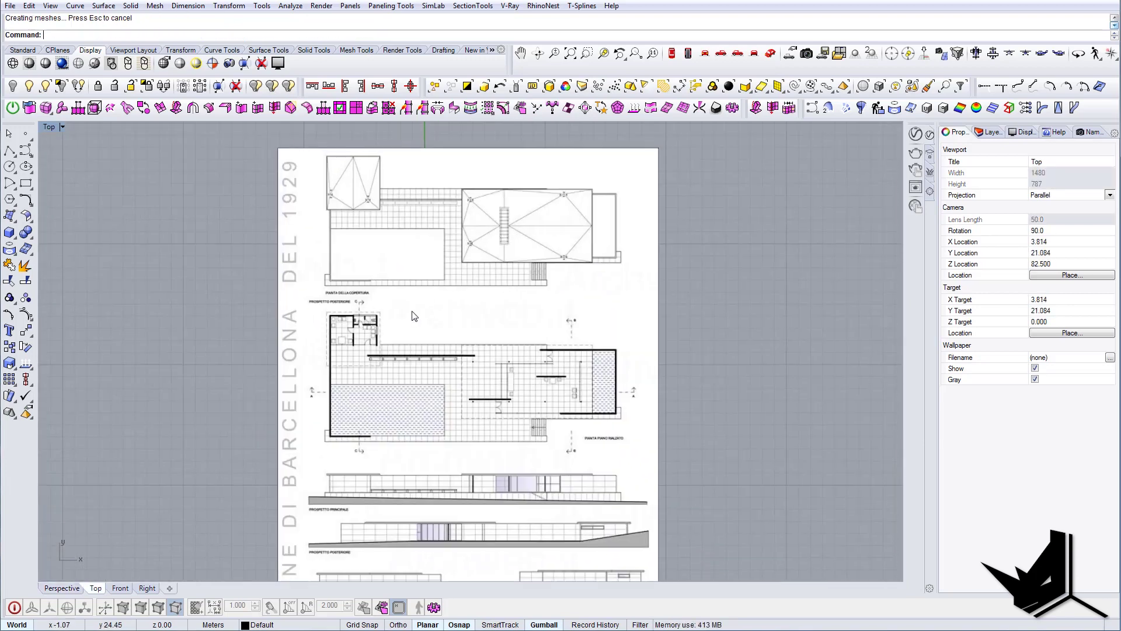
type("line")
key("Return")
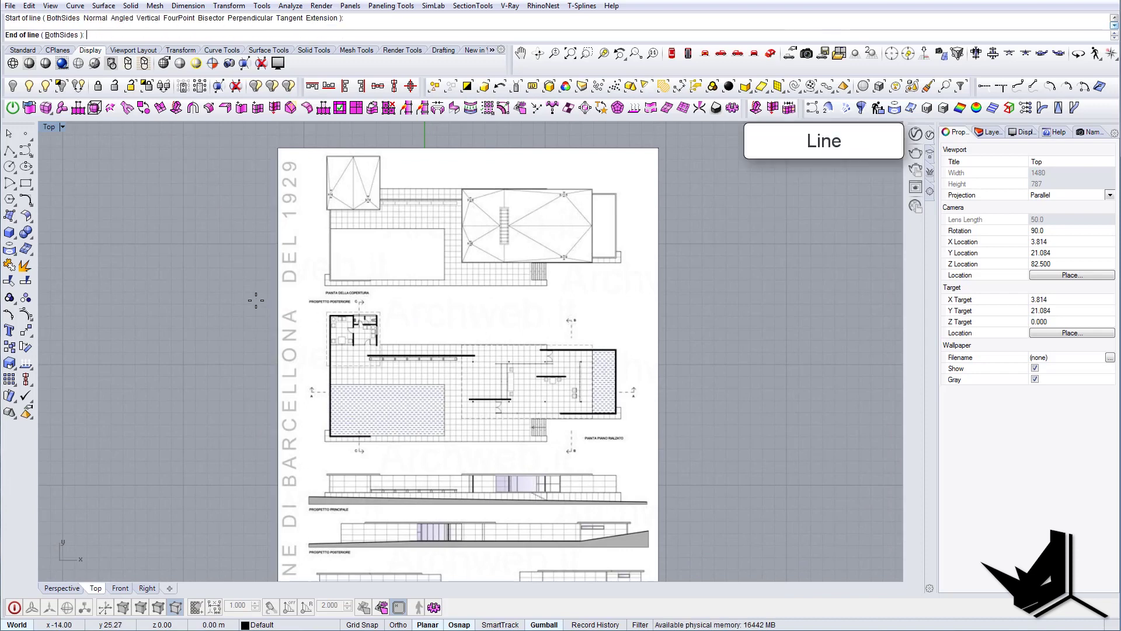
left_click(255, 301)
left_click(711, 292, "shift")
scroll(682, 329, "down", 4)
right_click_drag(672, 341, 623, 293)
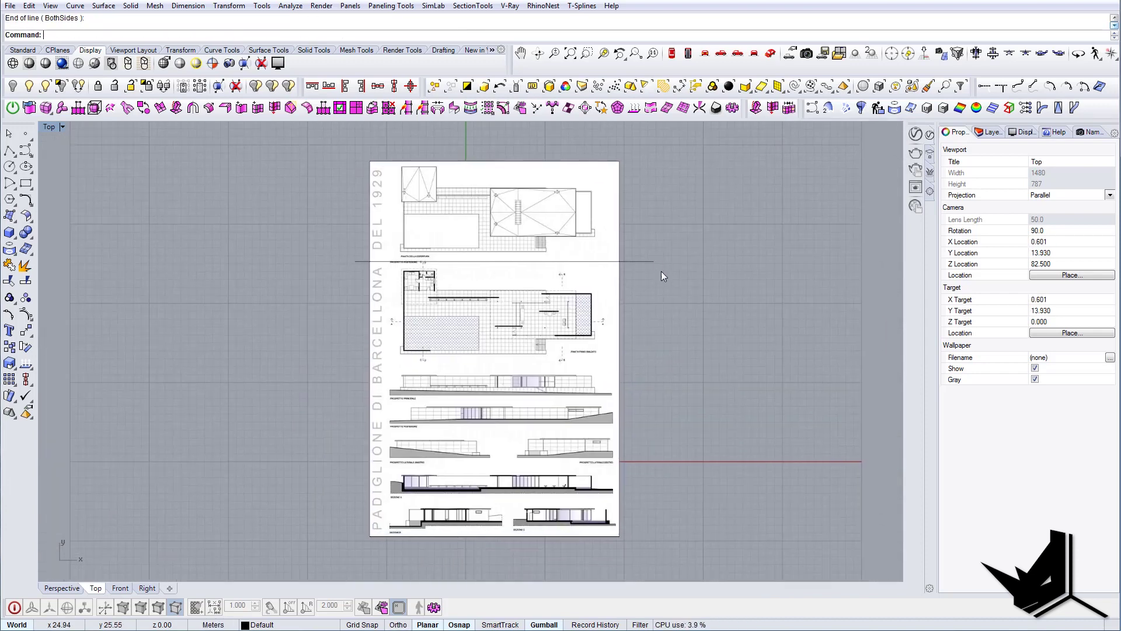
Step: Copy the dividing line about 13.2 m down, placing the duplicate between the floor plan and the first elevation
left_click(584, 261)
scroll(558, 273, "up", 2)
left_click_drag(494, 223, 499, 349)
key("alt")
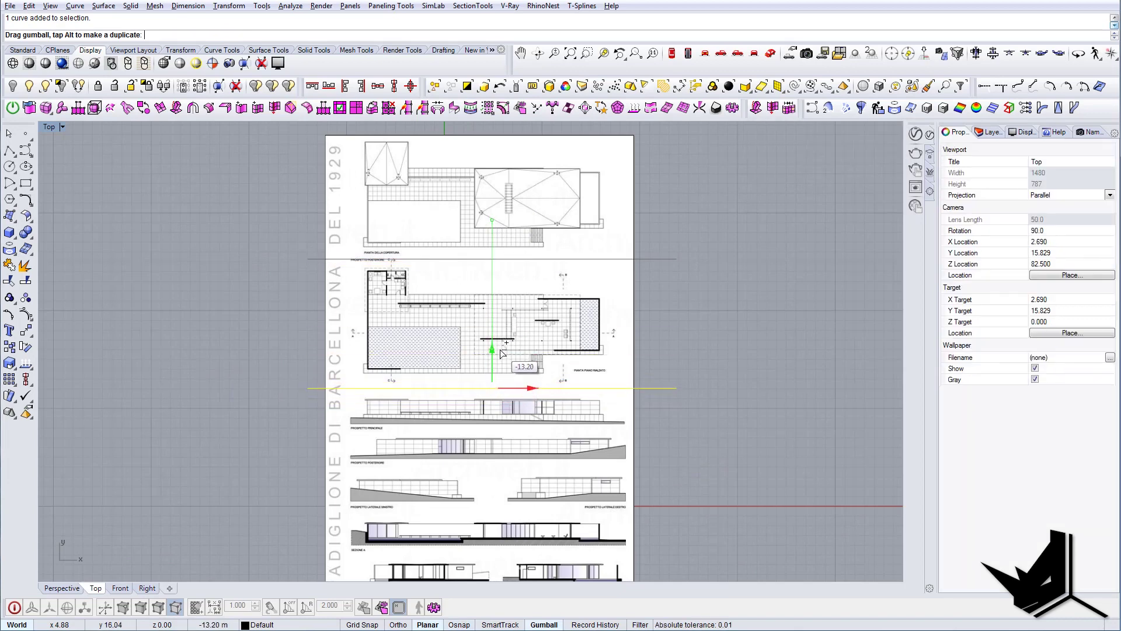
scroll(617, 338, "down", 4)
scroll(565, 399, "up", 8)
right_click_drag(568, 393, 564, 360)
left_click(573, 356)
scroll(573, 354, "down", 4)
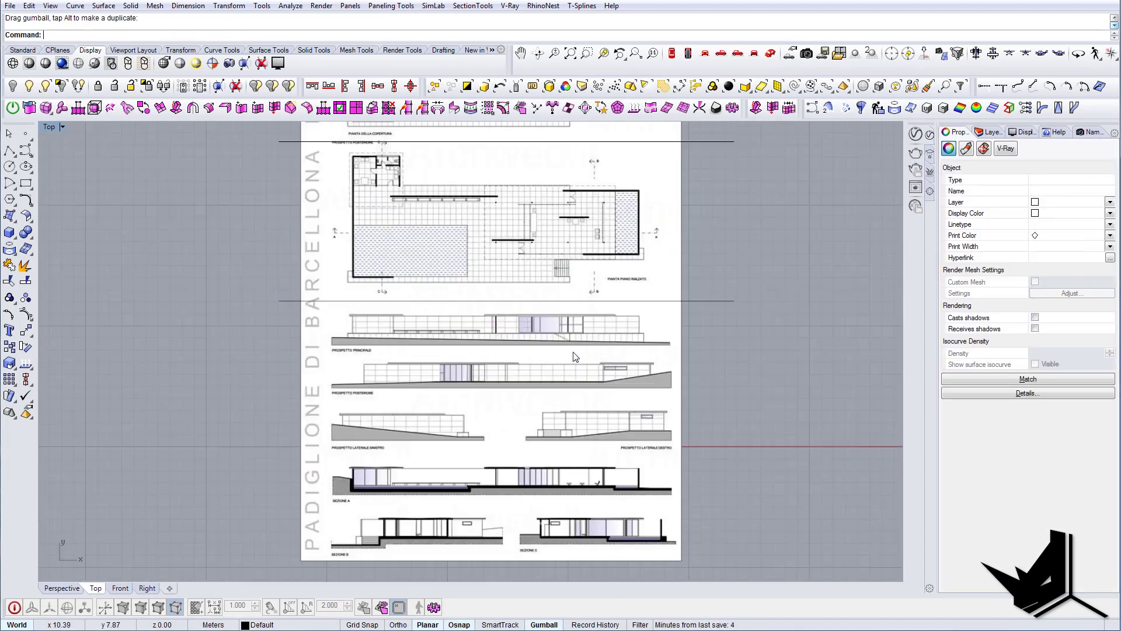
scroll(627, 294, "down", 3)
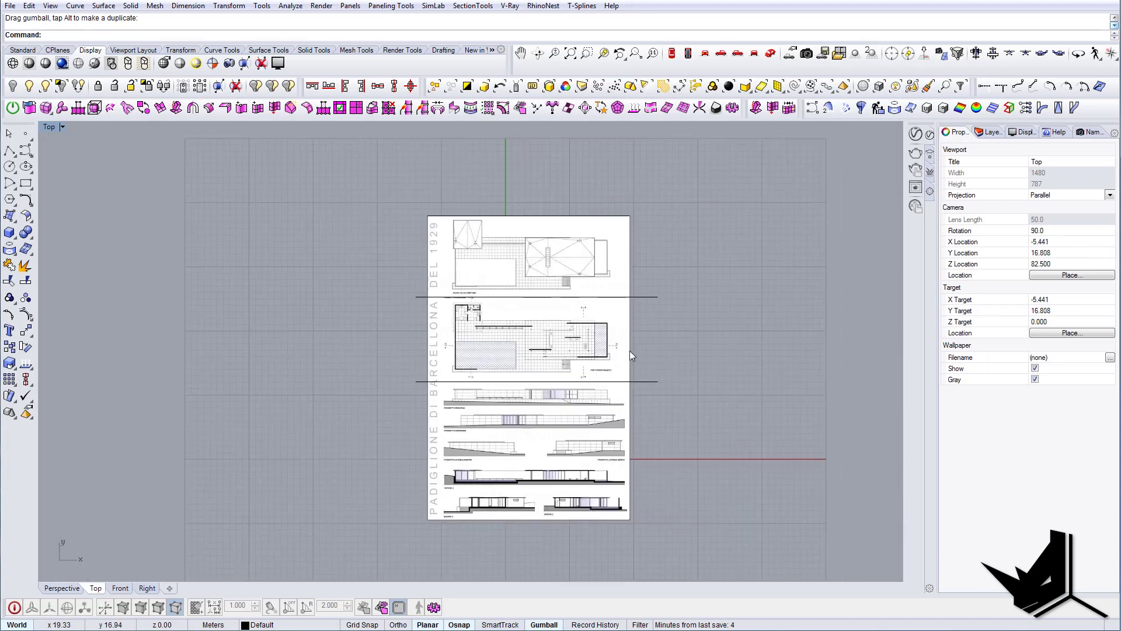
Step: Split the picture frame into three pieces using both horizontal lines as cutters
type("Split")
key("Return")
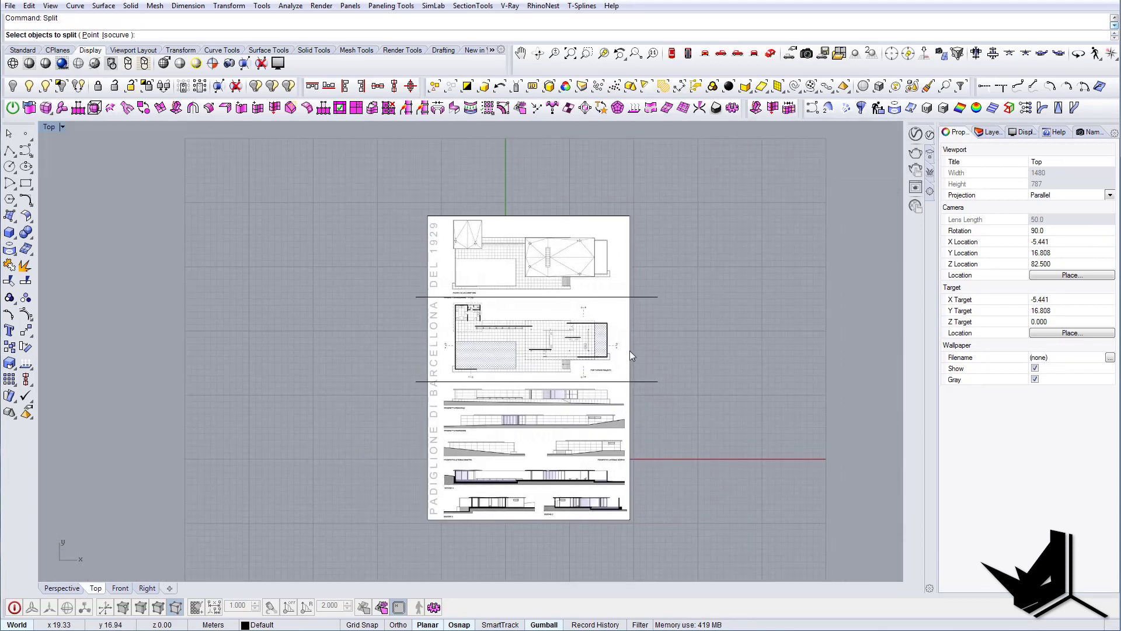
left_click(572, 341)
key("Return")
left_click_drag(651, 394, 643, 286)
key("Return")
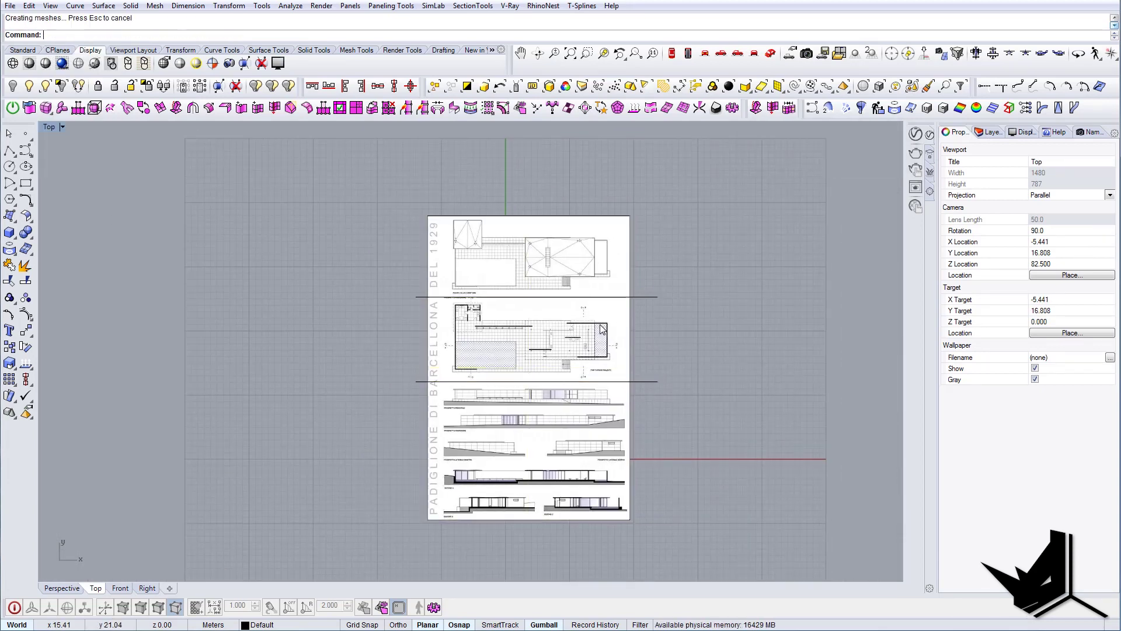
Step: Move the roof plan and floor plan pieces together to the right, clear of the elevations piece
left_click(587, 334)
left_click(581, 272, "shift")
left_click_drag(562, 298, 806, 300)
left_click(716, 416)
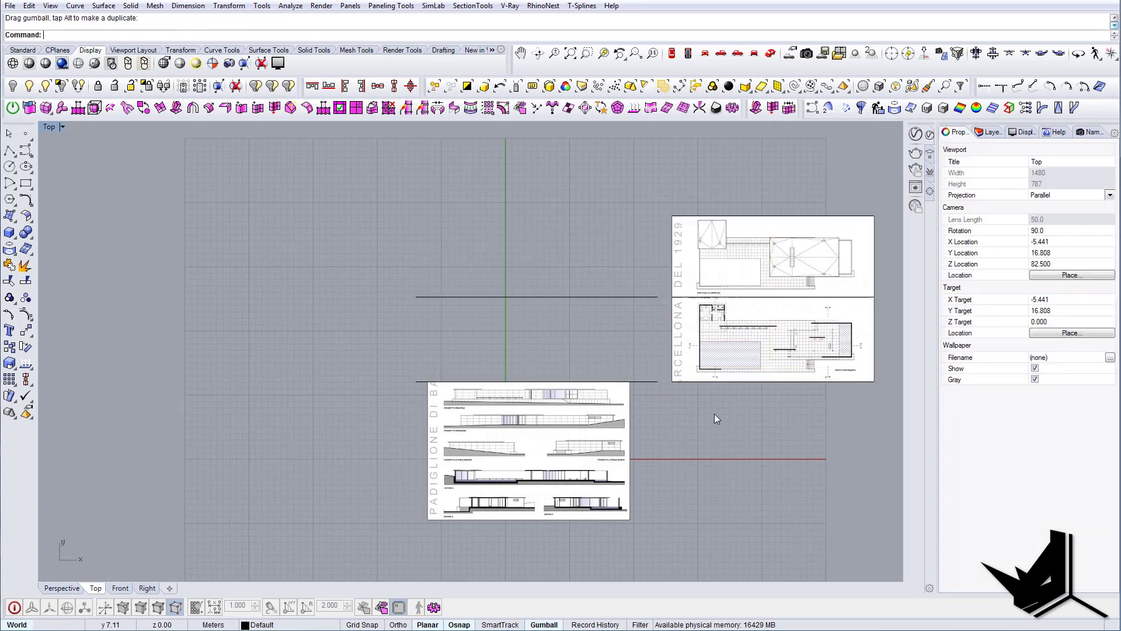
Step: Move the floor plan piece straight down to leave a gap below the roof plan
right_click_drag(795, 324, 621, 310)
left_click(620, 310)
left_click_drag(599, 294, 599, 397)
left_click(511, 372)
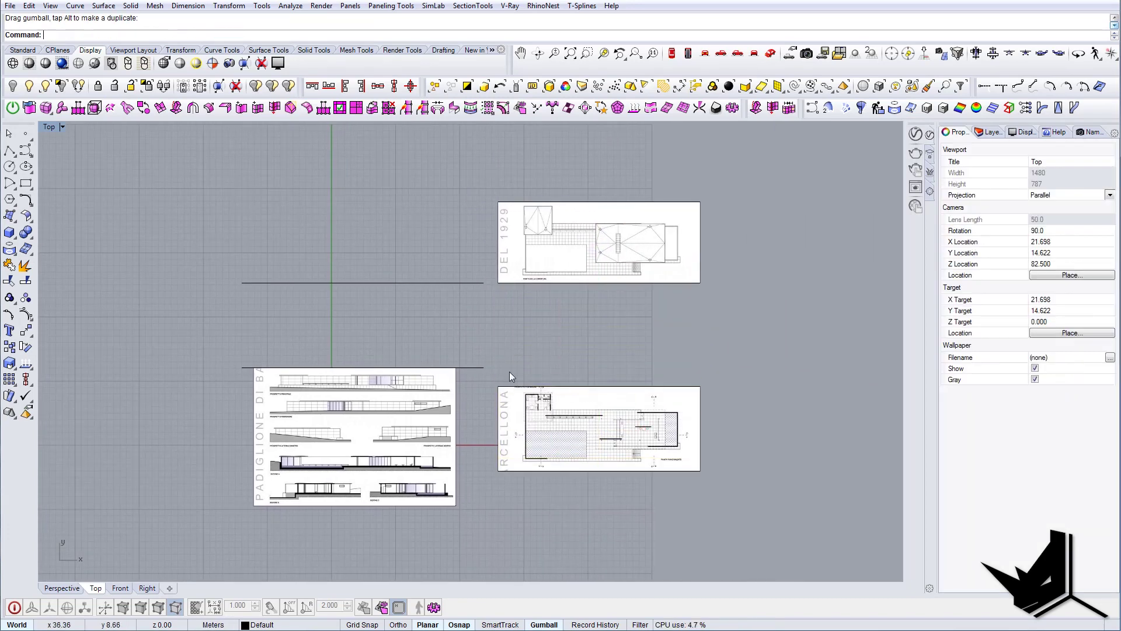
Step: Move the elevations and sections piece farther left, away from the two plan pieces
right_click_drag(371, 424, 437, 396)
left_click(509, 391)
left_click_drag(479, 390, 398, 386)
left_click(659, 348)
right_click_drag(663, 355, 550, 389)
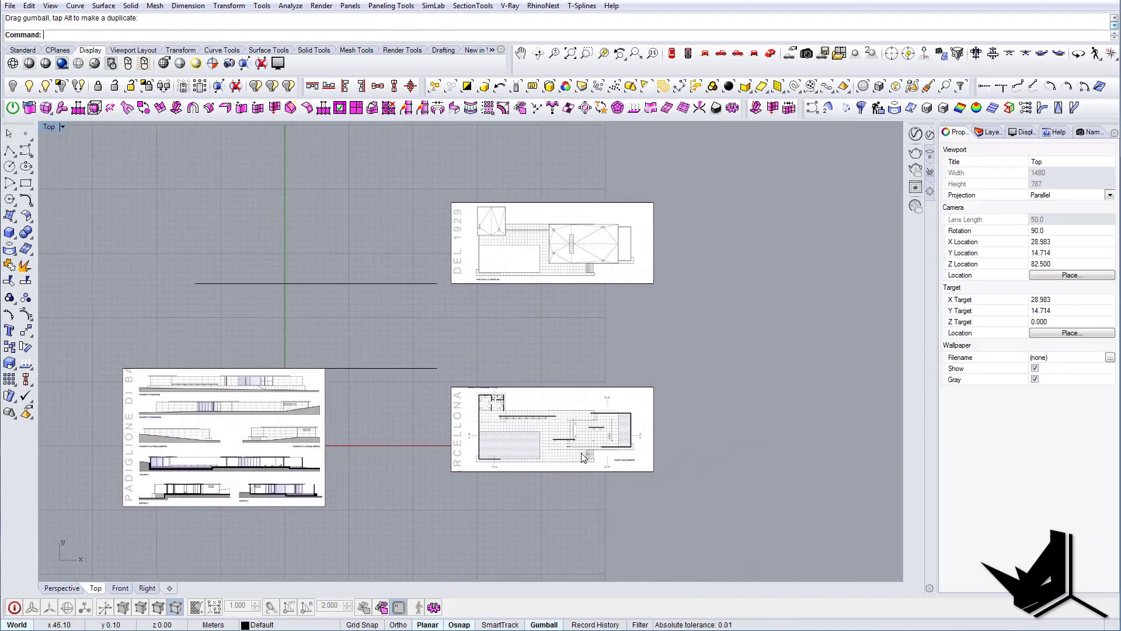
Step: Examine the floor plan's walls, pools, columns and stairs, and its position relative to the roof plan and elevations
scroll(574, 448, "up", 10)
scroll(558, 398, "down", 5)
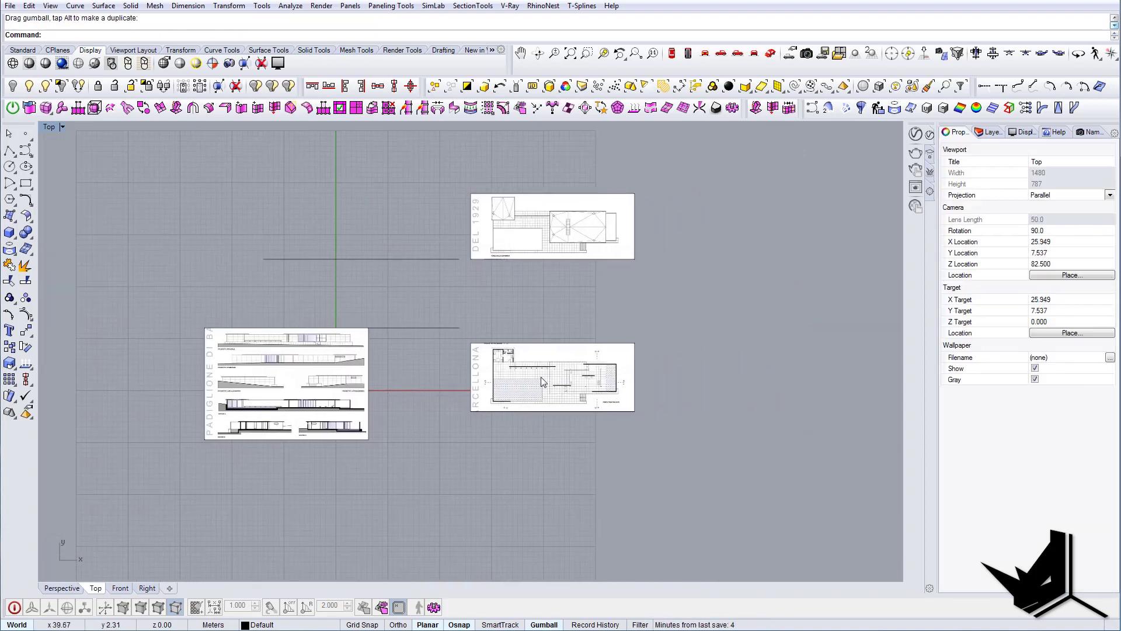
scroll(539, 381, "up", 5)
scroll(540, 381, "down", 5)
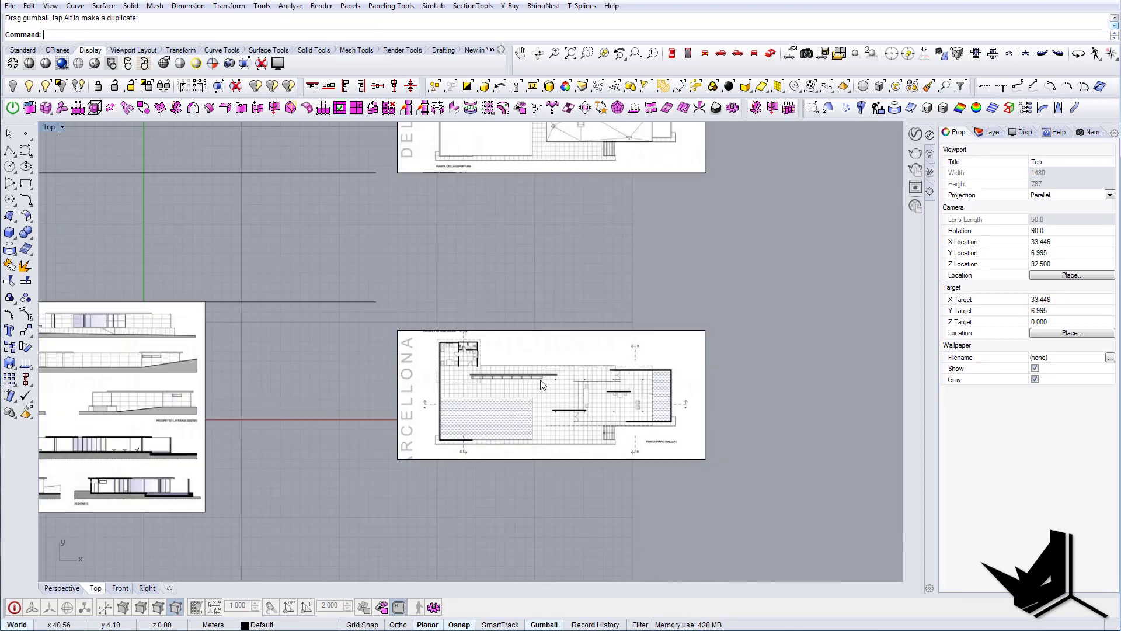
scroll(540, 380, "down", 2)
right_click_drag(540, 381, 533, 452)
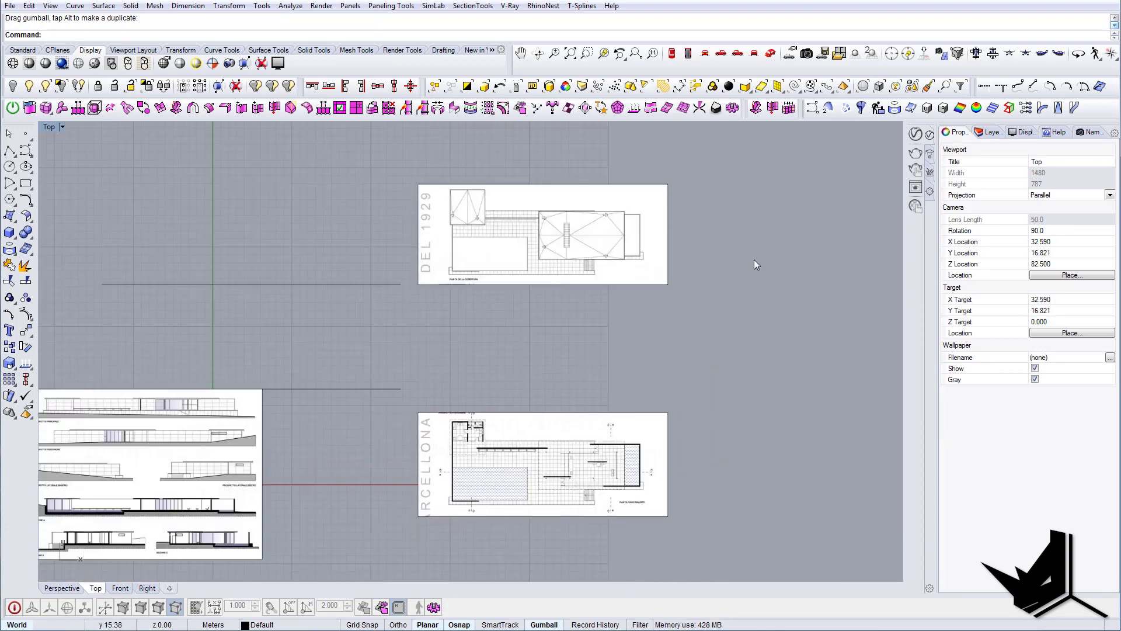
scroll(543, 473, "up", 5)
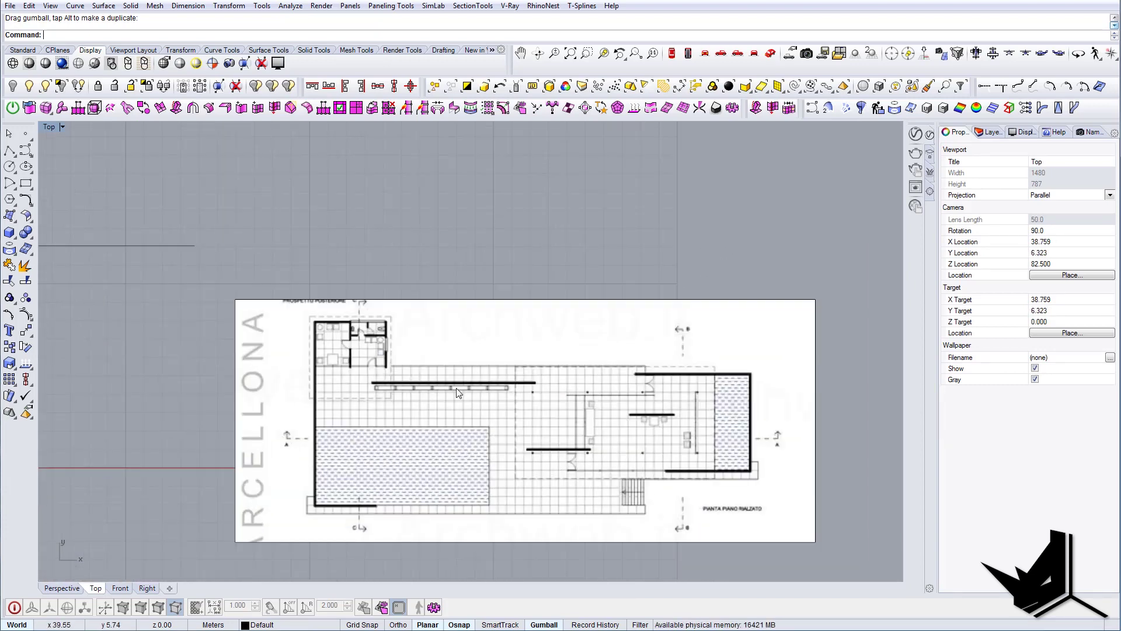
right_click_drag(398, 516, 434, 518)
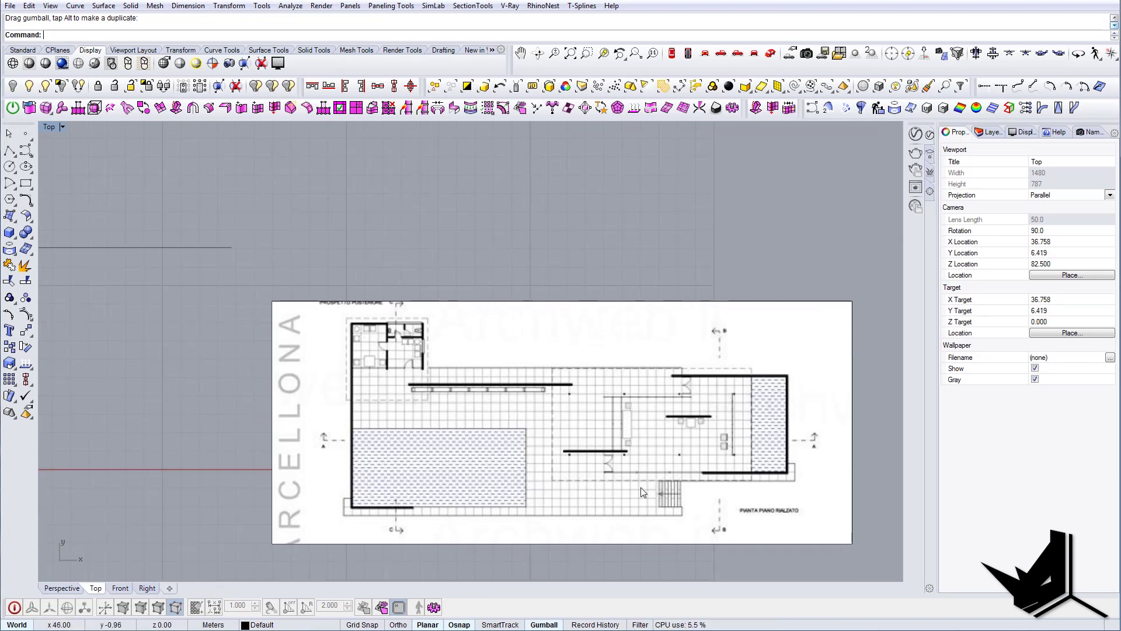
right_click_drag(633, 477, 588, 447)
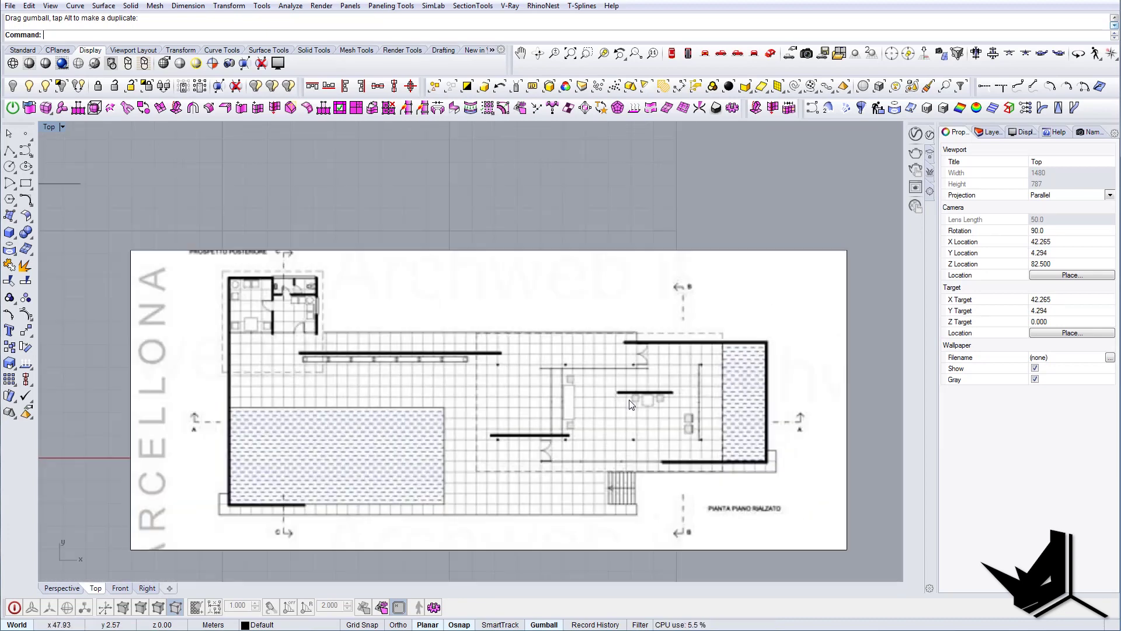
scroll(625, 432, "down", 1)
key("Escape")
Step: Make all three picture frame pieces semi-transparent by raising their material's transparency to about two thirds
left_click(593, 342)
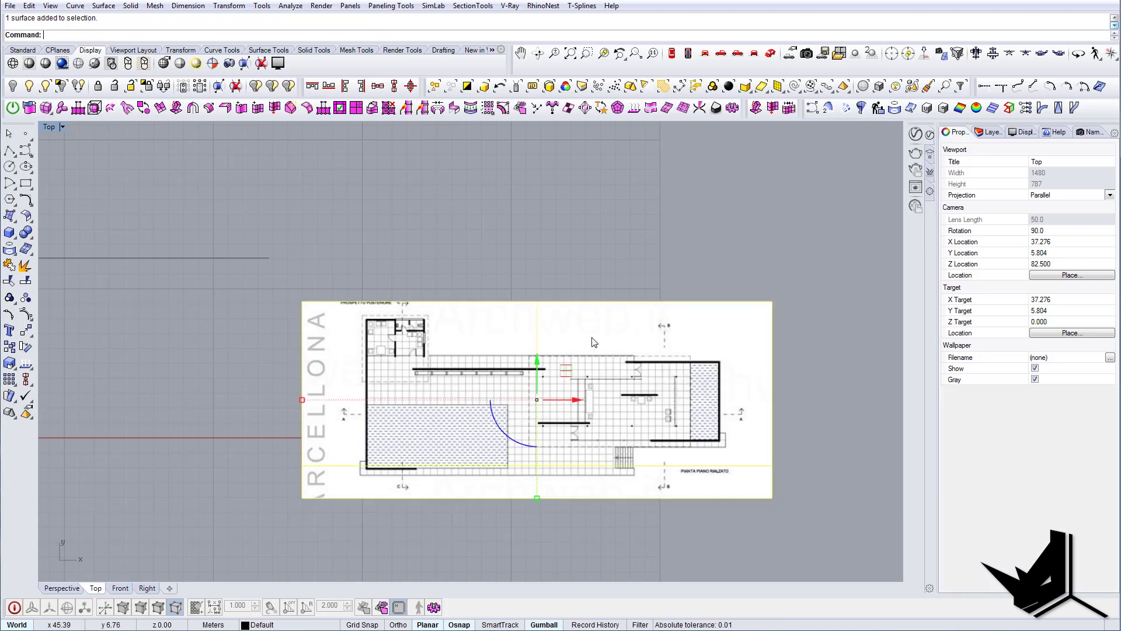
scroll(607, 380, "down", 12)
left_click(595, 461)
left_click(572, 388)
left_click(557, 283, "shift")
left_click(436, 384, "shift")
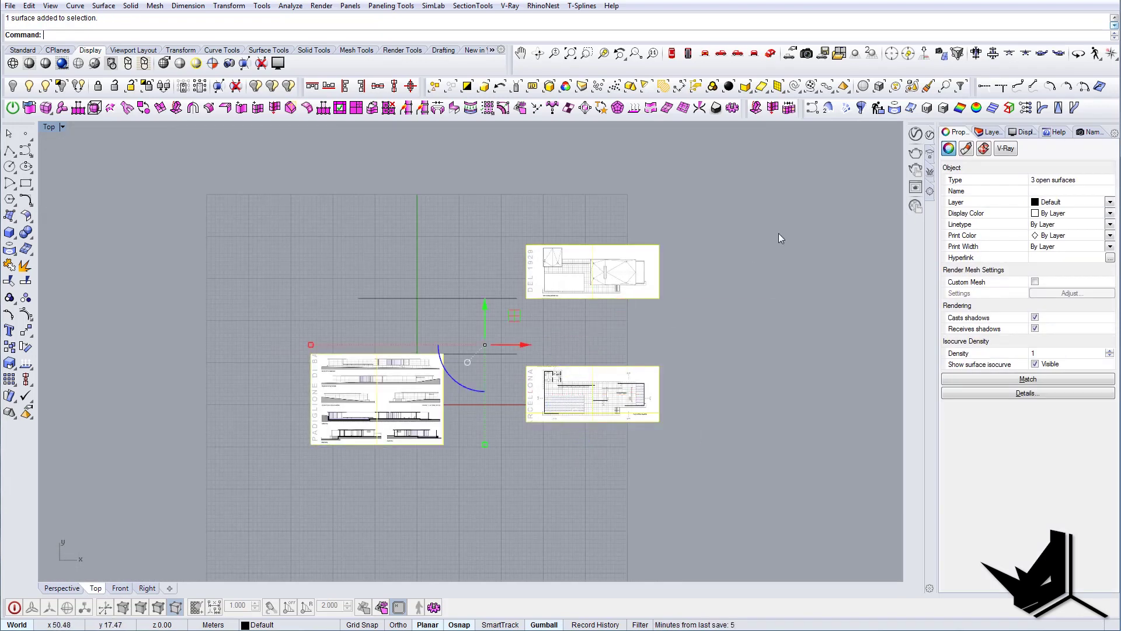
left_click(966, 150)
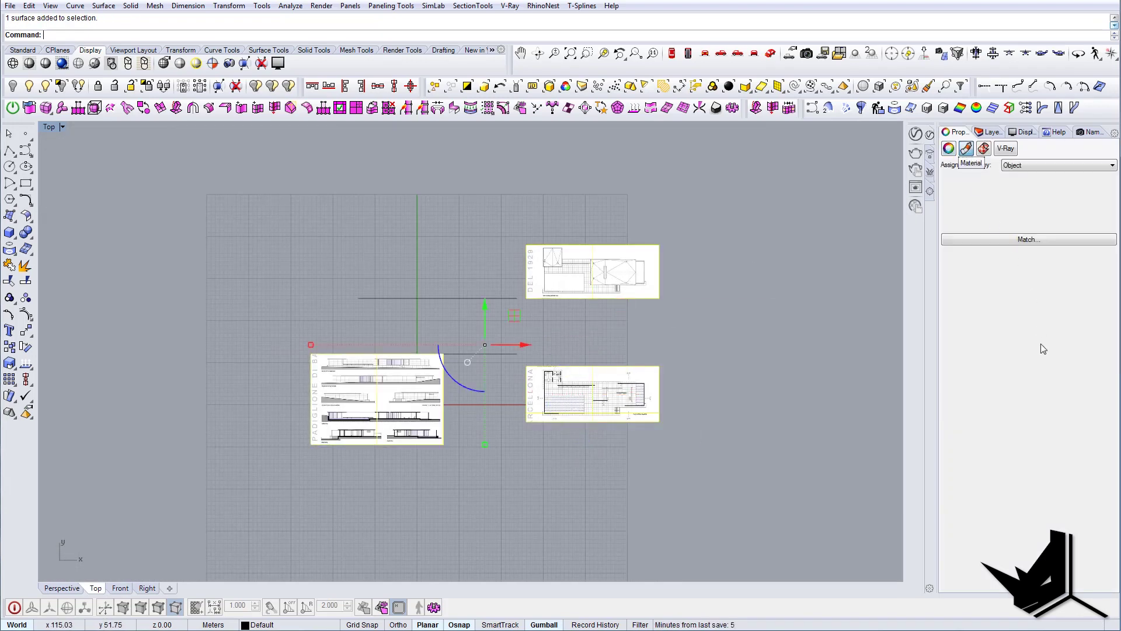
left_click_drag(993, 328, 1035, 331)
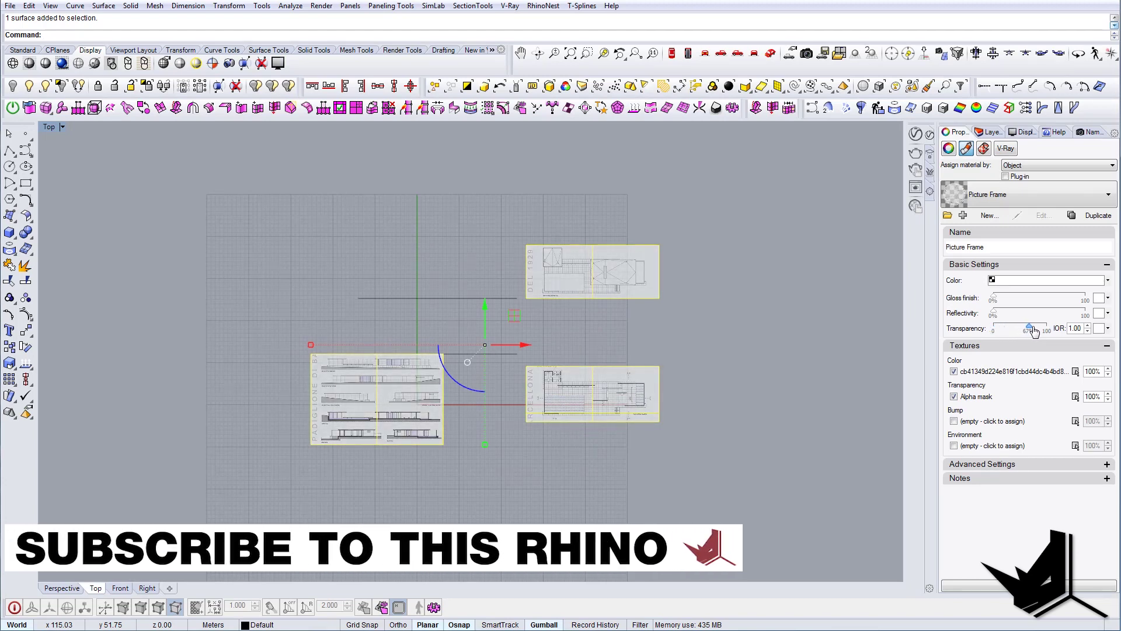
left_click(735, 346)
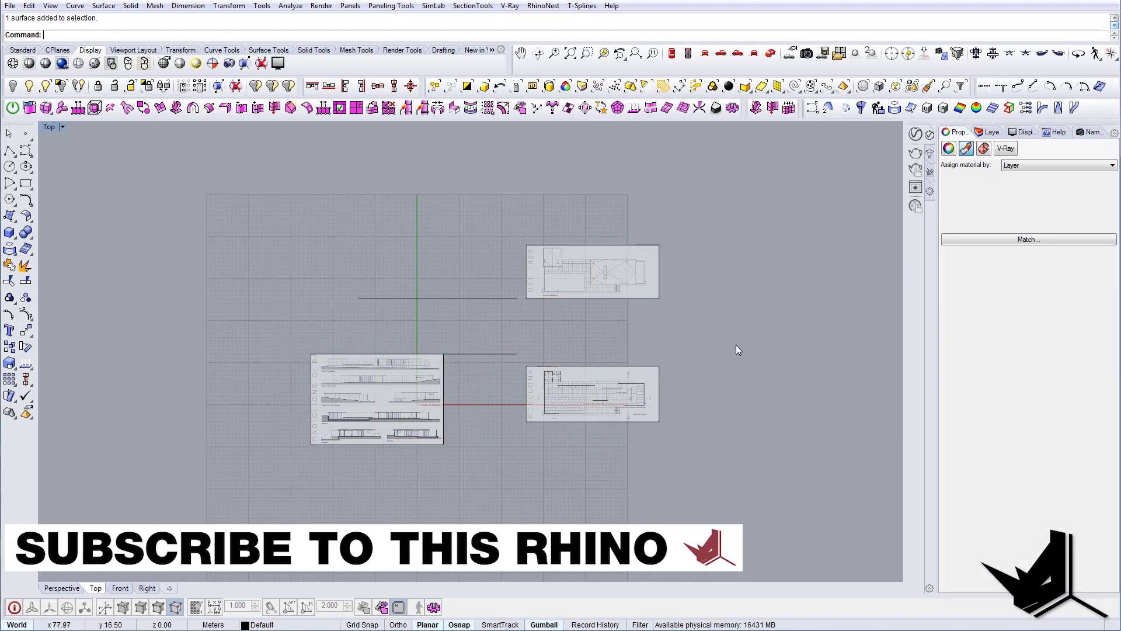
Step: Lock the roof plan and floor plan pictures so they cannot be selected or moved
right_click_drag(724, 347, 664, 342)
scroll(589, 373, "up", 4)
left_click_drag(666, 400, 519, 228)
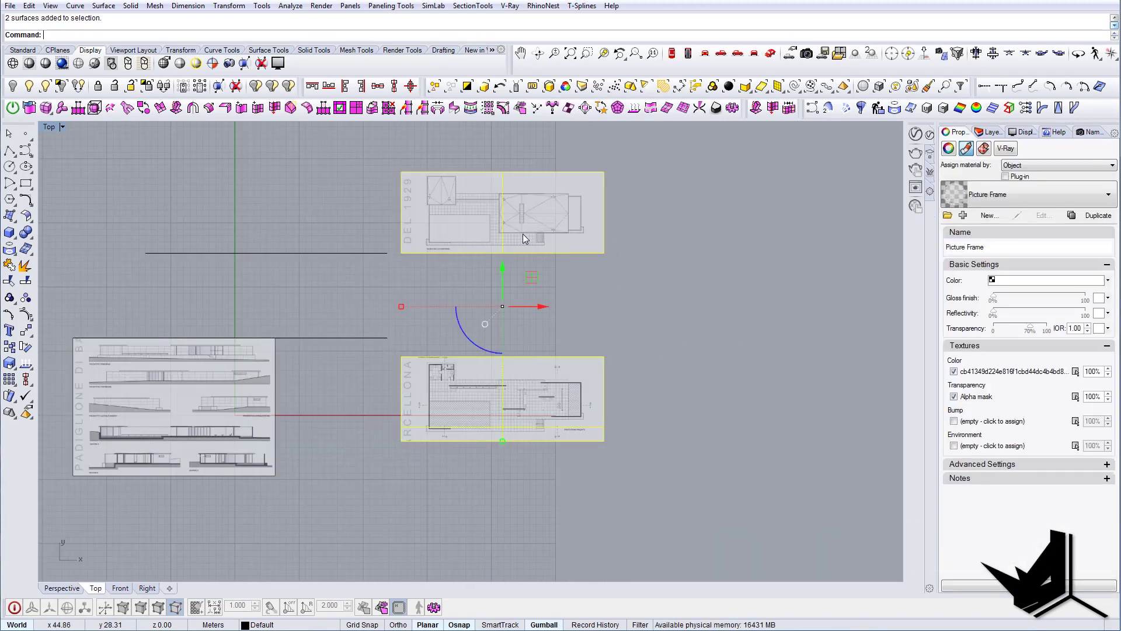
type("Lock")
key("Return")
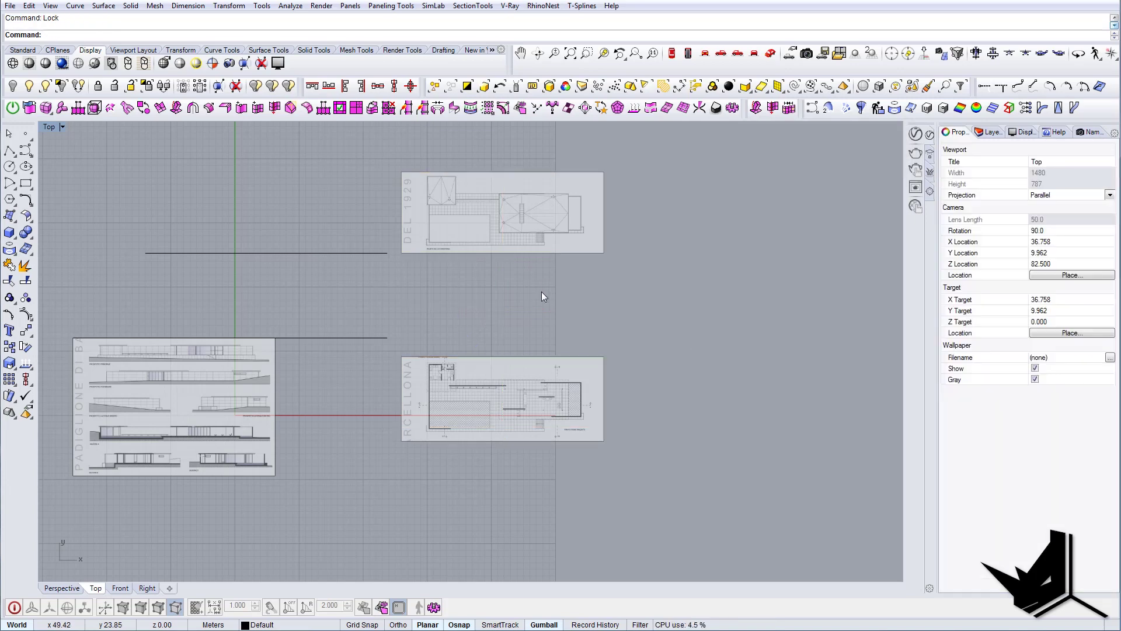
Step: Show the list of layers and examine the floor plan's walls around the small pool
scroll(446, 397, "up", 14)
scroll(447, 357, "down", 6)
right_click_drag(478, 367, 422, 378)
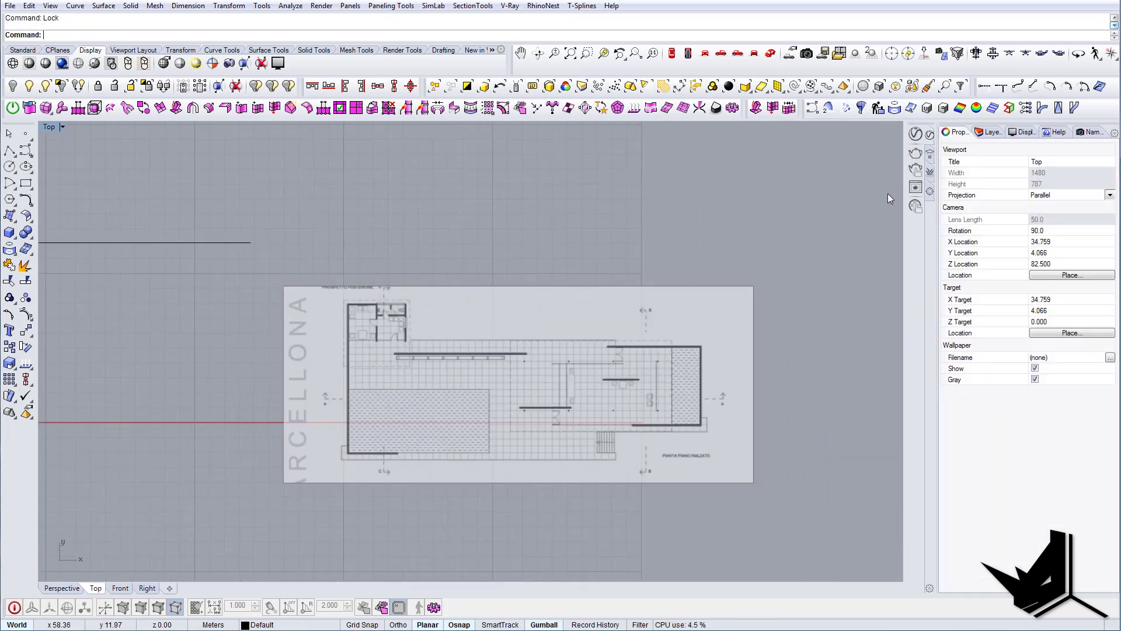
left_click(991, 133)
right_click_drag(474, 299, 504, 302)
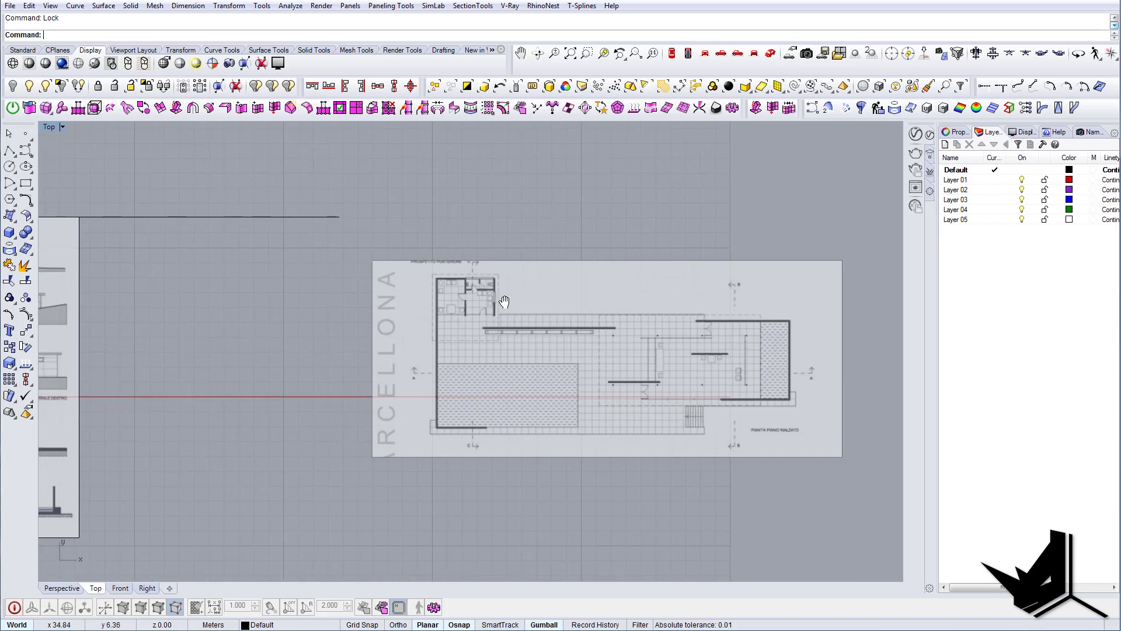
right_click_drag(551, 340, 515, 308)
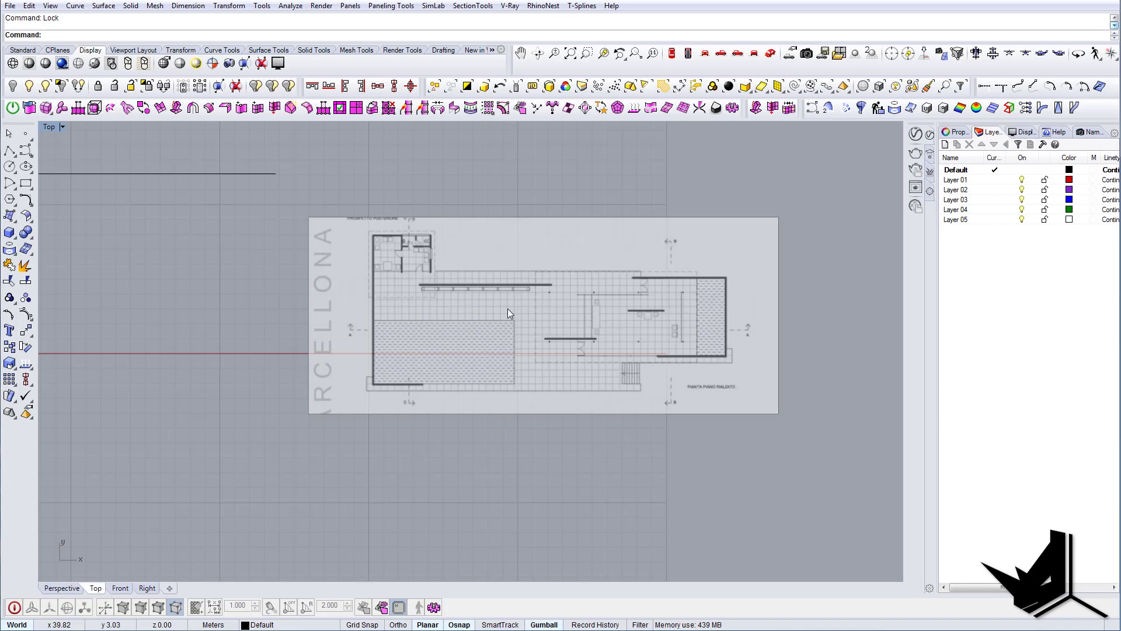
scroll(636, 301, "up", 4)
scroll(615, 337, "up", 3)
type("line")
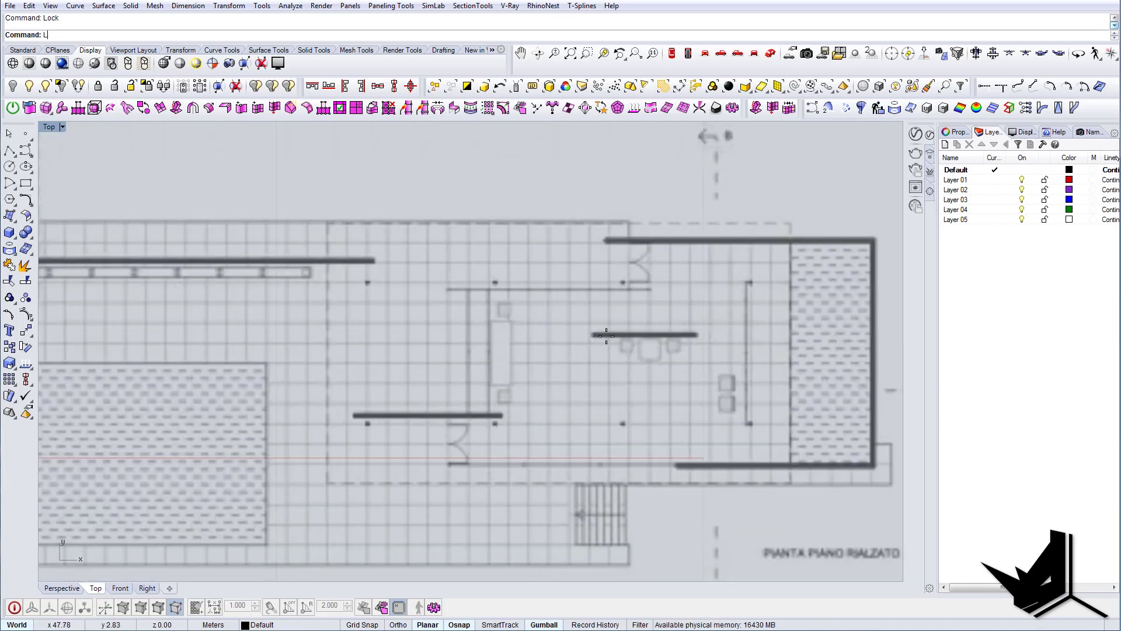
key("Return")
key("Escape")
Step: Trace the short freestanding wall beside the desk and chairs with a corner-to-corner rectangle
type("rectangle")
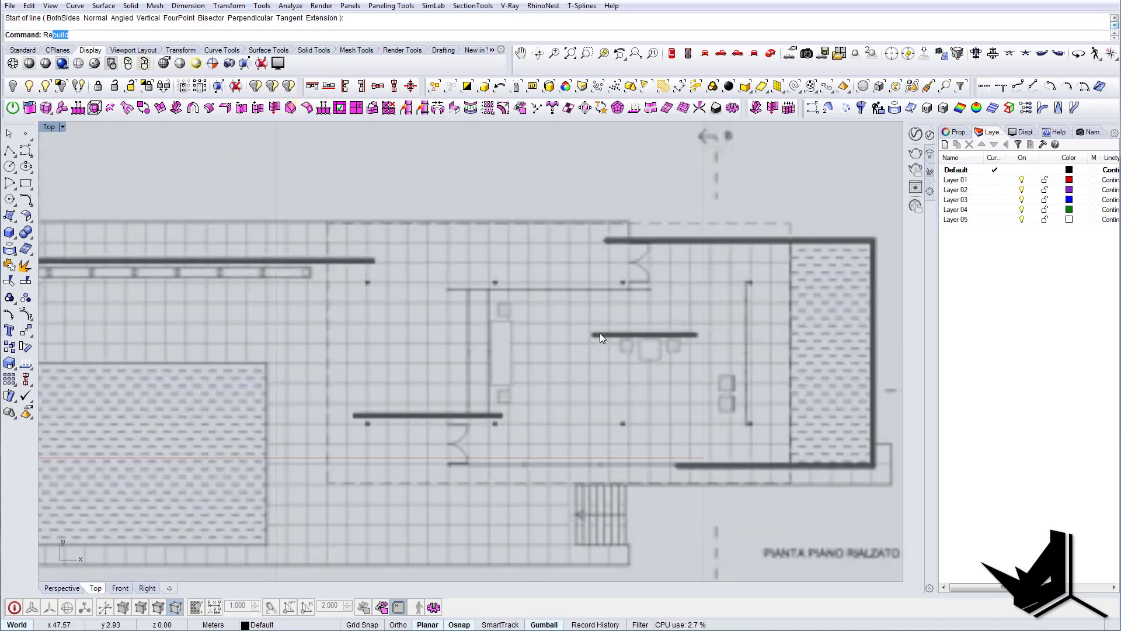
key("Return")
scroll(600, 333, "up", 4)
scroll(575, 333, "down", 2)
left_click(575, 334)
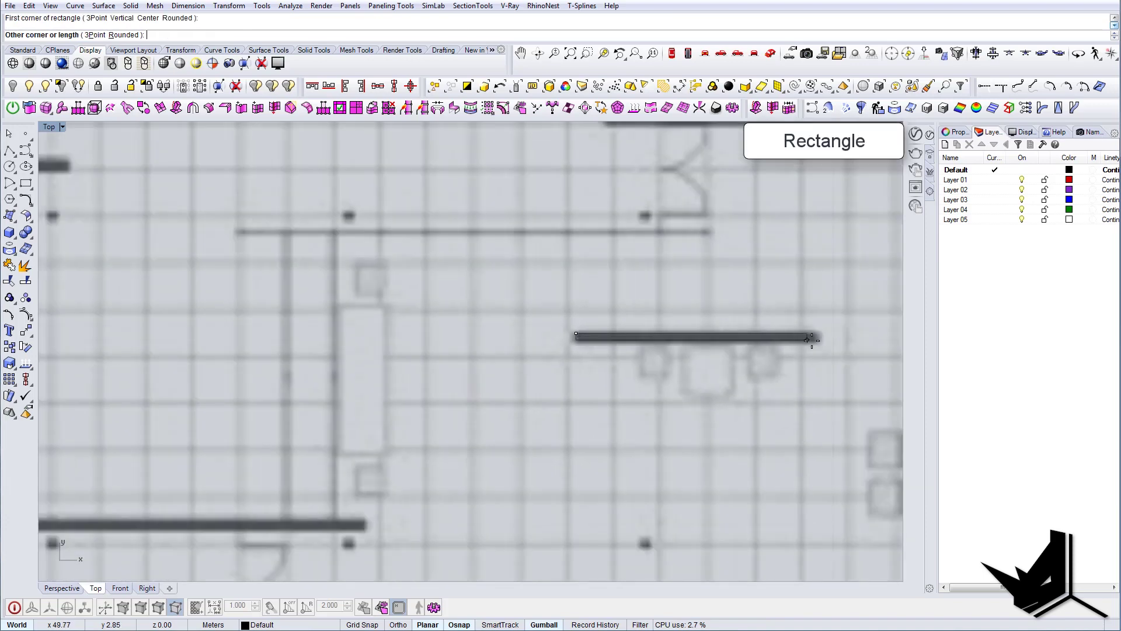
scroll(818, 337, "up", 2)
left_click(823, 344)
Step: Copy the short wall's rectangle onto the lower freestanding wall, aligned with that wall's left end
left_click(821, 341)
scroll(678, 323, "down", 5)
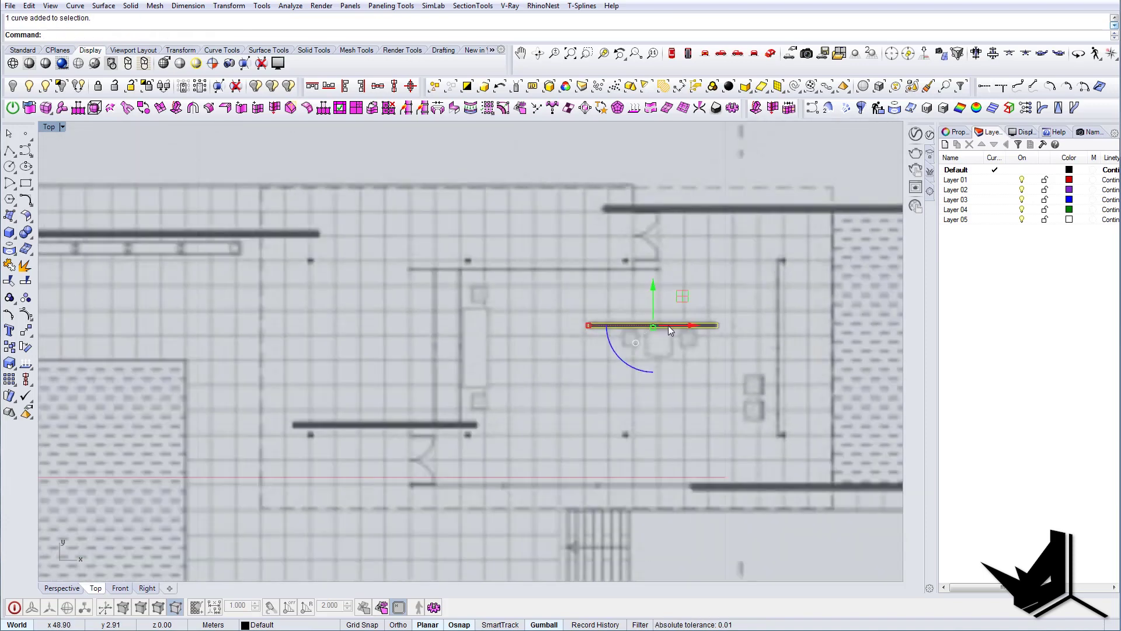
right_click_drag(668, 324, 729, 311)
left_click_drag(730, 285, 487, 367, "alt")
scroll(459, 387, "up", 4)
scroll(459, 391, "up", 3)
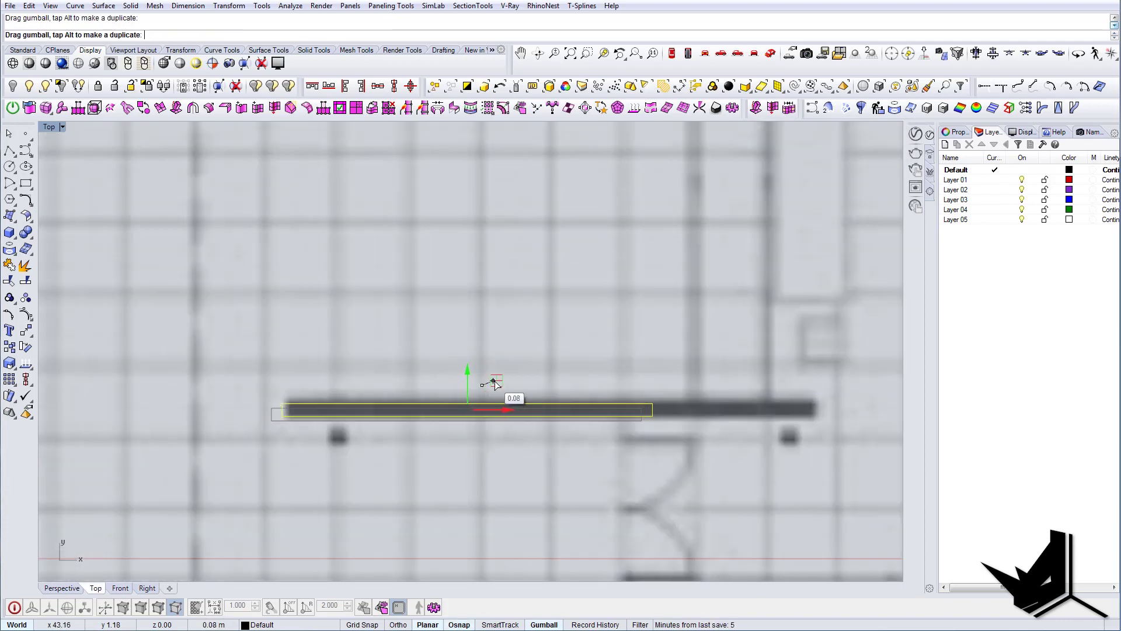
Step: Stretch the copied rectangle in one direction with Scale1D from its left end to the wall's right end, about 3.45 m long
type("SC")
key("Return")
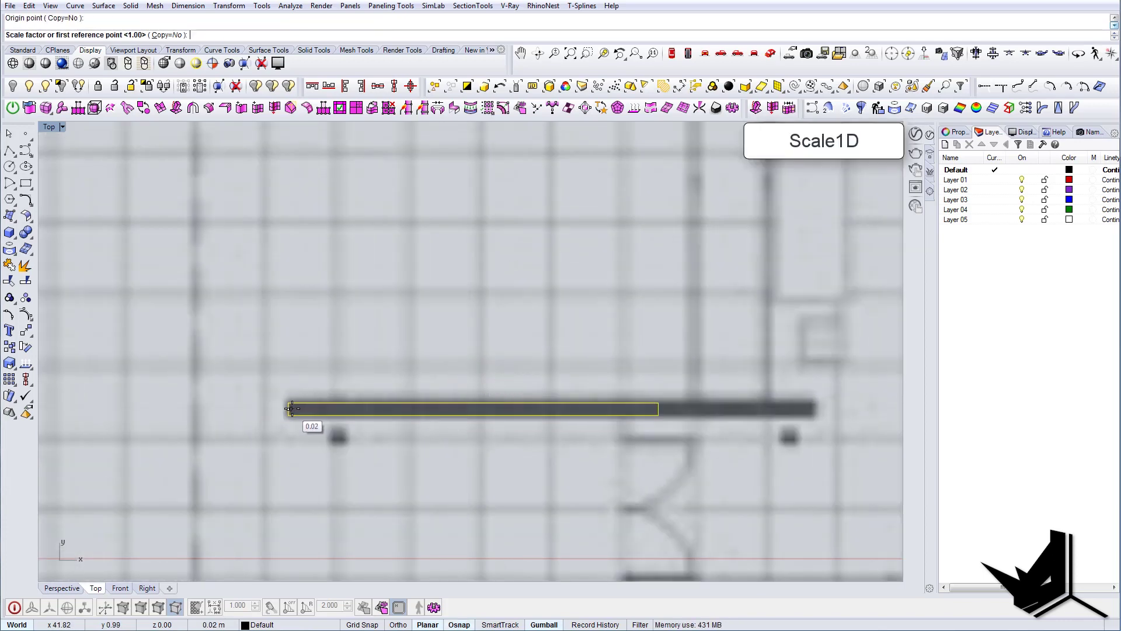
left_click(289, 408)
left_click(658, 409)
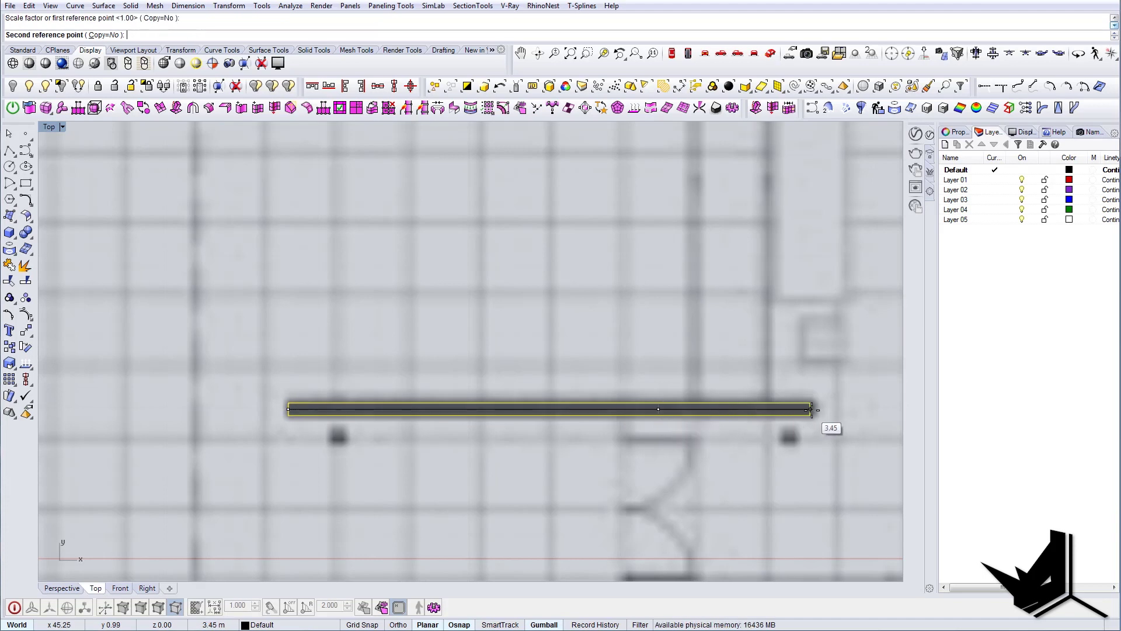
left_click(815, 409)
Step: Copy the short wall's rectangle from its left corner to the left end of the wall below the small pool
scroll(545, 388, "down", 5)
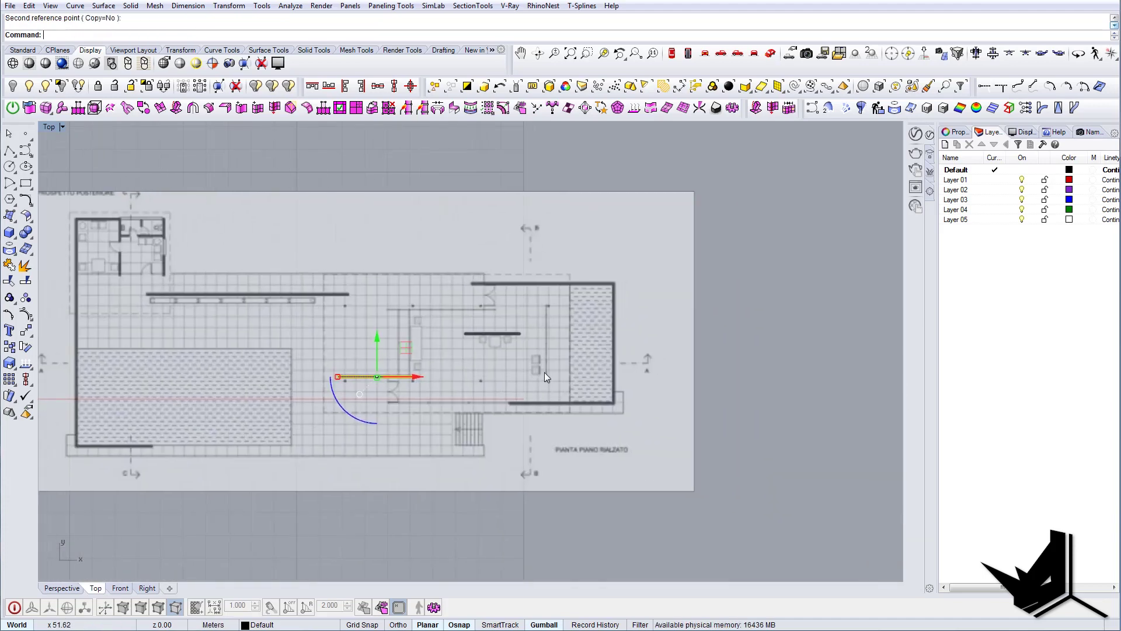
scroll(525, 362, "up", 3)
left_click(478, 318)
type("copy")
key("Return")
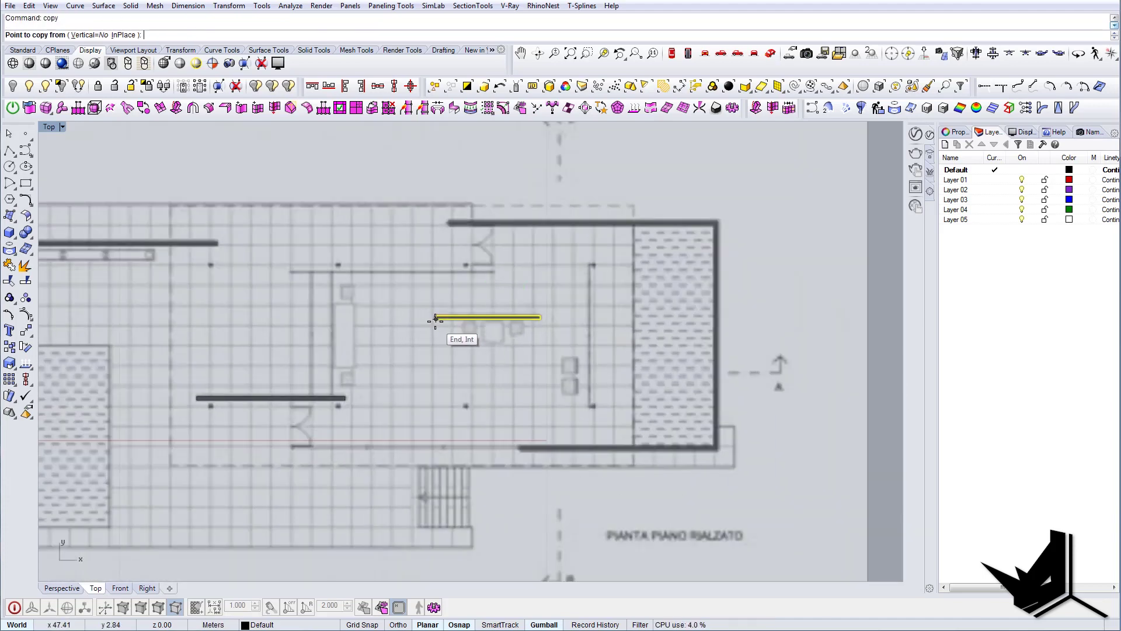
left_click(435, 318)
scroll(502, 456, "up", 5)
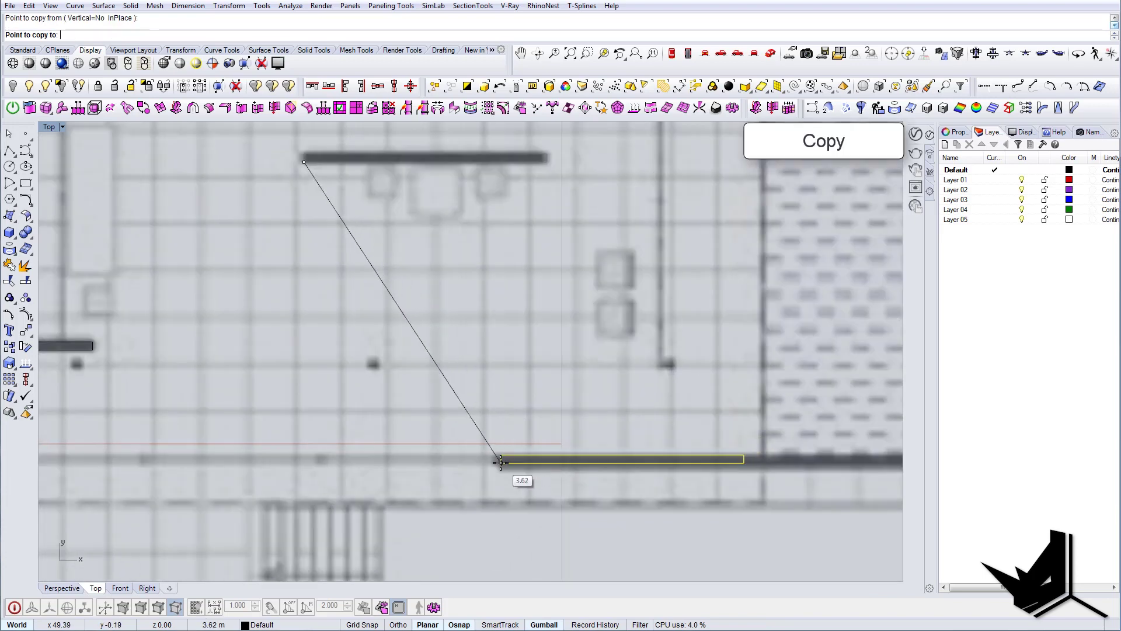
left_click(499, 463)
key("Return")
Step: Stretch the new copy with Scale1D from its left end to the lower outer corner of the small pool's enclosing wall
scroll(508, 463, "down", 6)
left_click(584, 463)
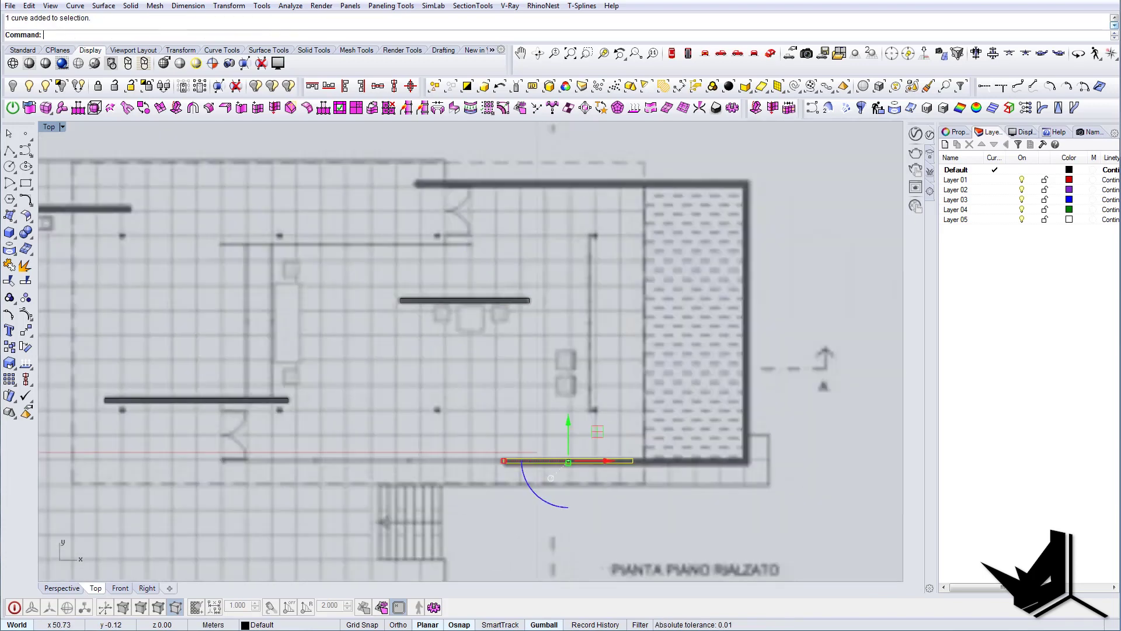
type("s1")
key("Return")
left_click(504, 461)
left_click(633, 461)
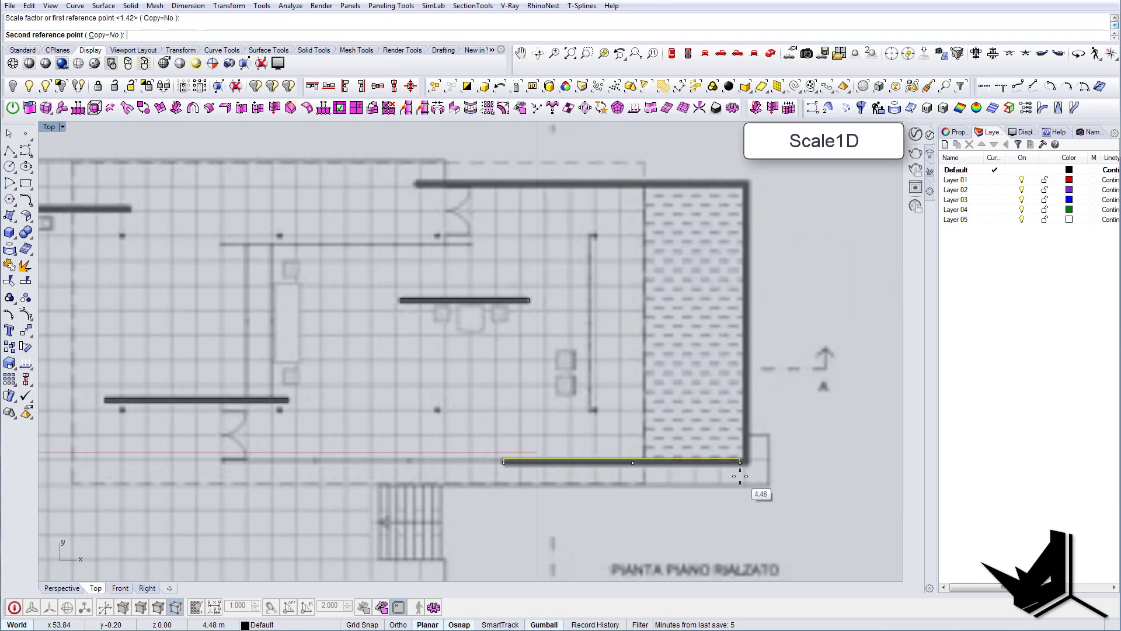
scroll(744, 461, "up", 3)
left_click(756, 450)
Step: Copy the lower wall's rectangle onto the wall above the small pool and stretch it to that wall's left end, about 6.30 m long
scroll(710, 446, "down", 3)
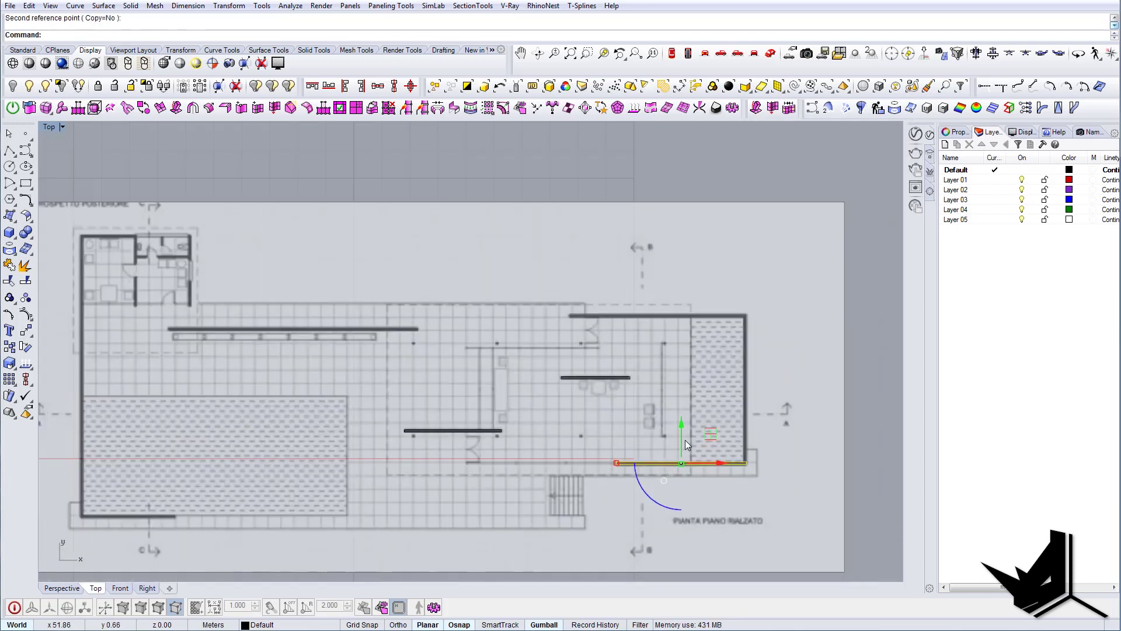
left_click_drag(682, 433, 655, 302)
scroll(696, 309, "up", 3)
type("SC1")
key("Return")
left_click(809, 326)
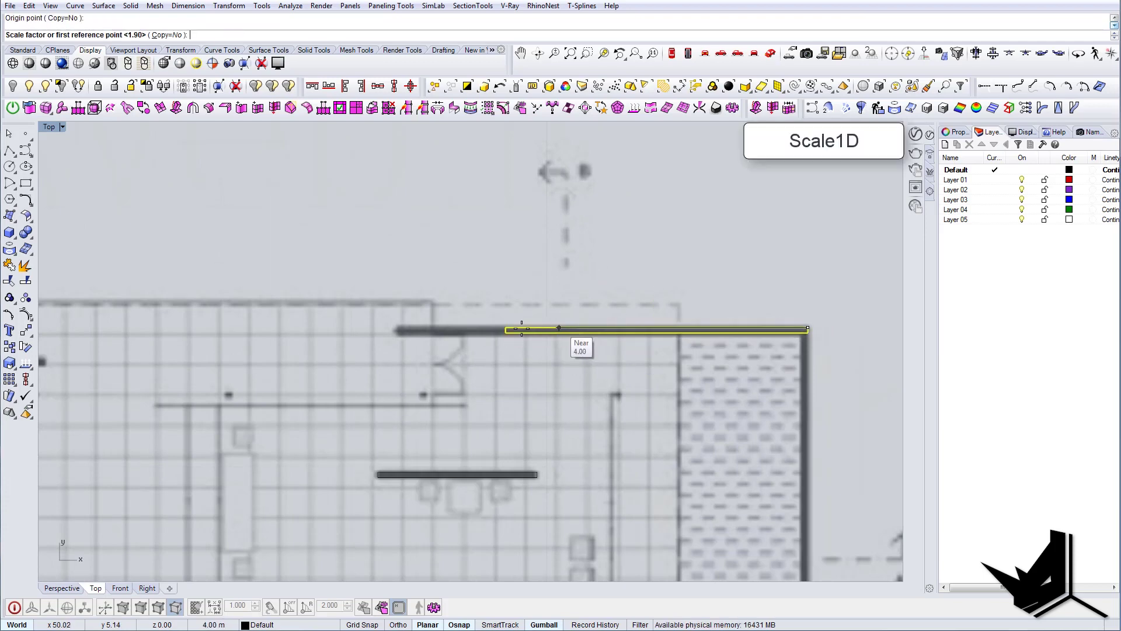
left_click(506, 328)
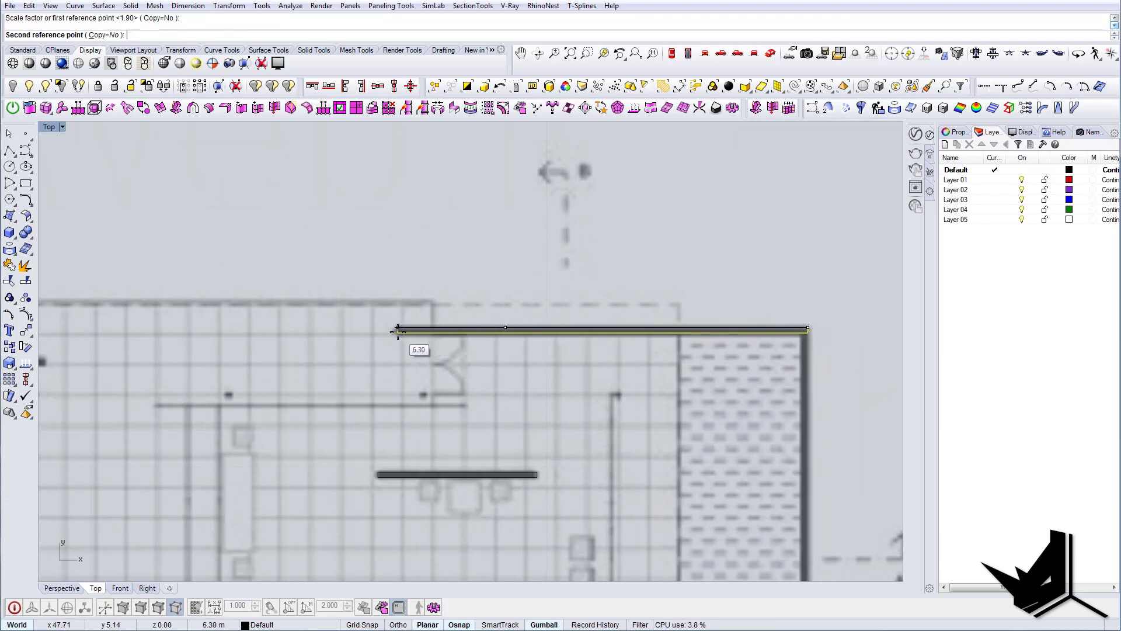
left_click(397, 330)
Step: Copy the upper wall's rectangle down over the small pool and rotate the copy 90 degrees
scroll(586, 328, "down", 5)
scroll(591, 262, "up", 3)
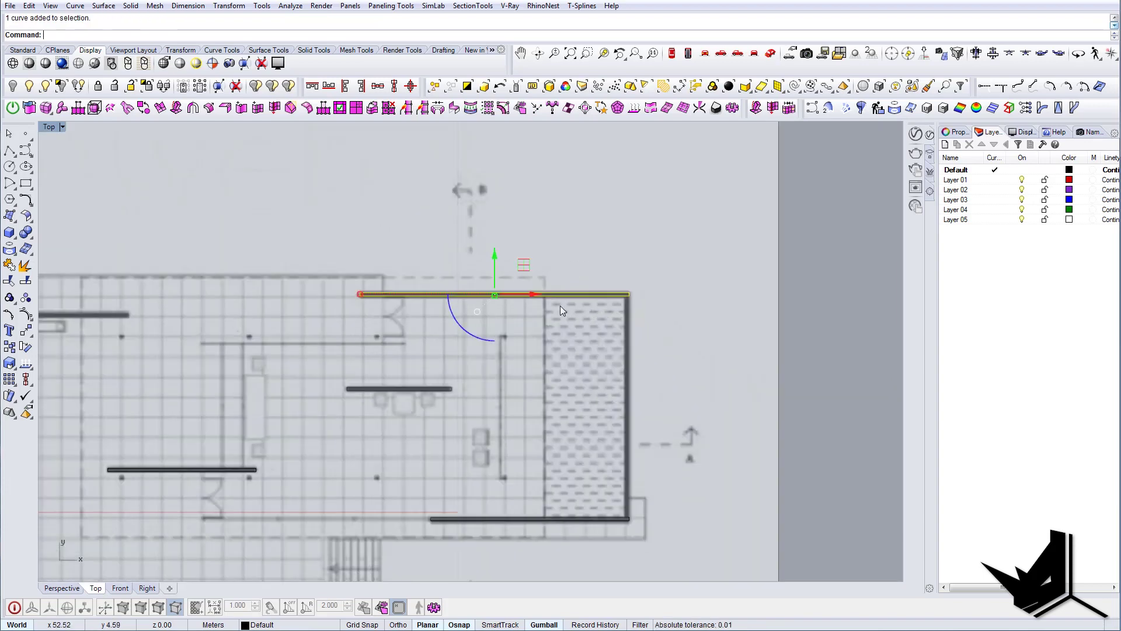
left_click_drag(528, 271, 617, 344, "alt")
left_click(570, 409)
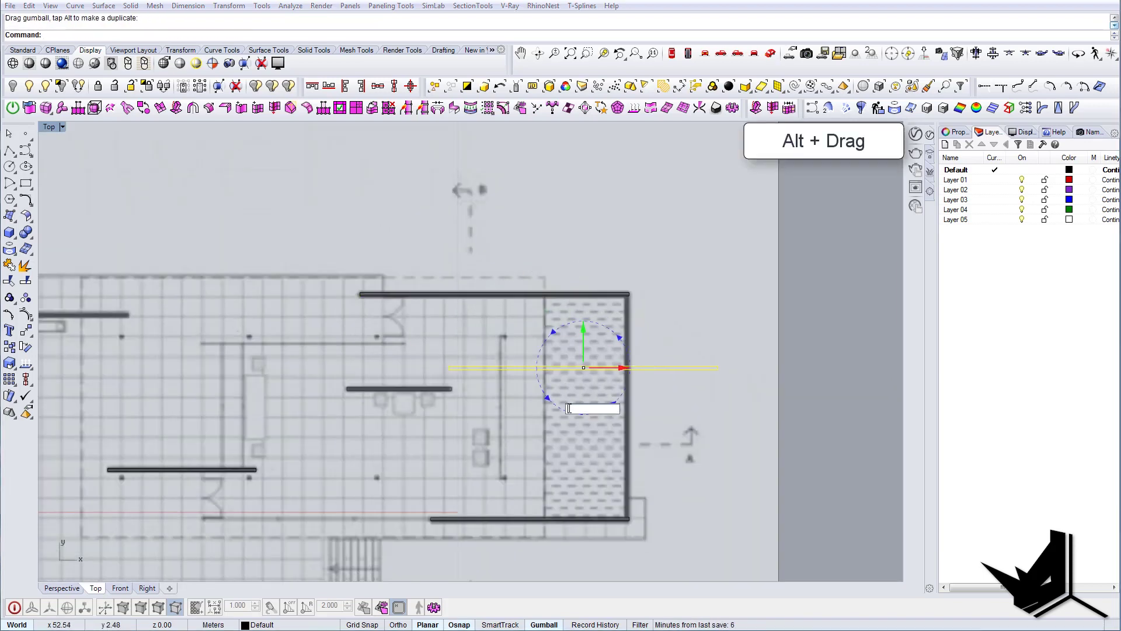
type("90")
key("Return")
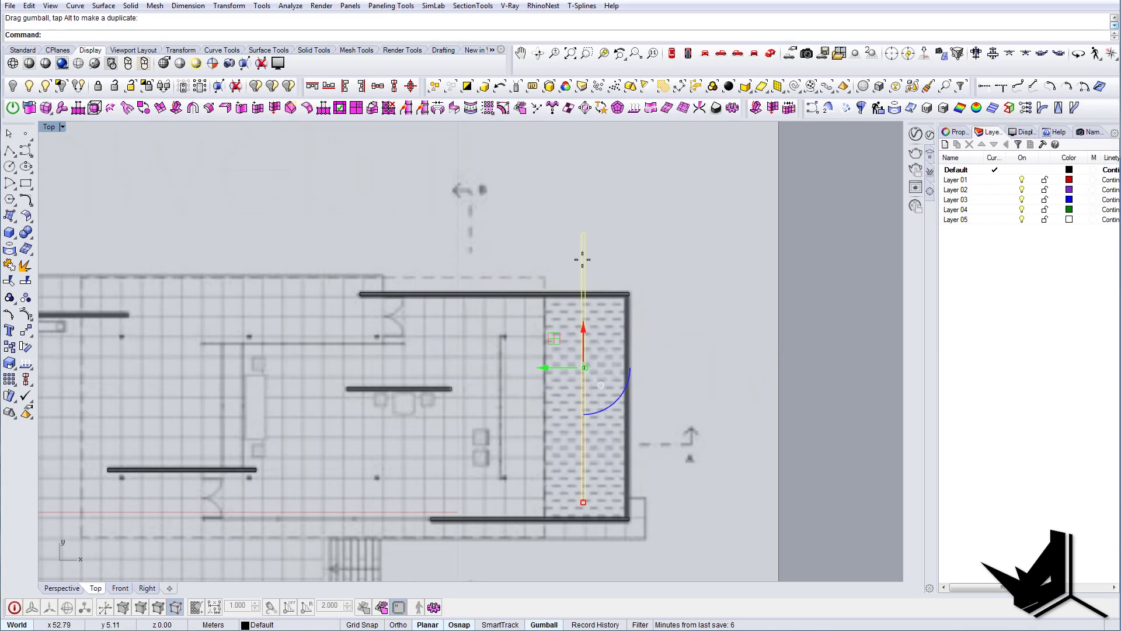
Step: Move the rotated rectangle by its upper right corner to the outer right corner of the upper wall
type("m")
key("Return")
left_click(585, 233)
scroll(647, 282, "up", 6)
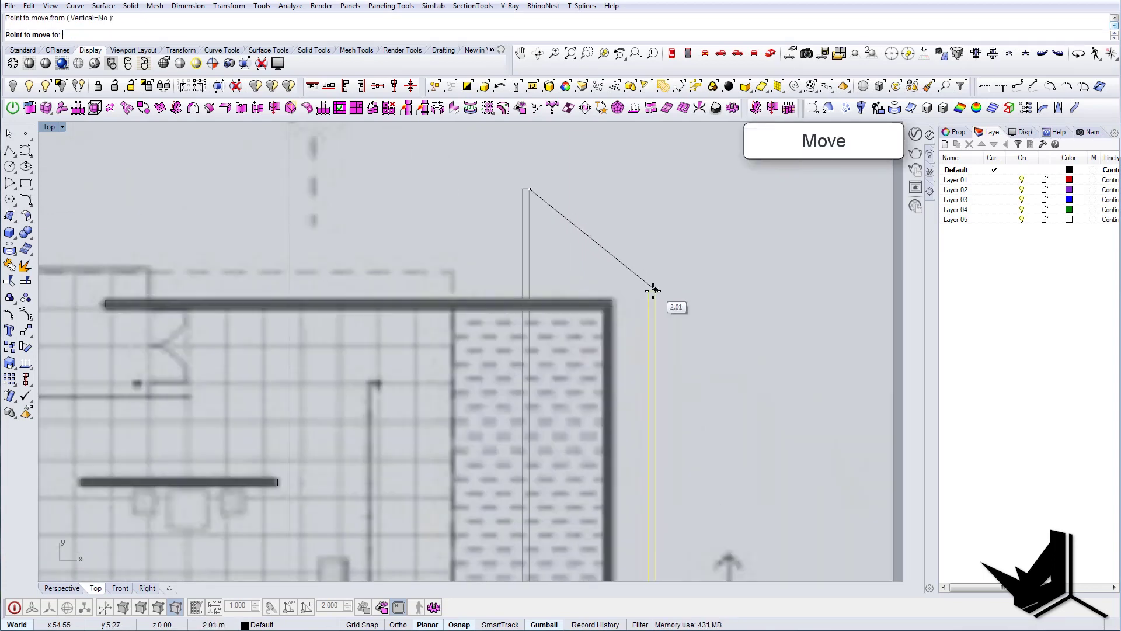
left_click(622, 303)
scroll(617, 350, "down", 3)
Step: Combine the three wall rectangles around the small pool into one outline with CurveBoolean, leaving out the excess below the lower corner
scroll(629, 375, "up", 4)
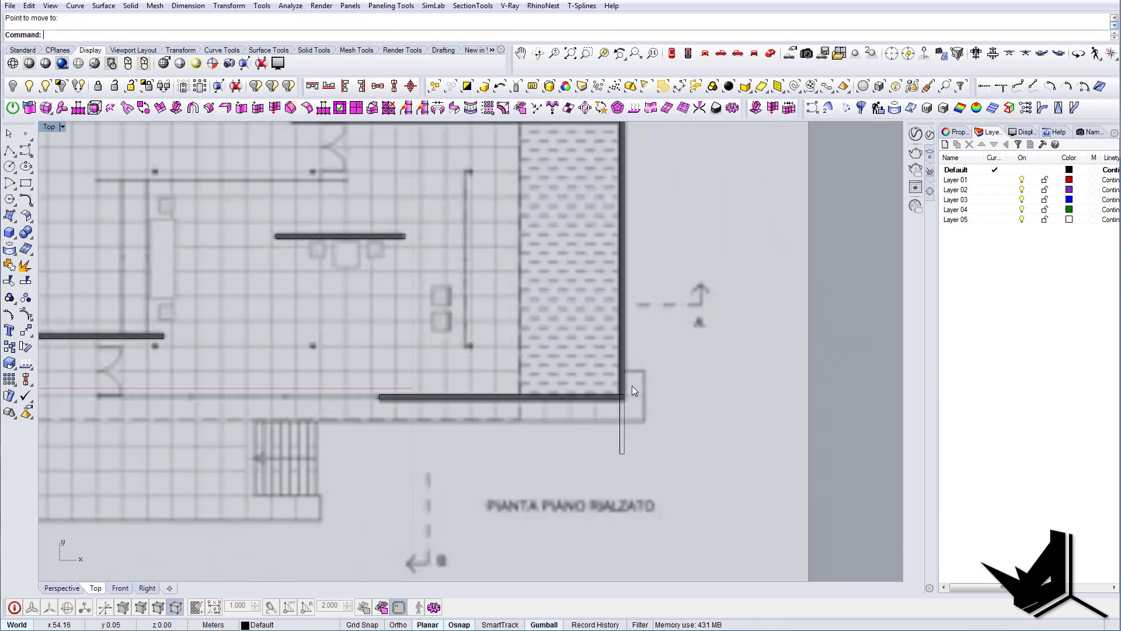
scroll(648, 415, "down", 2)
key("Return")
left_click_drag(685, 478, 635, 446)
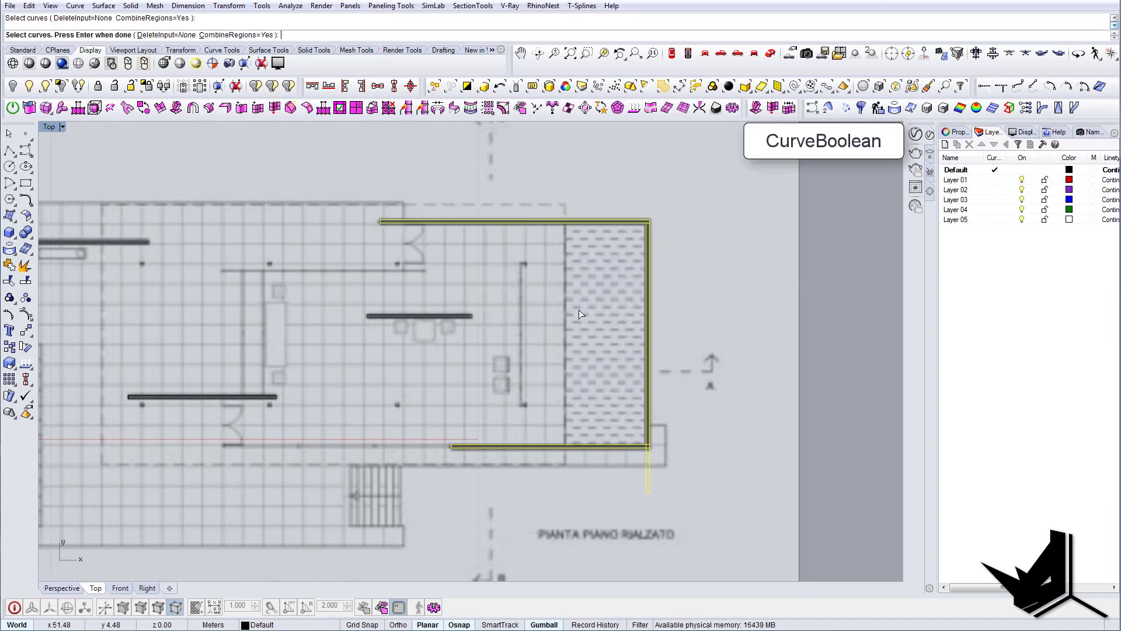
scroll(635, 448, "up", 8)
key("Return")
left_click(665, 442)
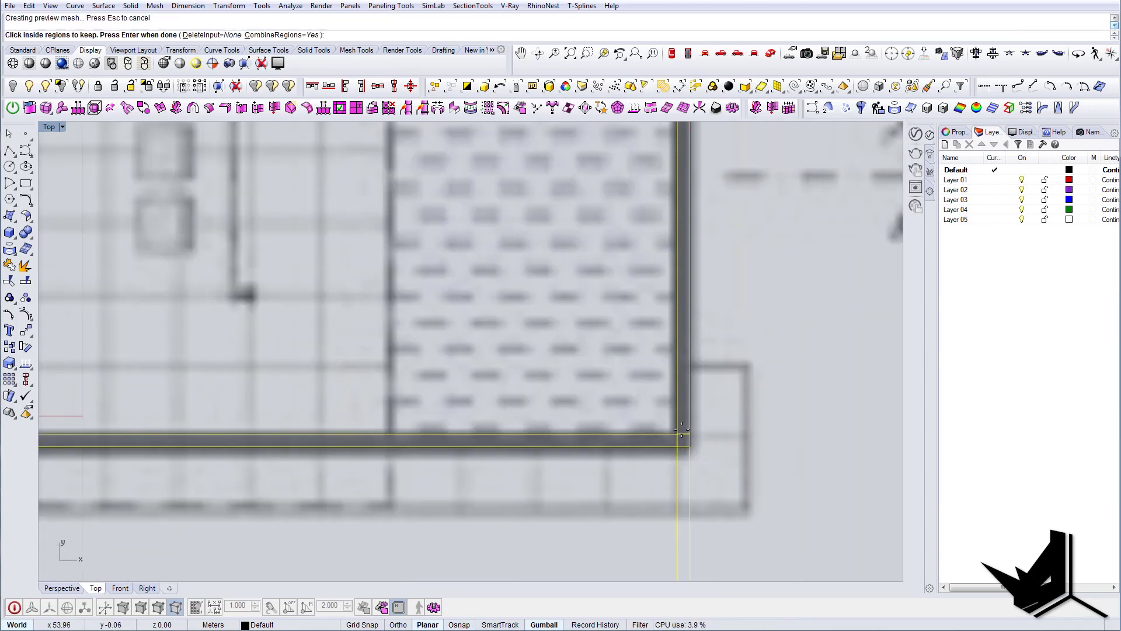
scroll(650, 345, "down", 4)
scroll(671, 249, "up", 4)
scroll(678, 233, "up", 2)
scroll(674, 230, "down", 6)
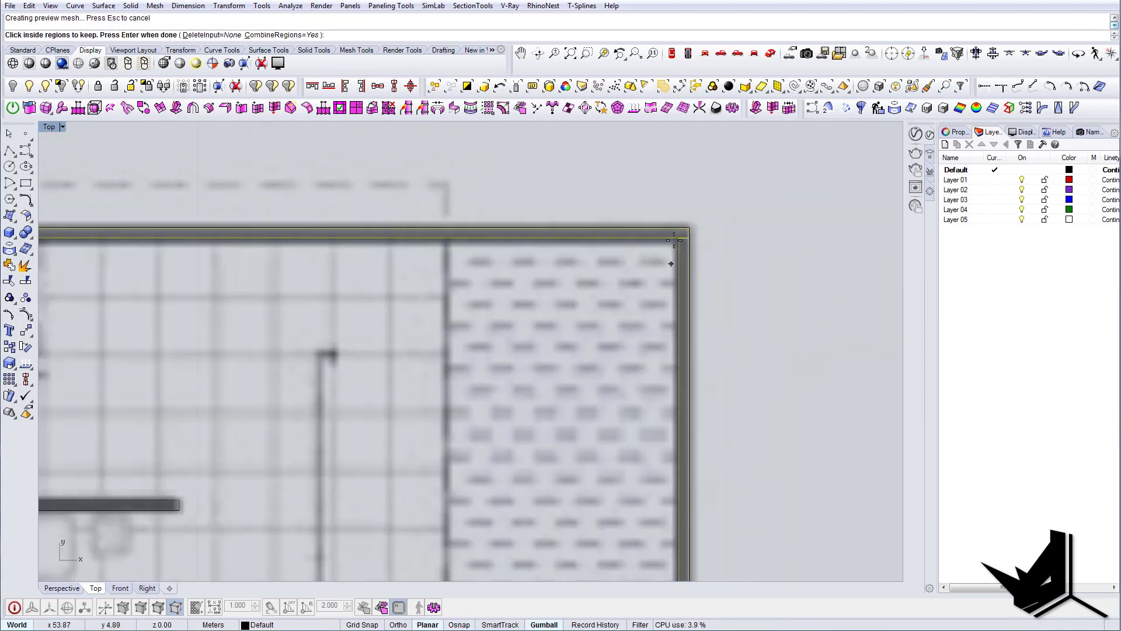
key("Return")
scroll(681, 294, "up", 3)
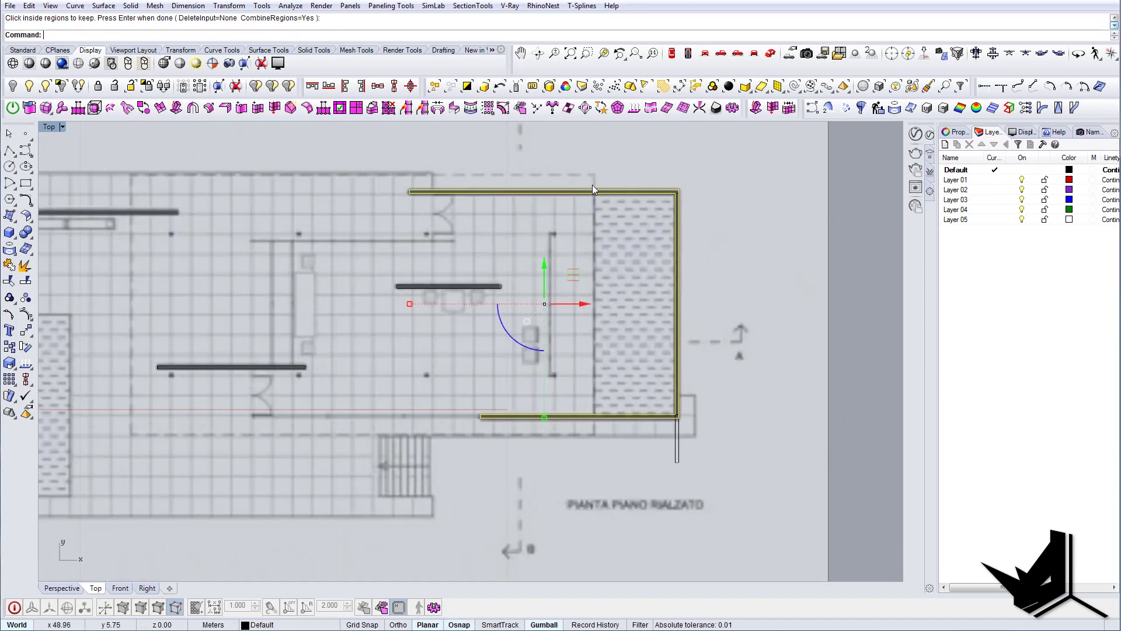
Step: Delete the original wall rectangles left beneath the combined outline, including the vertical one extending past the lower corner
left_click_drag(709, 474, 672, 449)
key("Delete")
left_click(675, 418)
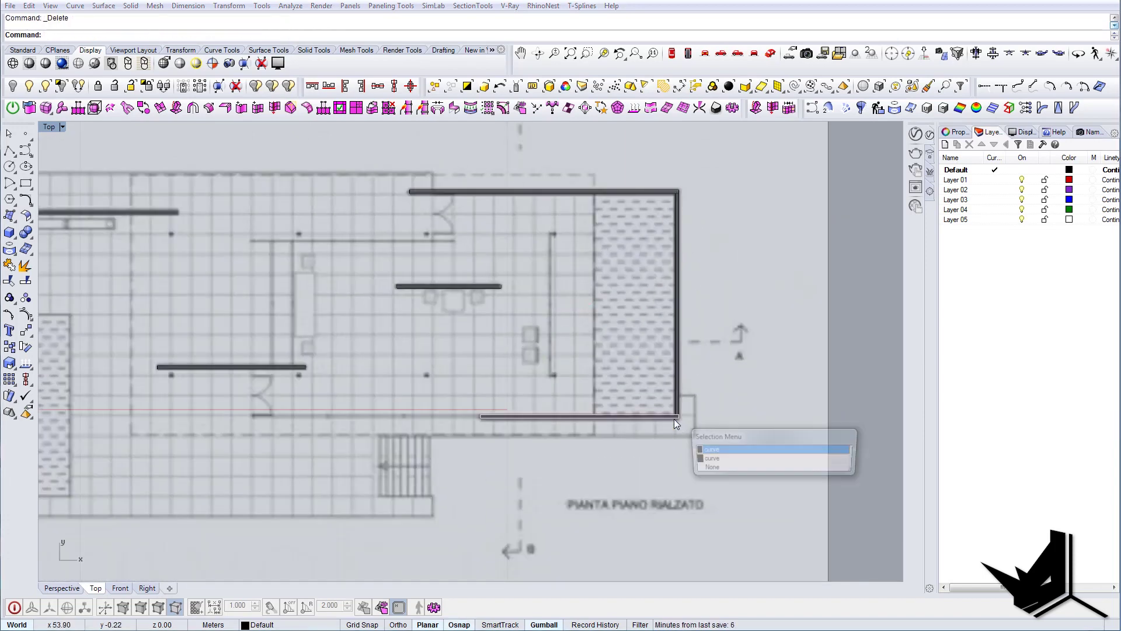
left_click(679, 412)
key("Return")
left_click(675, 201)
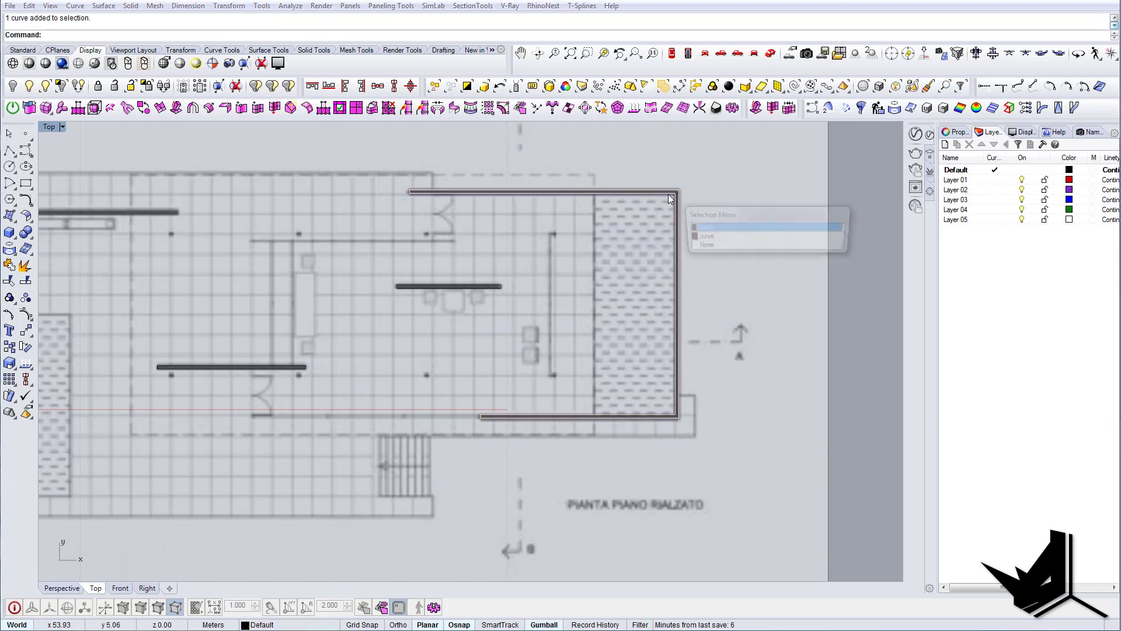
left_click(702, 228)
left_click(678, 222, "shift")
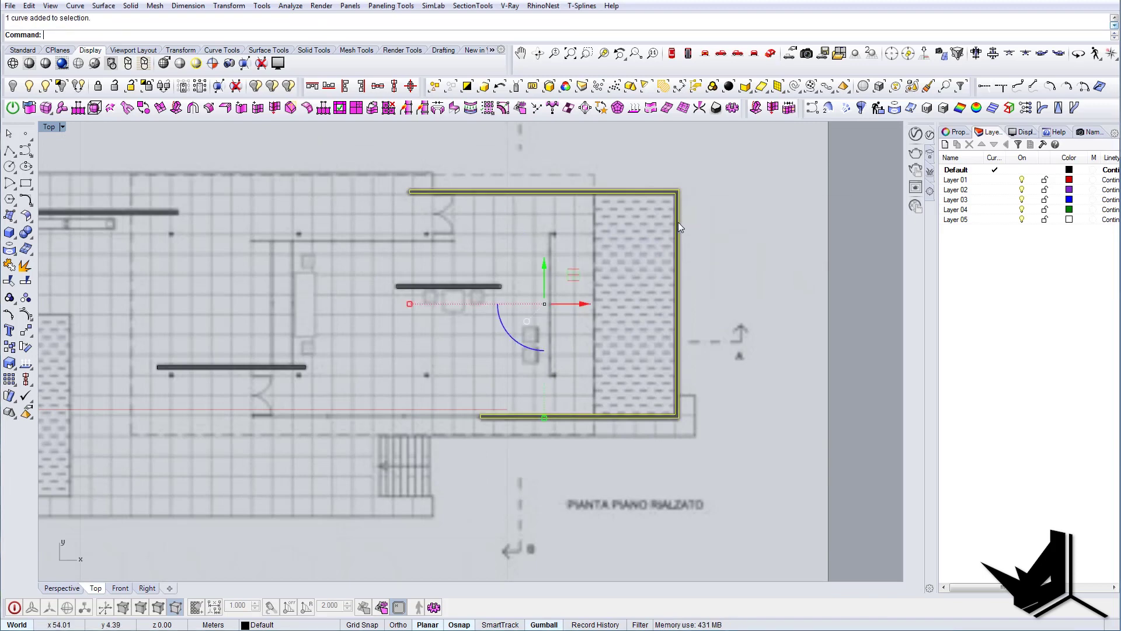
right_click_drag(744, 240, 803, 248)
right_click_drag(553, 275, 681, 294)
scroll(619, 292, "down", 2)
scroll(590, 342, "down", 2)
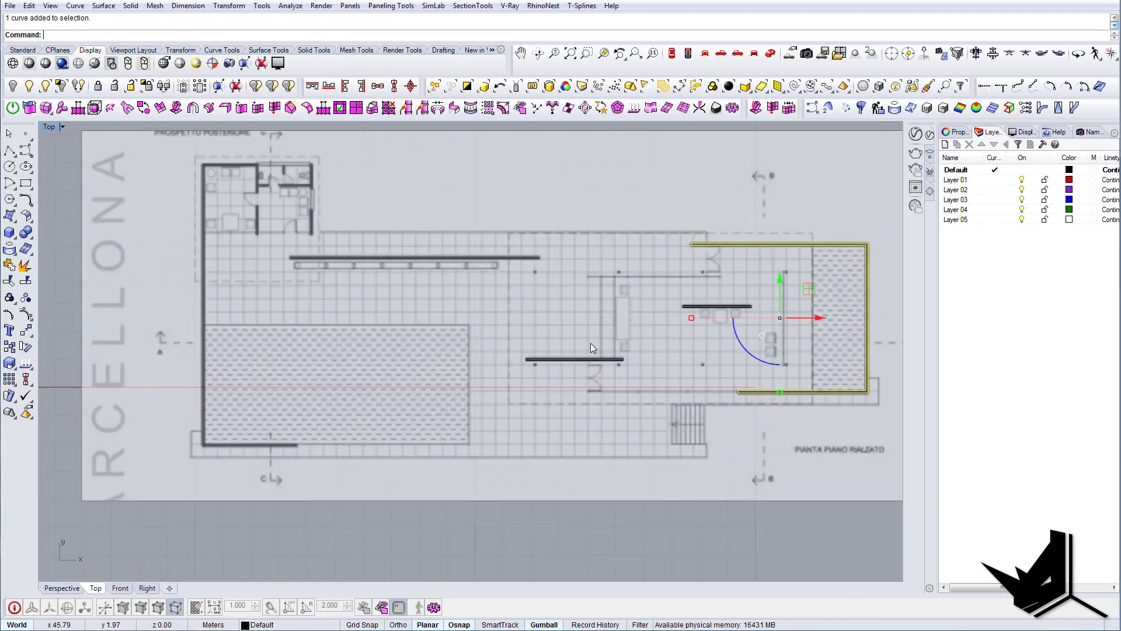
key("Escape")
scroll(513, 282, "up", 8)
right_click_drag(519, 291, 470, 292)
type("po")
scroll(345, 284, "down", 10)
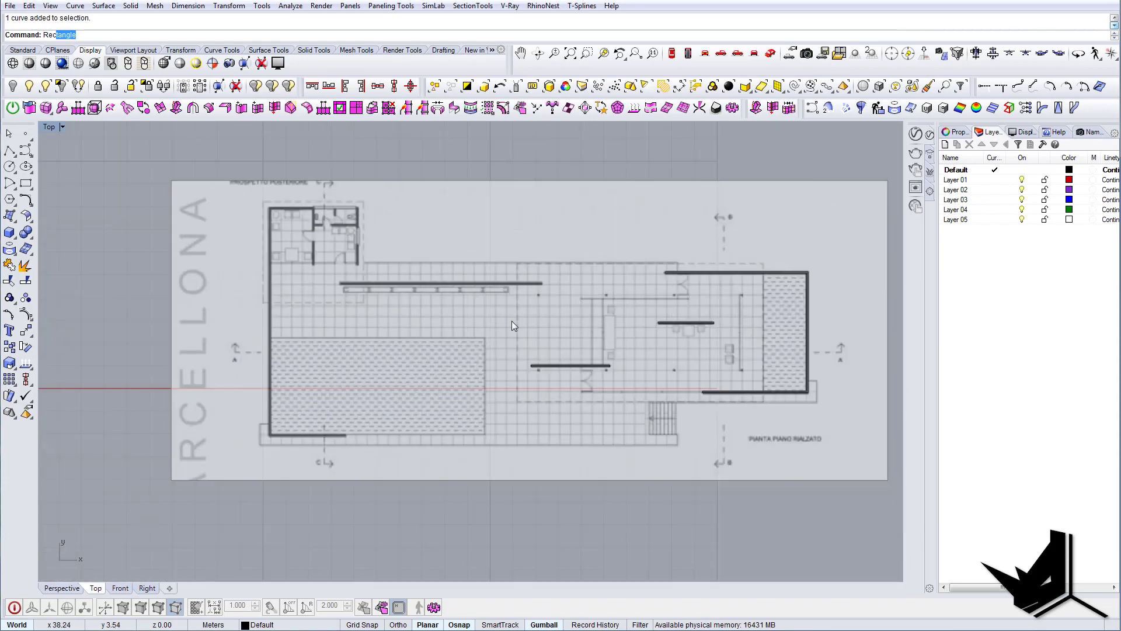
key("Escape")
Step: Copy the lower freestanding wall's rectangle onto the long wall behind the bench, aligned with that wall's left end
left_click_drag(599, 340, 473, 245, "alt")
scroll(360, 286, "up", 11)
scroll(411, 273, "up", 4)
Step: Scale the copied rectangle in one direction with Scale1D so it reaches the right end of the long wall behind the bench
type("Scale1D")
key("Return")
left_click(231, 274)
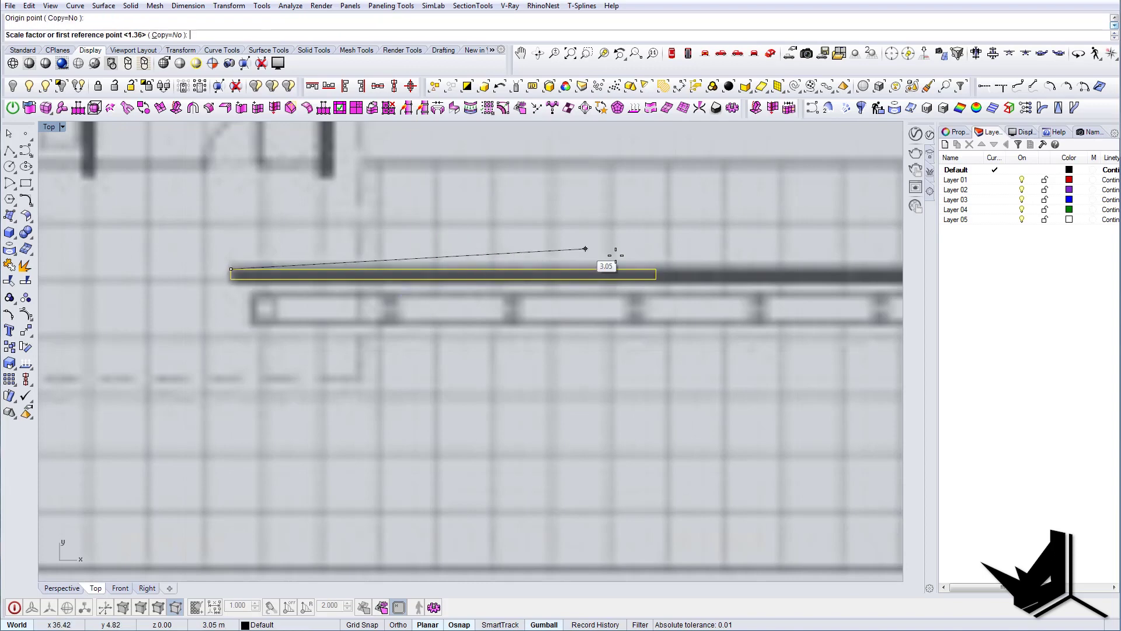
left_click(657, 273)
scroll(579, 282, "down", 3)
scroll(780, 255, "up", 6)
right_click_drag(811, 268, 497, 275)
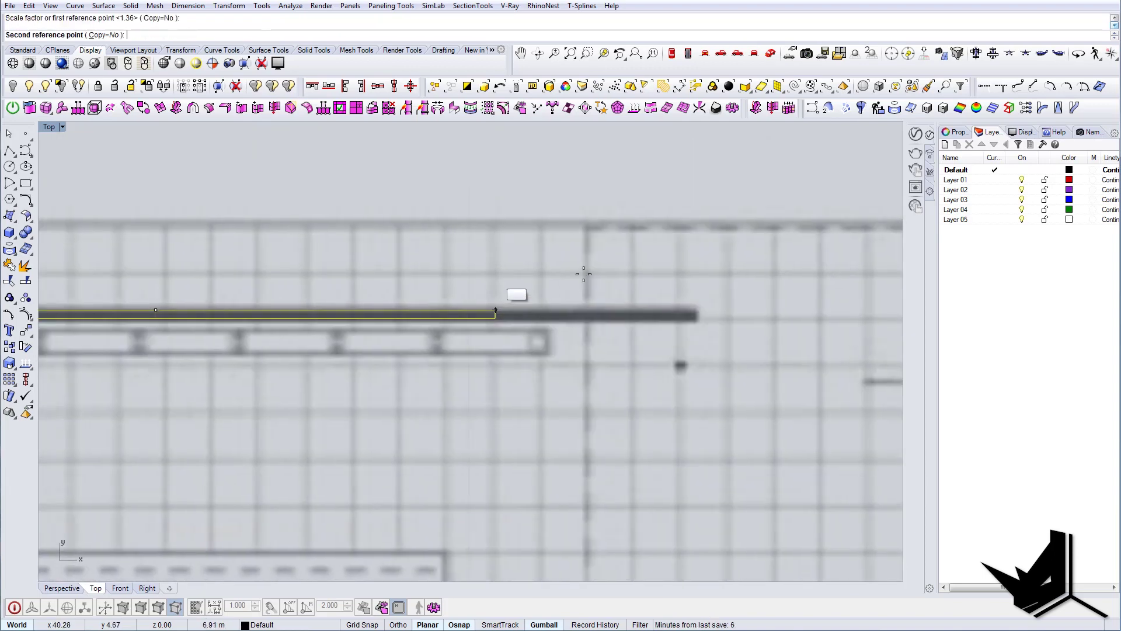
left_click(695, 277)
scroll(538, 294, "down", 6)
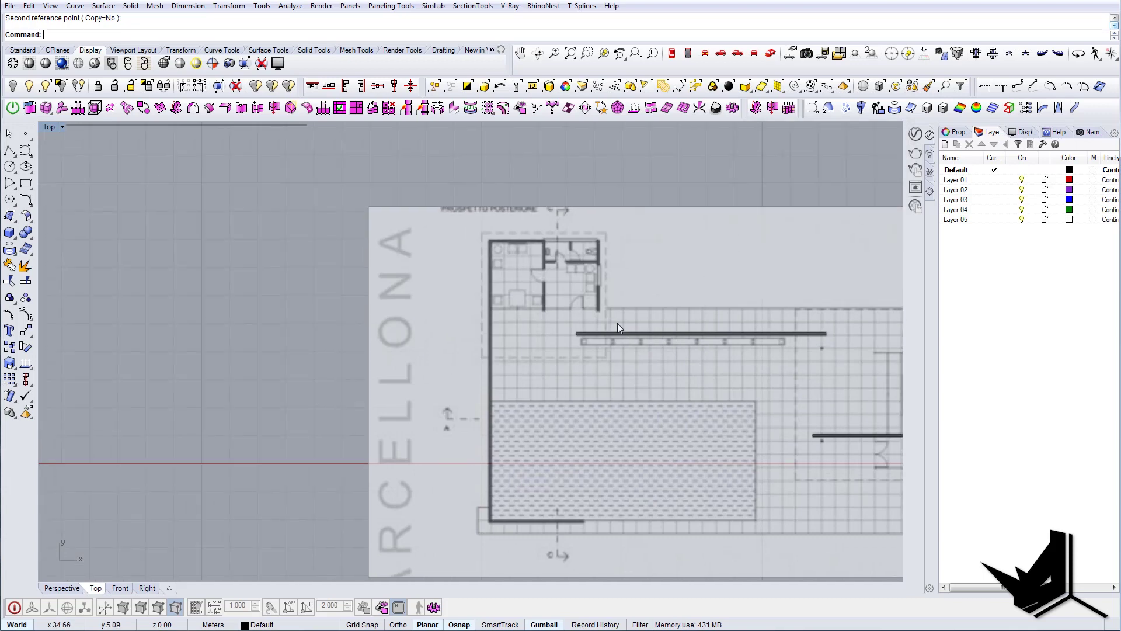
Step: Copy the lower freestanding wall's rectangle onto the short wall below the large pool, aligned with the wall's left corner
scroll(570, 381, "up", 5)
scroll(539, 360, "down", 2)
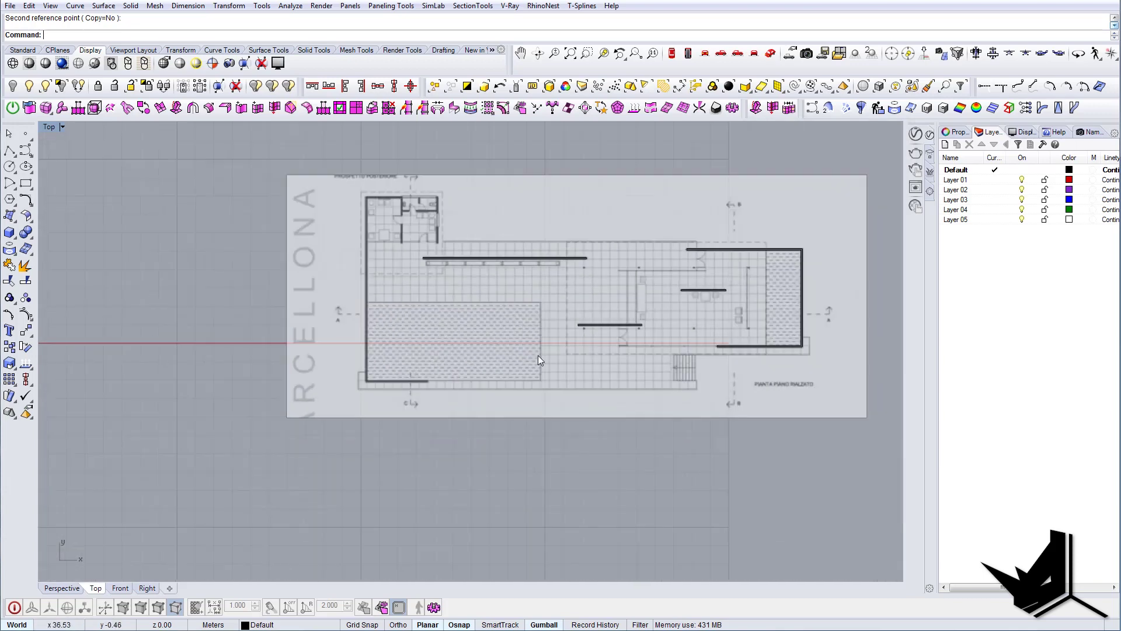
left_click(611, 325)
left_click_drag(641, 296, 445, 354)
scroll(364, 383, "up", 6)
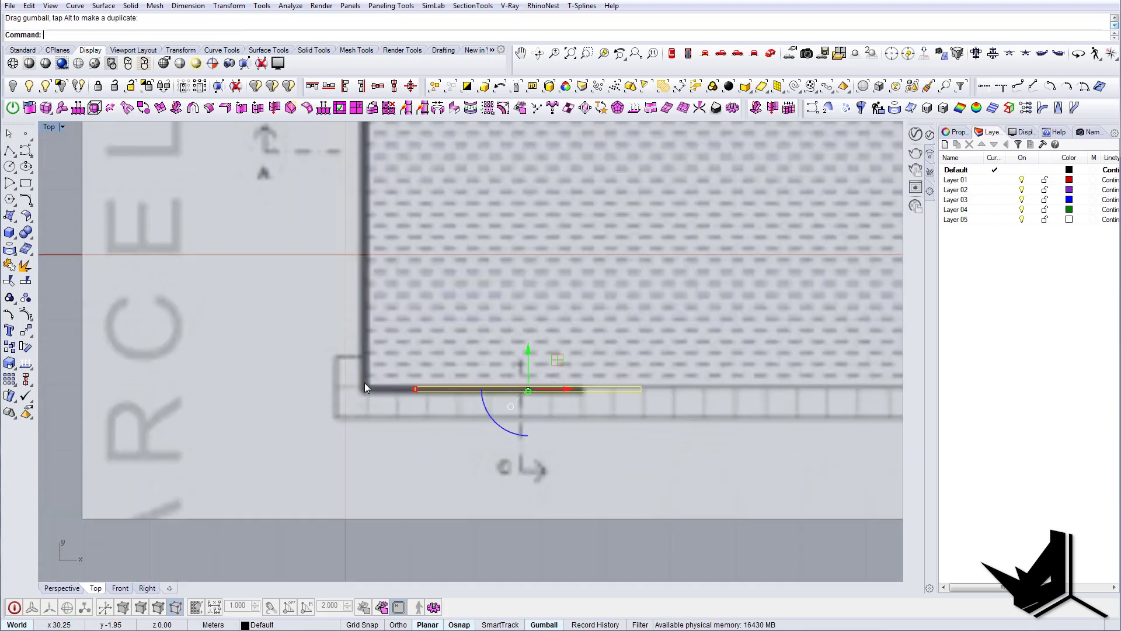
scroll(438, 384, "up", 6)
left_click_drag(637, 366, 531, 155)
scroll(533, 386, "down", 15)
scroll(533, 163, "up", 10)
Step: Scale the copy in one direction so it matches the length of the short wall below the large pool
left_click_drag(524, 211, 521, 230)
scroll(522, 230, "down", 12)
left_click(506, 374)
left_click_drag(540, 487, 476, 216)
scroll(470, 357, "up", 4)
type("SC")
left_click(501, 171)
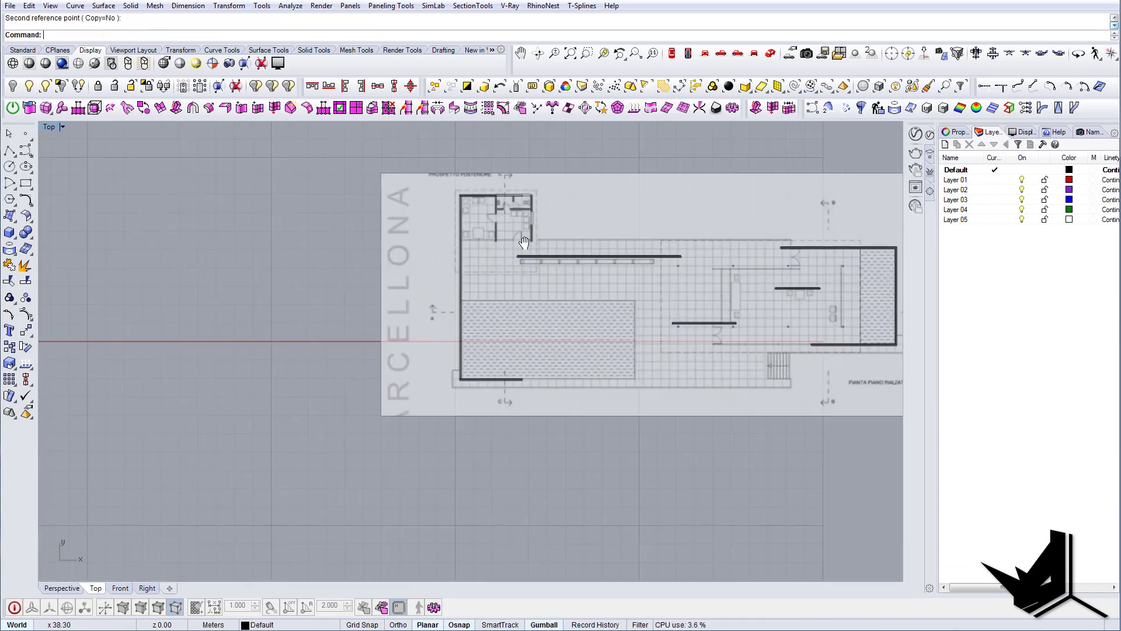
Step: Copy the freestanding wall's rectangle onto the service block's upper wall and rotate a duplicate 90° onto the long left wall
left_click_drag(704, 323, 453, 229)
scroll(456, 229, "up", 10)
left_click(429, 267)
type("90")
key("Return")
left_click(475, 200)
Step: Scale the vertical rectangle in one direction from its upper end to cover the whole left wall beside the large pool
left_click(517, 143)
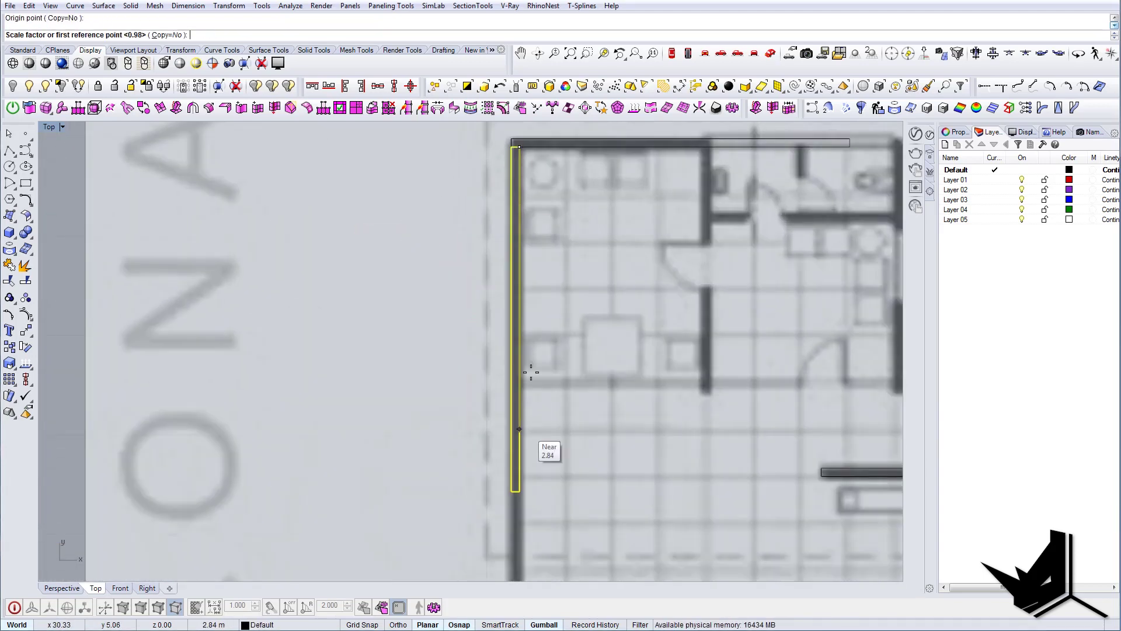
left_click(518, 488)
left_click(529, 480)
Step: Copy the left wall's vertical rectangle onto the middle wall of the service block, just below the upper wall
scroll(455, 275, "up", 7)
type("copy")
key("Return")
left_click(424, 222)
left_click(608, 220)
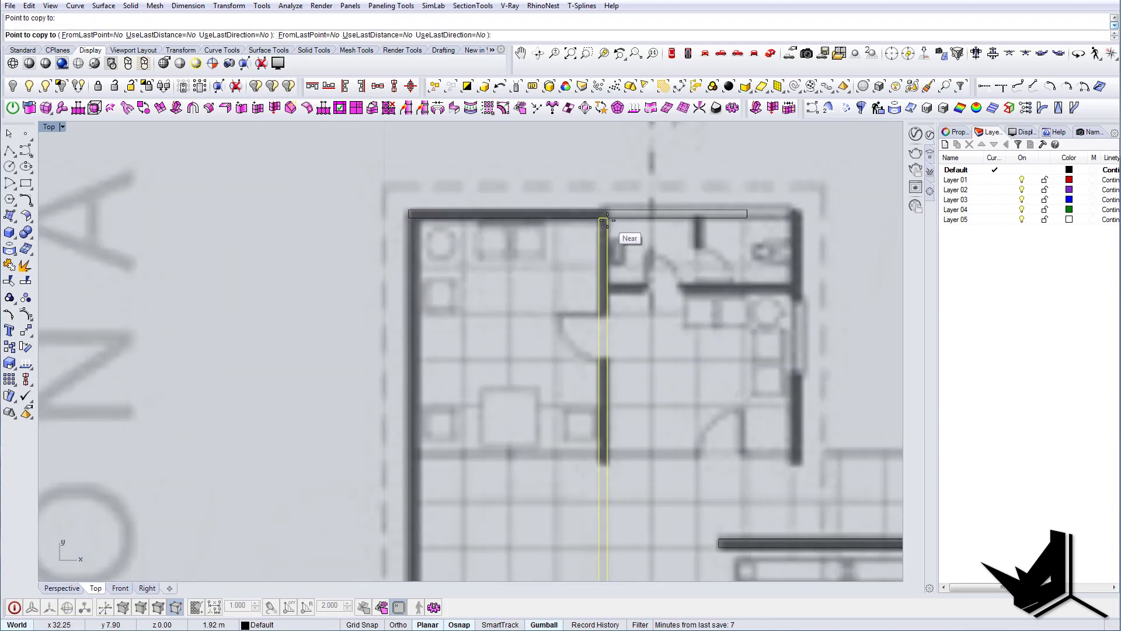
right_click_drag(651, 221, 558, 248)
left_click(559, 247)
Step: Copy the upper wall's rectangle onto the service block's inner cross wall and scale its left end to the middle wall
left_click(543, 244)
left_click(537, 319)
left_click(532, 320)
left_click(656, 319)
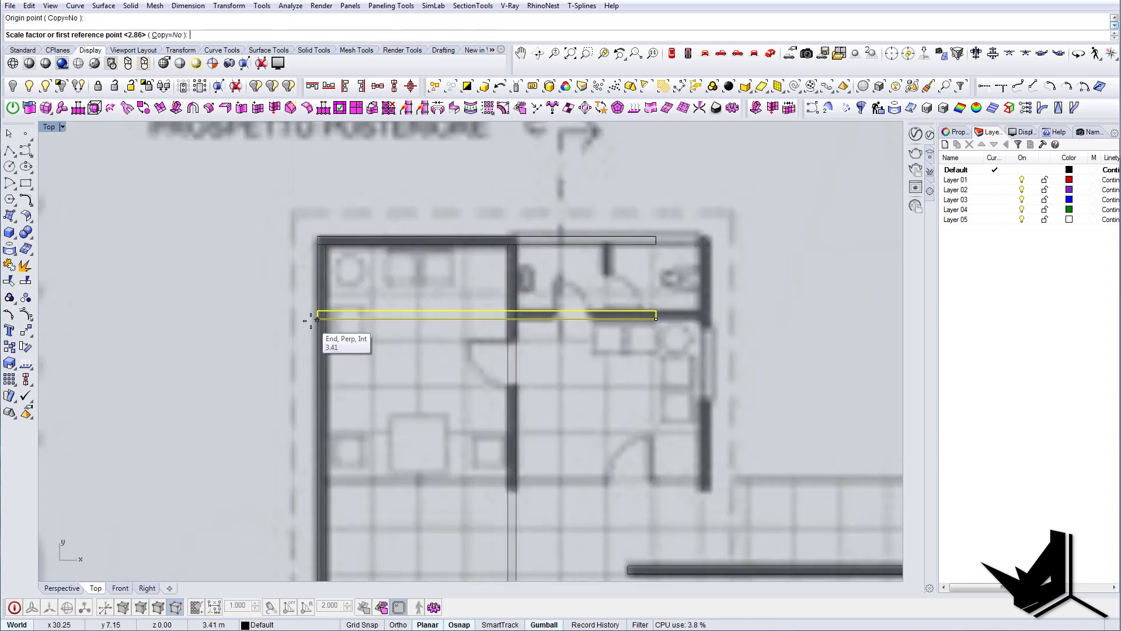
left_click(317, 319)
left_click(516, 319)
Step: Scale the cross wall's rectangle in one direction so its right end reaches the service block's right wall
right_click_drag(516, 319, 463, 337)
left_click(463, 329)
left_click(603, 329)
left_click(657, 329)
Step: Copy the middle wall's vertical rectangle onto the right wall of the service block
scroll(444, 283, "down", 6)
left_click(444, 271)
left_click(601, 271)
Step: Scale the upper wall's rectangle in one direction from its left end so it ends at the service block's middle wall
left_click(542, 296)
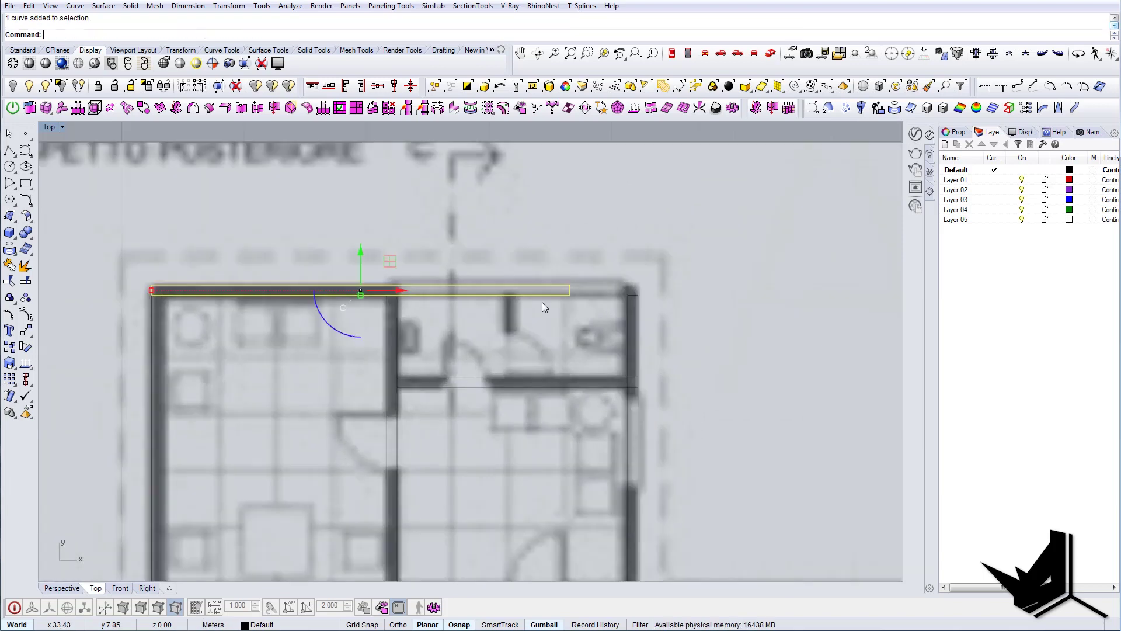
left_click(151, 285)
left_click(569, 285)
left_click(397, 295)
Step: Scale the service block's middle and right wall rectangles together in one direction so they end at the walls' lower ends
scroll(412, 513, "down", 4)
right_click_drag(412, 525, 449, 339)
scroll(410, 374, "down", 8)
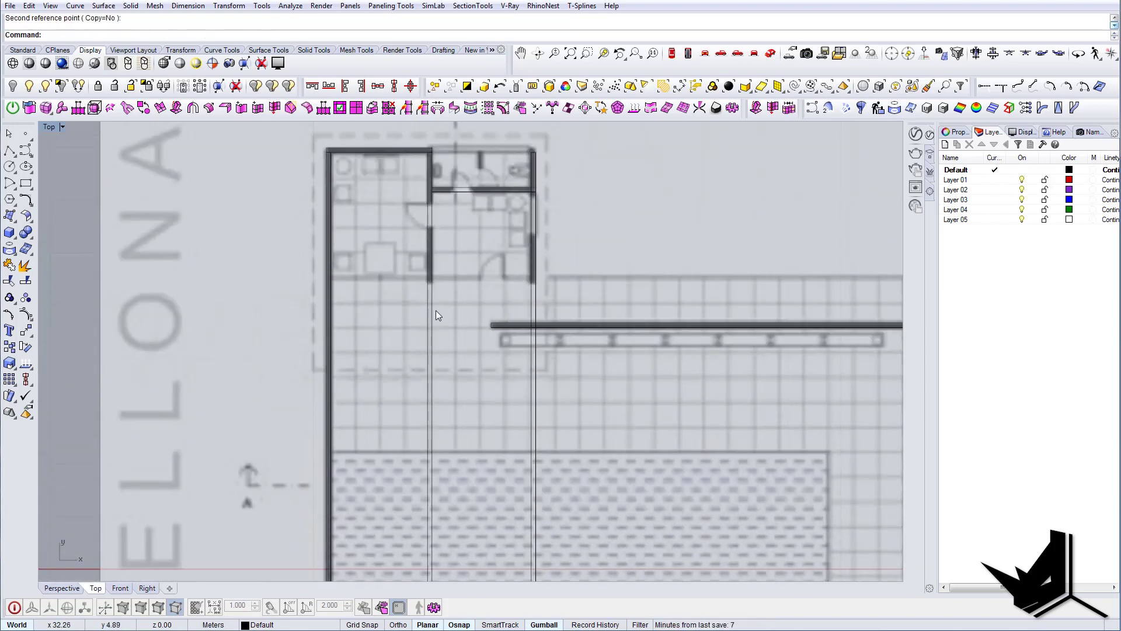
left_click(433, 264)
left_click(502, 257, "shift")
key("Return")
left_click(502, 157)
left_click(502, 501)
scroll(505, 234, "up", 12)
left_click(484, 275)
scroll(494, 278, "down", 8)
scroll(608, 292, "down", 6)
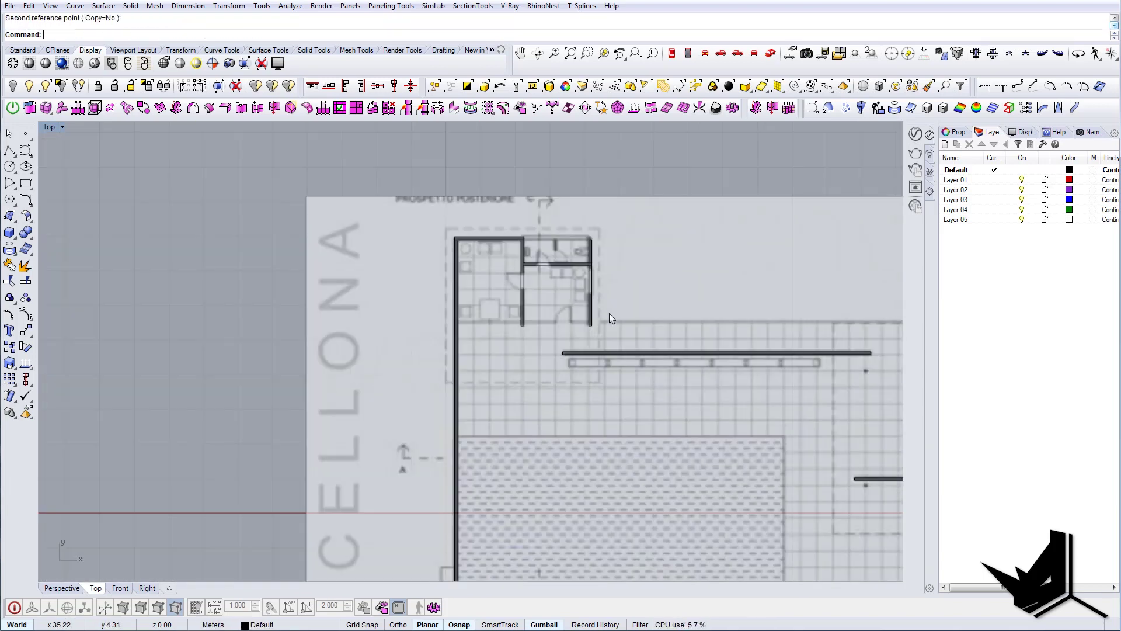
Step: Combine the overlapping service block, left wall and pool wall rectangles into one outline with CurveBoolean
right_click_drag(608, 313, 595, 211)
left_click_drag(630, 520, 412, 129)
key("Return")
scroll(512, 163, "up", 4)
left_click(495, 164)
scroll(283, 196, "down", 10)
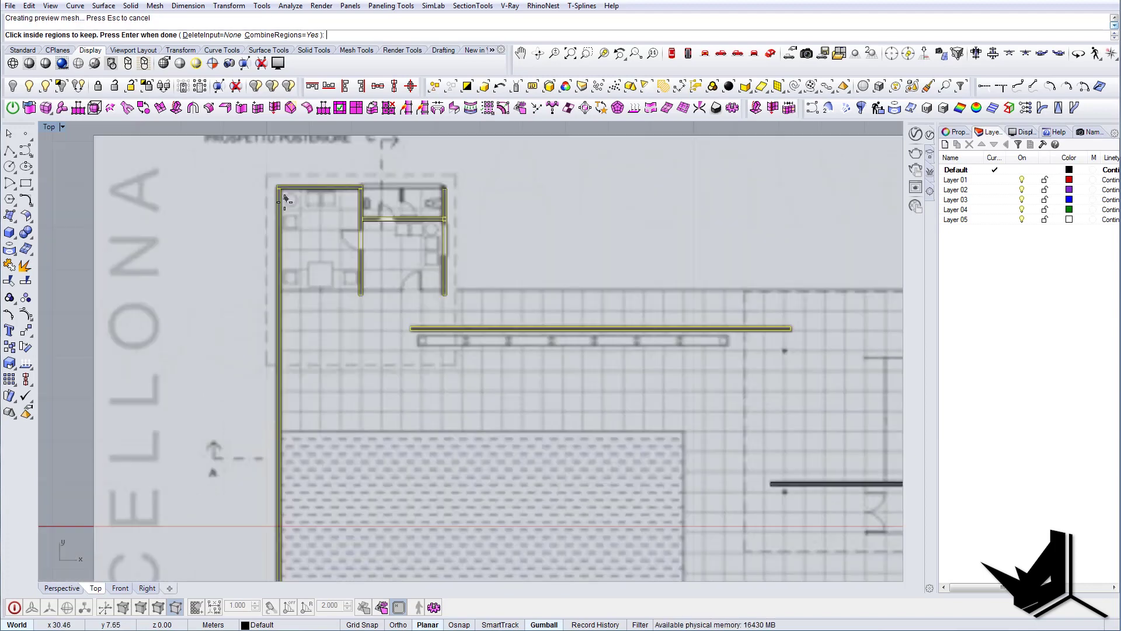
scroll(449, 275, "down", 6)
key("Return")
Step: Delete the original wall rectangles left beneath the combined outline of the service block and left wall
scroll(379, 496, "down", 2)
left_click_drag(431, 380, 218, 379)
key("Delete")
right_click_drag(472, 408, 442, 308)
right_click_drag(327, 247, 395, 318)
scroll(457, 280, "up", 8)
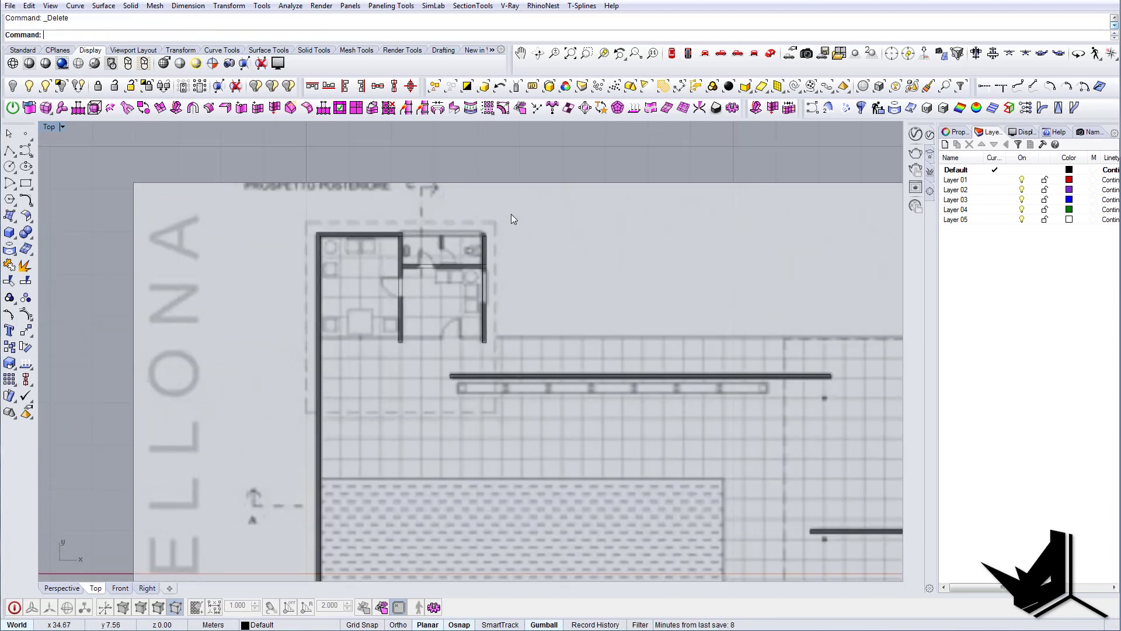
right_click_drag(511, 214, 511, 219)
left_click(469, 271)
key("Delete")
Step: Copy the long wall's rectangle by its right end to the lower end of the service block's right wall
scroll(401, 292, "up", 10)
scroll(387, 275, "down", 9)
scroll(467, 310, "up", 4)
left_click(505, 408)
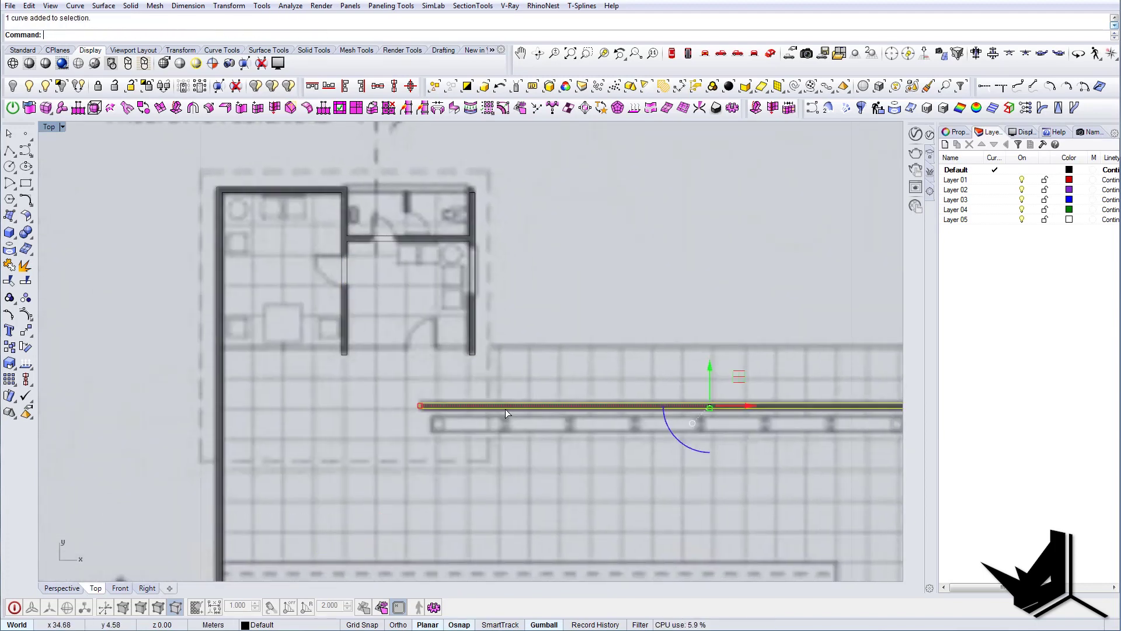
scroll(514, 402, "down", 5)
left_click(803, 407)
scroll(444, 374, "up", 14)
left_click(416, 405)
scroll(468, 375, "down", 4)
Step: Scale the copy in one direction so it spans only between the service block's right and middle walls
left_click(635, 378)
scroll(397, 428, "down", 10)
left_click(100, 411)
scroll(403, 409, "up", 6)
left_click(401, 411)
scroll(408, 338, "down", 13)
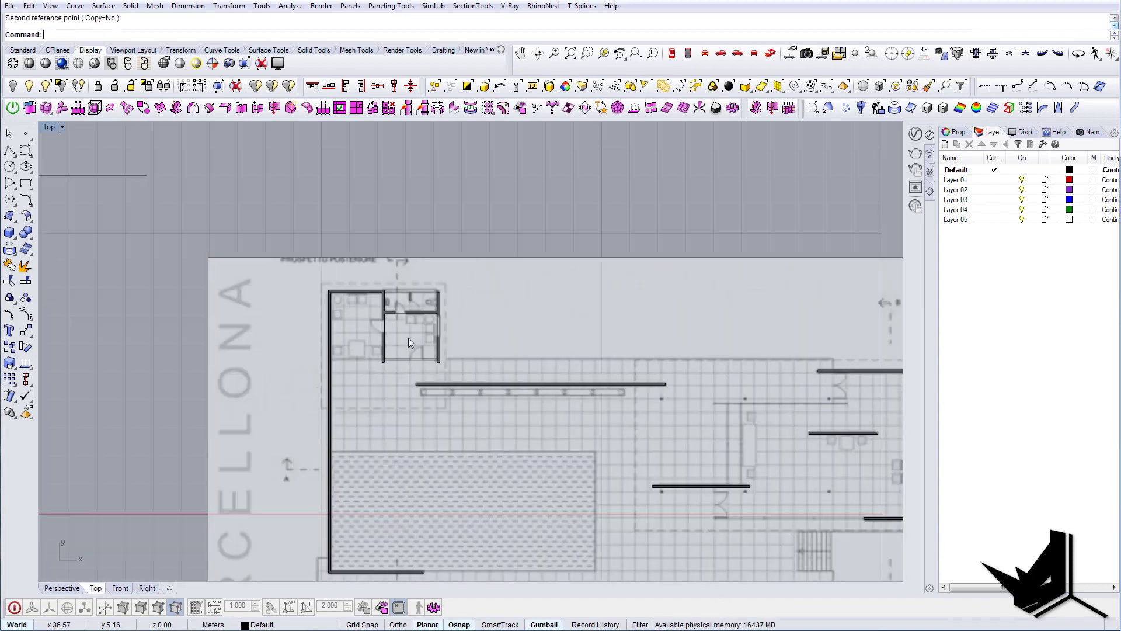
Step: Examine the traced plan and the sheet of elevations and sections to find a section suited as a height reference
right_click_drag(625, 412, 535, 355)
scroll(553, 342, "up", 4)
scroll(563, 343, "down", 3)
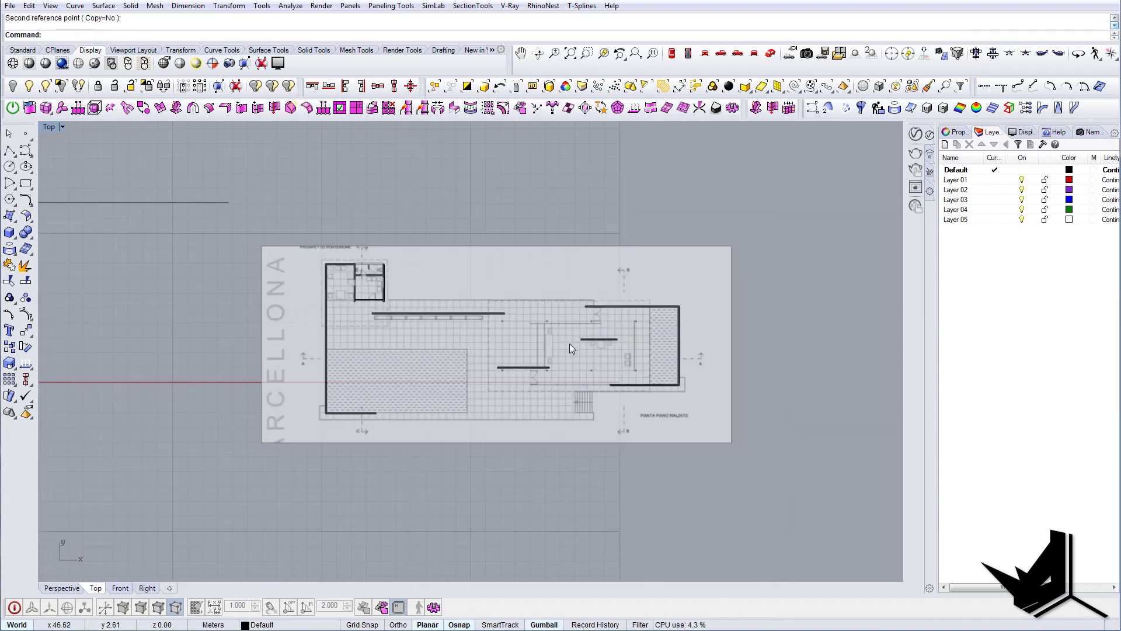
scroll(550, 289, "up", 1)
scroll(527, 344, "down", 5)
scroll(371, 289, "up", 4)
scroll(370, 288, "up", 3)
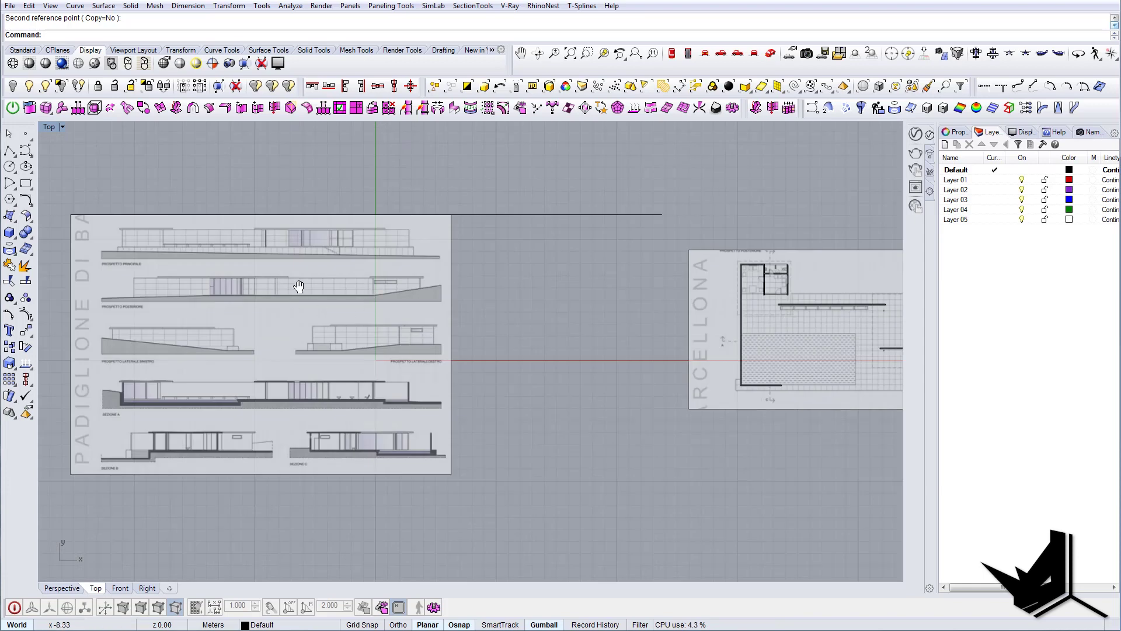
scroll(297, 306, "down", 4)
scroll(406, 305, "up", 2)
right_click_drag(697, 325, 577, 335)
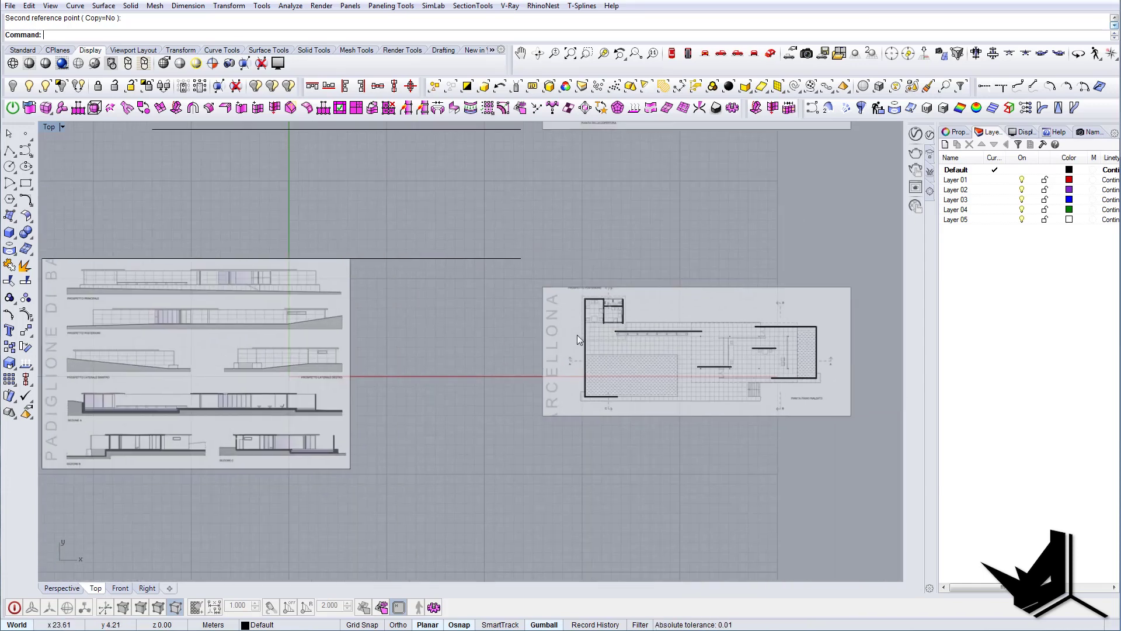
scroll(722, 338, "up", 6)
right_click_drag(403, 352, 823, 370)
right_click_drag(362, 333, 515, 335)
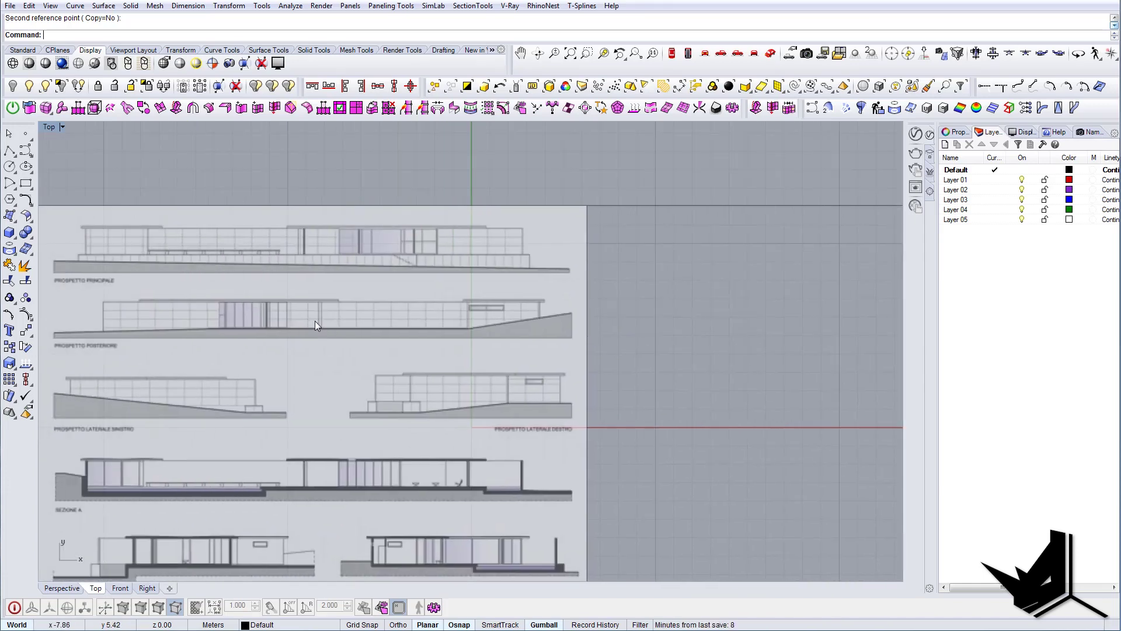
right_click_drag(340, 310, 413, 314)
scroll(360, 314, "down", 2)
left_click(370, 287)
key("Escape")
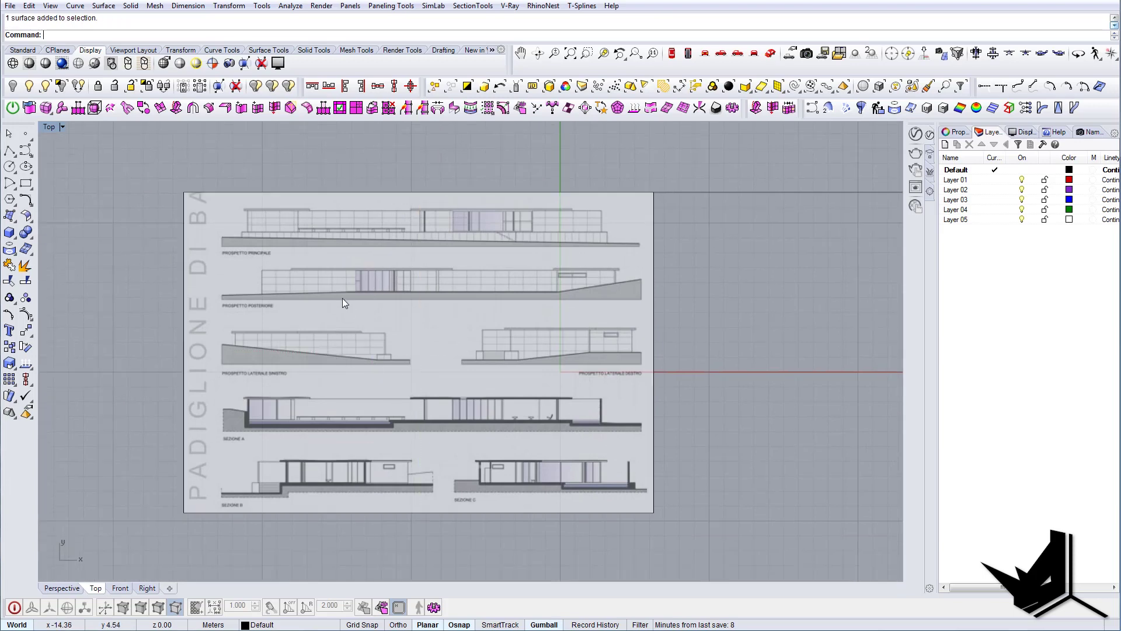
Step: Draw a horizontal line across the elevations sheet just below Sezione A and duplicate it just above that section
type("line")
key("Return")
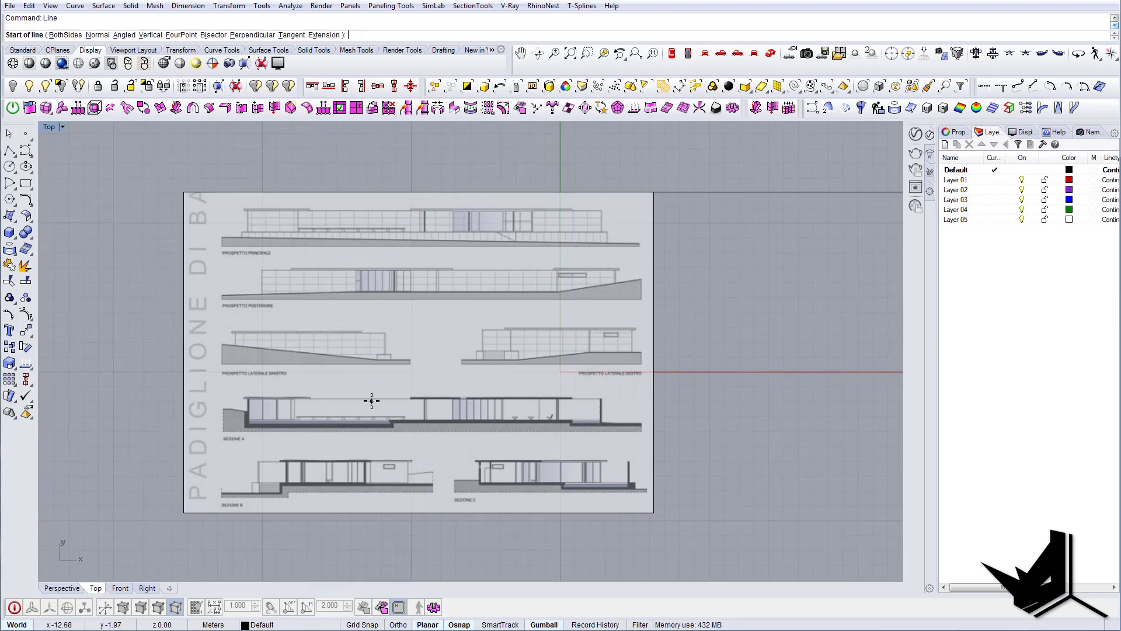
scroll(368, 403, "up", 3)
scroll(404, 401, "down", 2)
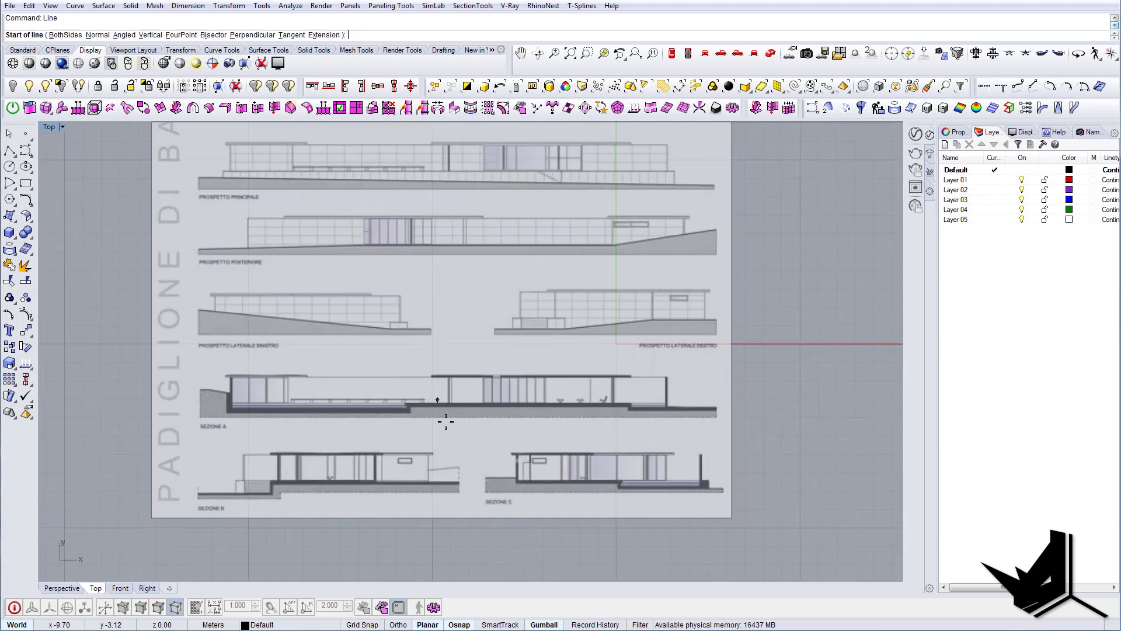
left_click(127, 432)
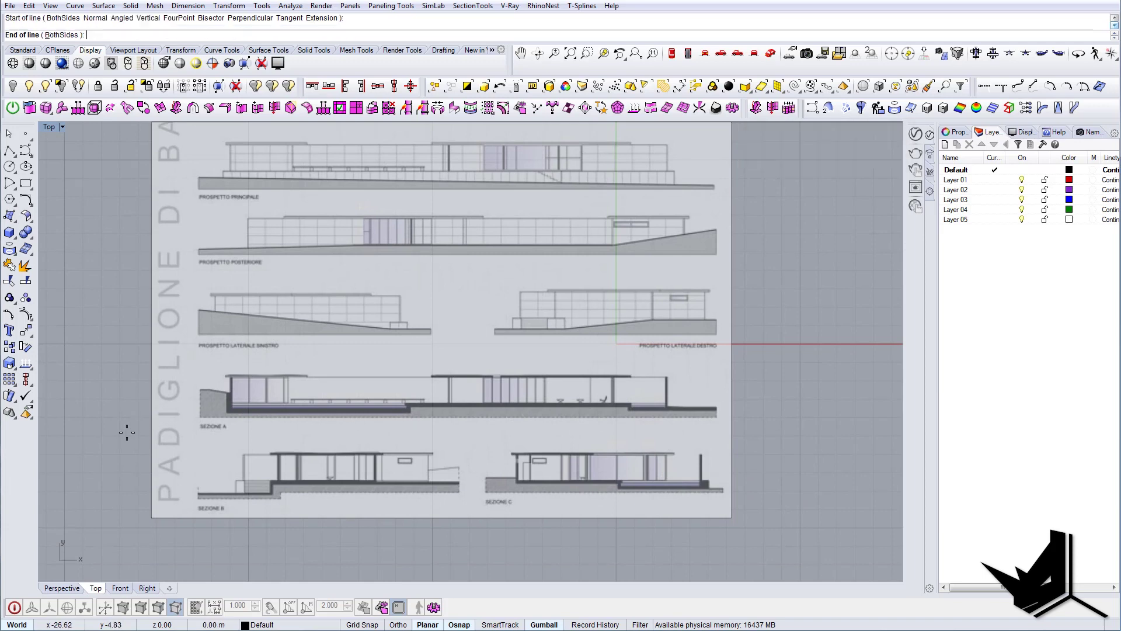
left_click(796, 432)
key("Return")
key("Escape")
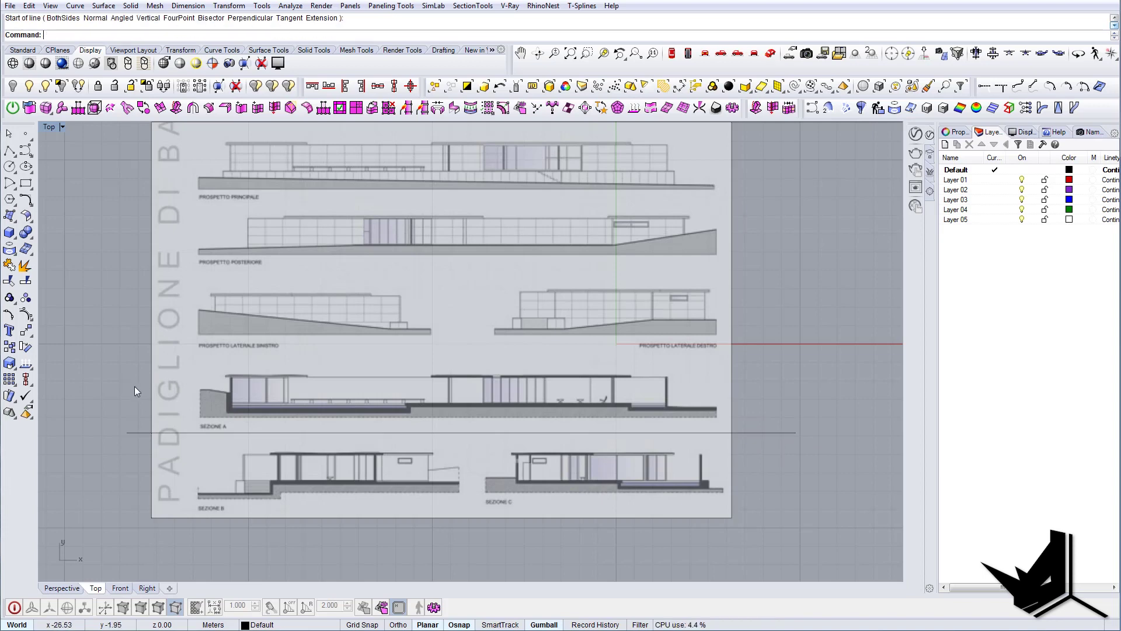
left_click(152, 435)
left_click_drag(461, 377, 460, 331, "alt")
Step: Split the elevations and sections sheet with the two horizontal lines around Sezione A
type("Spli")
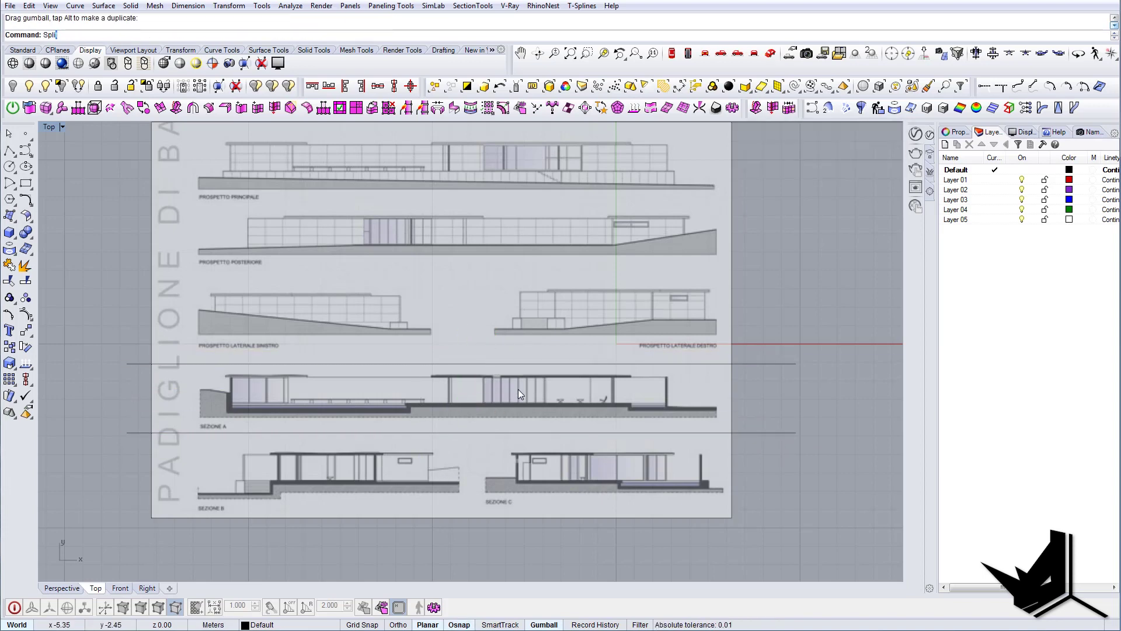
type("t")
key("Return")
left_click(518, 389)
key("Return")
left_click_drag(772, 457, 751, 350)
key("Return")
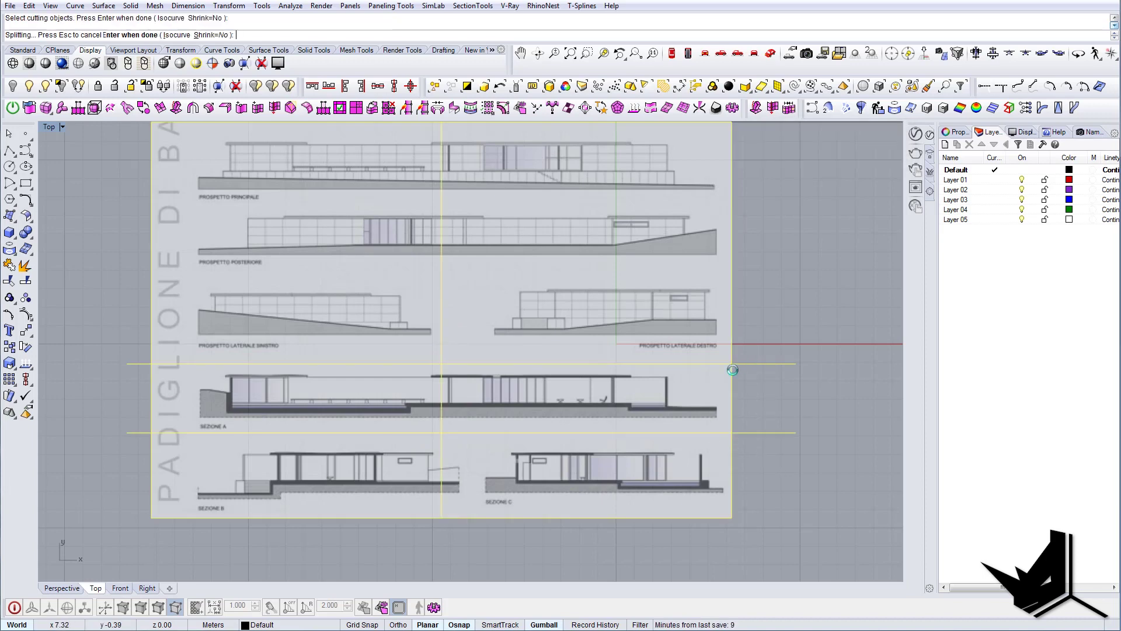
Step: Move the separated Sezione A strip to the free area just above the floor plan sheet
left_click(636, 391)
scroll(436, 409, "down", 5)
left_click_drag(408, 380, 451, 357)
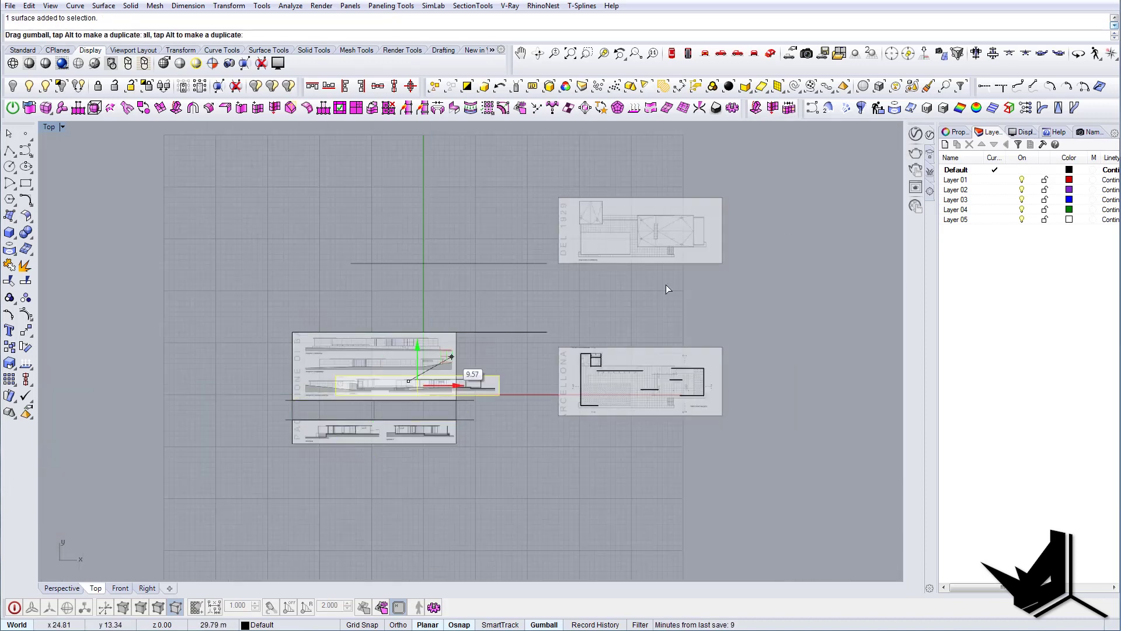
mouse_move(666, 285)
left_mouse_down()
mouse_move(683, 290)
mouse_move(673, 291)
left_mouse_up()
scroll(619, 325, "up", 10)
right_click_drag(523, 331, 552, 324)
Step: Move the Sezione A strip by its lower left corner to the upper left corner of the floor plan sheet
type("m")
key("Return")
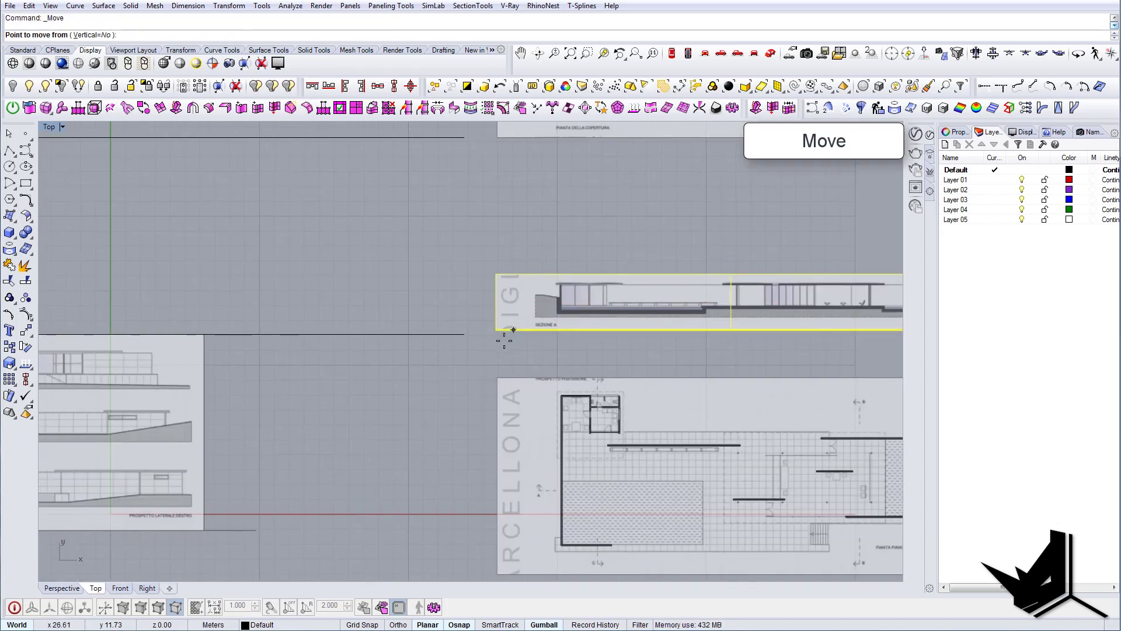
left_click(496, 330)
left_click(497, 378)
right_click_drag(604, 375, 460, 375)
Step: Switch to the Perspective view and rotate the Sezione A strip 90° so it stands upright
left_click(758, 55)
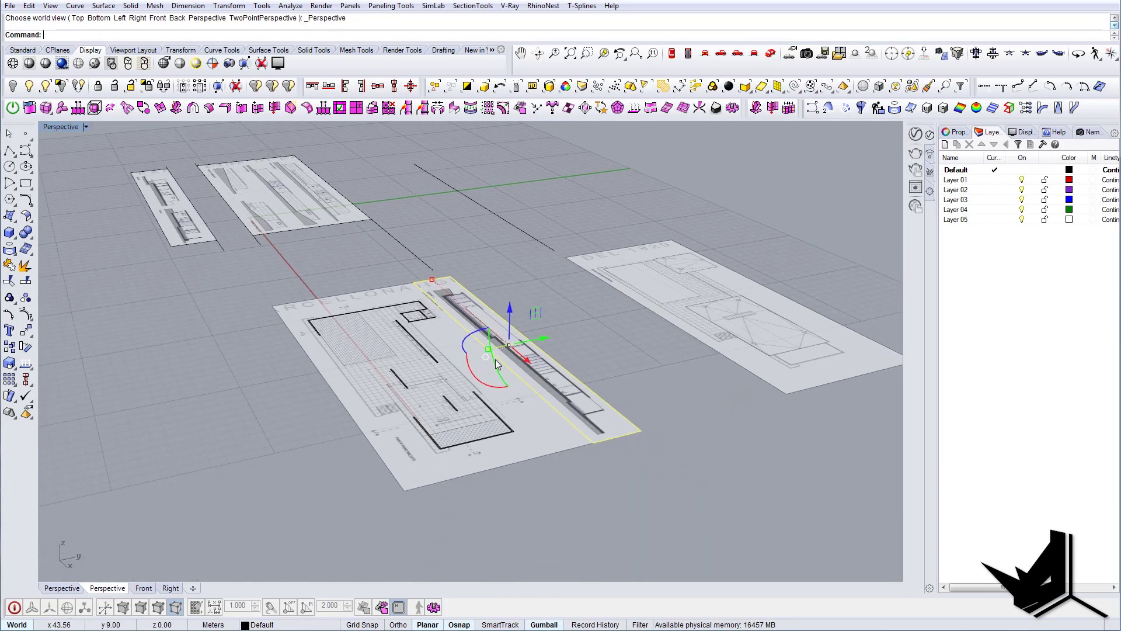
left_click(461, 363)
type("9")
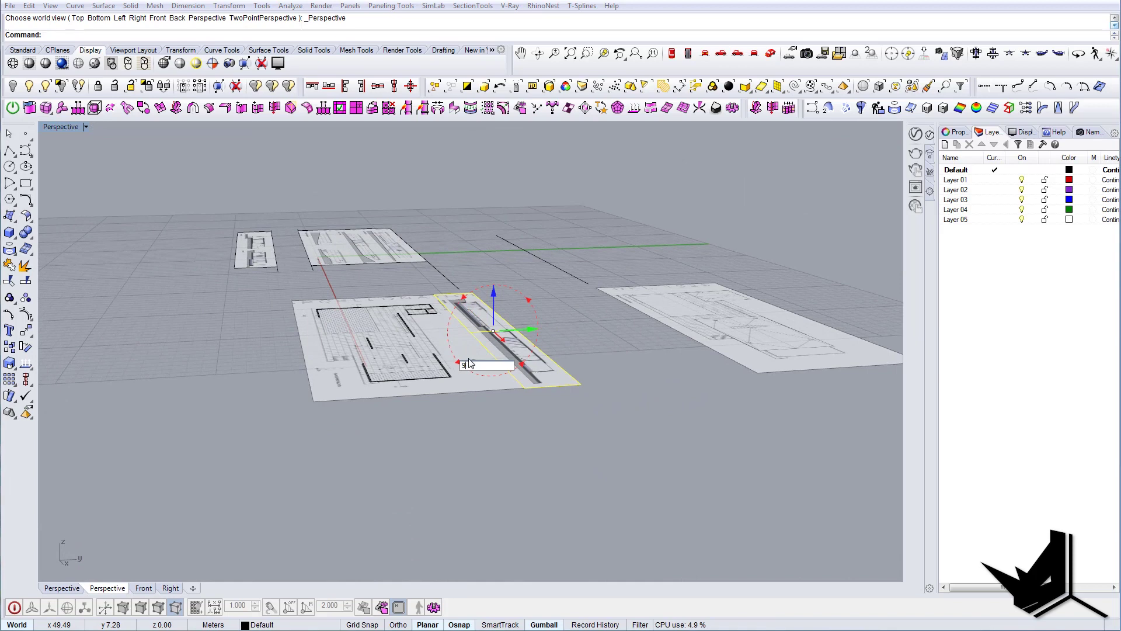
type("0")
key("Return")
Step: Switch to the Front view and raise the Sezione A strip above the ground line
right_click_drag(471, 344, 630, 309)
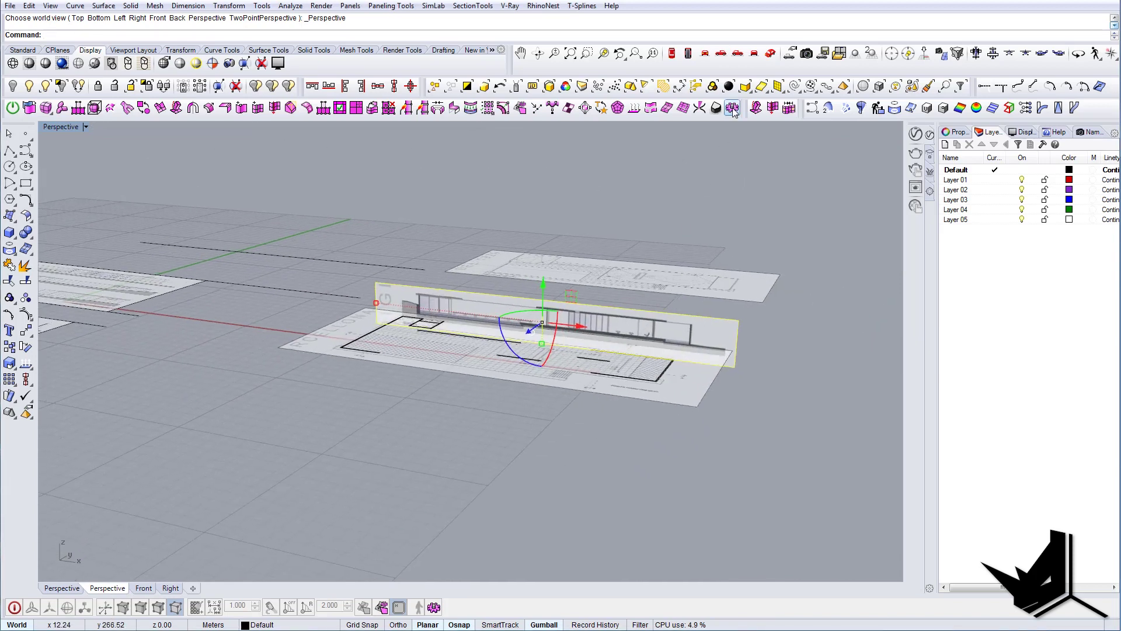
left_click(712, 53)
scroll(412, 302, "up", 3)
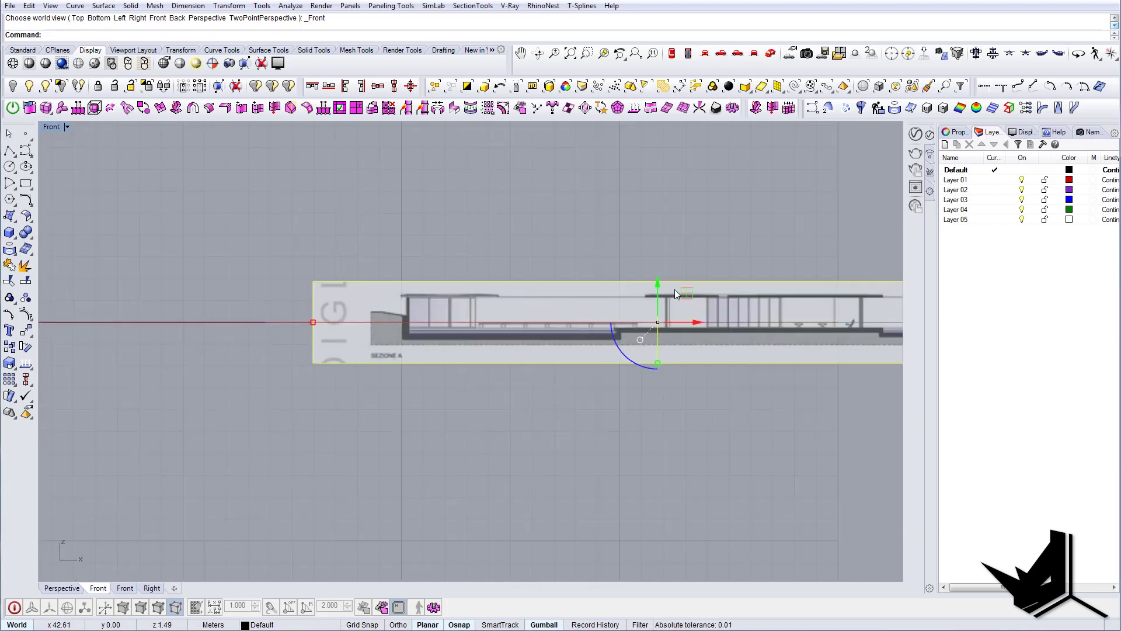
left_click_drag(657, 283, 655, 192)
Step: Move the Sezione A strip vertically so the section's floor line sits level with the base plane at zero height
scroll(634, 230, "up", 4)
right_click_drag(635, 230, 519, 235)
type("m")
key("Return")
scroll(543, 217, "up", 5)
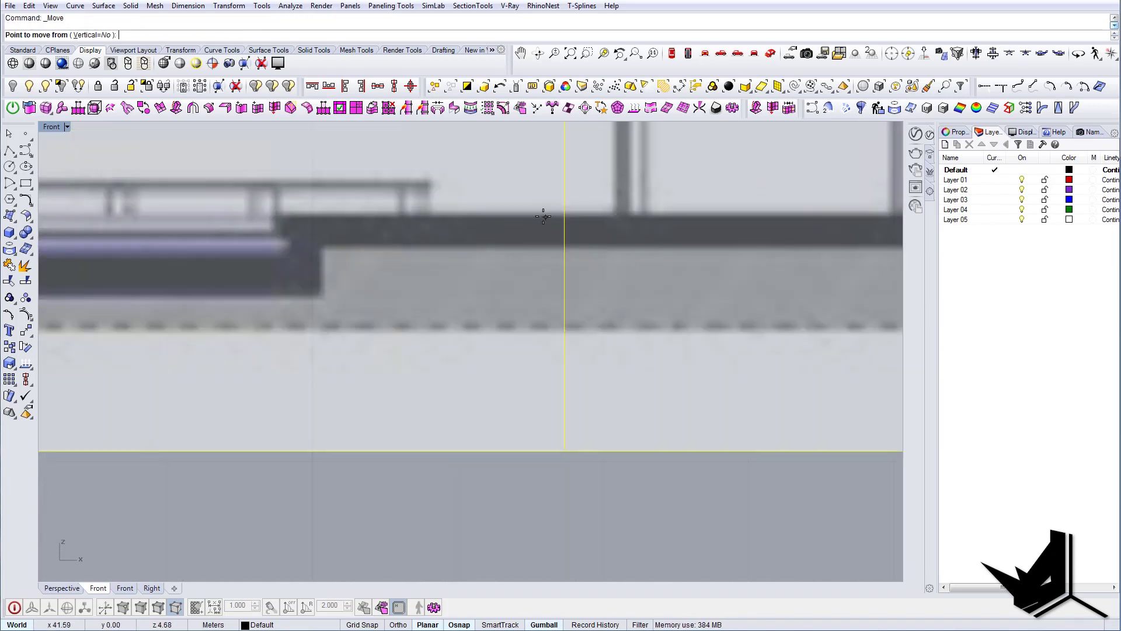
scroll(538, 222, "down", 6)
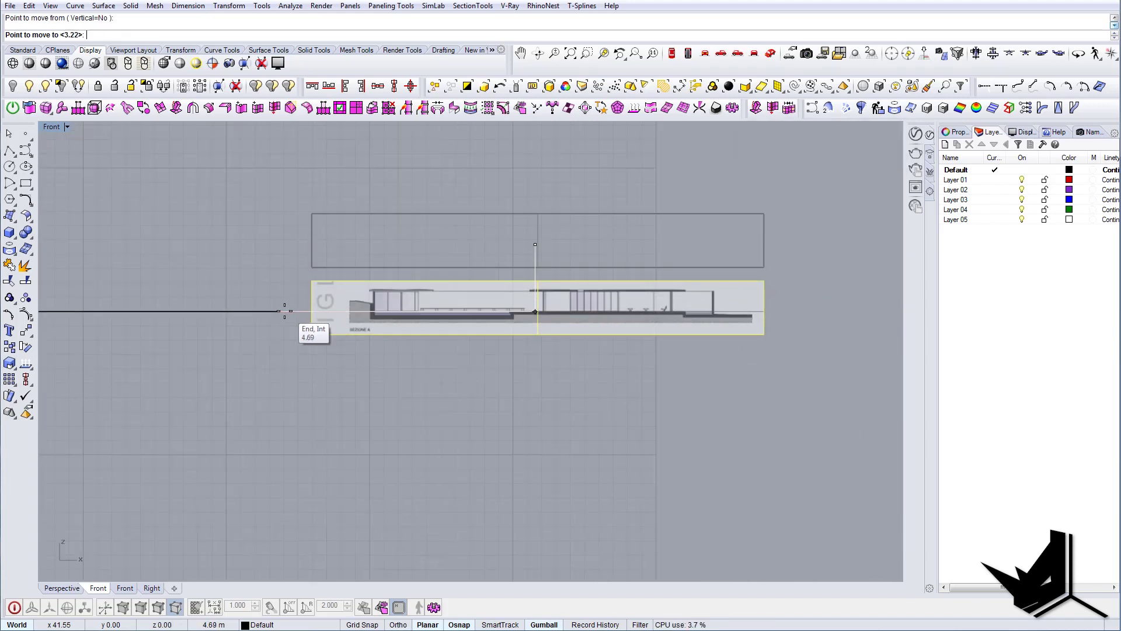
left_click(276, 309)
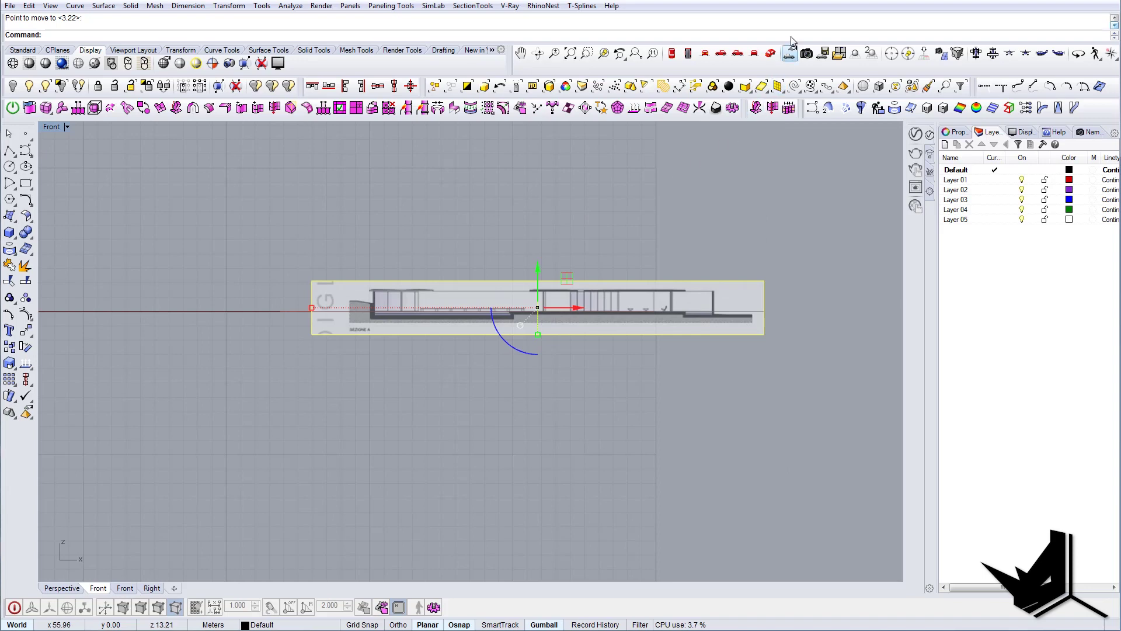
Step: Return to the Perspective view, deselect the section strip and set the construction plane to World Top
left_click(789, 53)
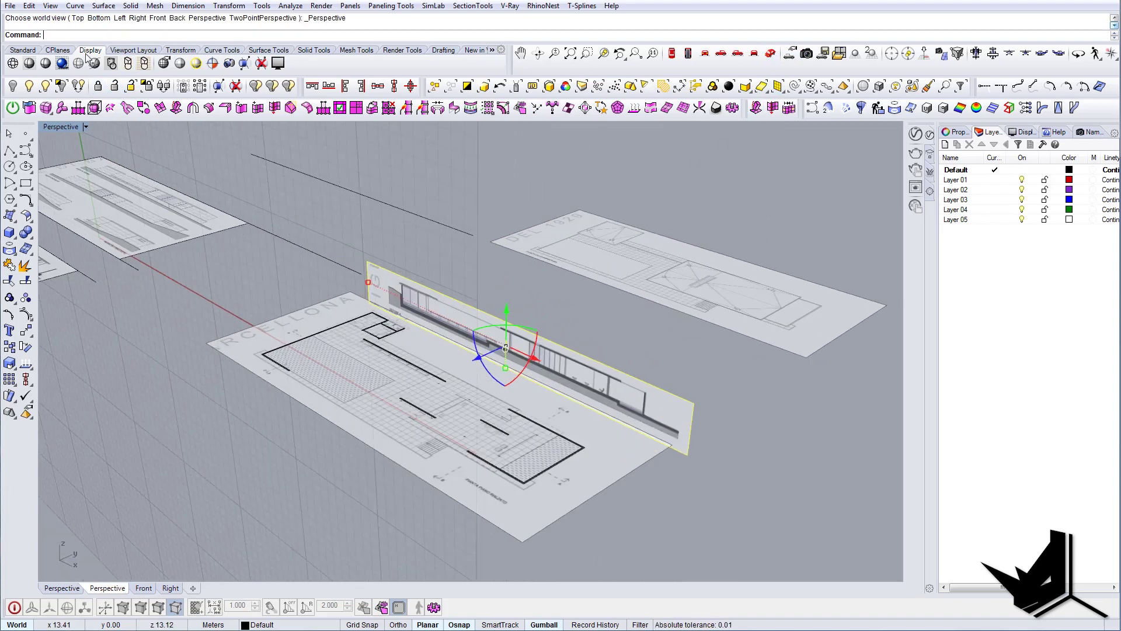
left_click(65, 51)
left_click(297, 63)
key("Escape")
right_click_drag(368, 256, 516, 335)
scroll(417, 357, "up", 6)
right_click_drag(416, 356, 397, 355)
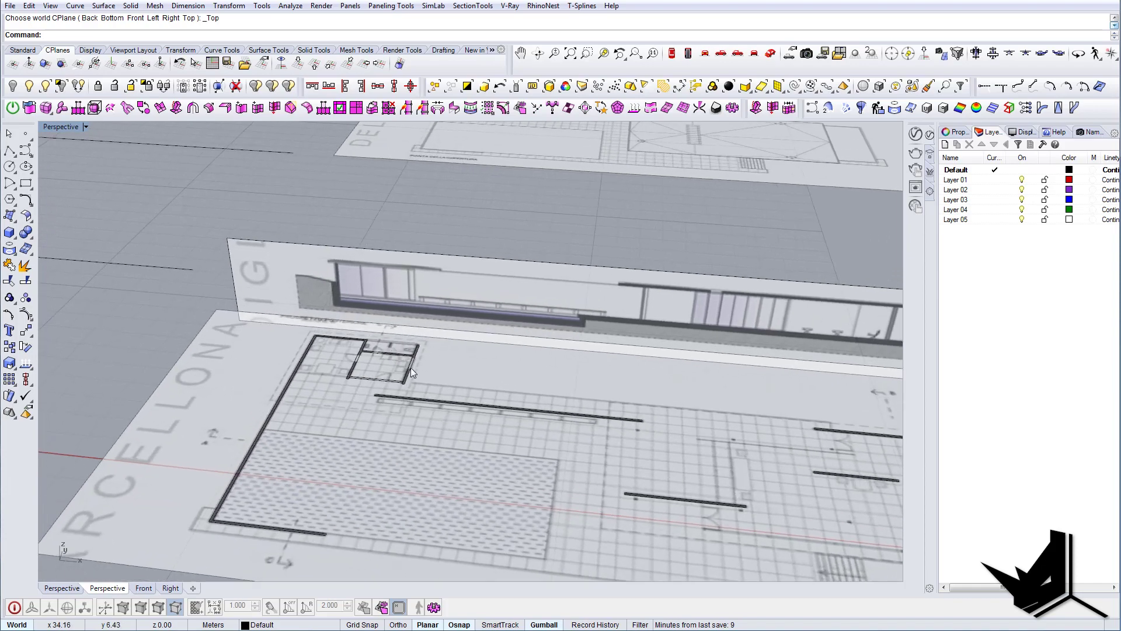
Step: Extrude all wall outlines as solids with ExtrudeCrv in the Back view, up to the roof's underside in the section, about 1.4 m
right_click_drag(505, 386, 589, 332, "shift")
right_click_drag(589, 331, 419, 260)
left_click(319, 299)
right_click_drag(741, 286, 545, 398)
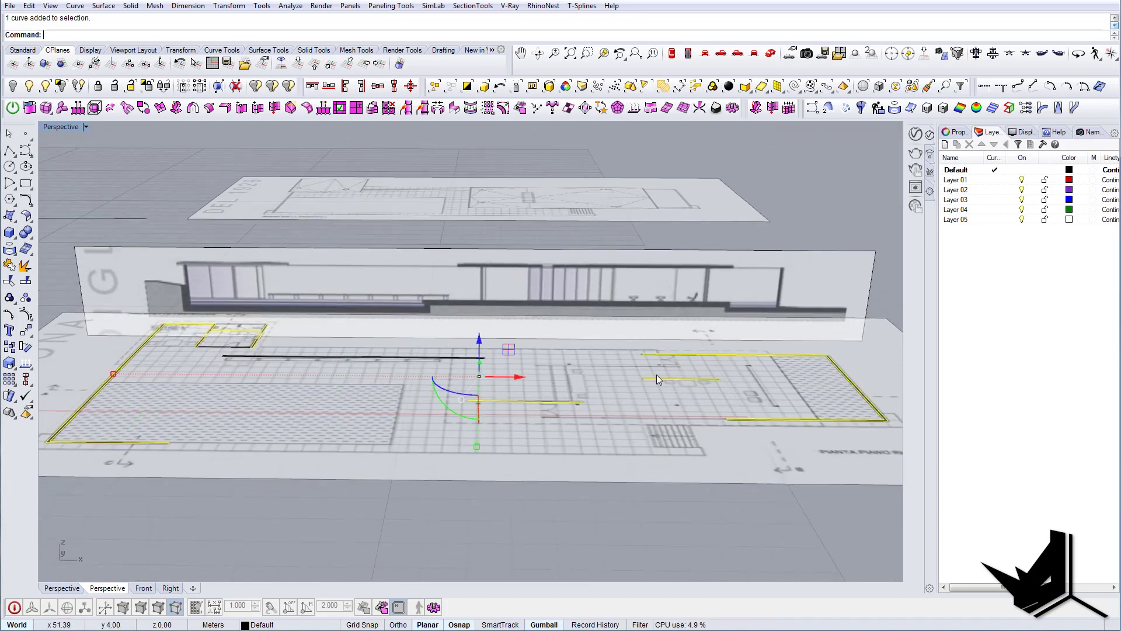
right_click_drag(461, 361, 543, 363, "shift")
left_click(503, 358, "shift")
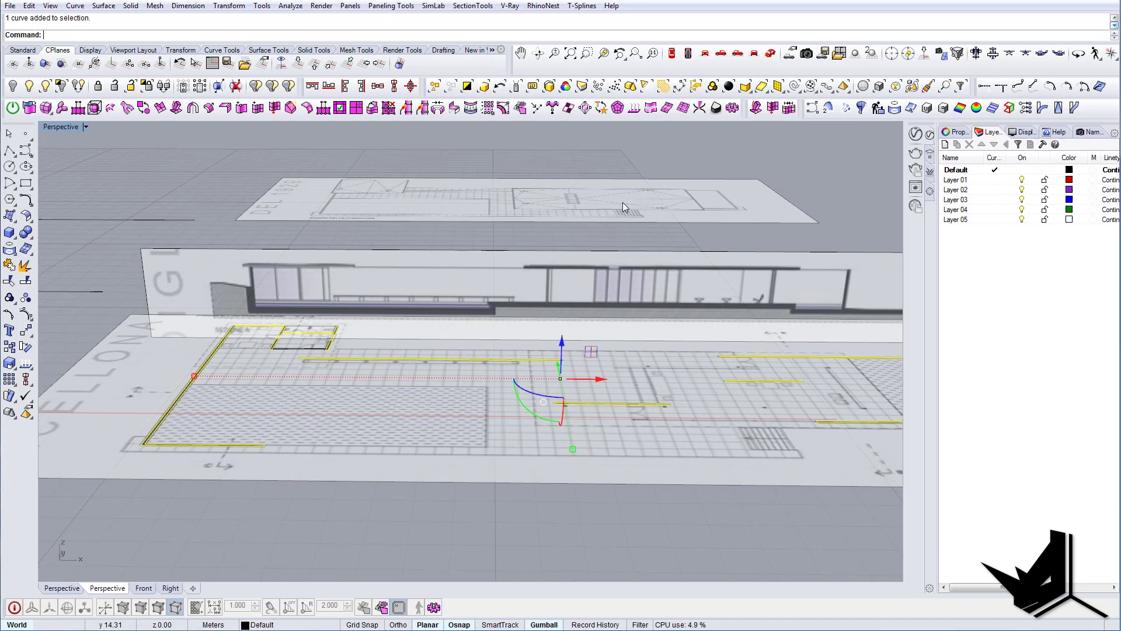
left_click(721, 54)
left_click(752, 53)
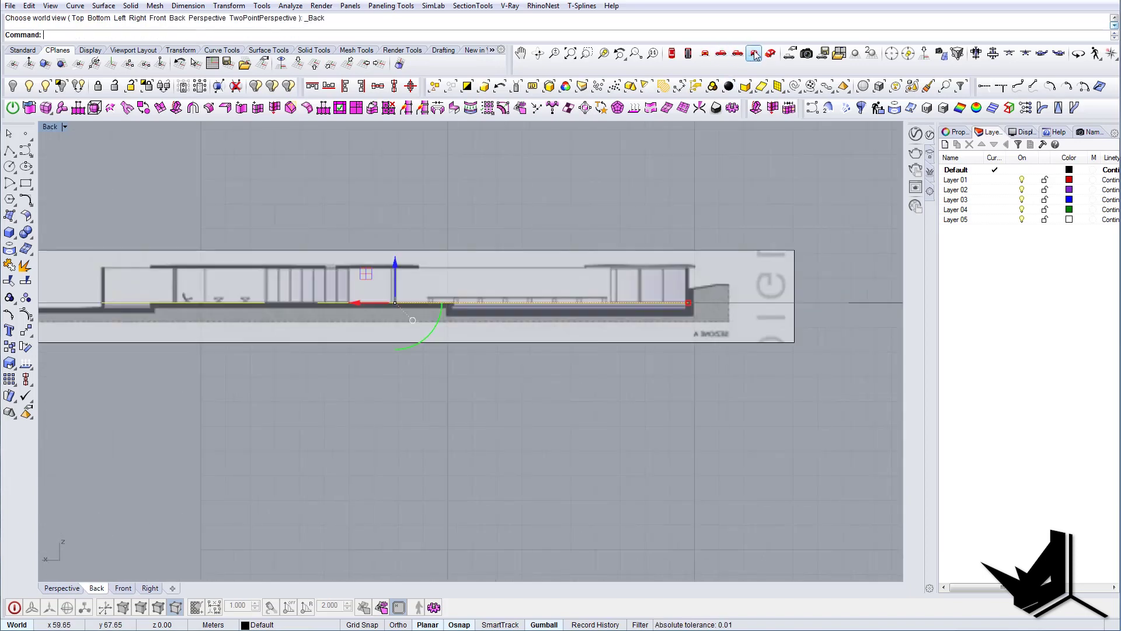
right_click_drag(550, 245, 694, 267)
type("ExtrudeCrv")
key("Return")
scroll(521, 239, "up", 4)
scroll(484, 312, "up", 10)
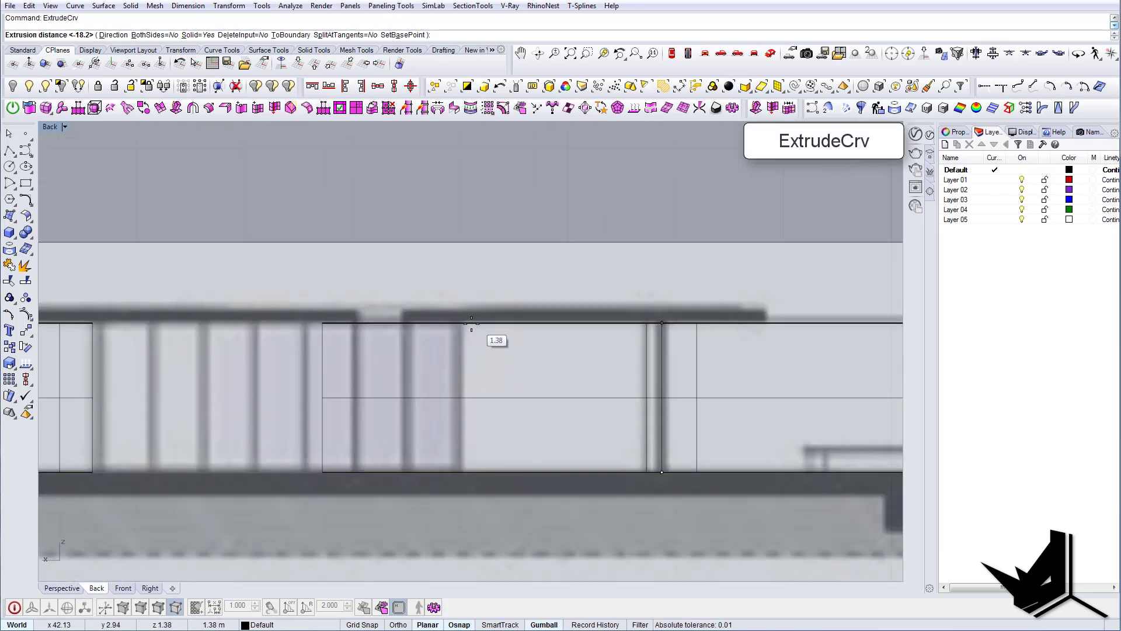
left_click(467, 322)
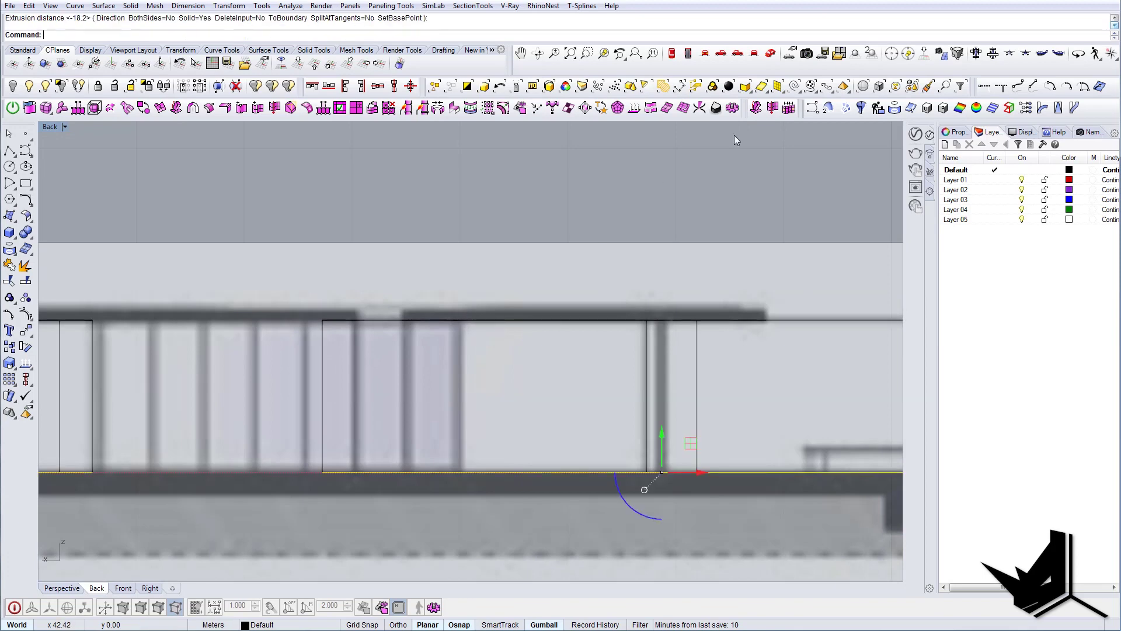
Step: Return to the Perspective view and show the extruded walls in shaded display
left_click(769, 54)
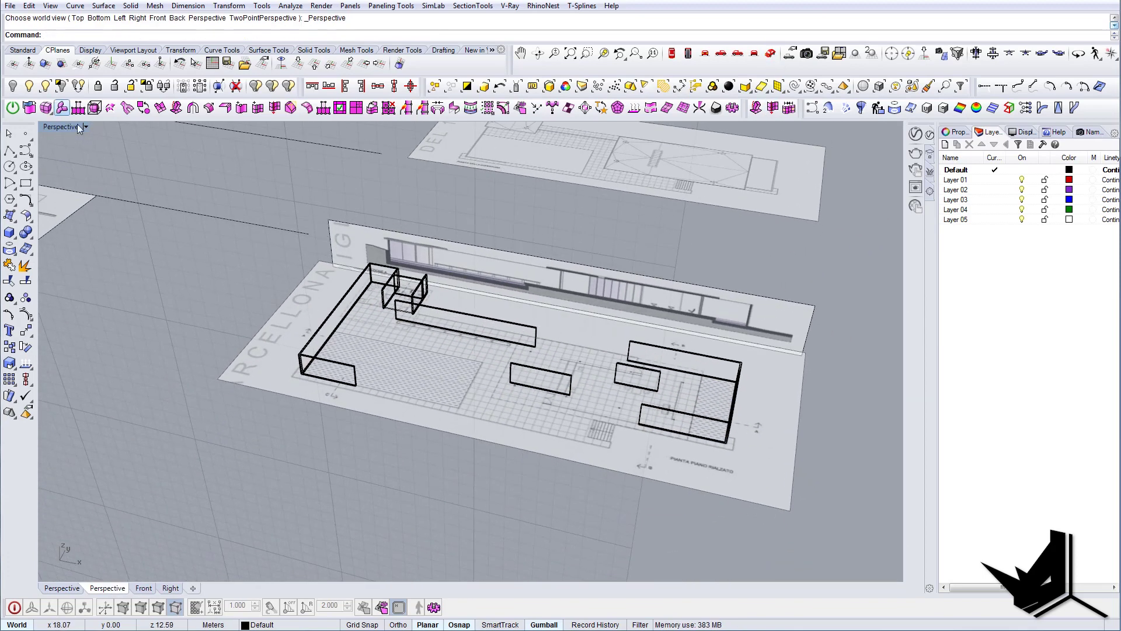
left_click(80, 128)
left_click(58, 154)
left_click(89, 50)
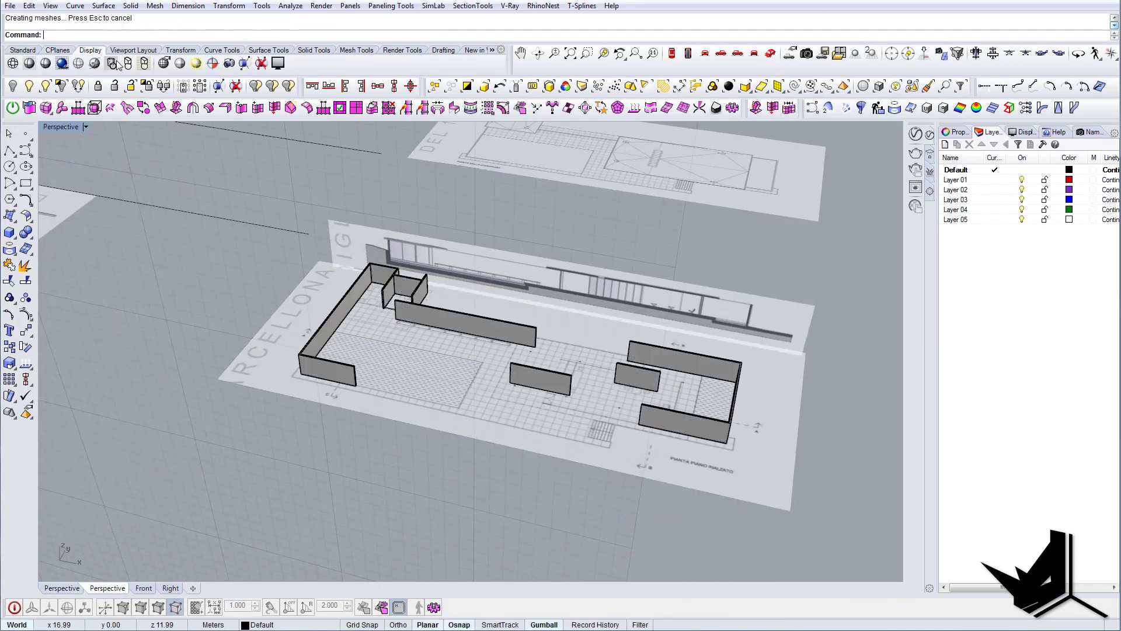
Step: Set the construction plane back to World Top and look over the extruded walls
left_click(61, 50)
left_click(316, 65)
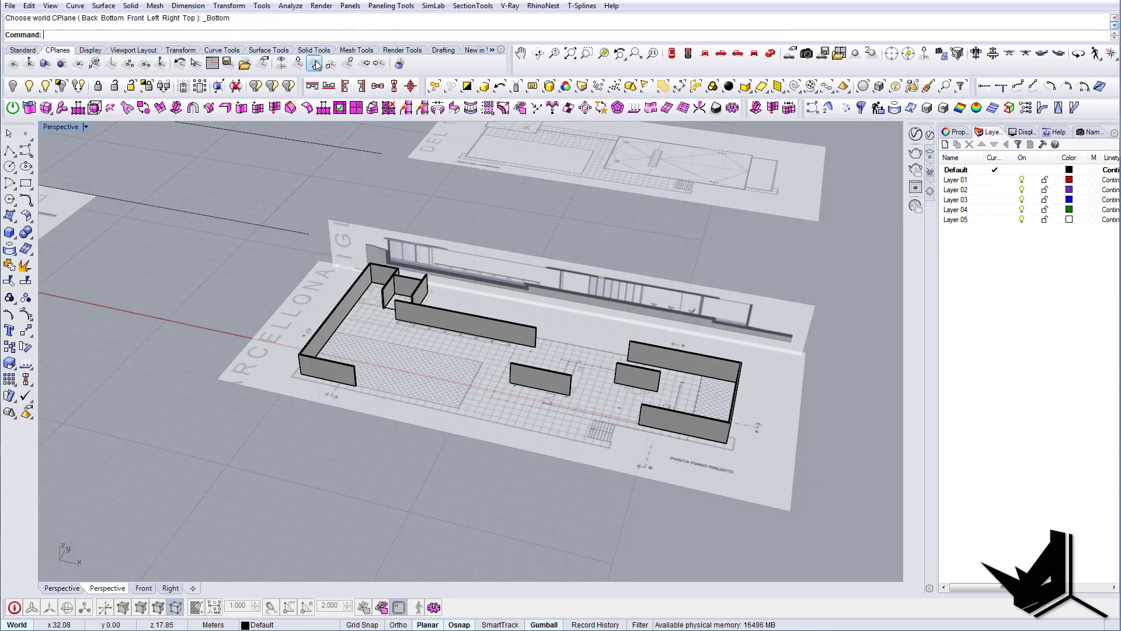
right_click_drag(572, 316, 499, 336, "shift")
scroll(499, 336, "up", 6)
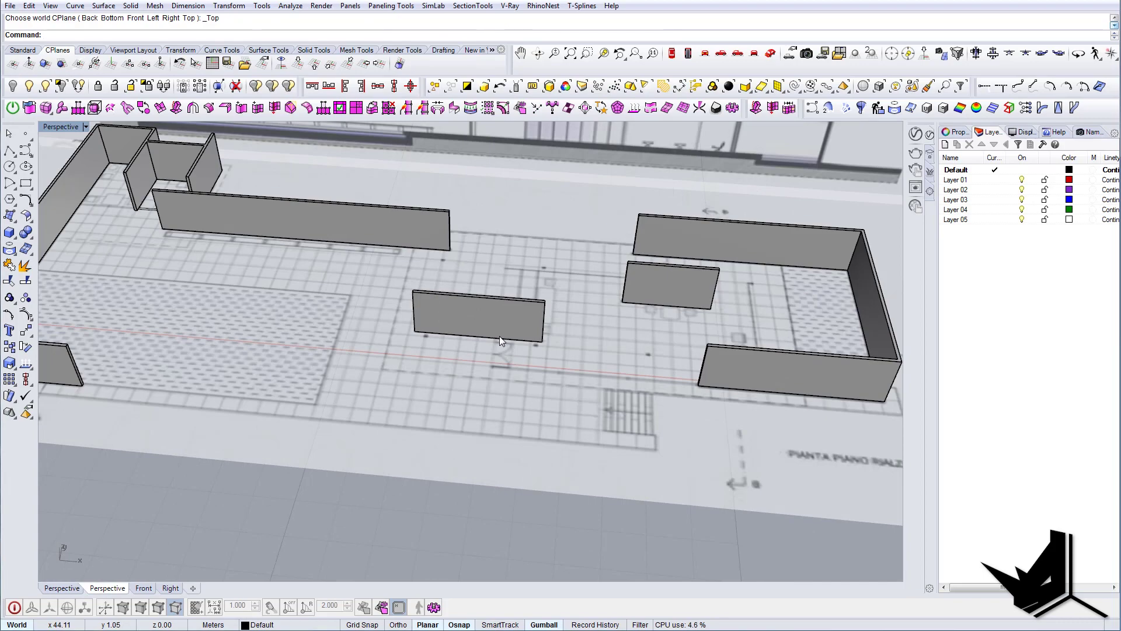
right_click_drag(516, 285, 687, 415)
scroll(627, 319, "down", 6)
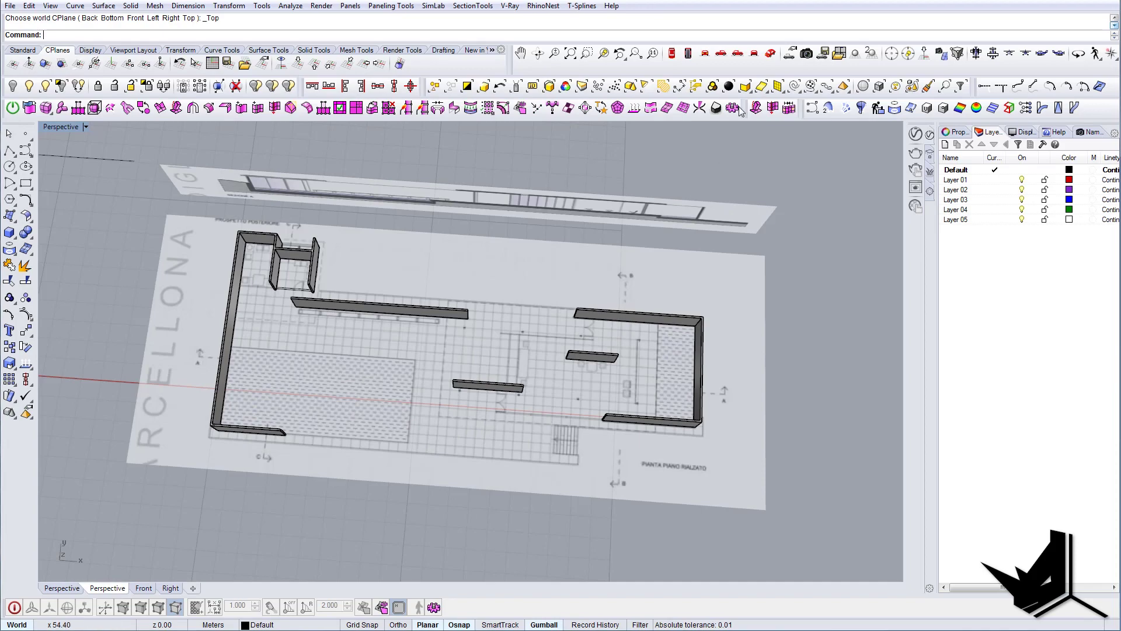
Step: Switch to the Top view and bring the floor plan with the extruded walls into view
left_click(672, 54)
scroll(580, 331, "up", 6)
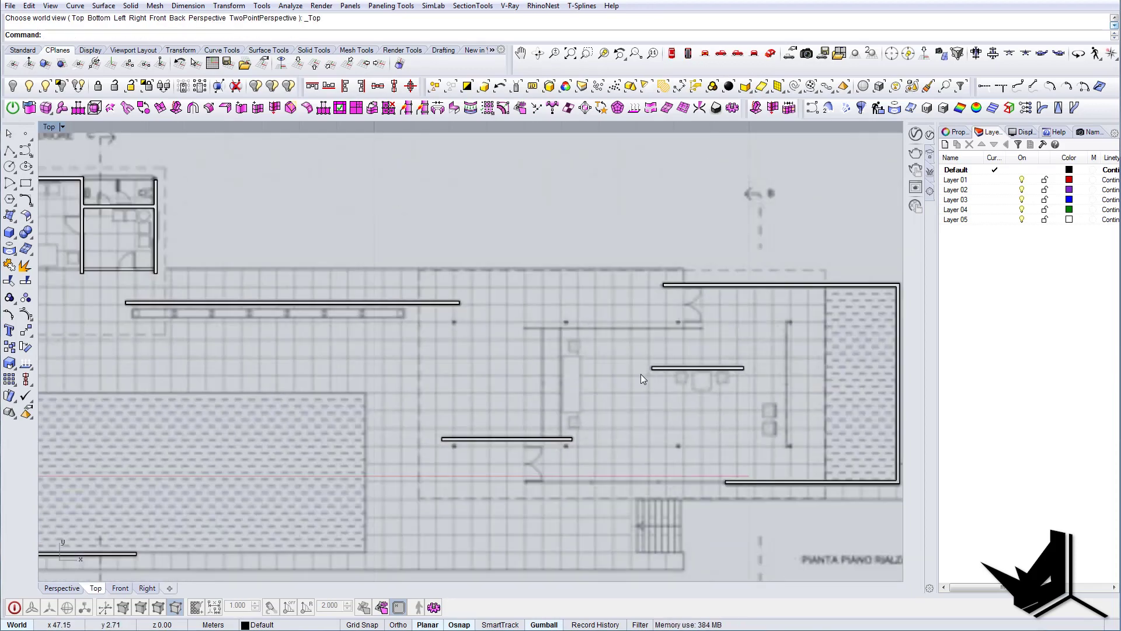
scroll(570, 376, "down", 4)
scroll(595, 370, "up", 3)
scroll(596, 370, "down", 6)
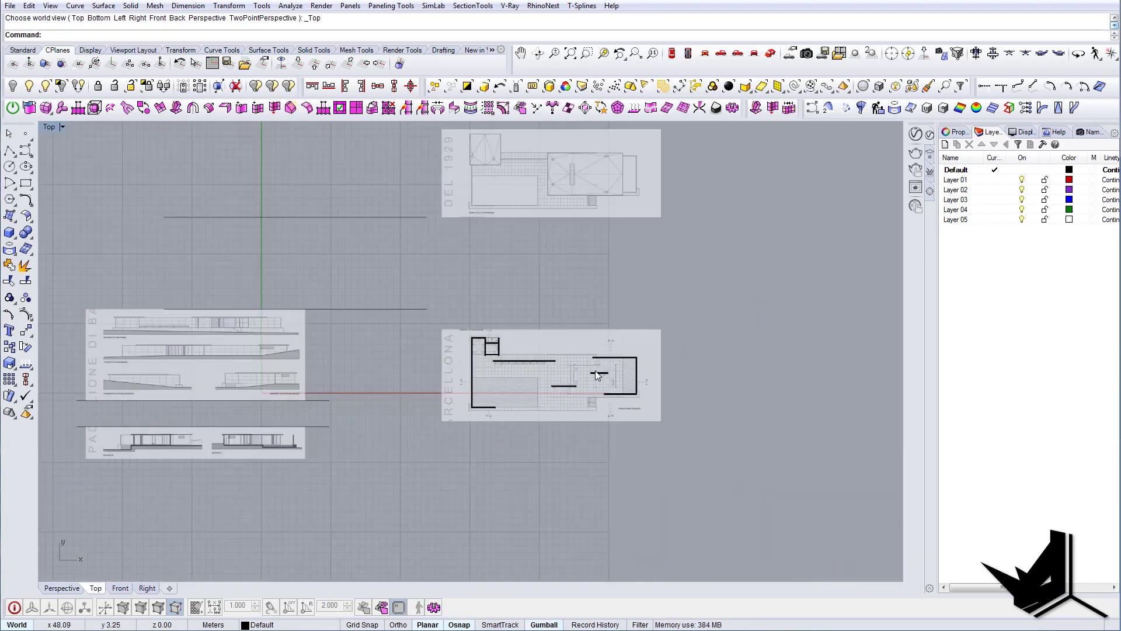
scroll(545, 249, "up", 5)
scroll(550, 250, "down", 6)
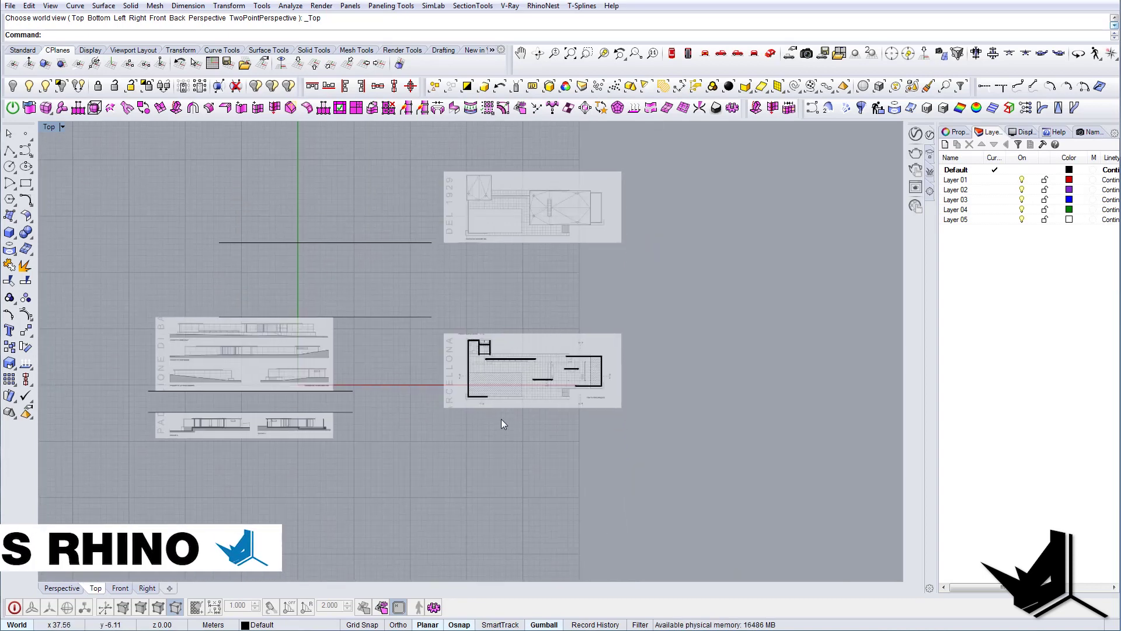
Step: Duplicate the short wall beside the table and place the copy on the glass line above it, ending at the door
scroll(501, 418, "up", 6)
right_click_drag(549, 350, 586, 365)
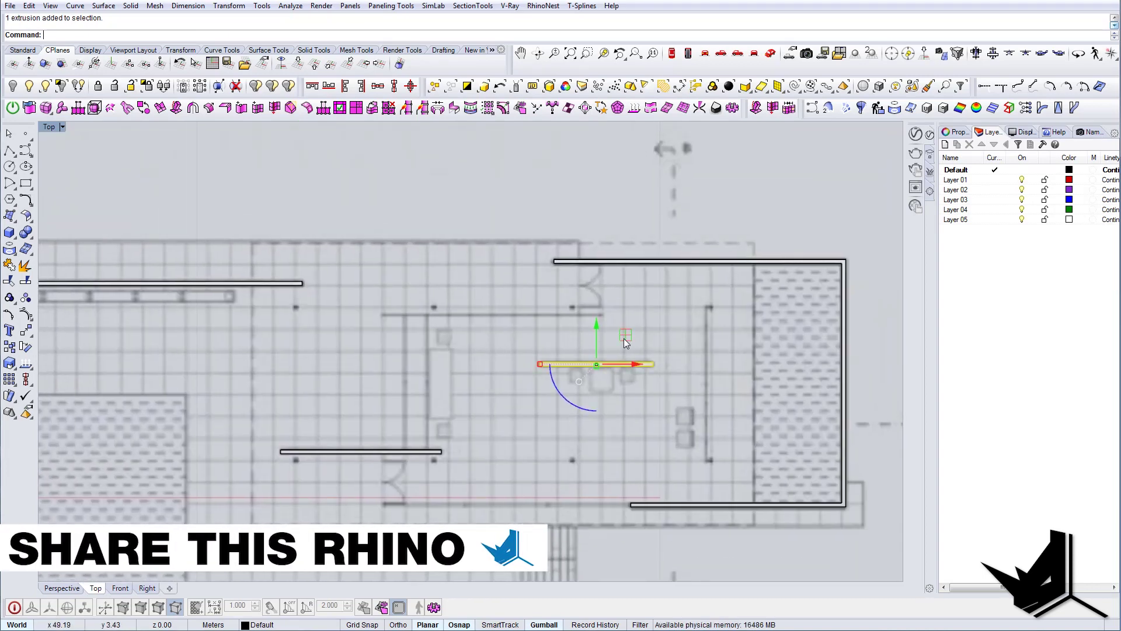
key("alt")
left_click_drag(627, 337, 566, 324)
scroll(566, 323, "up", 3)
scroll(566, 323, "up", 2)
left_click(565, 308)
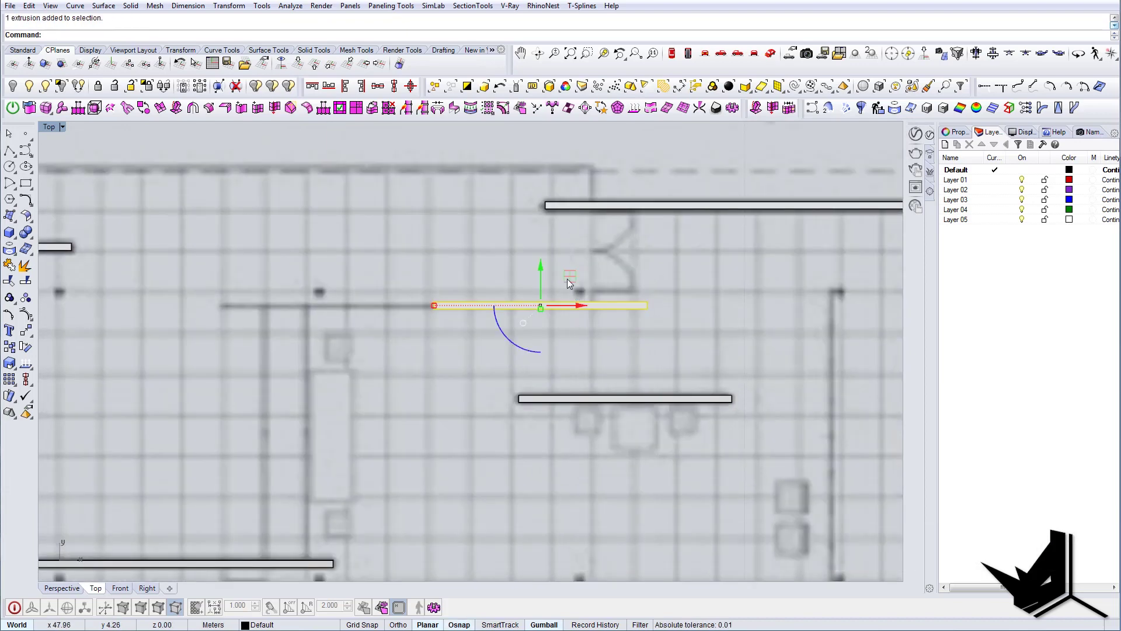
mouse_move(568, 279)
left_mouse_down()
mouse_move(546, 291)
mouse_move(531, 282)
mouse_move(558, 279)
left_mouse_up()
Step: Stretch the copied wall with Scale1D from its right end to the left end of the drawn glass line, about 4.7 m long
type("s1")
key("Return")
left_click(637, 303)
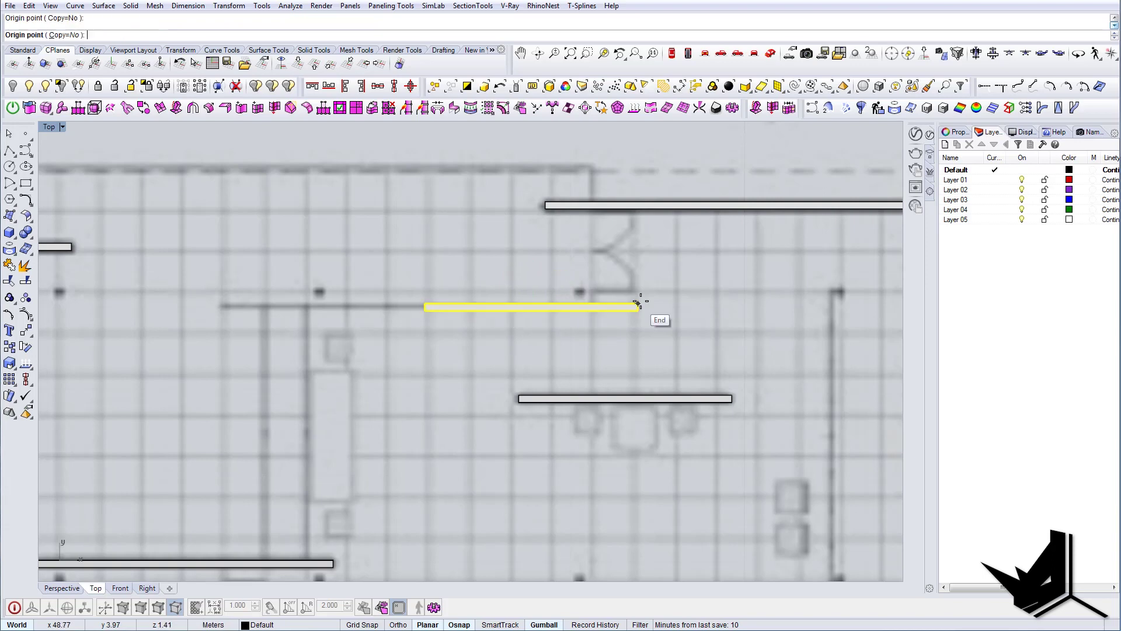
left_click(425, 304)
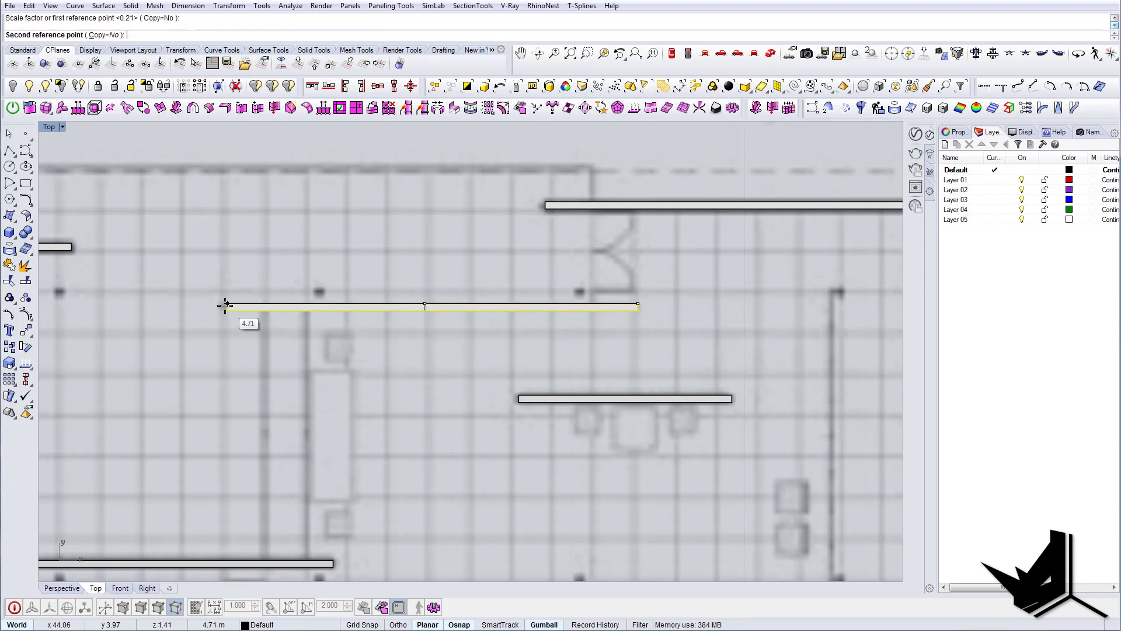
left_click(221, 305)
right_click_drag(354, 349, 418, 278)
left_click(421, 279)
Step: Copy the stretched glass wall about 4.1 m straight down onto the lower glass line above the stairs
scroll(471, 296, "down", 8)
scroll(473, 380, "up", 4)
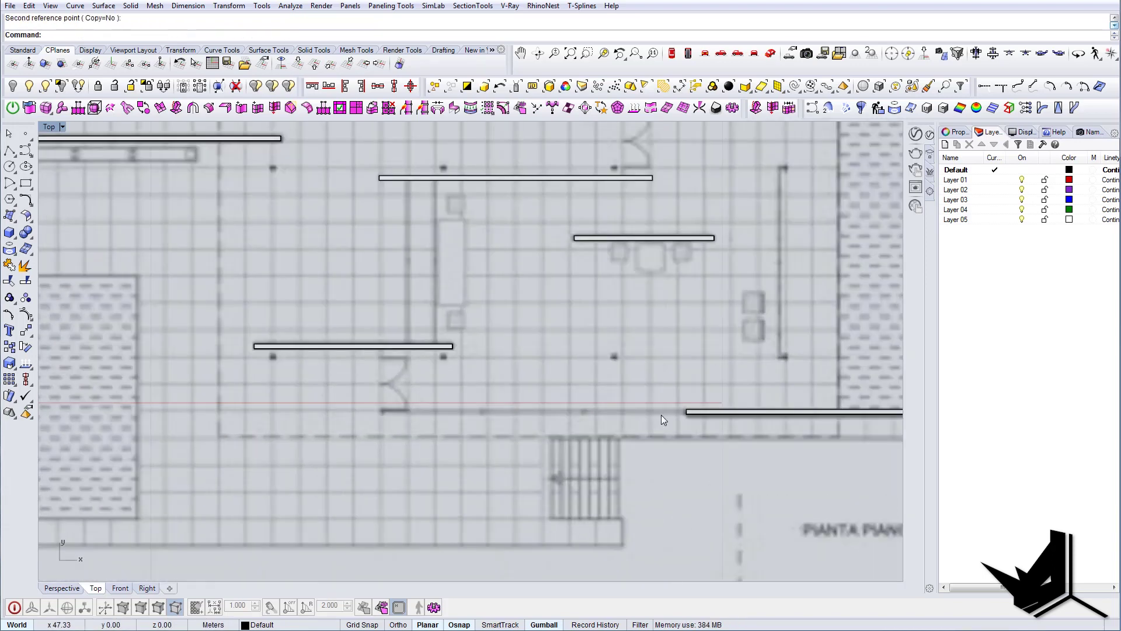
left_click(720, 411)
scroll(719, 411, "down", 4)
right_click_drag(700, 411, 569, 403)
left_click(507, 257)
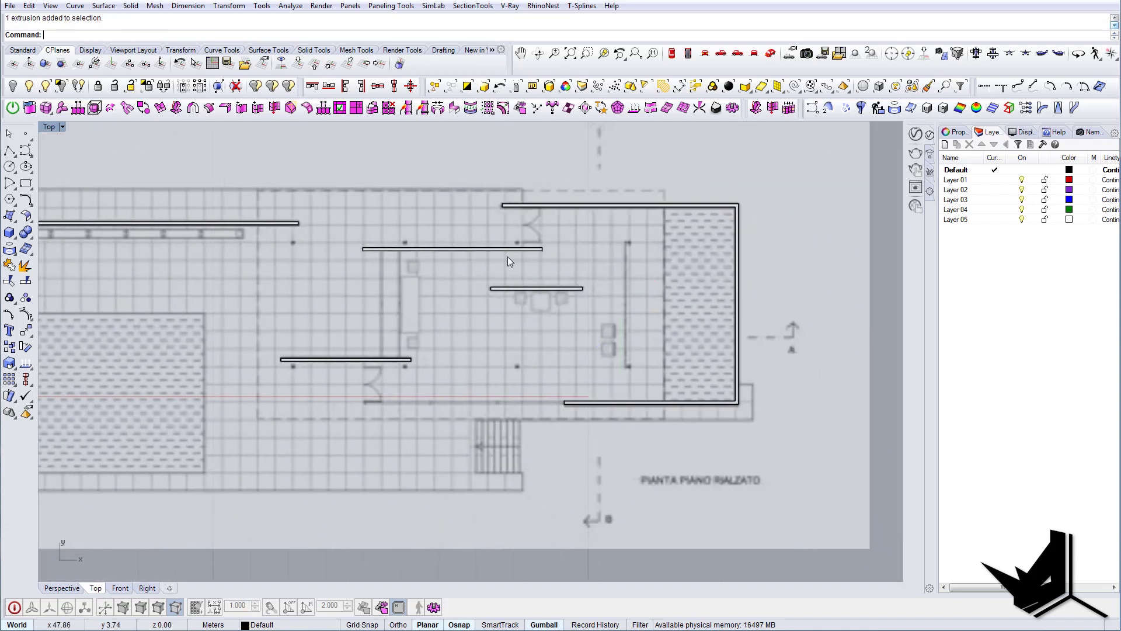
left_click(543, 251)
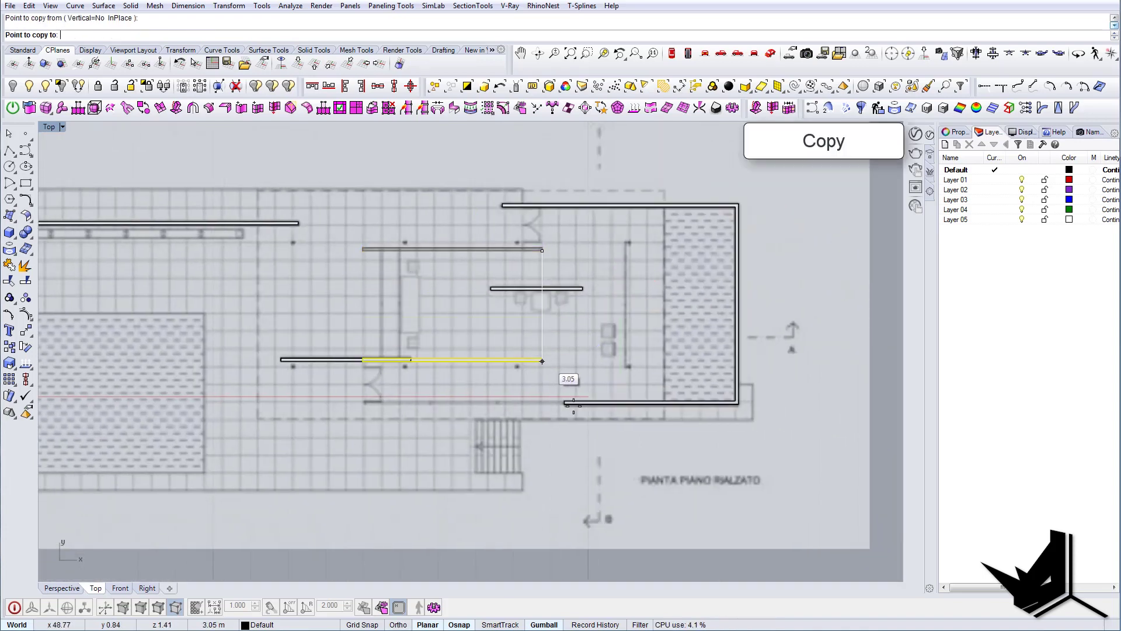
scroll(569, 397, "up", 4)
left_click(523, 434)
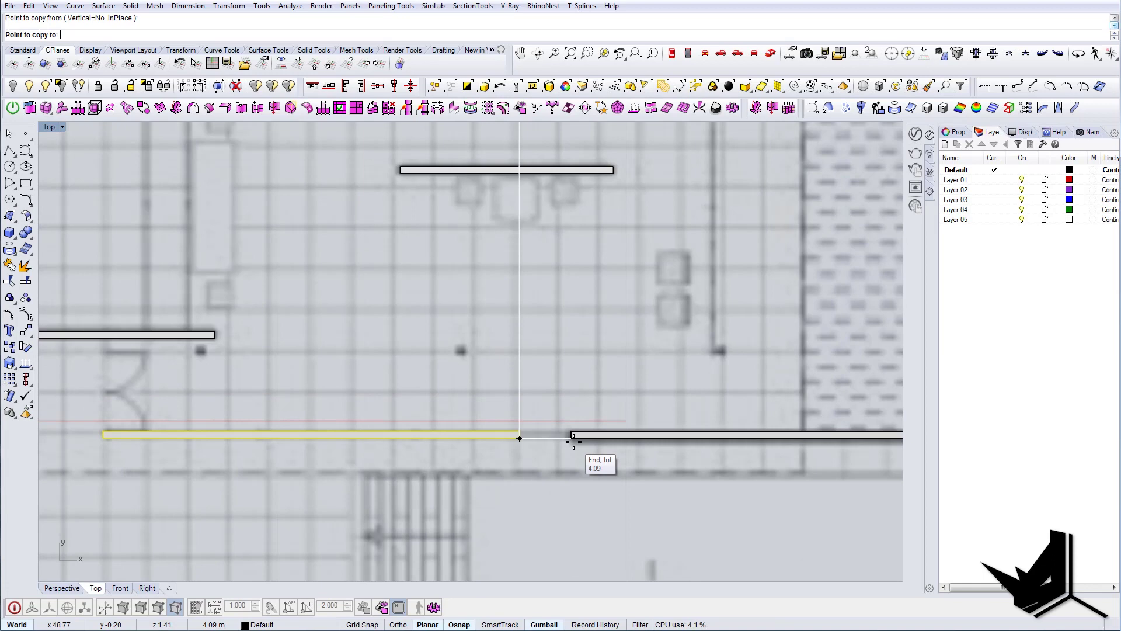
right_click(529, 434)
Step: Stretch the lower glass wall with Scale1D from its left end until it meets the end of the pool enclosure wall
left_click(514, 436)
right_click_drag(427, 438, 499, 421)
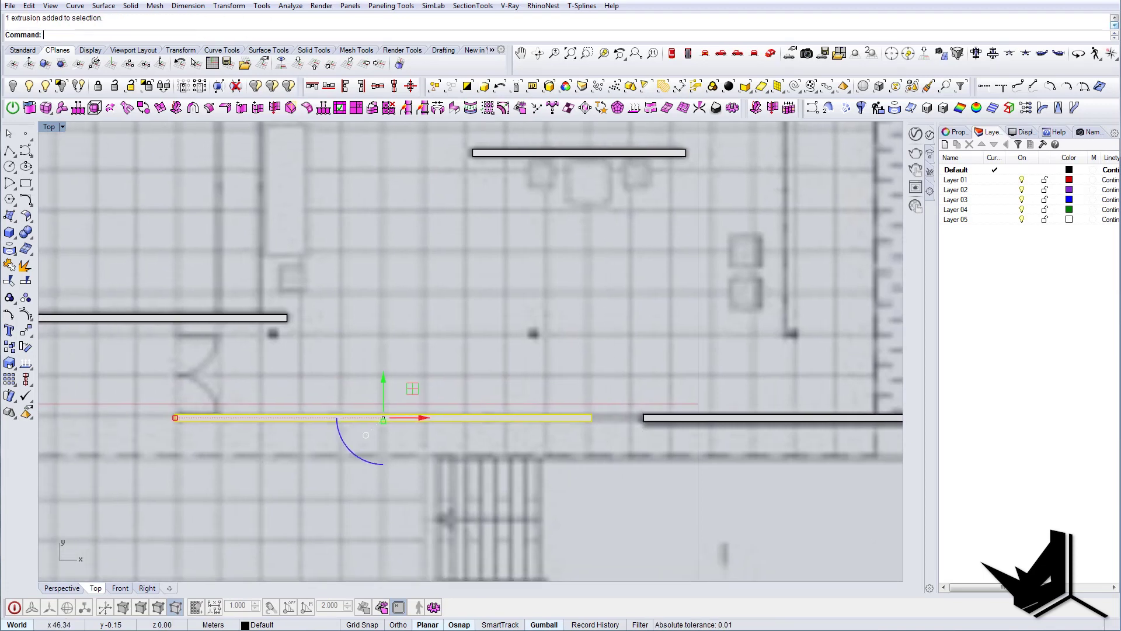
type("sc")
key("Return")
left_click(176, 413)
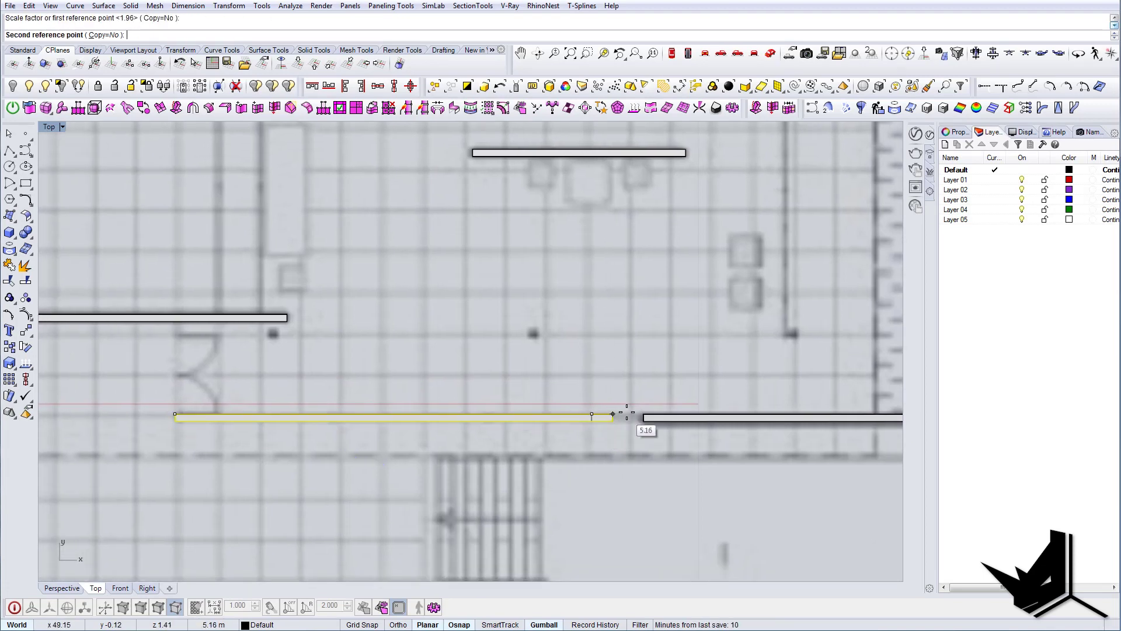
left_click(642, 417)
scroll(549, 367, "down", 5)
scroll(446, 334, "up", 4)
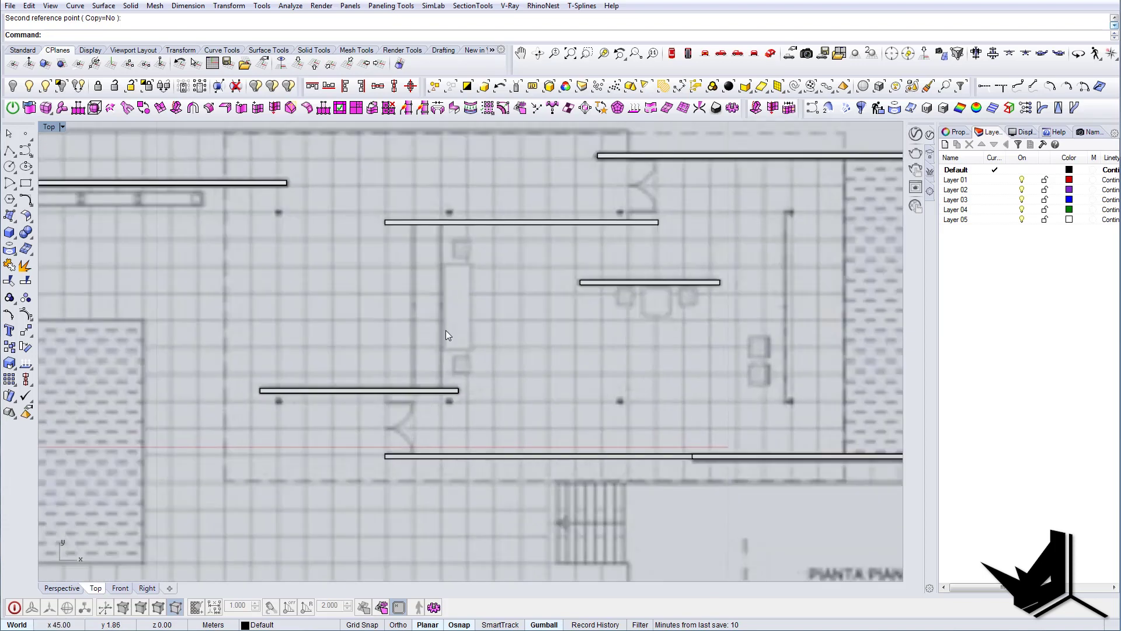
Step: Duplicate the upper glass wall between the interior walls and rotate the copy 90°
left_click(480, 222)
left_click_drag(550, 192, 469, 250, "alt")
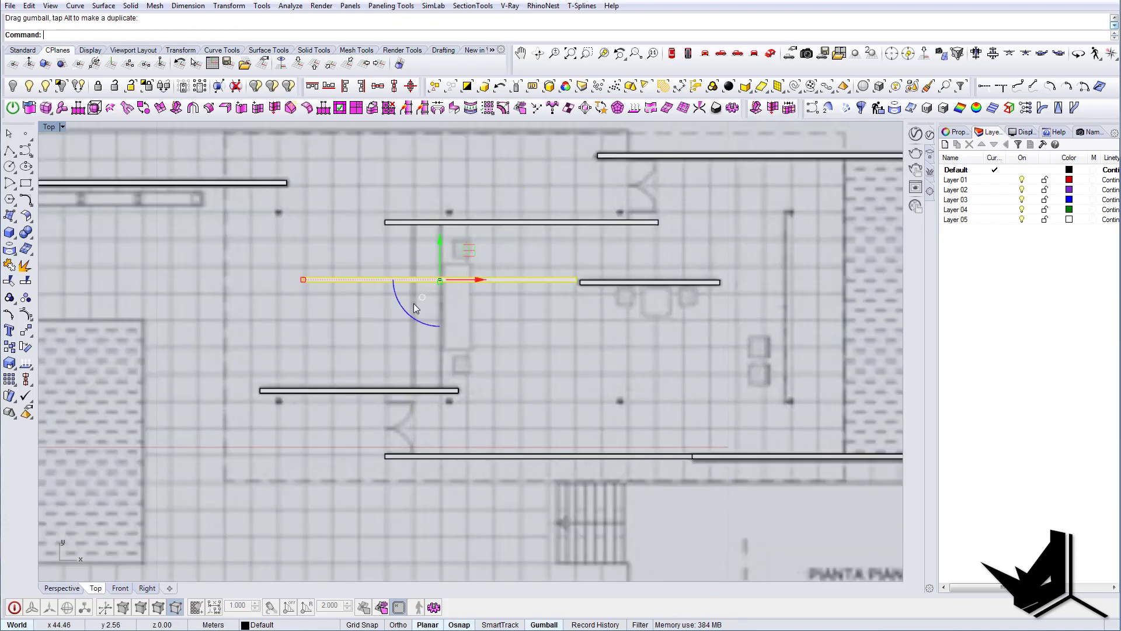
type("90")
key("Return")
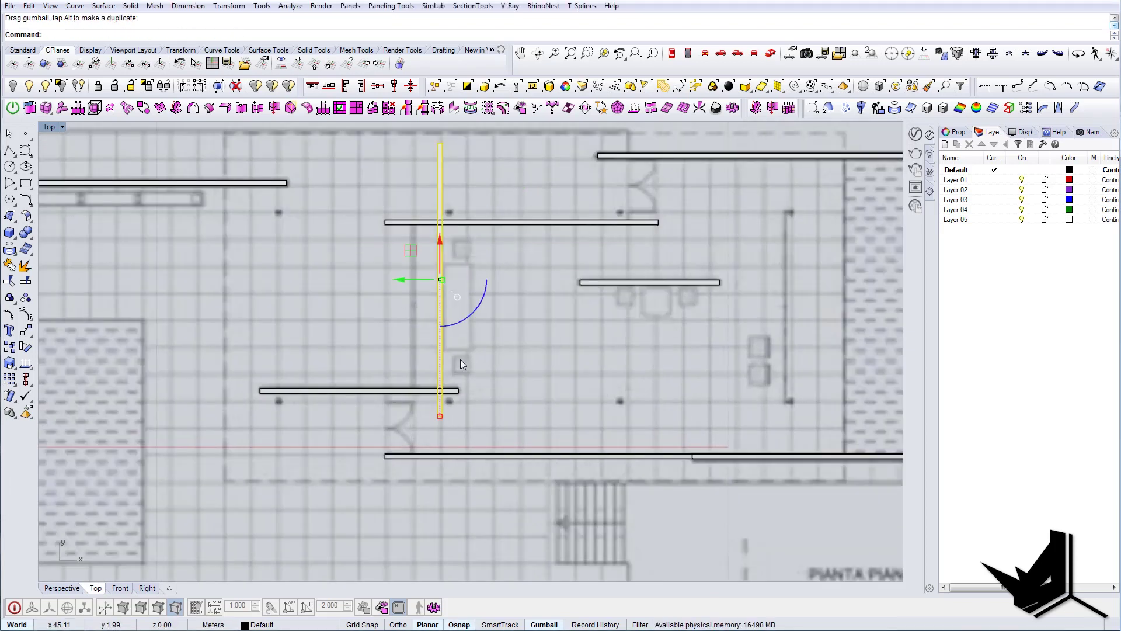
Step: Move the rotated wall onto the left line of the double glass wall, its lower end touching the lower interior wall
right_click_drag(490, 414, 482, 392)
left_click(435, 393)
scroll(435, 393, "up", 3)
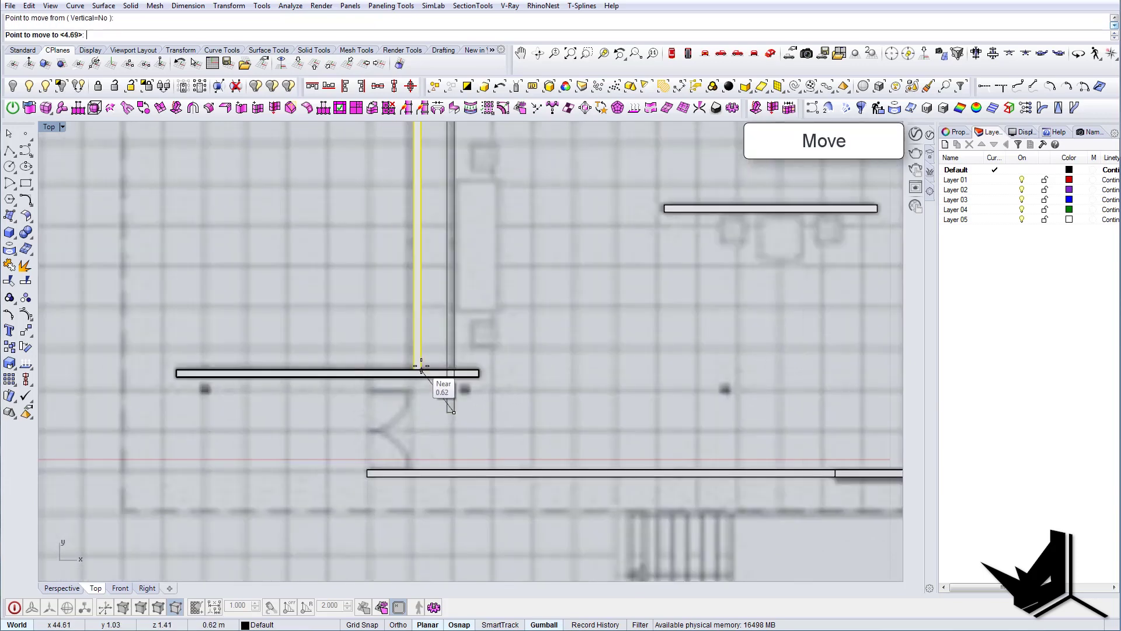
left_click(413, 368)
Step: Shorten the vertical glass wall with Scale1D from its lower end until its top meets the upper glass wall
scroll(415, 368, "down", 3)
scroll(415, 368, "down", 2)
type("SC")
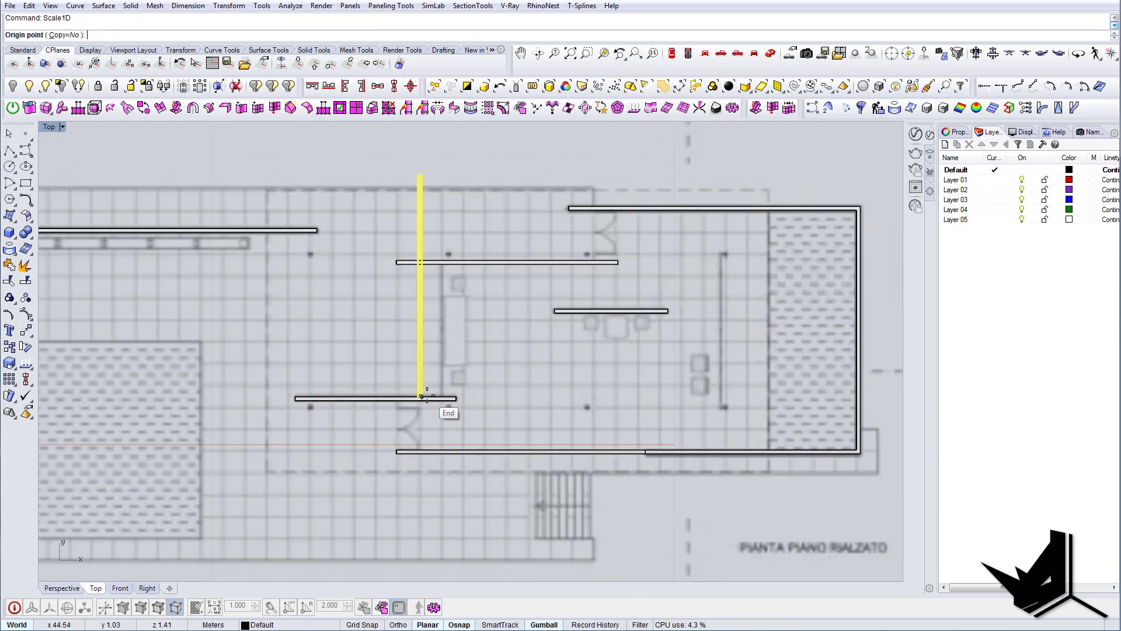
left_click(422, 397)
scroll(445, 187, "up", 3)
left_click(401, 165)
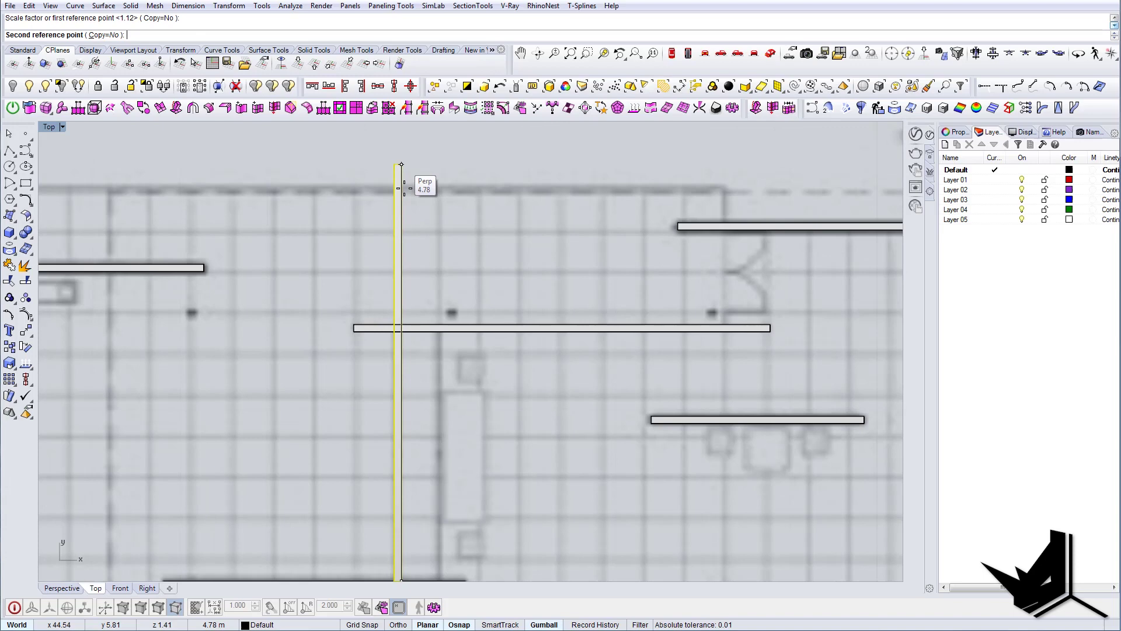
left_click(360, 330)
scroll(391, 293, "down", 5)
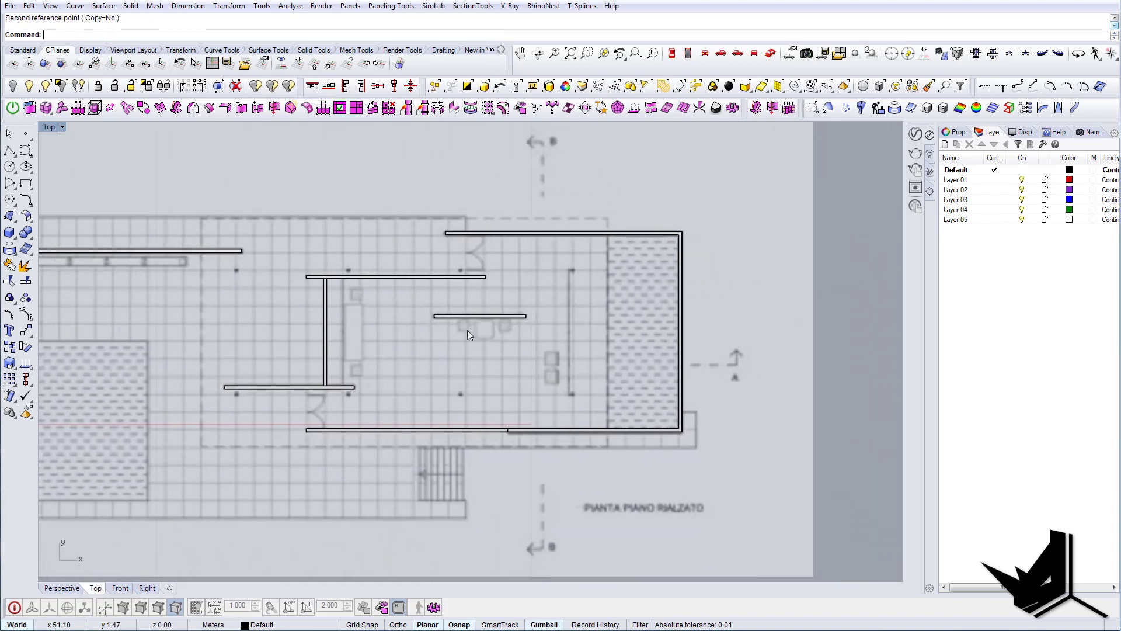
Step: Copy the vertical glass wall straight across onto the glass line in front of the small pool
left_click_drag(299, 333, 543, 343)
key("alt")
scroll(577, 330, "up", 2)
Step: Stretch the copied wall in front of the small pool with Scale1D to the ends of its line on the plan
type("SC1")
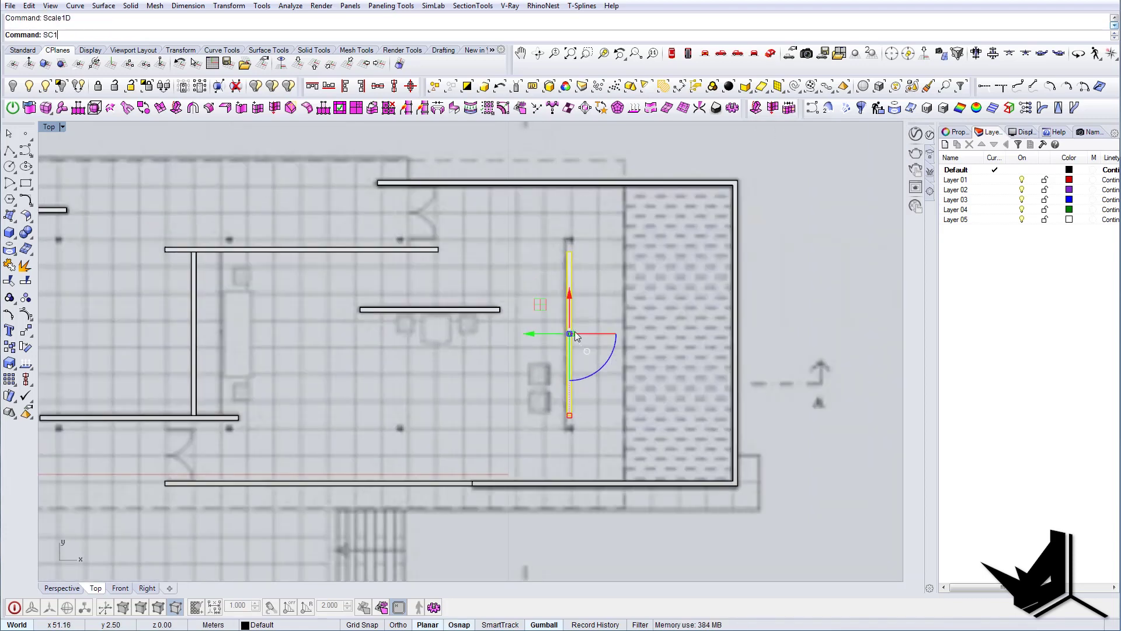
scroll(576, 254, "up", 2)
left_click(575, 251)
left_click(578, 236)
key("Escape")
scroll(586, 251, "down", 6)
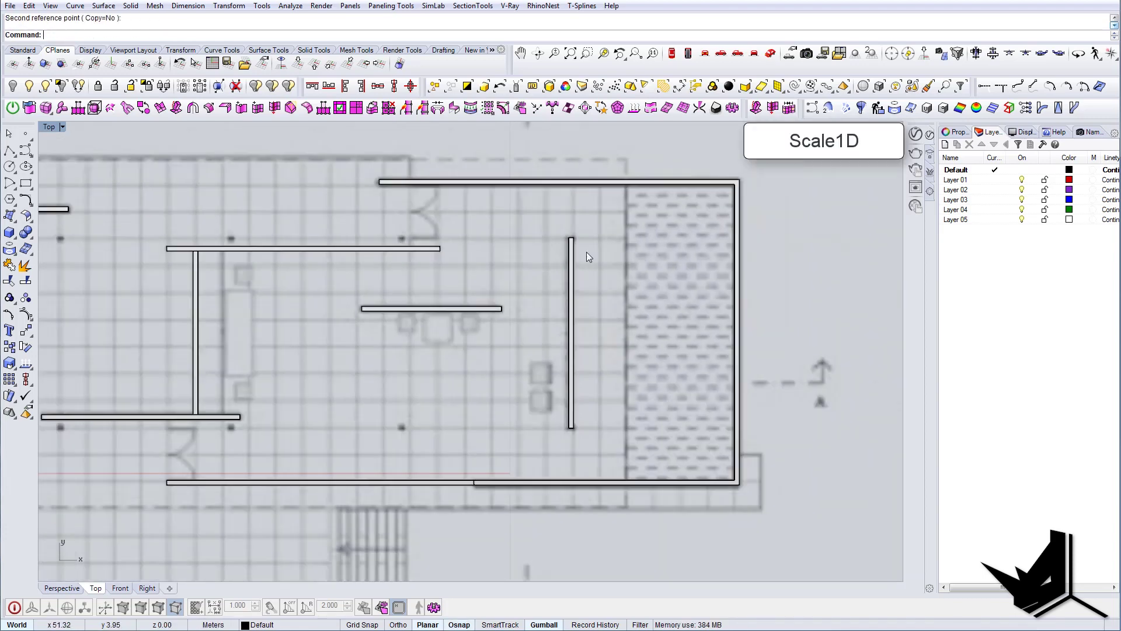
Step: Copy the vertical glass wall between the interior walls so its lower end sits on the left end of the lower glass wall
right_click_drag(589, 251, 672, 251)
scroll(525, 362, "up", 4)
left_click(525, 282)
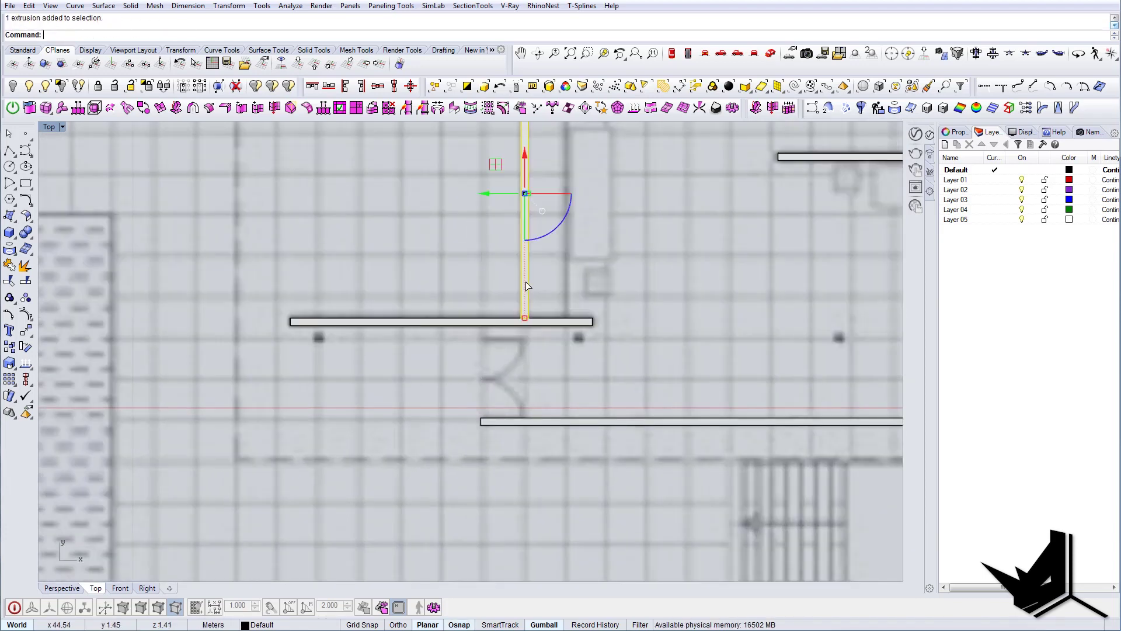
type("copy")
key("Return")
left_click(520, 319)
left_click(484, 418)
key("Return")
Step: Shorten the new copy with Scale1D from its lower end until its top meets the lower interior wall
left_click(488, 396)
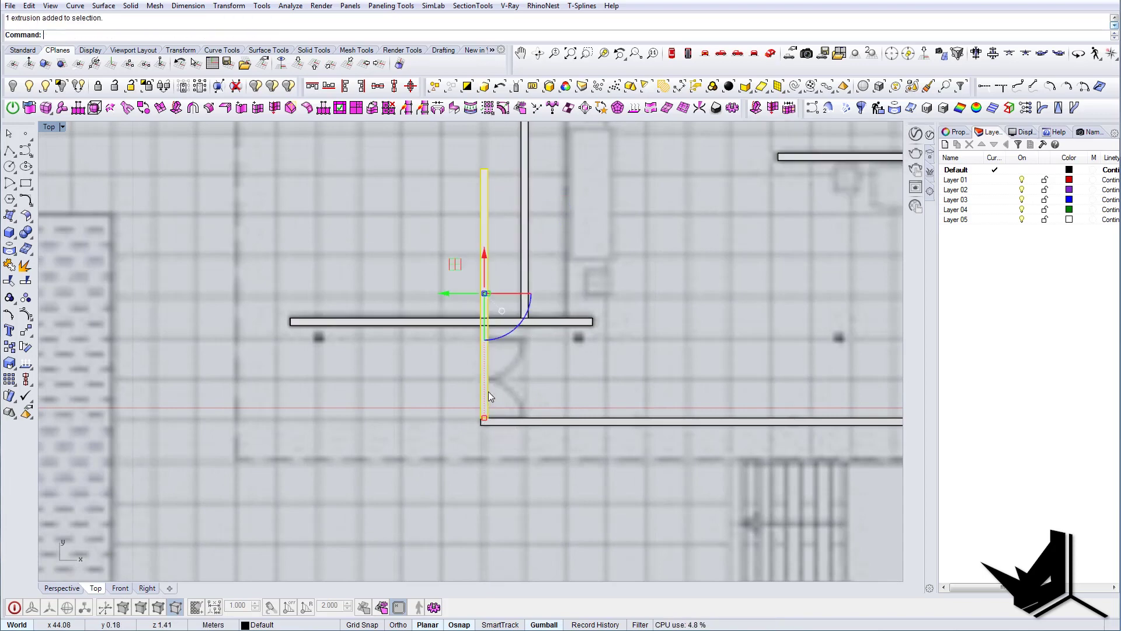
type("SC1")
key("Return")
left_click(488, 418)
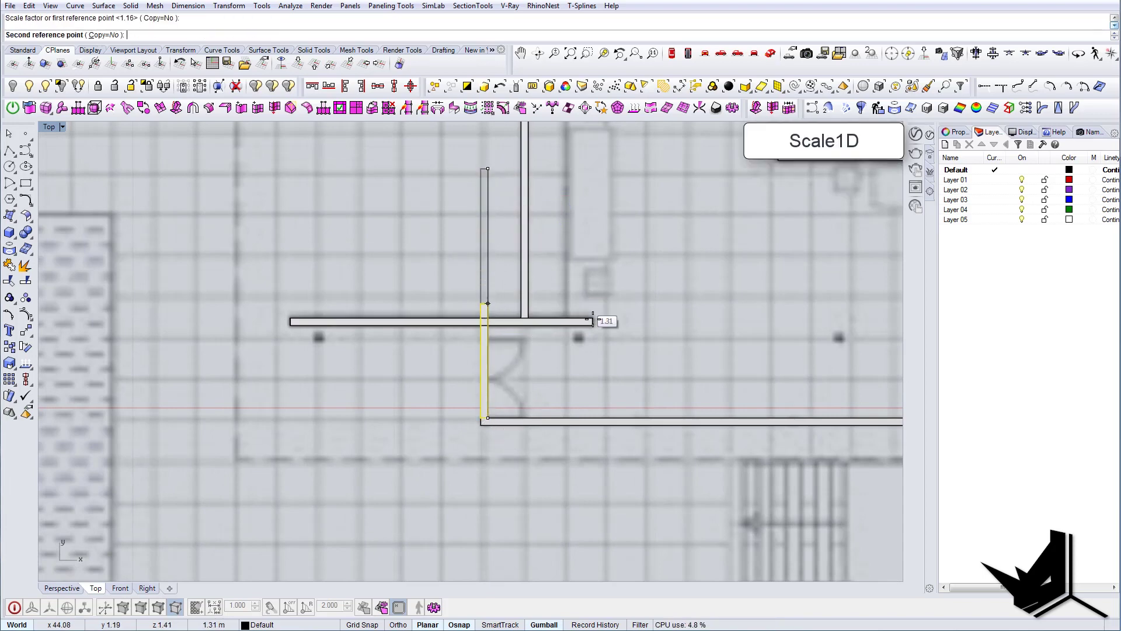
left_click(593, 321)
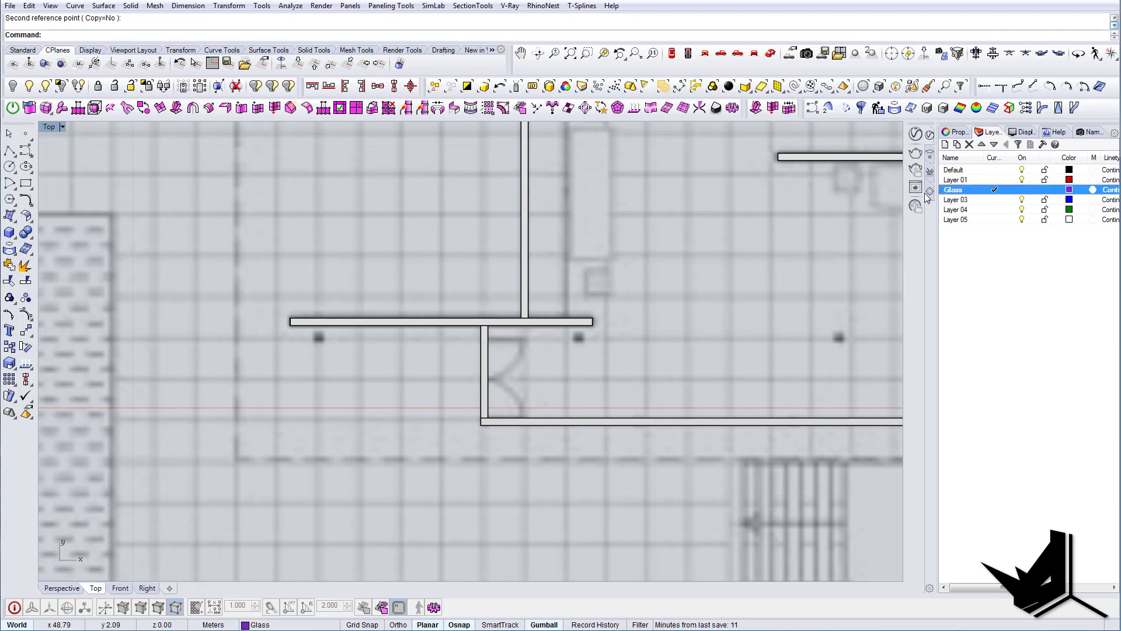
Step: Change the Glass layer's color to light blue
left_click(1069, 190)
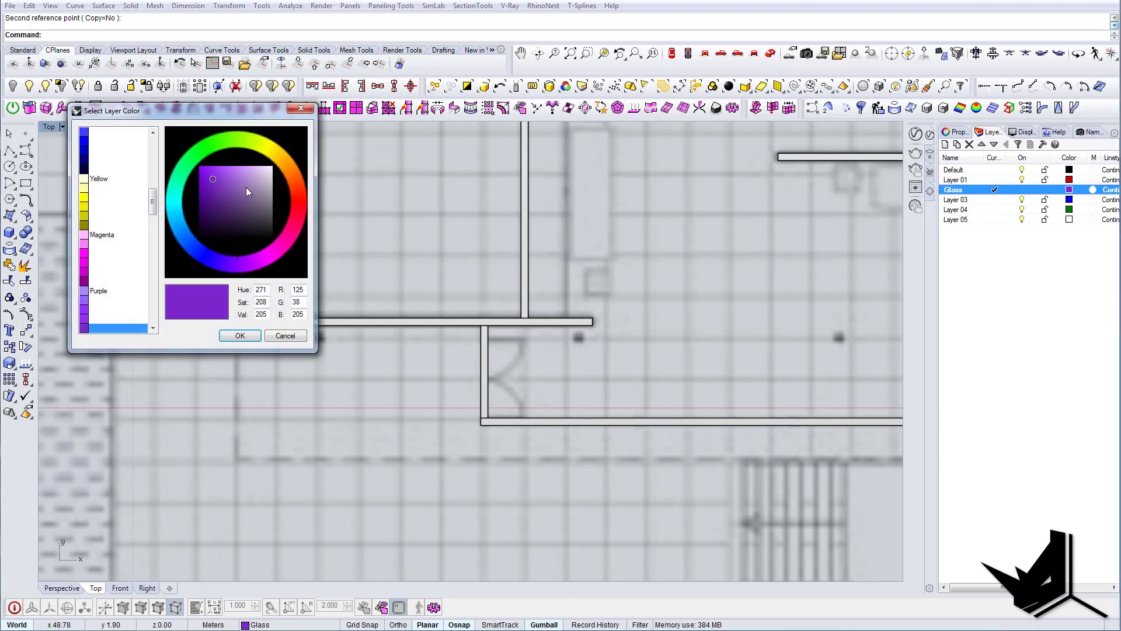
left_click(180, 215)
left_click(239, 335)
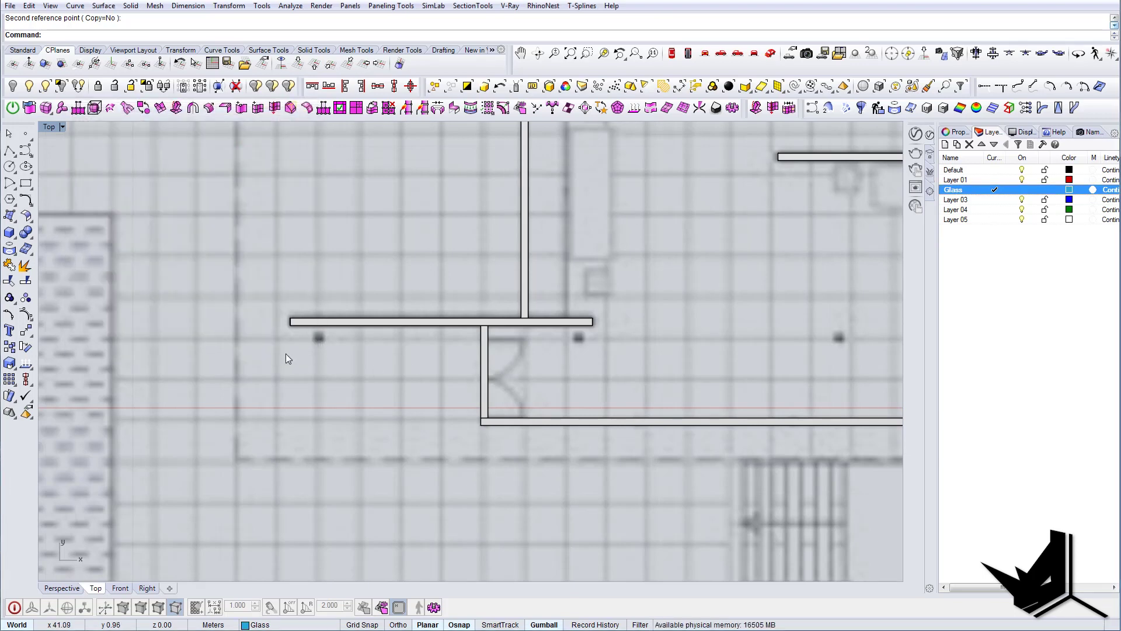
key("Escape")
Step: Assign the lower glass wall, its short return, the vertical glass wall and the upper glass wall to the Glass layer
scroll(609, 383, "down", 5)
left_click(614, 402)
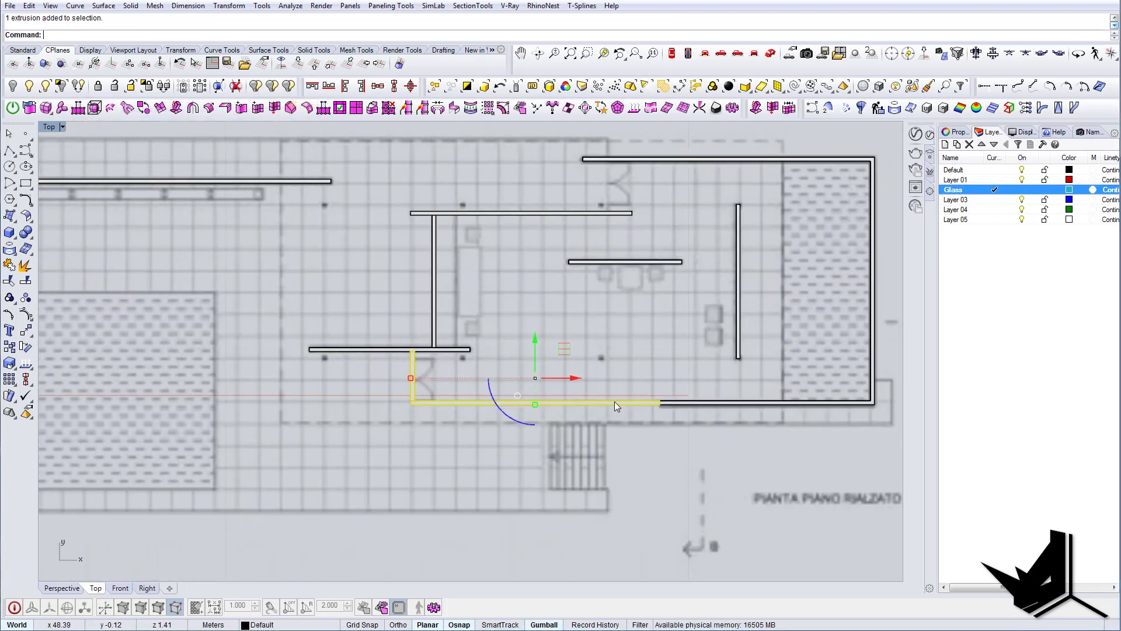
left_click(433, 266, "shift")
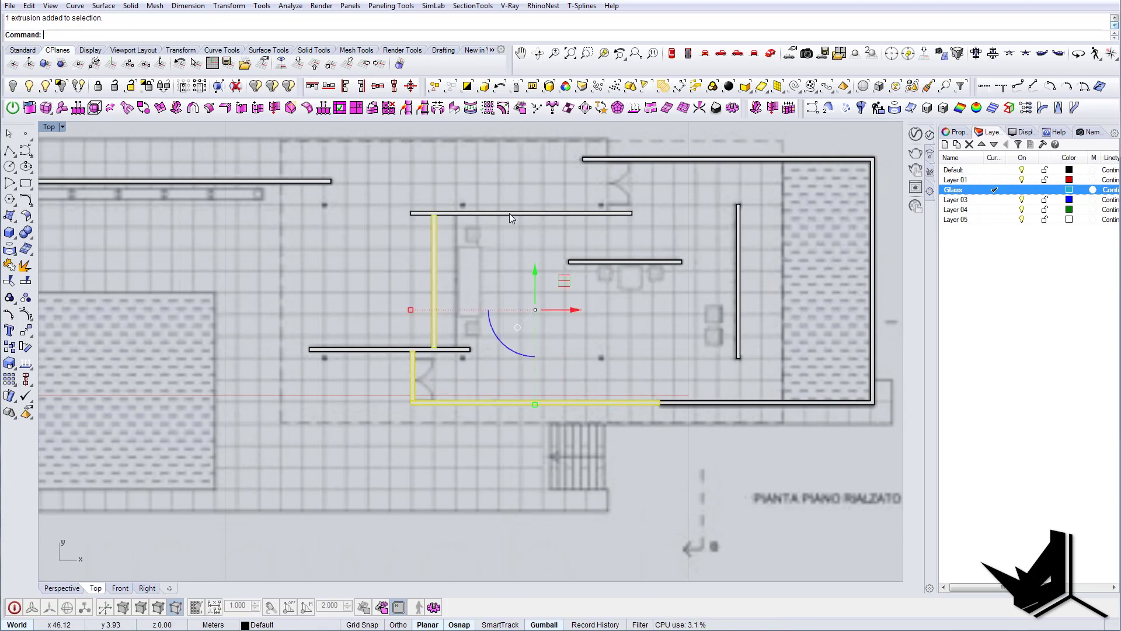
right_click(954, 192)
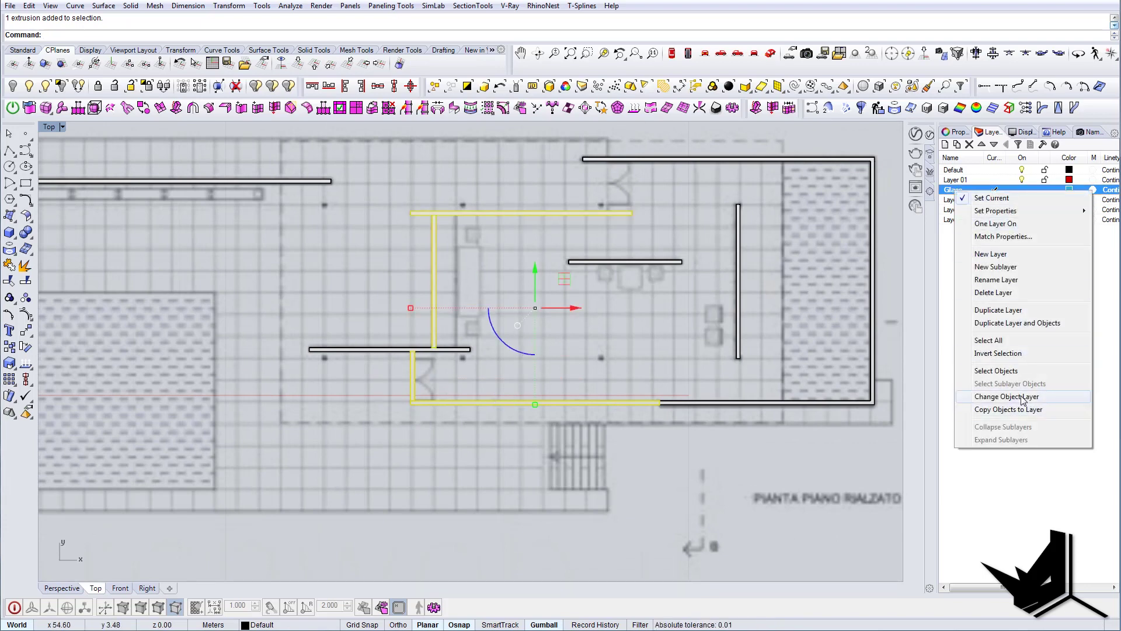
left_click(1006, 396)
Step: Extrude the glass outline across the open front of the small service room up to the top of the neighboring wall
scroll(629, 328, "down", 4)
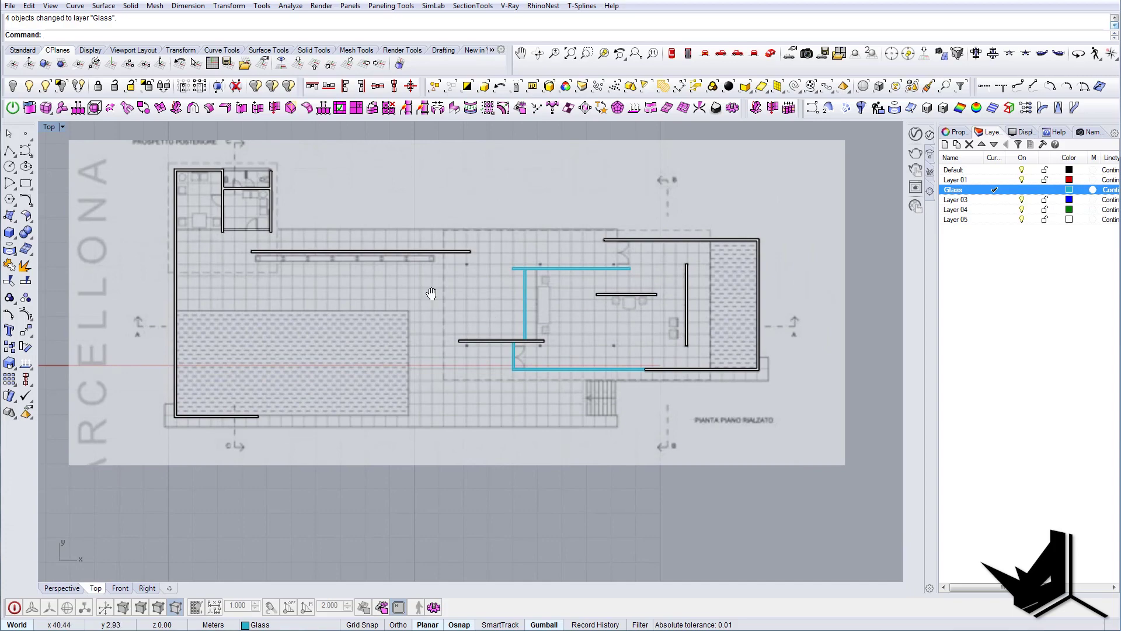
right_click_drag(431, 293, 534, 300)
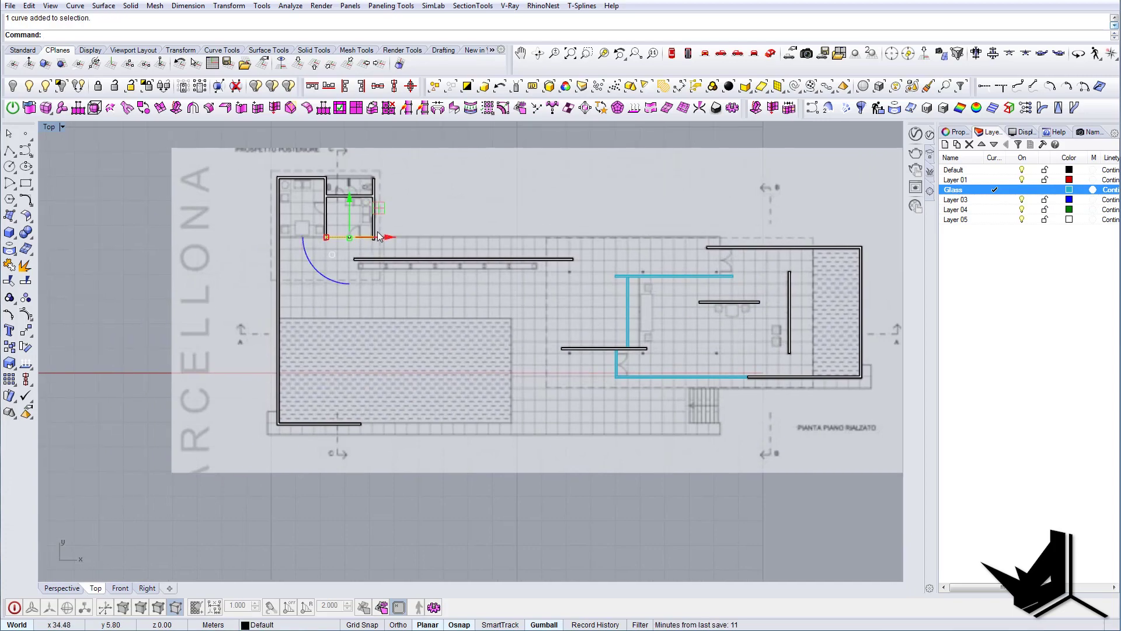
left_click(767, 60)
scroll(403, 298, "up", 10)
type("ExtrudeCrv")
key("Return")
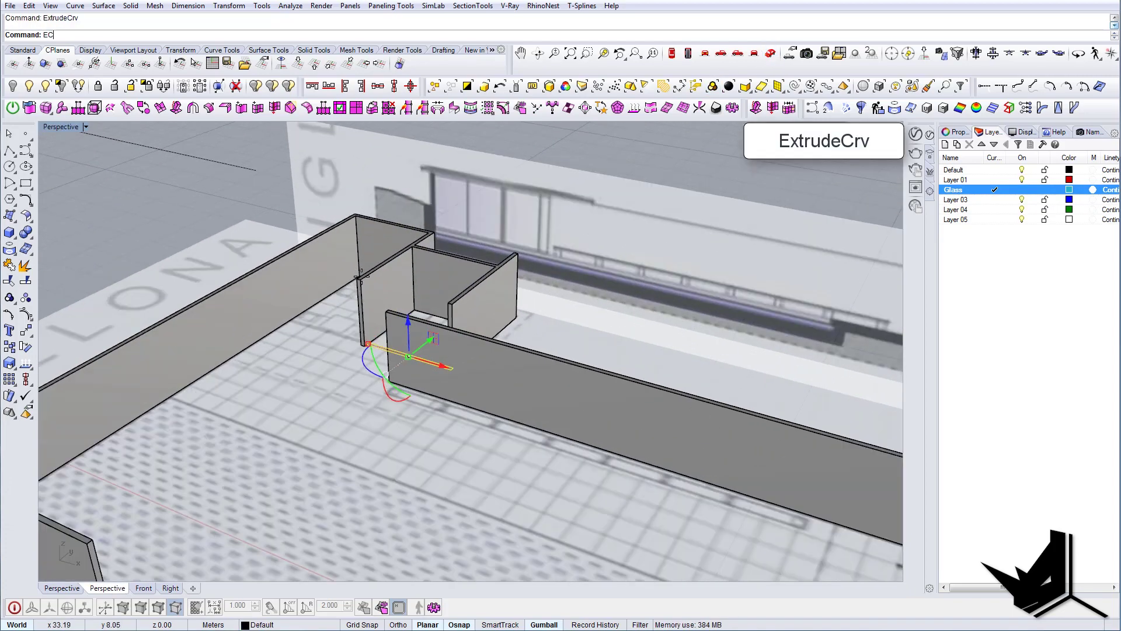
left_click(362, 279)
Step: Examine the extruded walls and glass walls in perspective, from the whole pavilion down to the service rooms
scroll(362, 279, "down", 6)
scroll(490, 334, "up", 2)
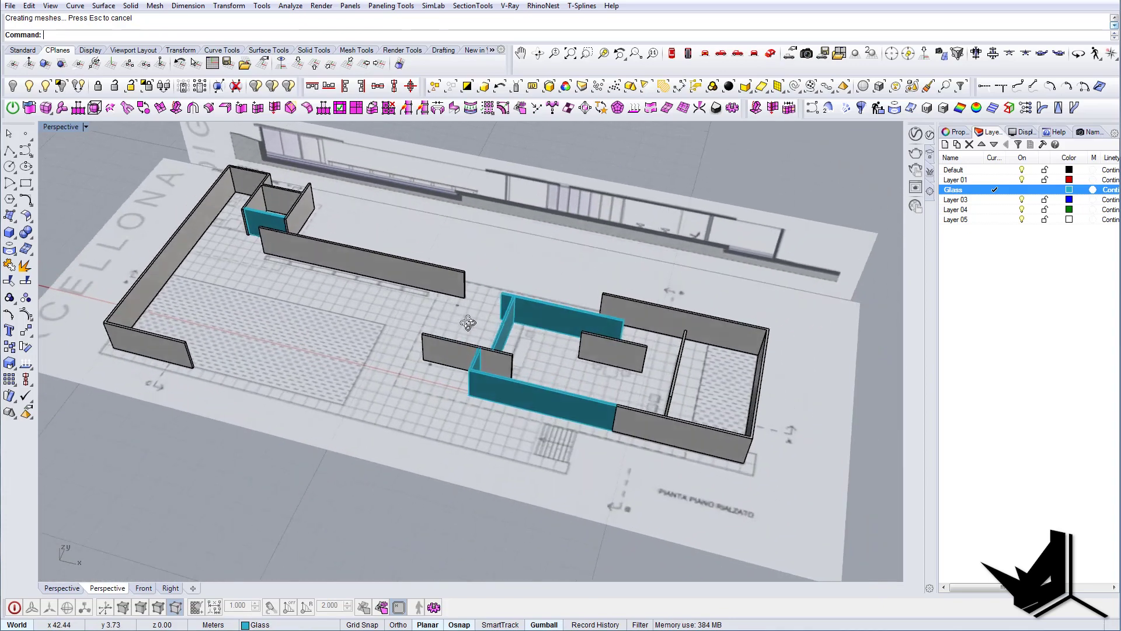
right_click_drag(451, 370, 564, 314)
scroll(465, 381, "up", 5)
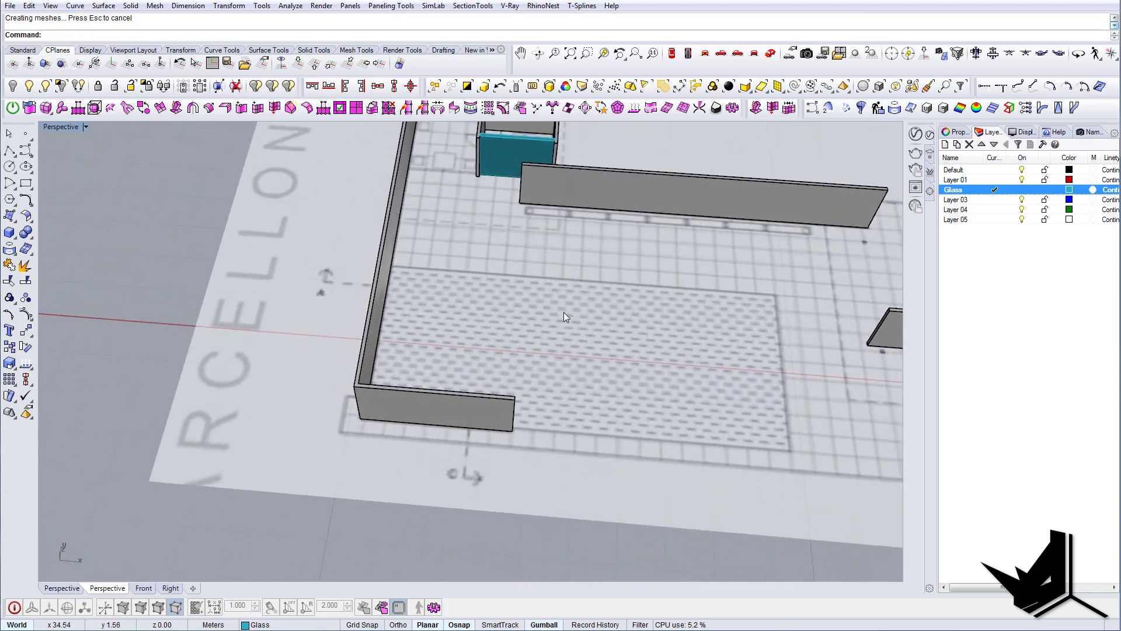
right_click_drag(640, 243, 478, 310, "shift")
scroll(397, 274, "down", 1)
scroll(460, 285, "up", 4)
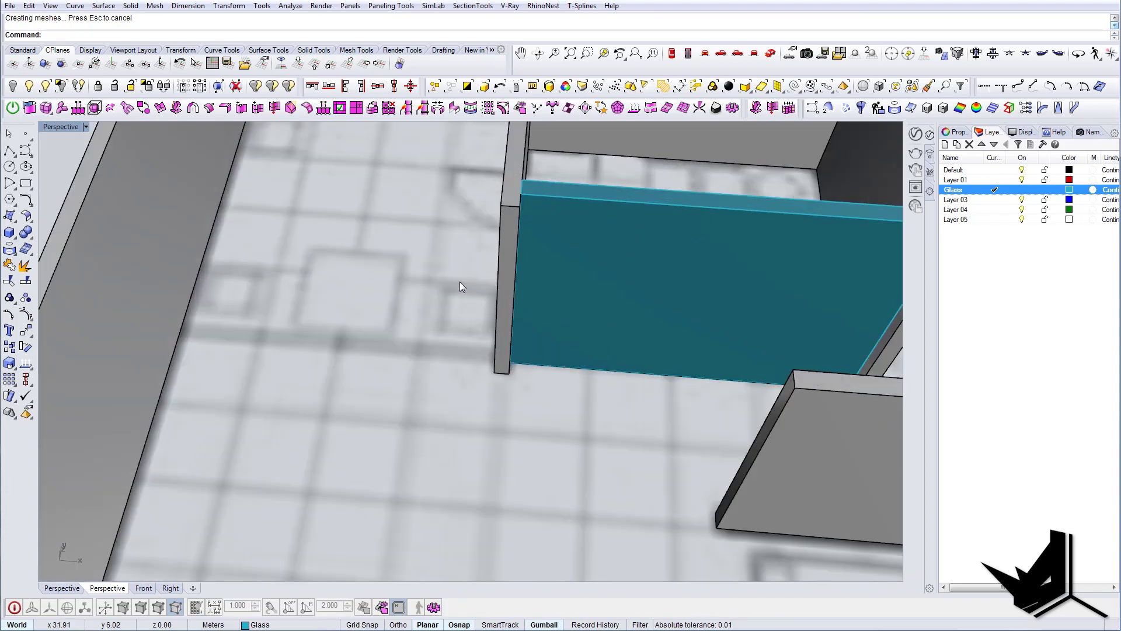
scroll(476, 299, "down", 6)
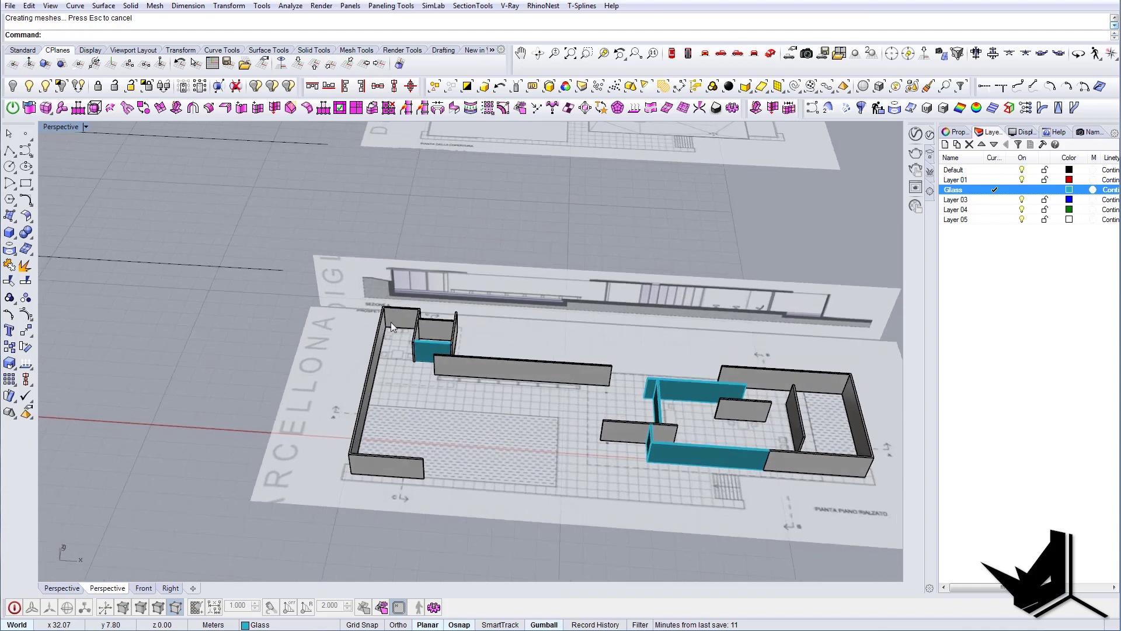
scroll(473, 324, "up", 5)
scroll(487, 342, "down", 5)
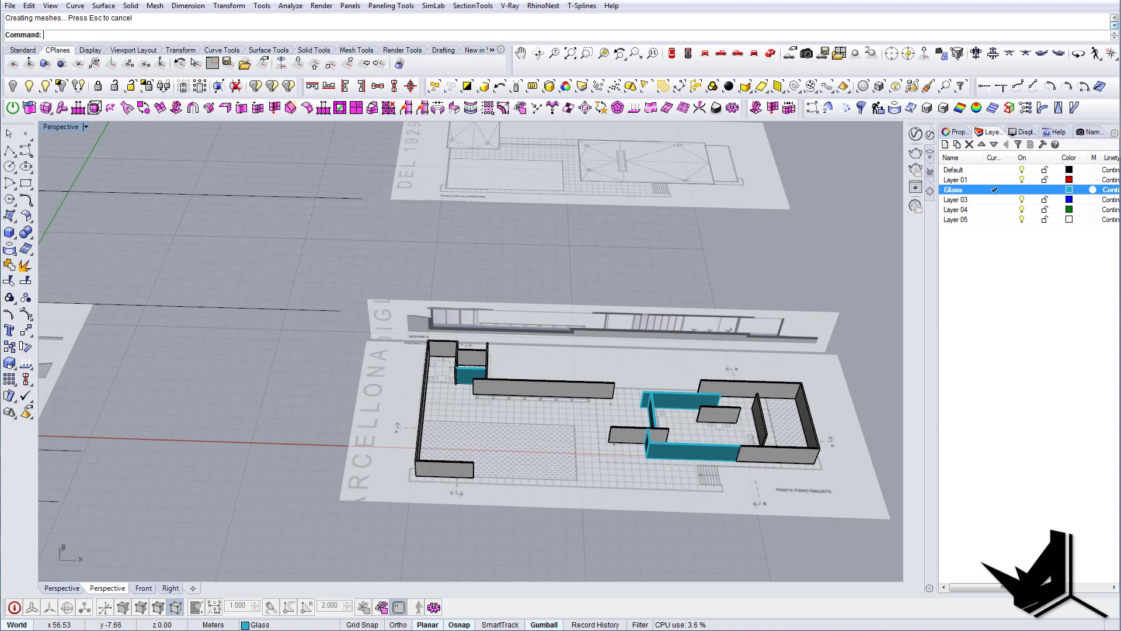
Step: Place the interior reference photo in Windows Photo Viewer beside the model and compare it with the wall before the small pool
left_click_drag(1120, 319, 598, 158)
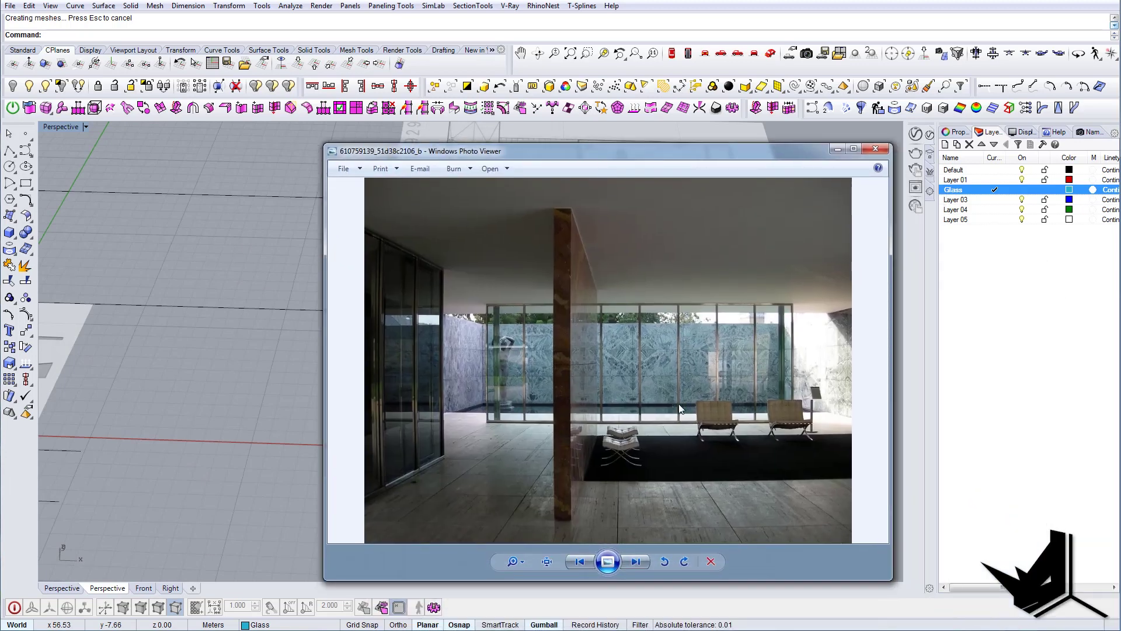
left_click_drag(708, 156, 326, 133)
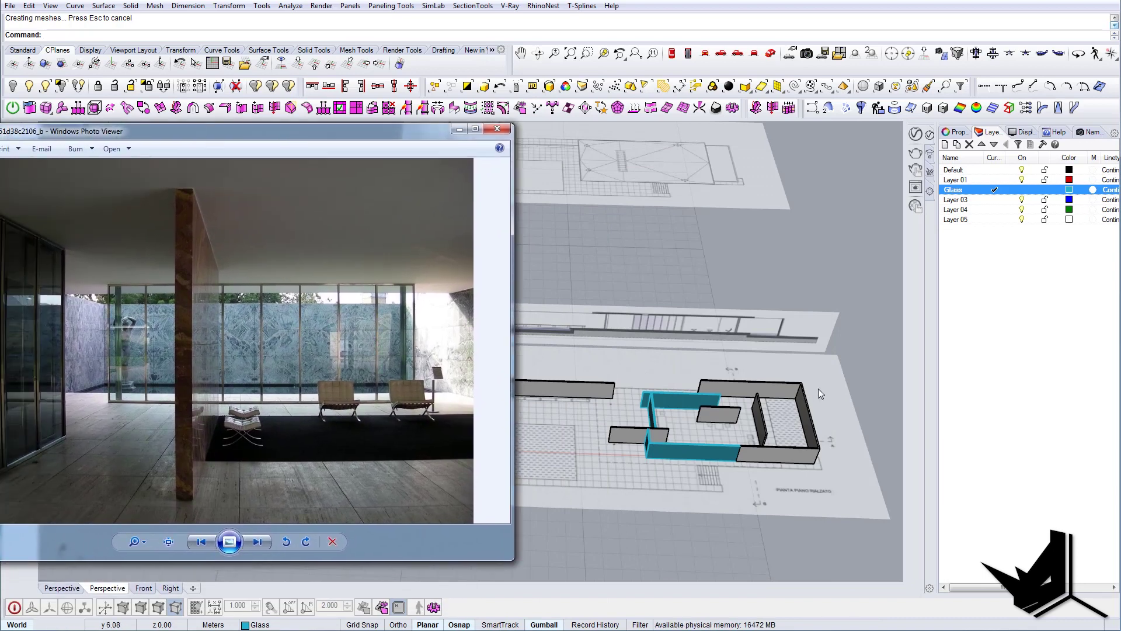
left_click(761, 416)
right_click_drag(678, 400, 605, 404, "shift")
scroll(605, 404, "up", 6)
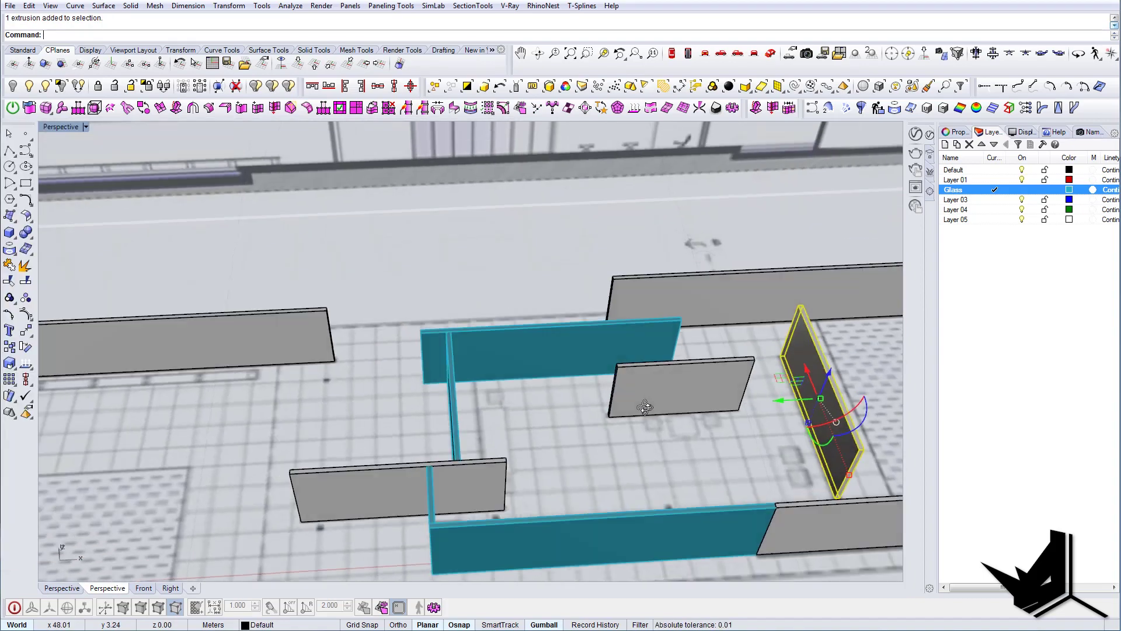
Step: Use MatchProperties to give the wall in front of the small pool the layer and properties of the upper glass wall
left_click(498, 299)
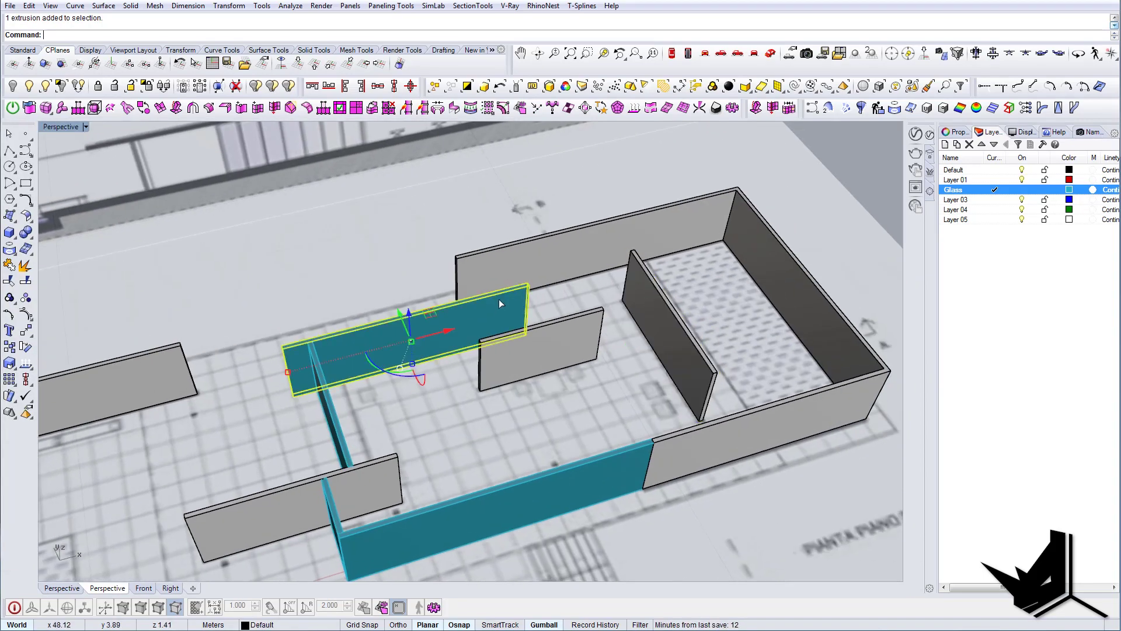
left_click(660, 324)
left_click(613, 314)
right_click_drag(615, 314, 588, 312, "shift")
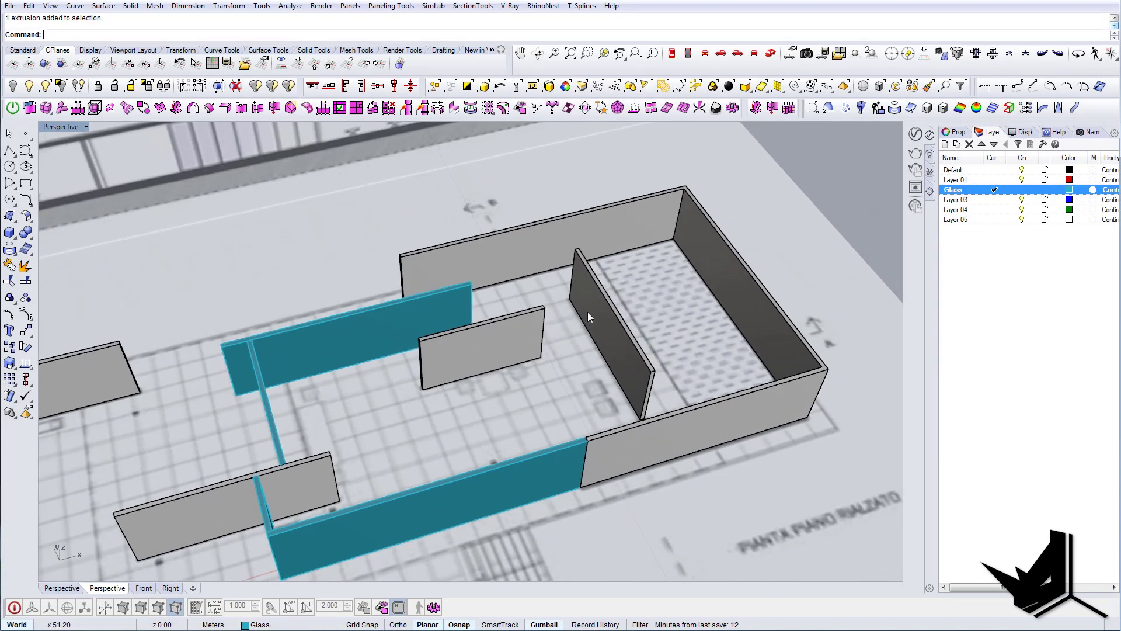
type("tchProperties")
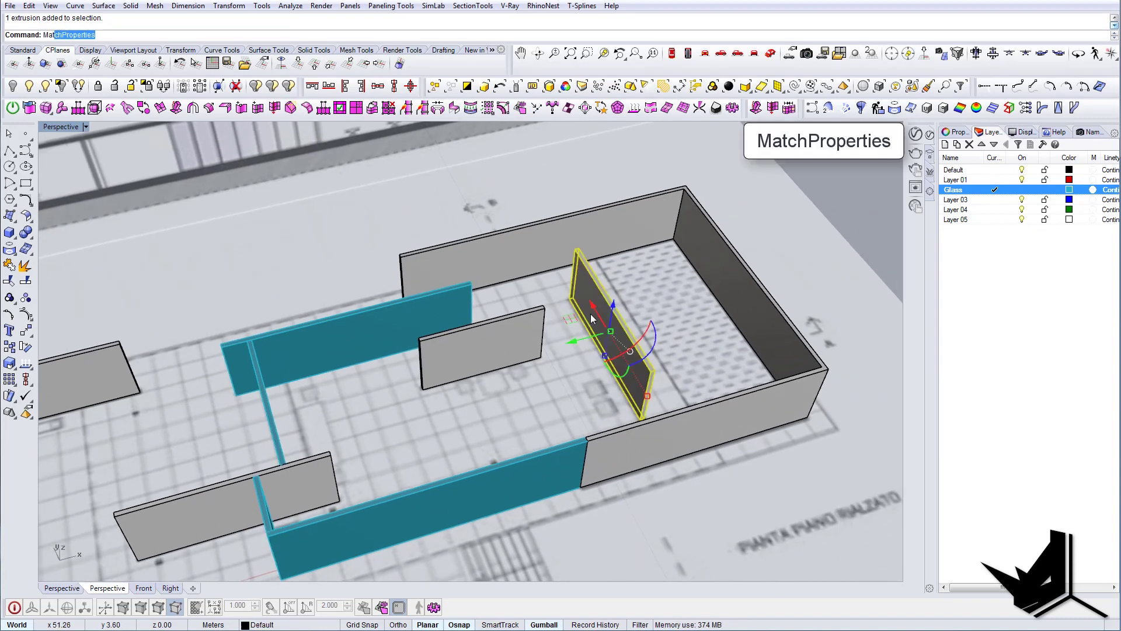
key("Return")
left_click(371, 321)
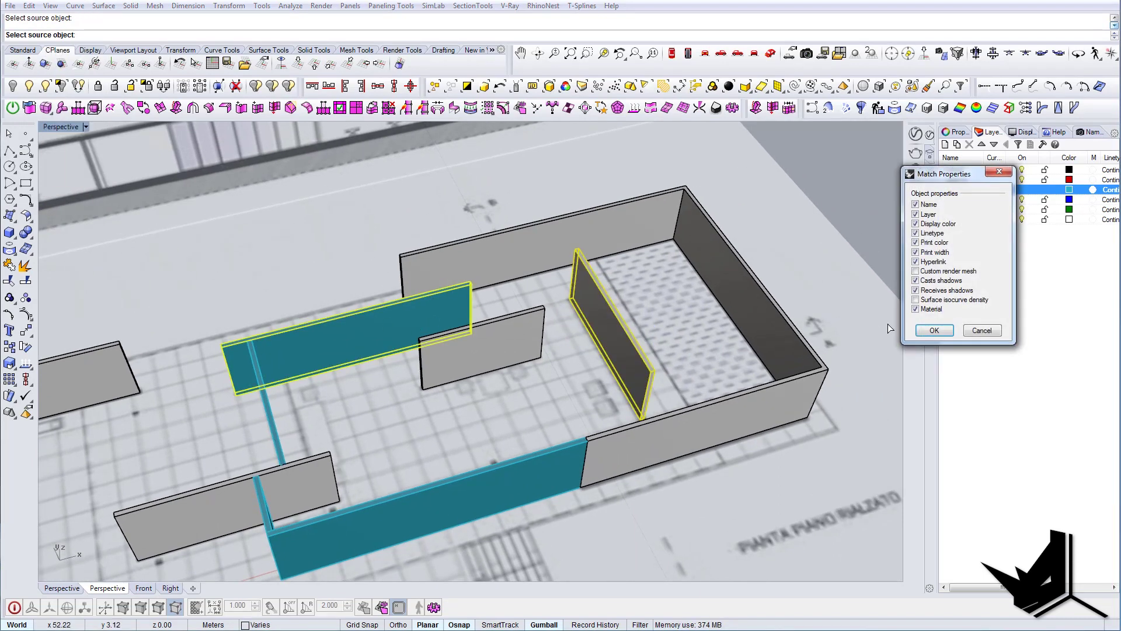
left_click_drag(953, 175, 797, 189)
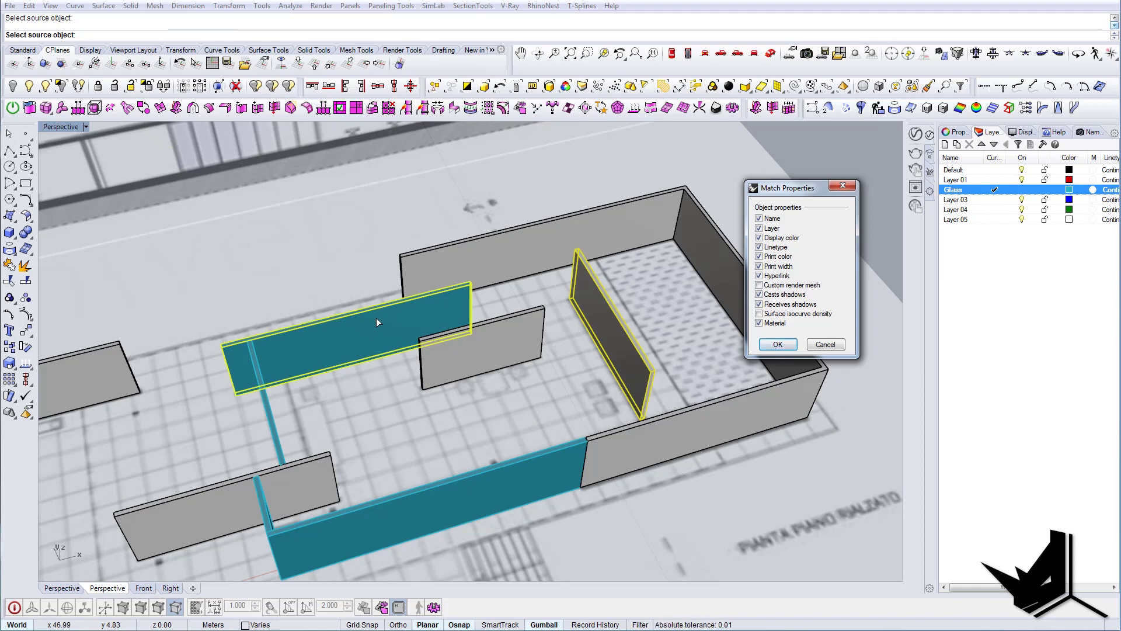
left_click(769, 342)
key("Escape")
right_click_drag(572, 345, 342, 505)
left_click(580, 301)
key("Escape")
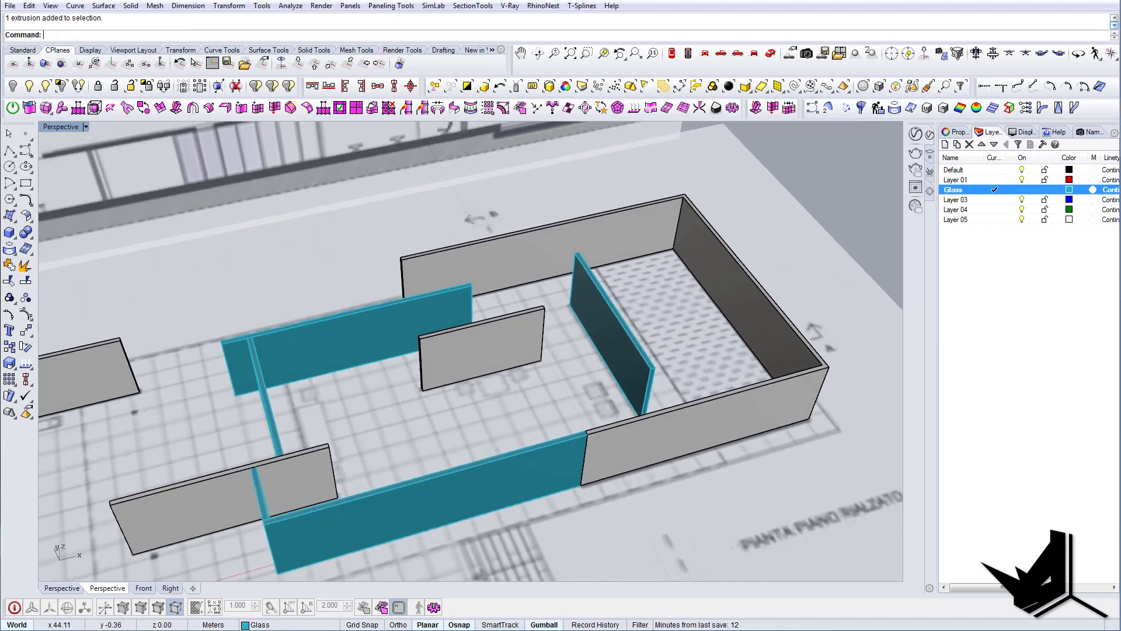
Step: Switch to Windows Photo Viewer, examine the reference photo of the large pool and courtyard walls, and minimize the viewer
key("alt+Tab")
left_click(255, 542)
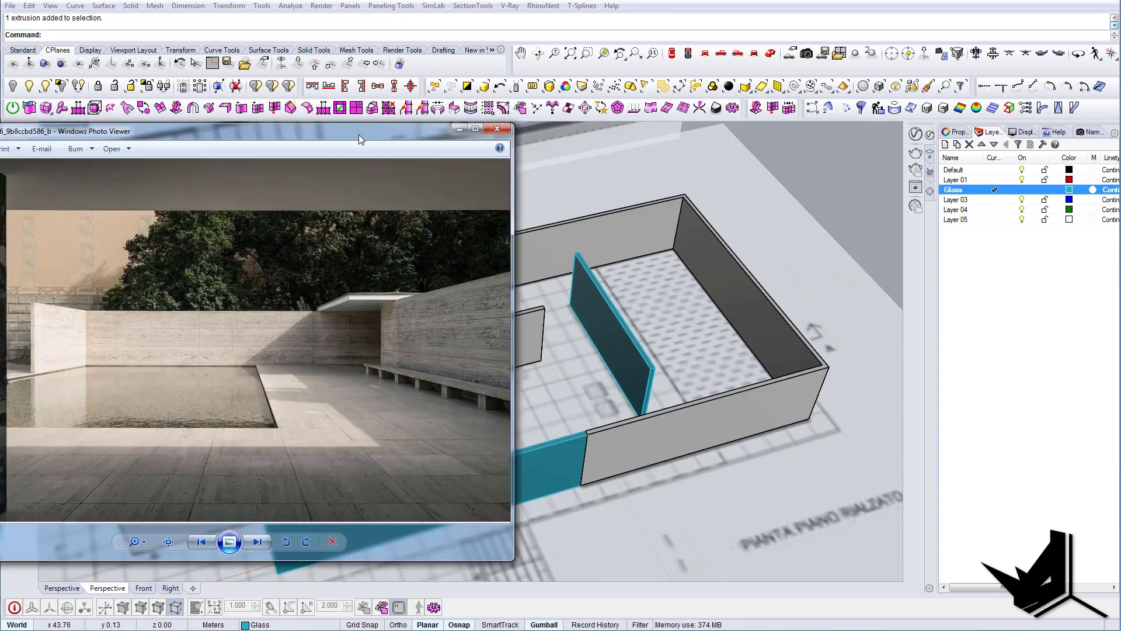
left_click_drag(358, 133, 452, 347)
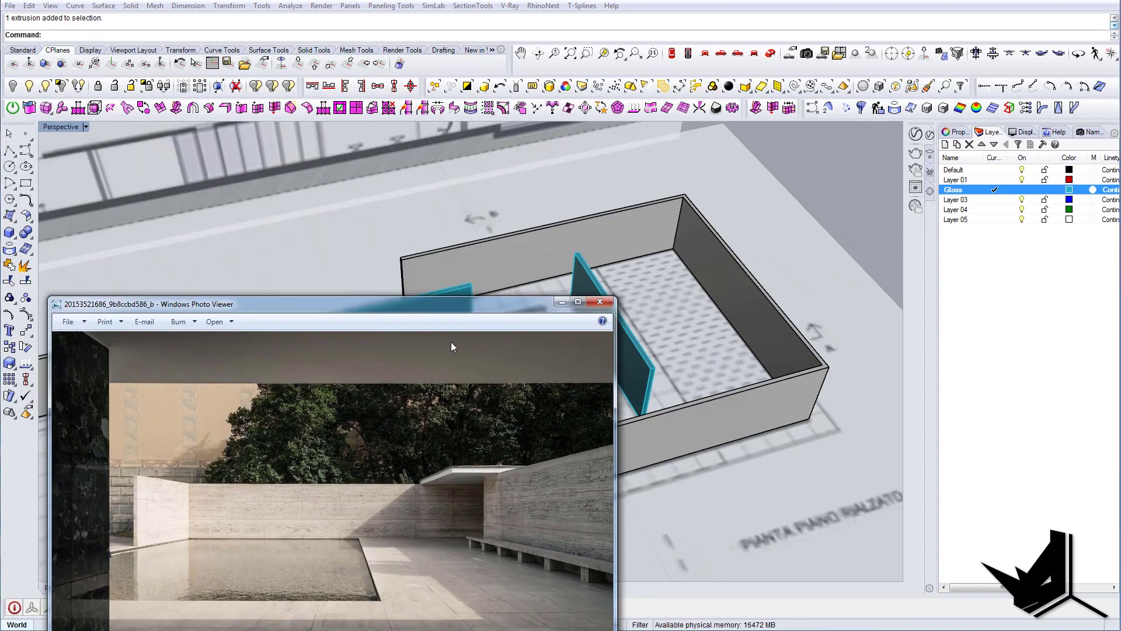
left_click(563, 303)
Step: Bring the roof plan up in Top view and make the Default layer current
scroll(513, 318, "down", 6)
right_click_drag(602, 323, 531, 352)
scroll(536, 348, "down", 6)
right_click_drag(622, 211, 503, 301, "shift")
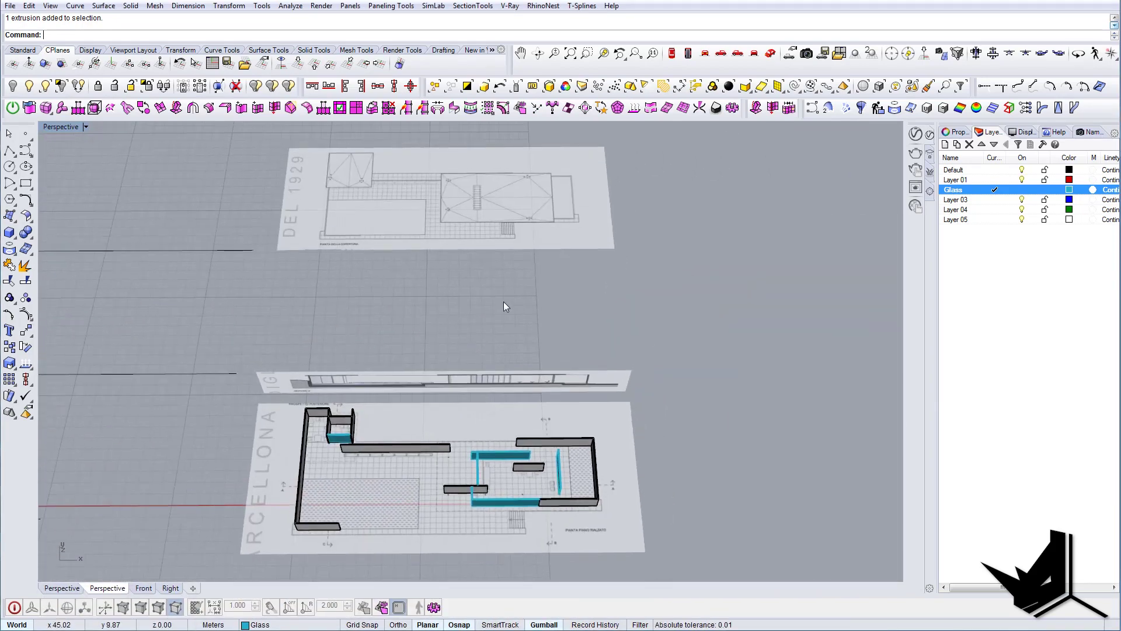
left_click(672, 54)
right_click_drag(468, 200, 525, 356)
scroll(383, 201, "up", 8)
type("Rectangle")
key("Return")
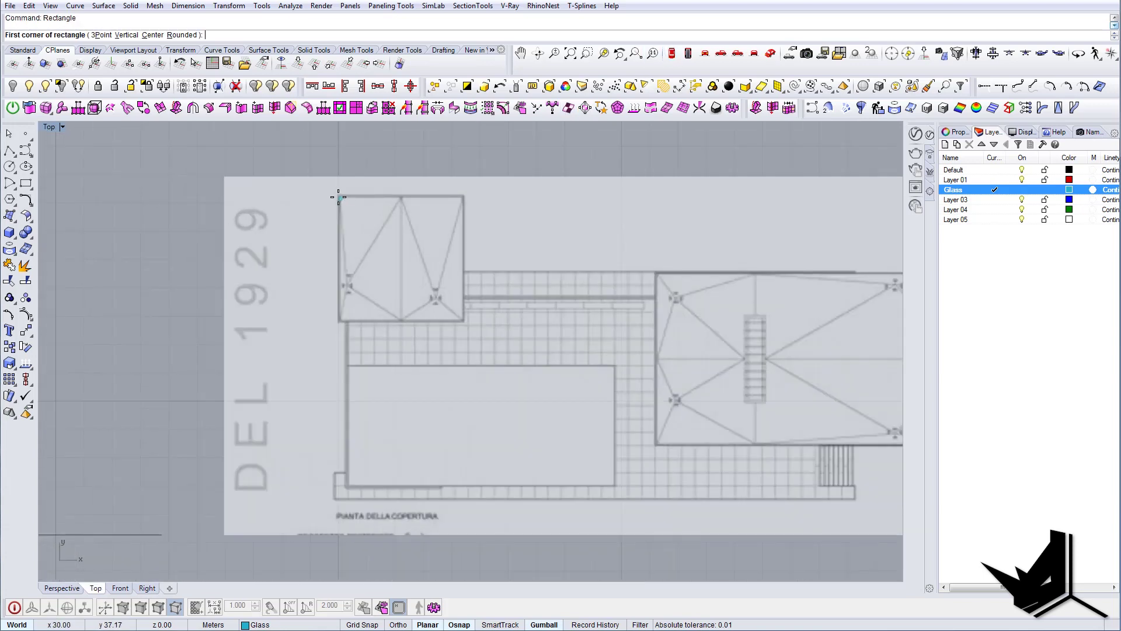
key("Escape")
left_click(1003, 169)
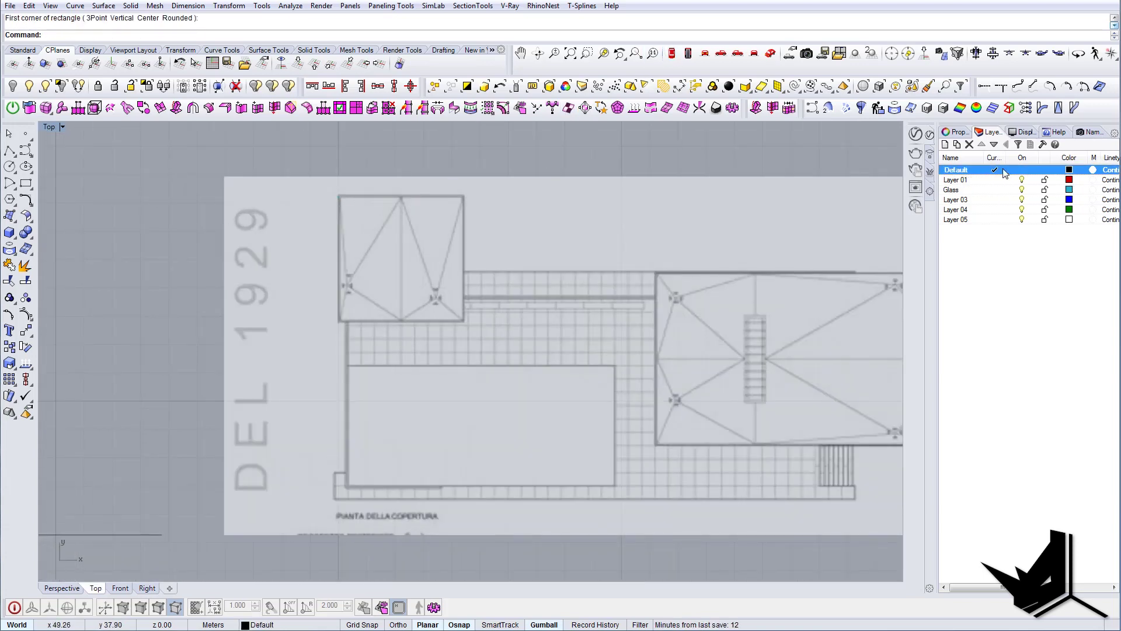
Step: Trace the small roof and the large roof on the roof plan with the Rectangle command
right_click_drag(387, 210, 423, 230)
type("Re")
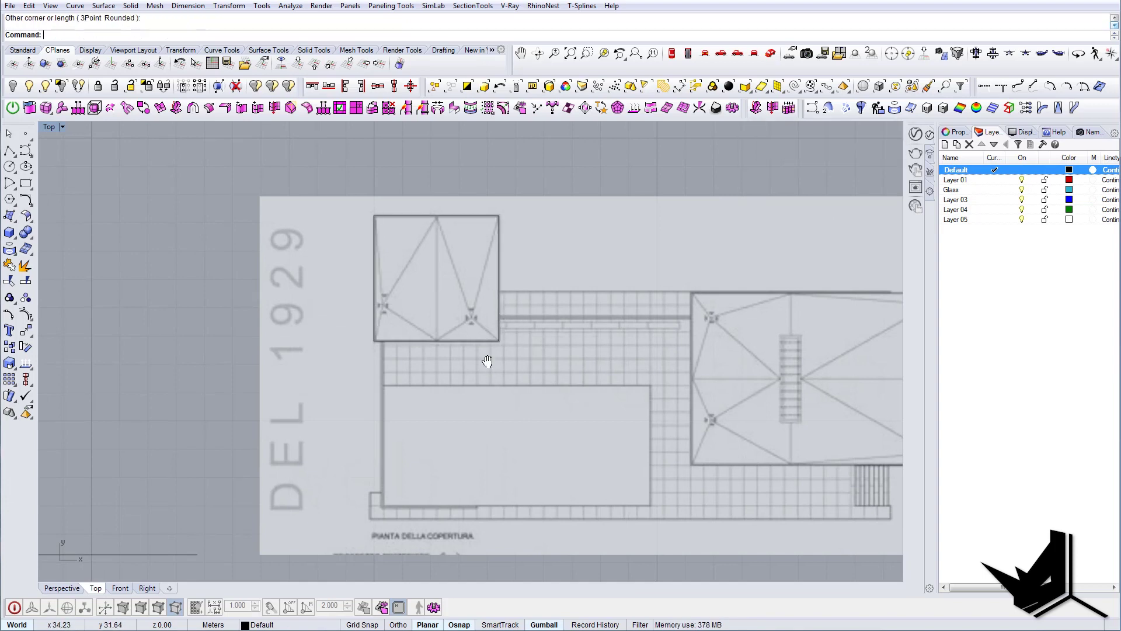
right_click_drag(487, 362, 438, 282)
type("Re")
right_click_drag(630, 280, 584, 280)
key("Return")
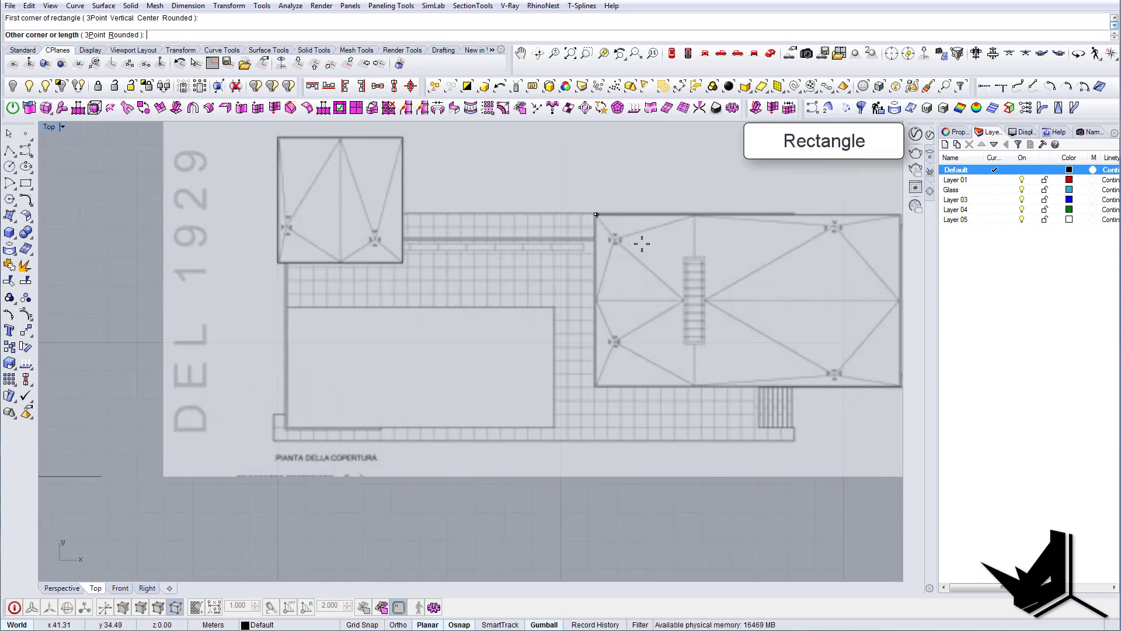
right_click_drag(733, 265, 553, 253)
left_click(721, 373)
Step: Copy both roof rectangles onto the floor plan, from the podium corner beside the stairs to the same corner there
scroll(649, 219, "down", 8)
left_click(680, 254)
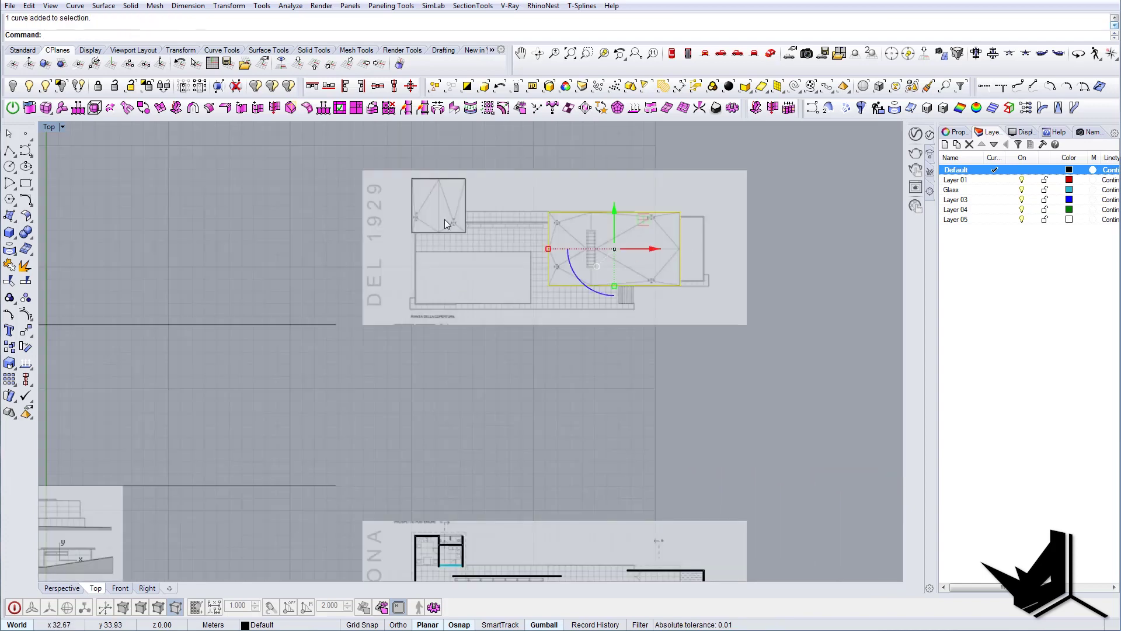
left_click(465, 220, "shift")
right_click_drag(476, 243, 490, 155)
type("C")
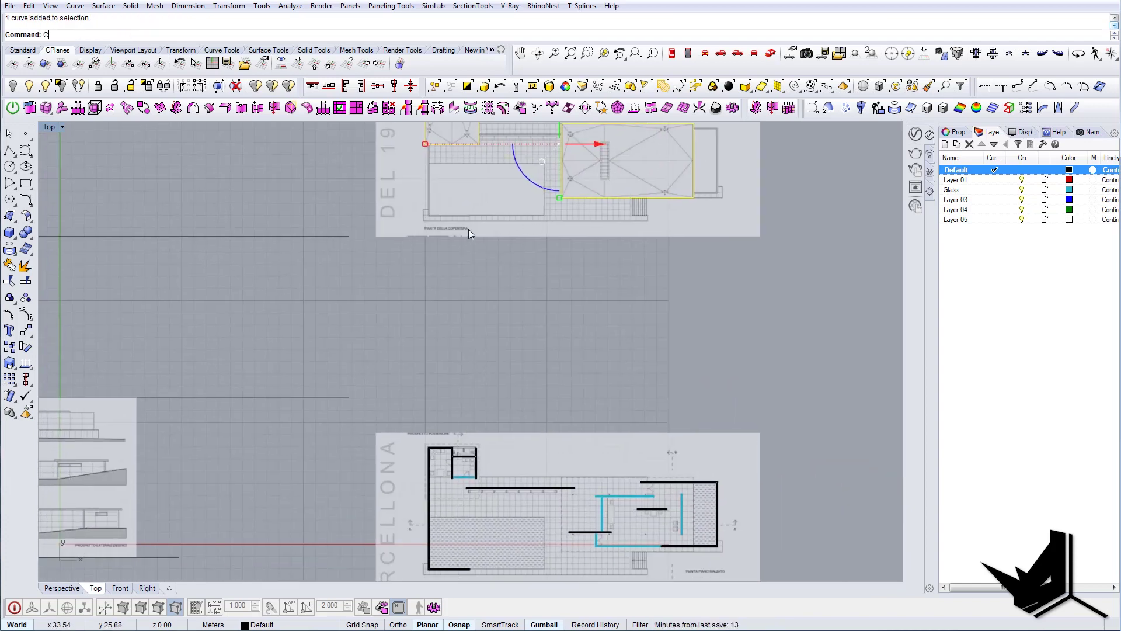
type("opy")
key("Return")
scroll(502, 269, "up", 2)
scroll(642, 263, "up", 2)
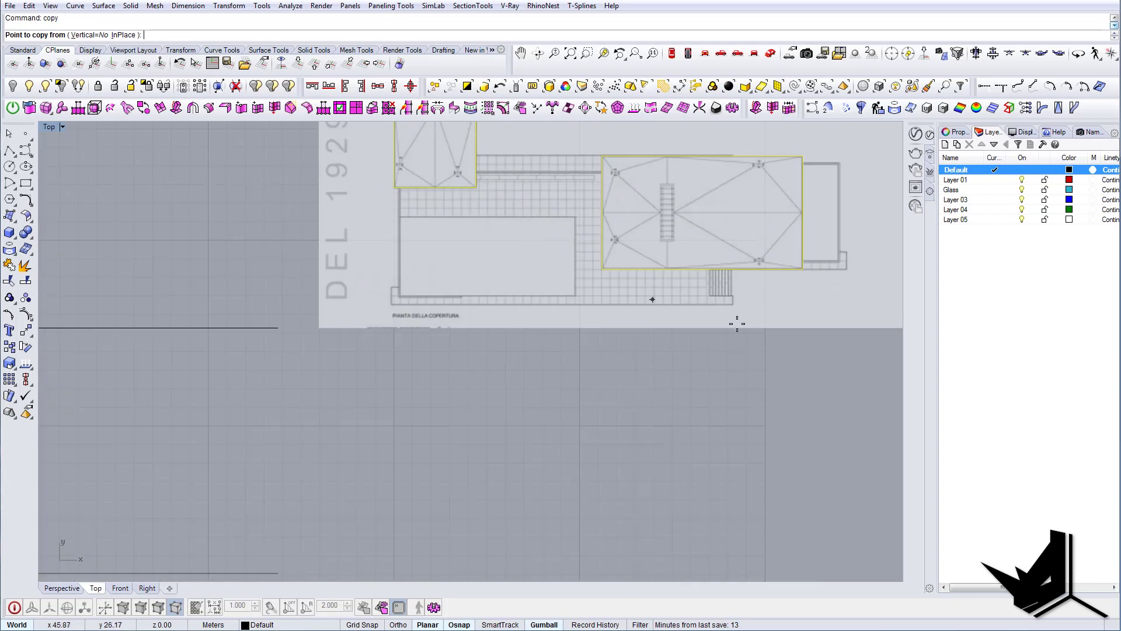
scroll(733, 305, "up", 4)
left_click(729, 303)
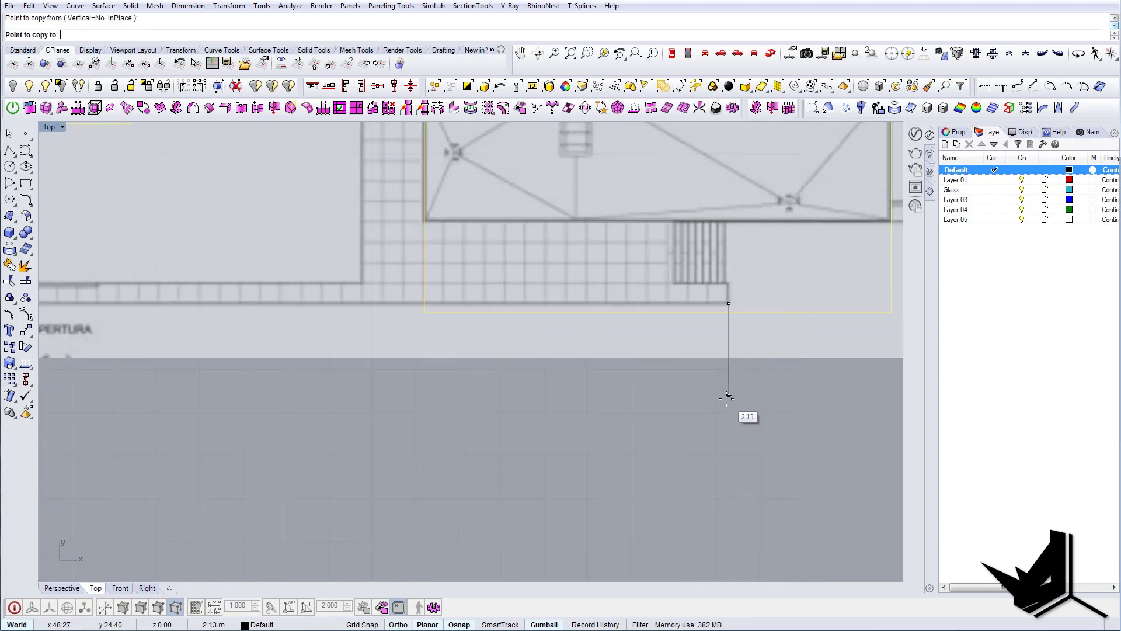
scroll(729, 397, "down", 4)
scroll(671, 258, "up", 2)
scroll(675, 350, "down", 3)
scroll(668, 467, "up", 5)
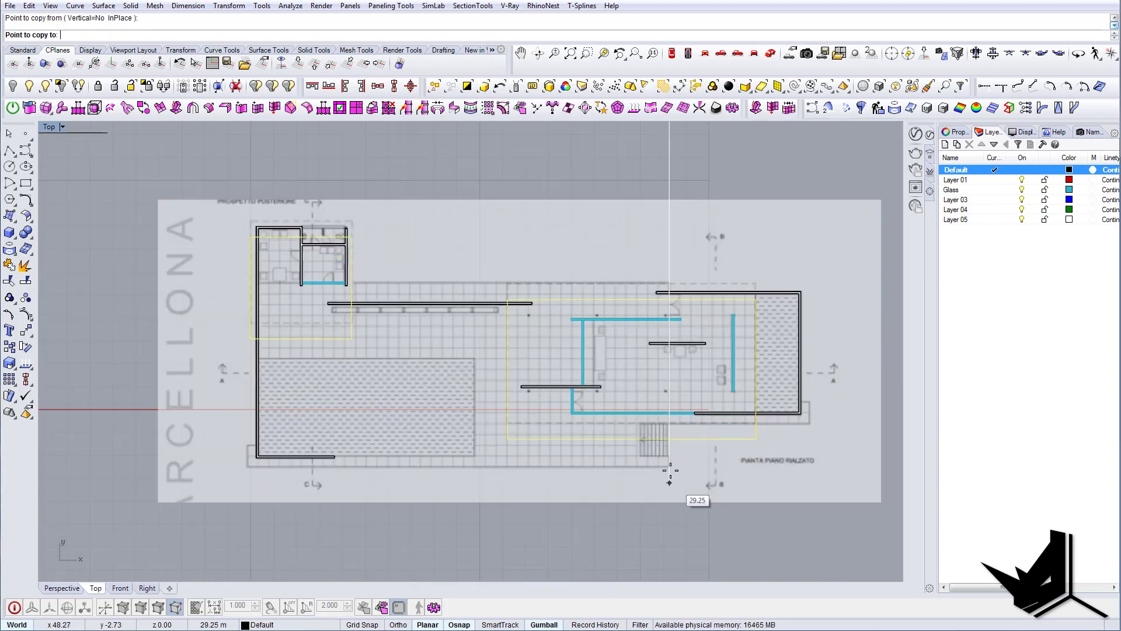
left_click(669, 461)
scroll(669, 461, "down", 5)
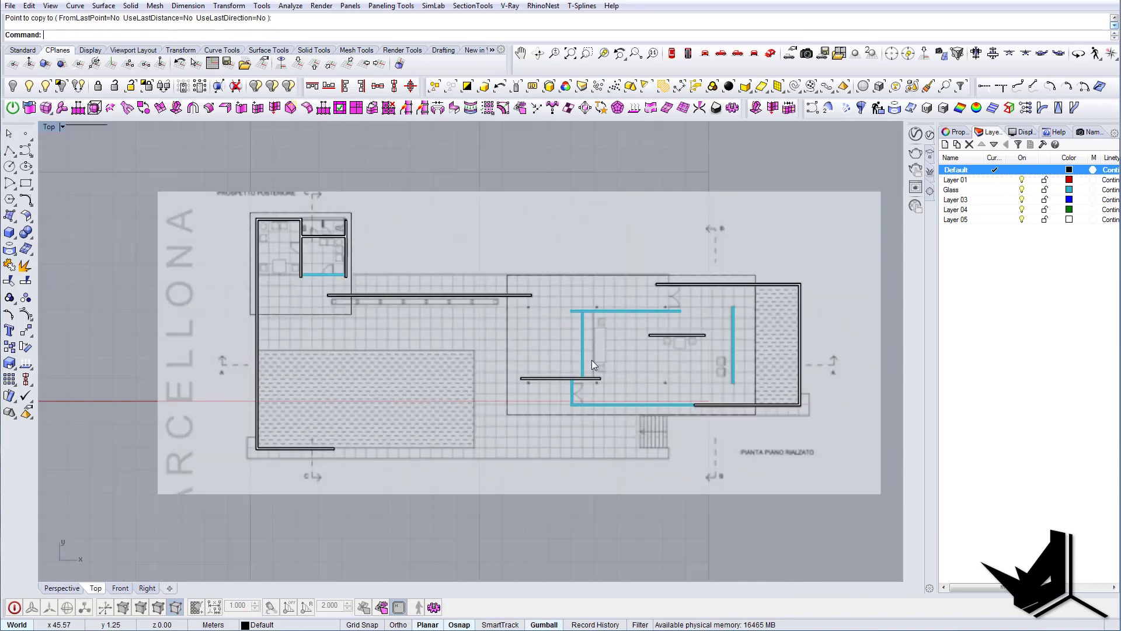
key("Return")
Step: Use SetPt with only Set Z, aligned to World, to raise both copied roof rectangles to the top of the walls
left_click(508, 339)
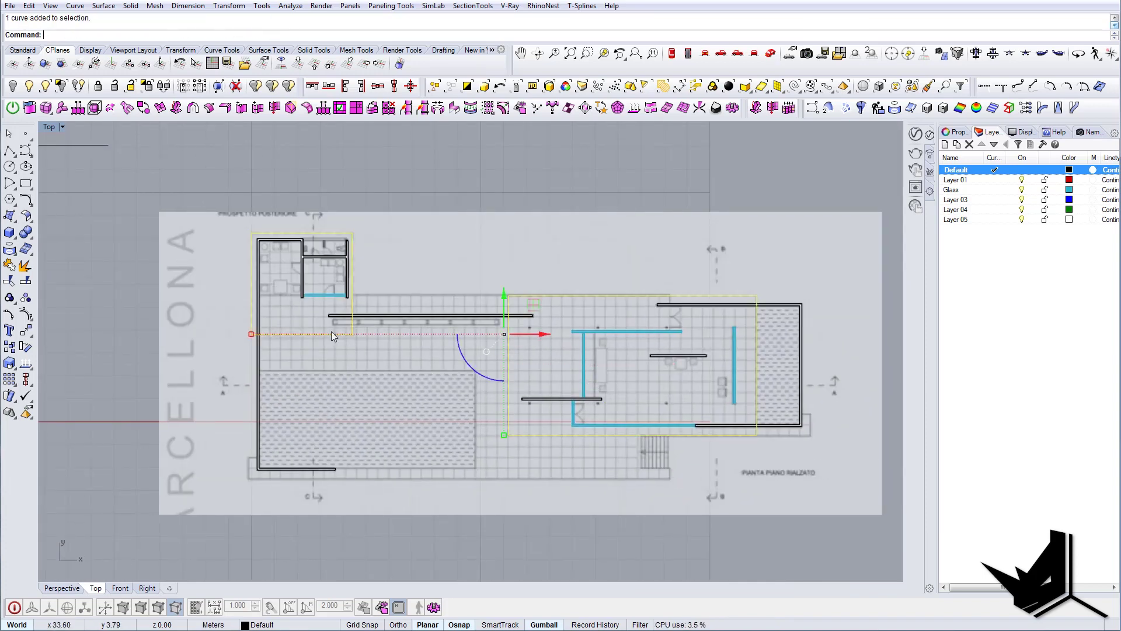
scroll(331, 332, "up", 5)
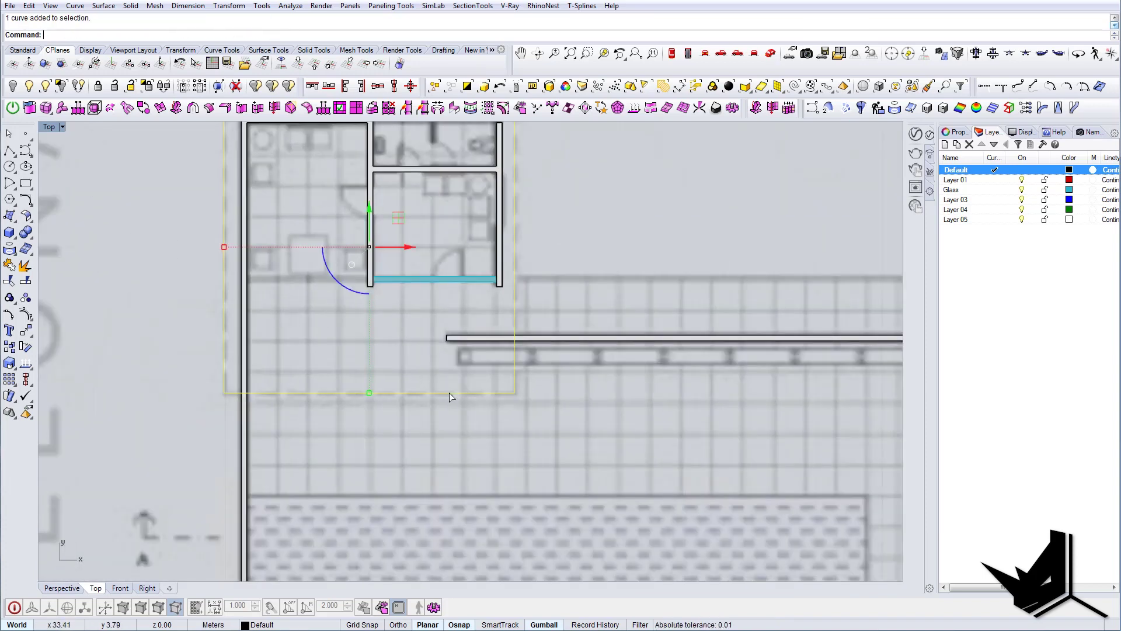
scroll(450, 397, "down", 5)
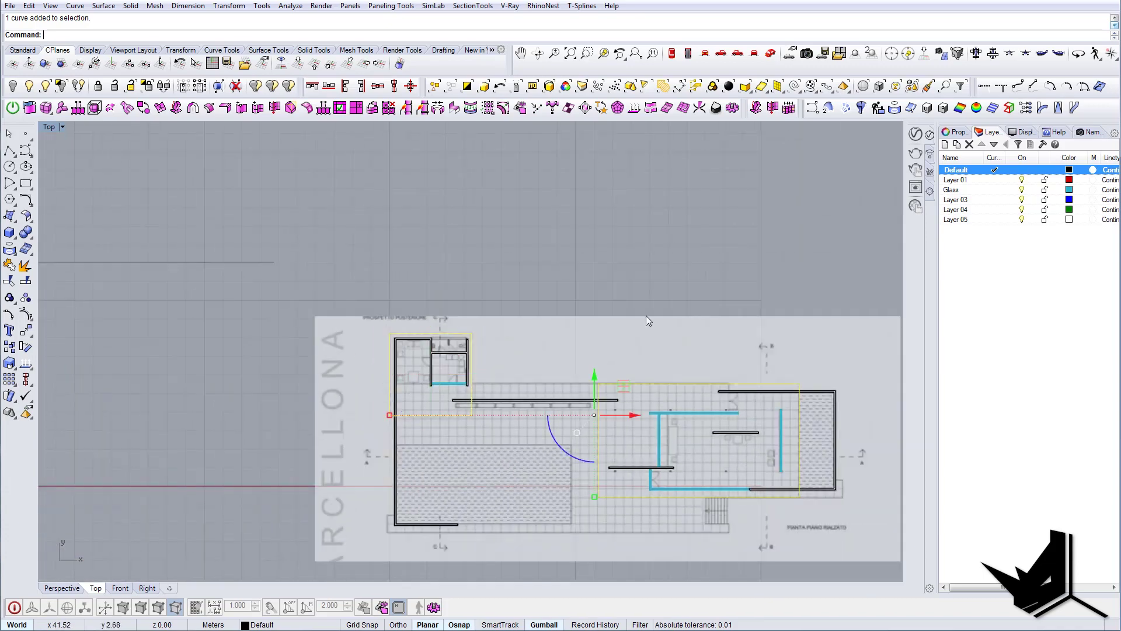
left_click(771, 54)
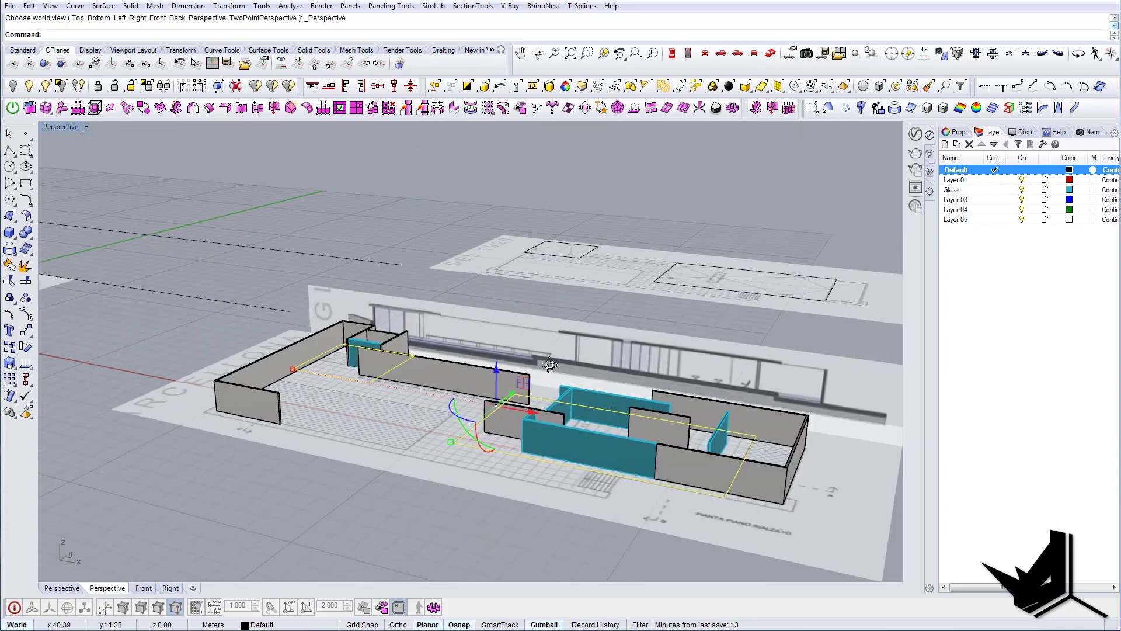
type("SetPt")
key("Return")
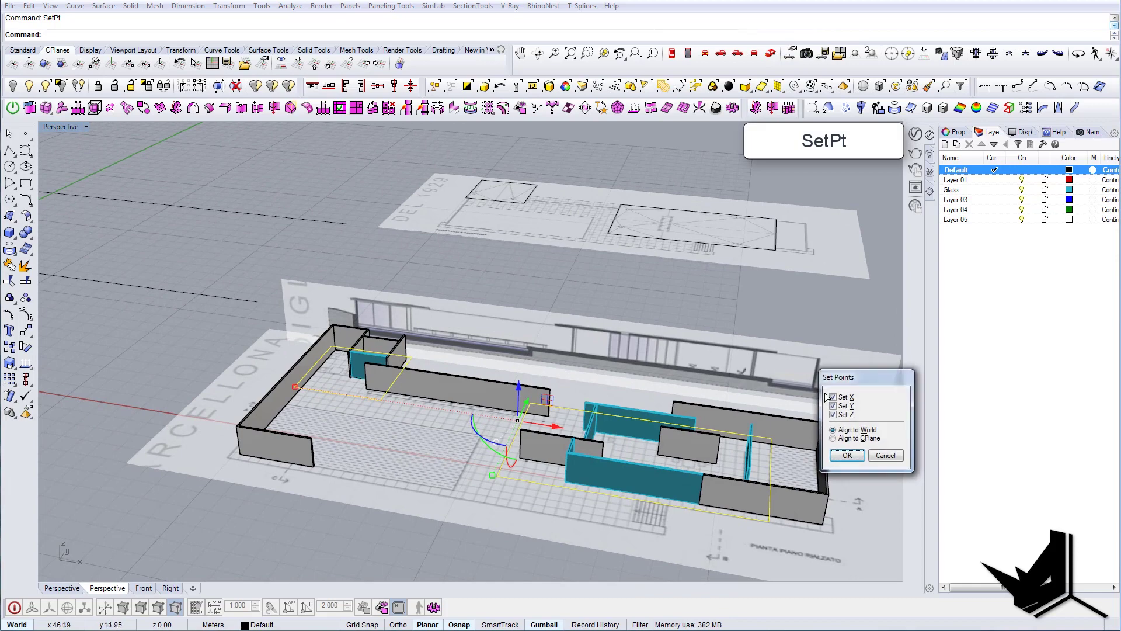
left_click(843, 398)
left_click(847, 456)
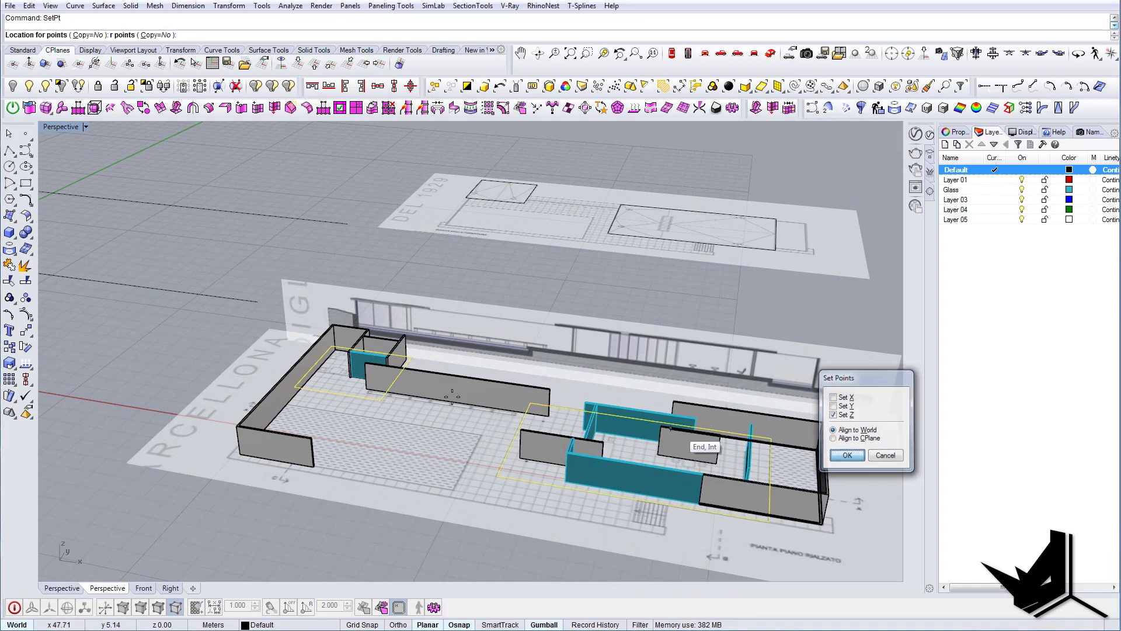
scroll(367, 333, "up", 4)
right_click_drag(381, 325, 508, 338)
Step: Extrude both roof rectangles upward about 0.10 m as solids, matching the roof thickness on the section drawing
left_click(721, 55)
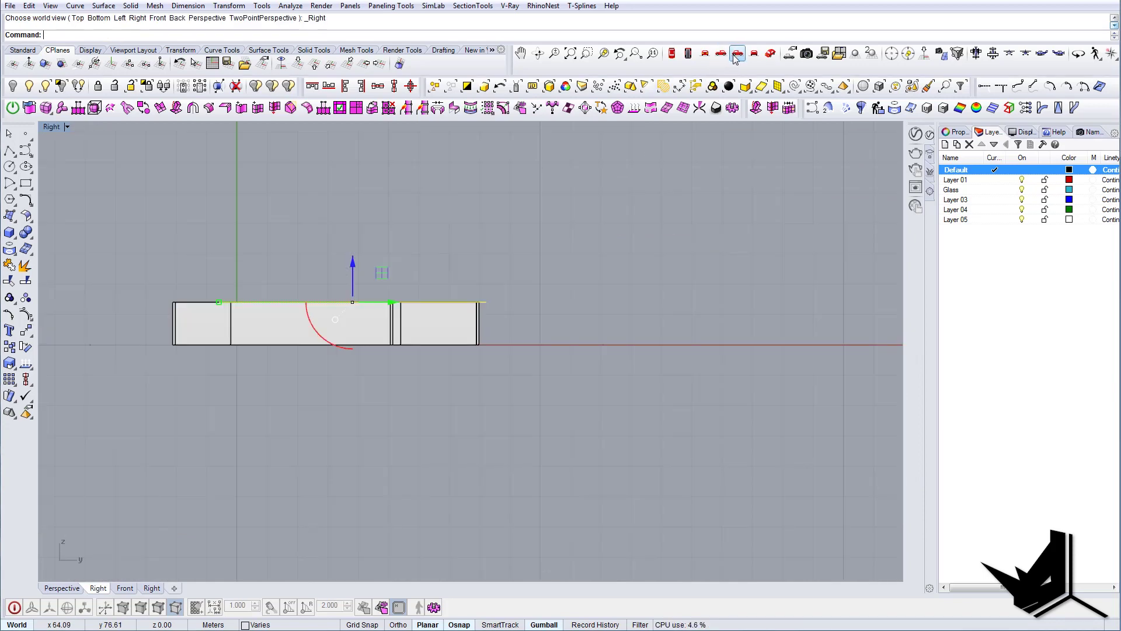
left_click(737, 55)
left_click(753, 56)
scroll(416, 299, "up", 12)
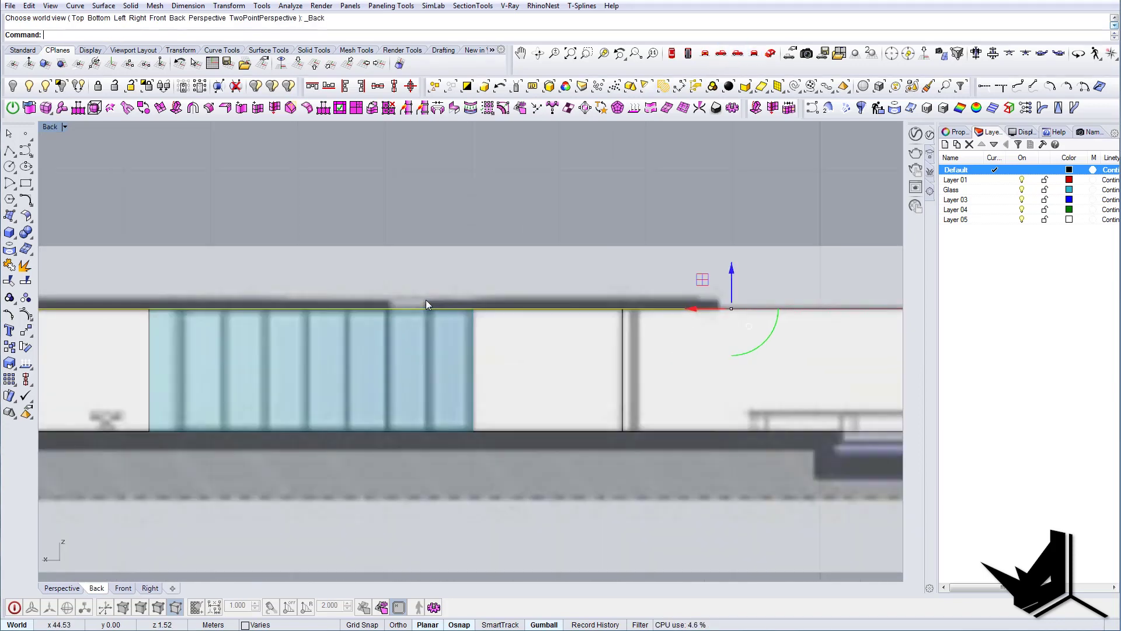
type("ExtrudeCrv")
key("Return")
scroll(431, 303, "up", 3)
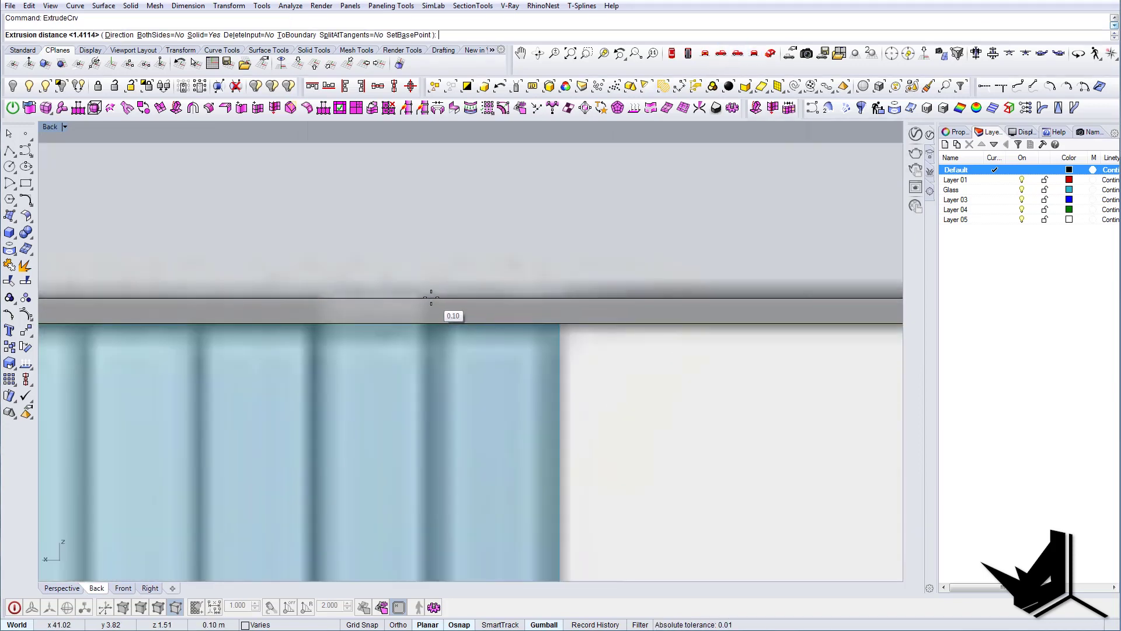
left_click(431, 297)
Step: Reset the construction plane to World Top and trace the large pool with a rectangle ending at the inner wall corner
left_click(782, 55)
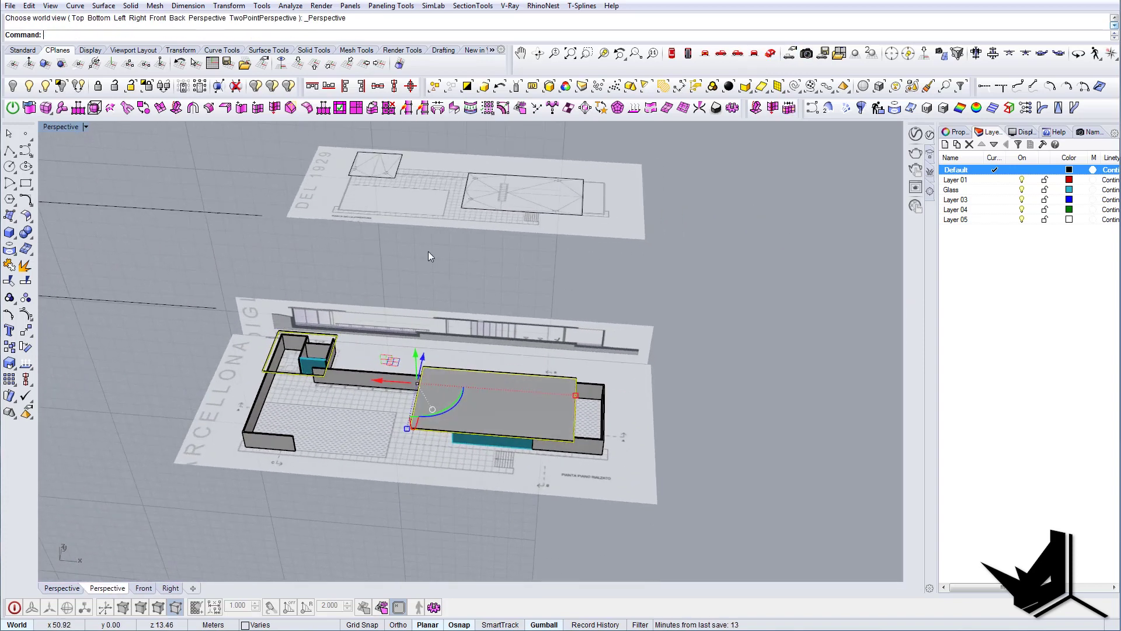
left_click(297, 64)
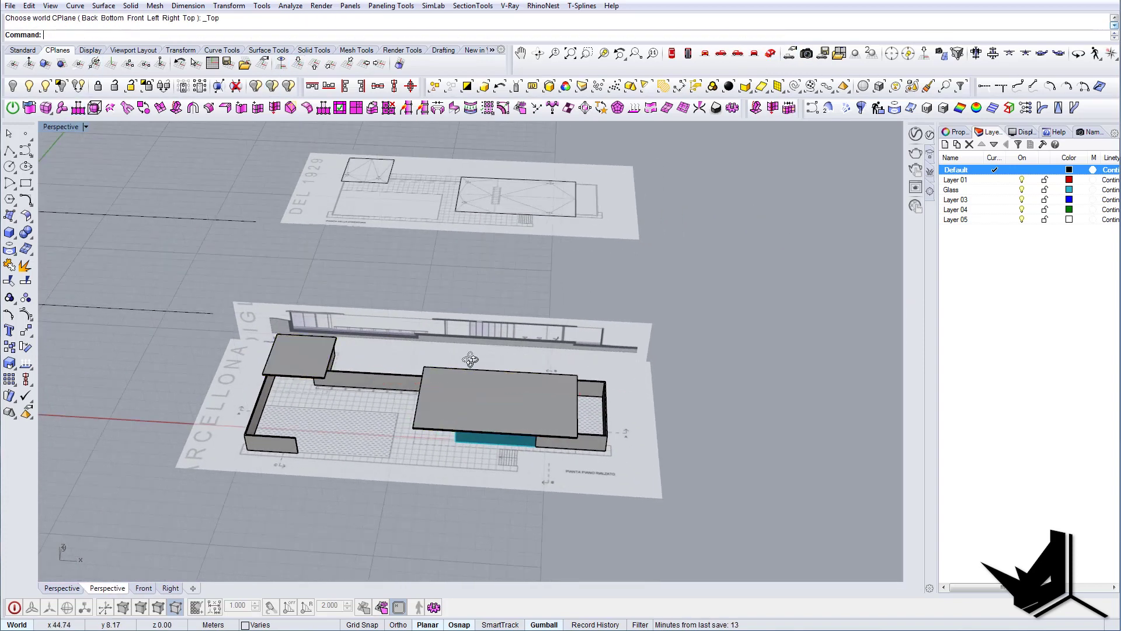
scroll(437, 356, "up", 8)
type("Rectangle")
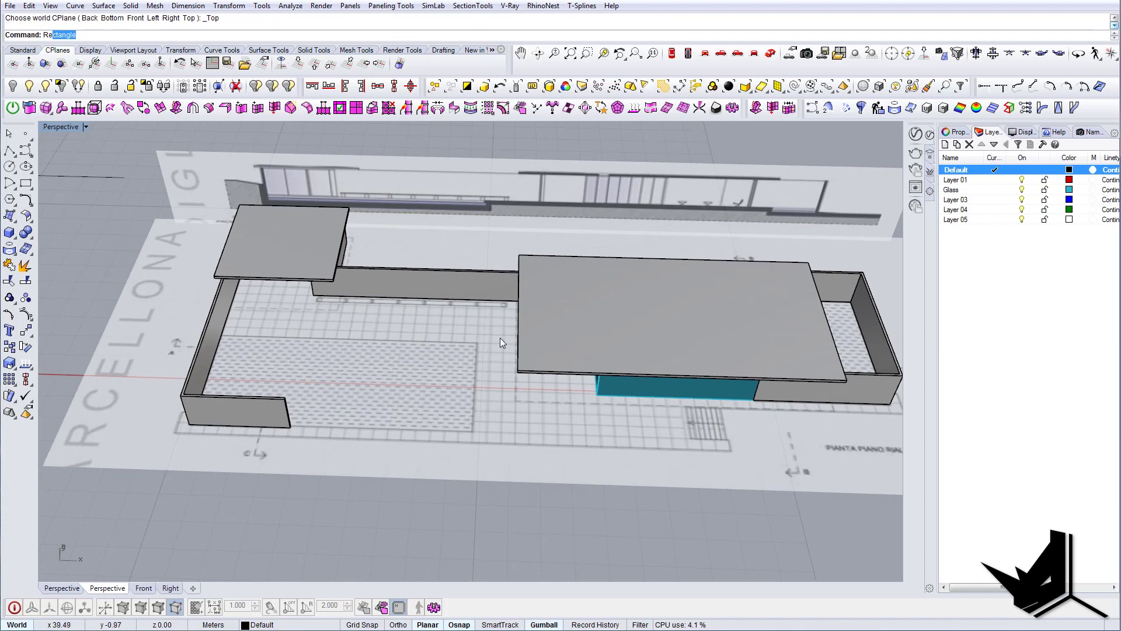
key("Return")
left_click(671, 54)
right_click_drag(401, 341, 516, 279)
scroll(524, 322, "up", 3)
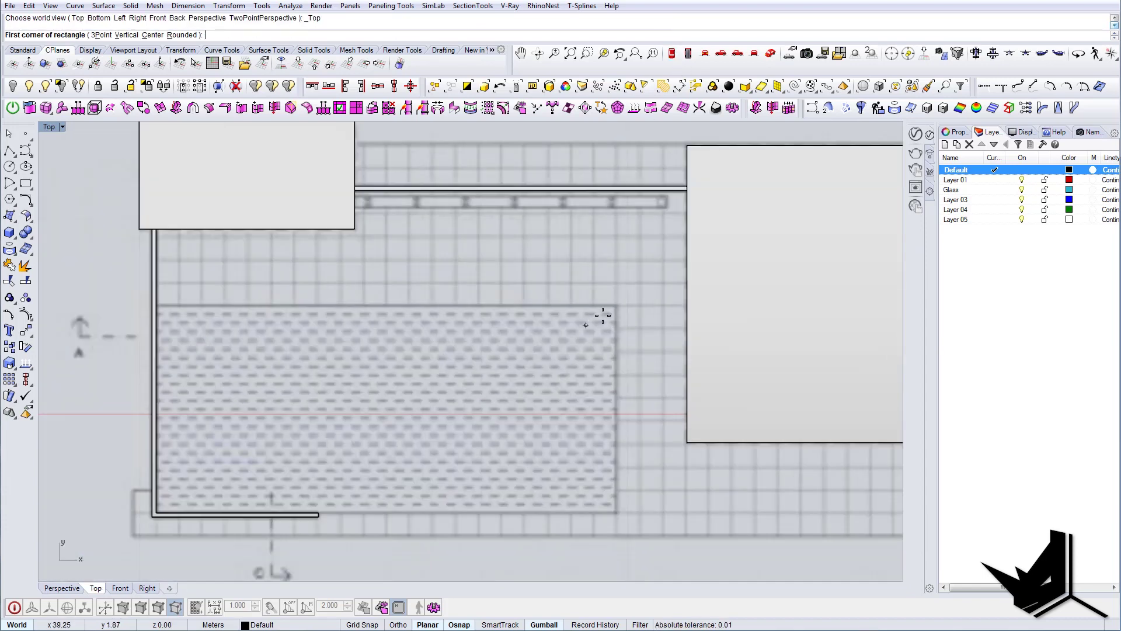
left_click(613, 306)
scroll(176, 492, "up", 2)
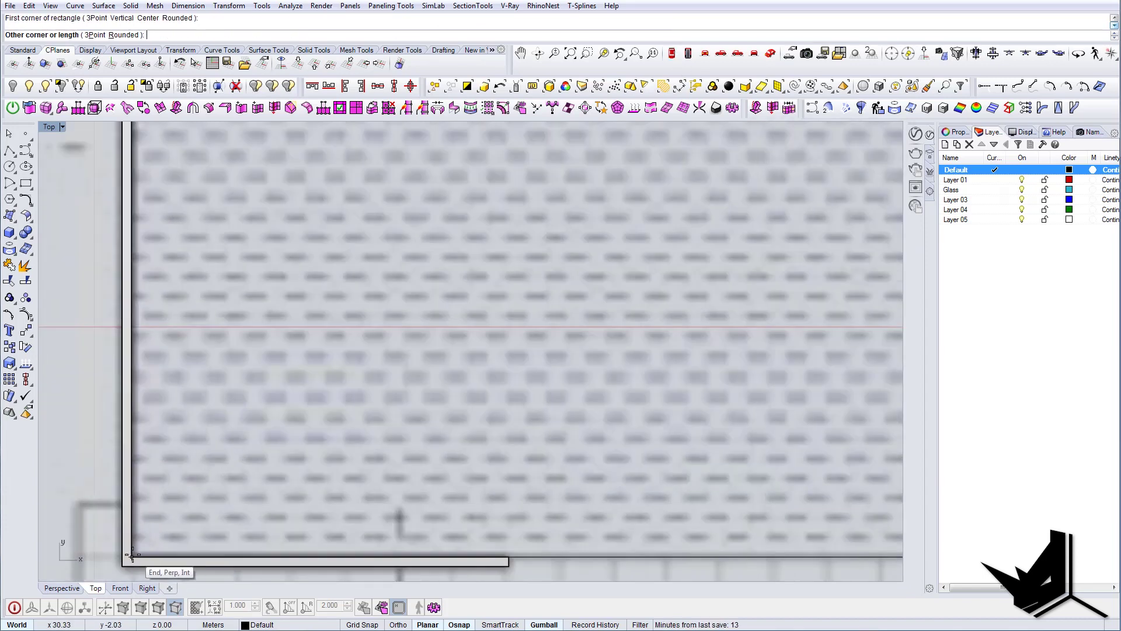
left_click(175, 492)
scroll(510, 378, "down", 5)
Step: Extrude the large pool rectangle downward as a solid to the pool level on the section drawing, and check it in perspective
left_click(501, 377)
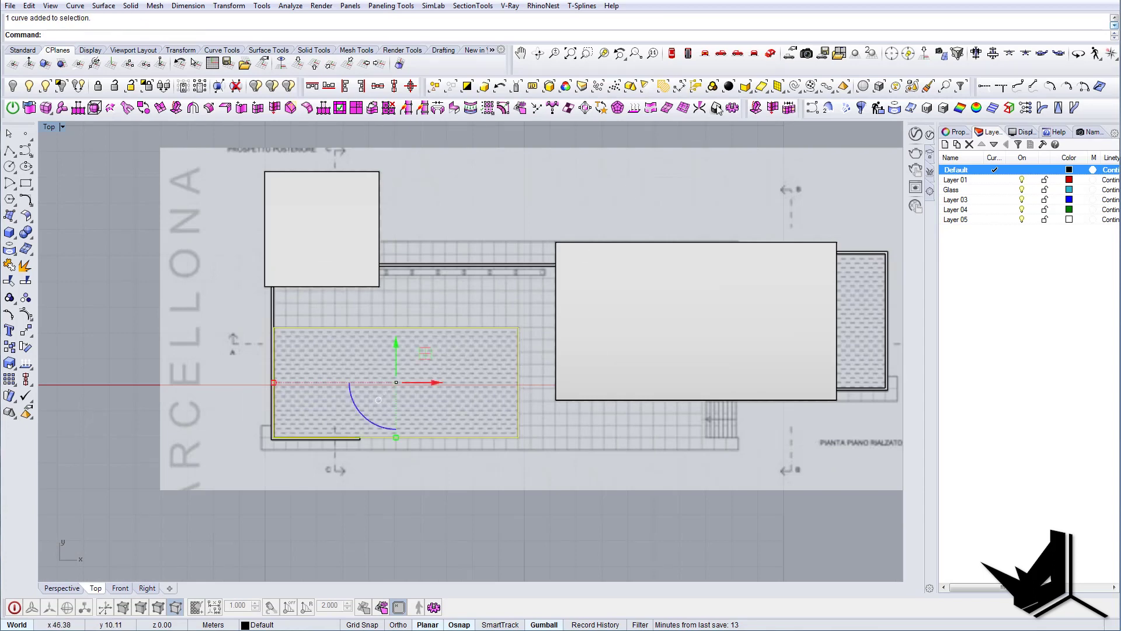
left_click(753, 55)
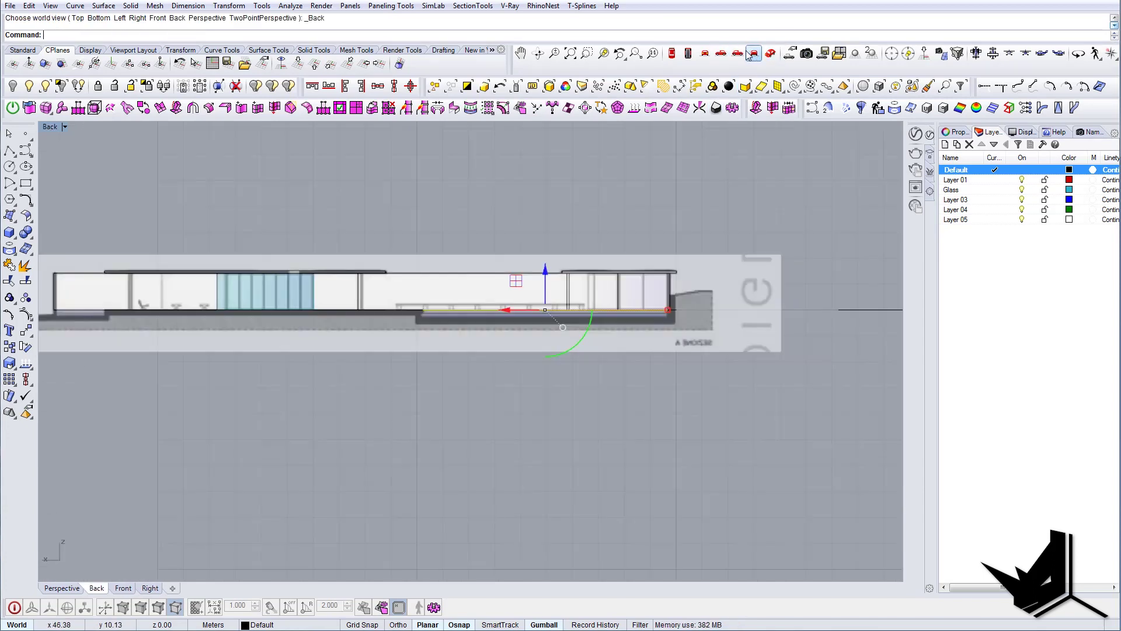
scroll(520, 304, "up", 8)
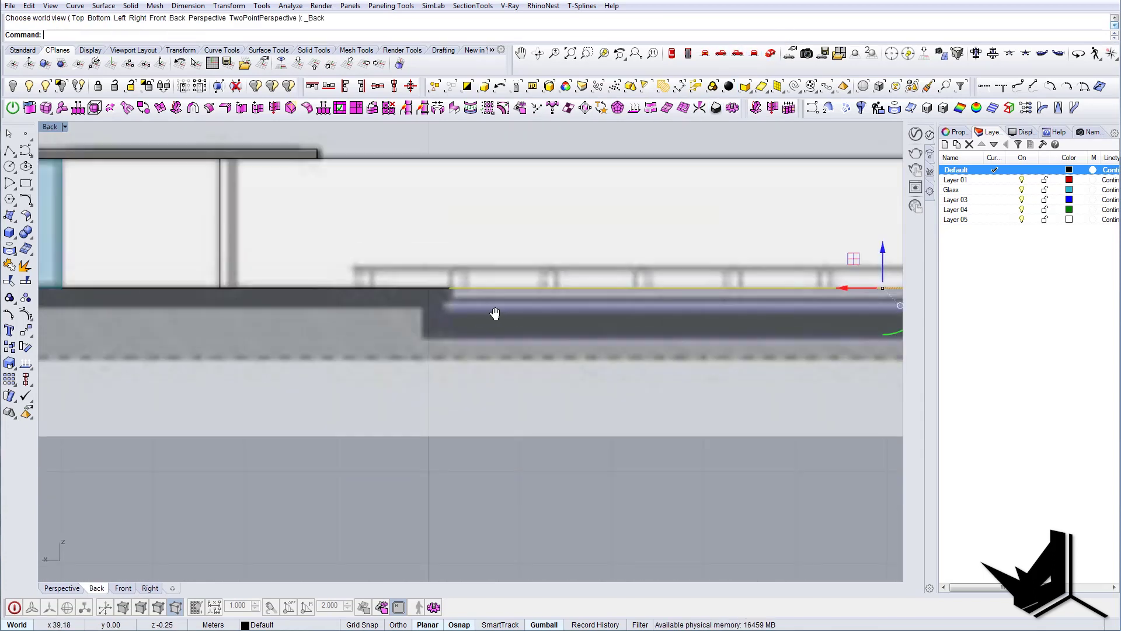
scroll(432, 320, "up", 2)
right_click(431, 321)
left_click(423, 324)
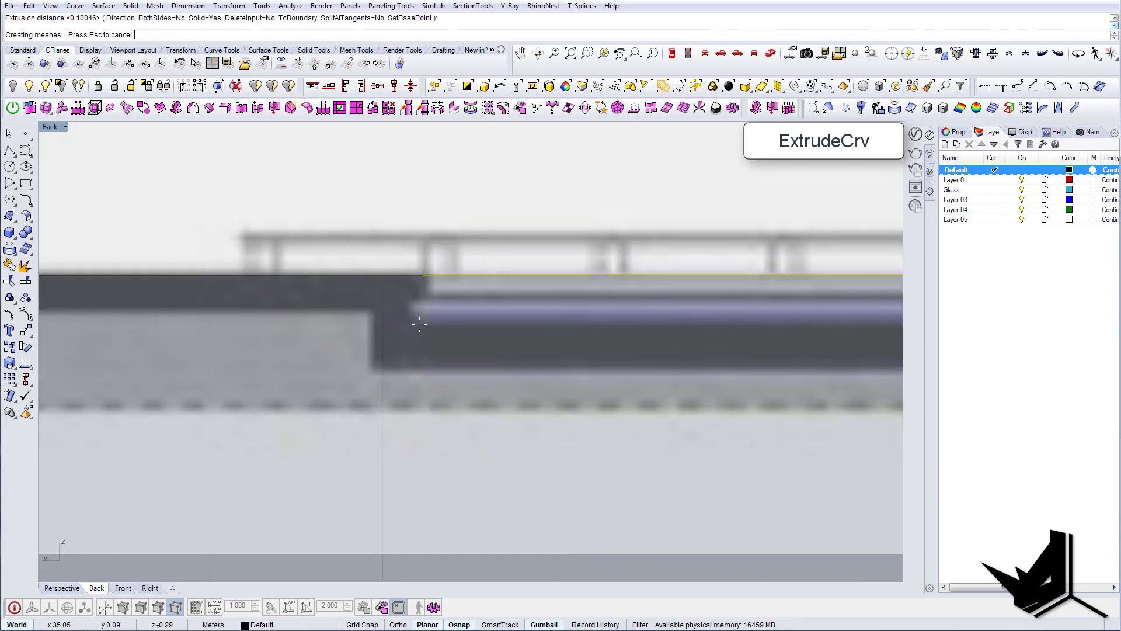
scroll(465, 327, "down", 8)
right_click_drag(646, 325, 425, 336)
right_click_drag(691, 333, 468, 349)
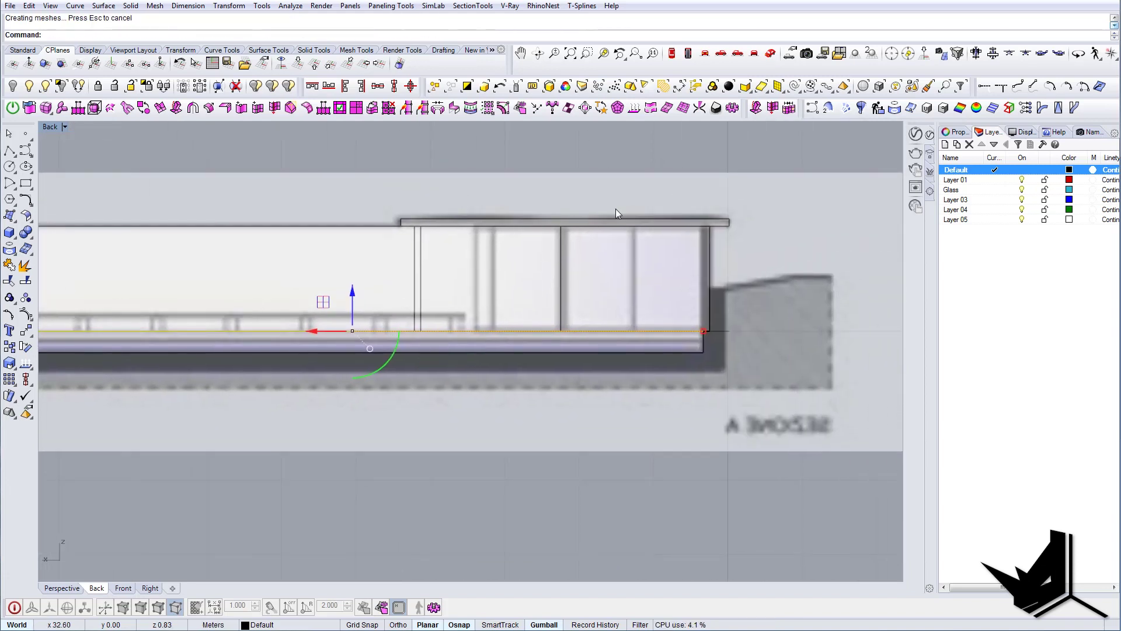
left_click(770, 53)
left_click(575, 257)
right_click_drag(575, 257, 559, 308)
Step: Hide the two roof slabs in Top view to uncover the floor plan
left_click(673, 54)
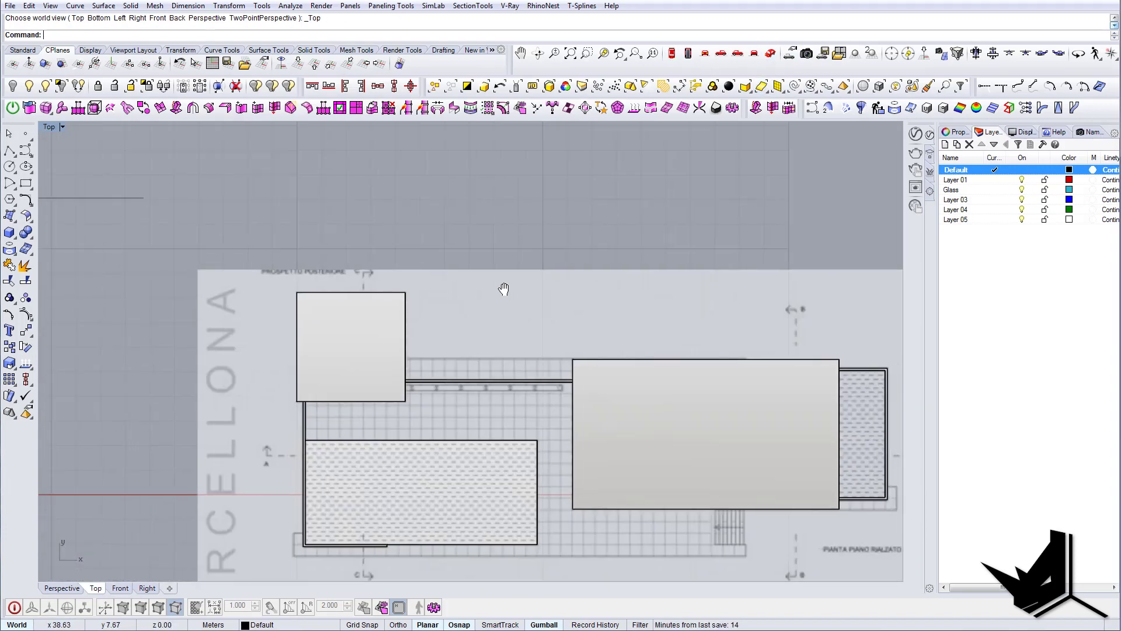
left_click(363, 286)
left_click(617, 336, "shift")
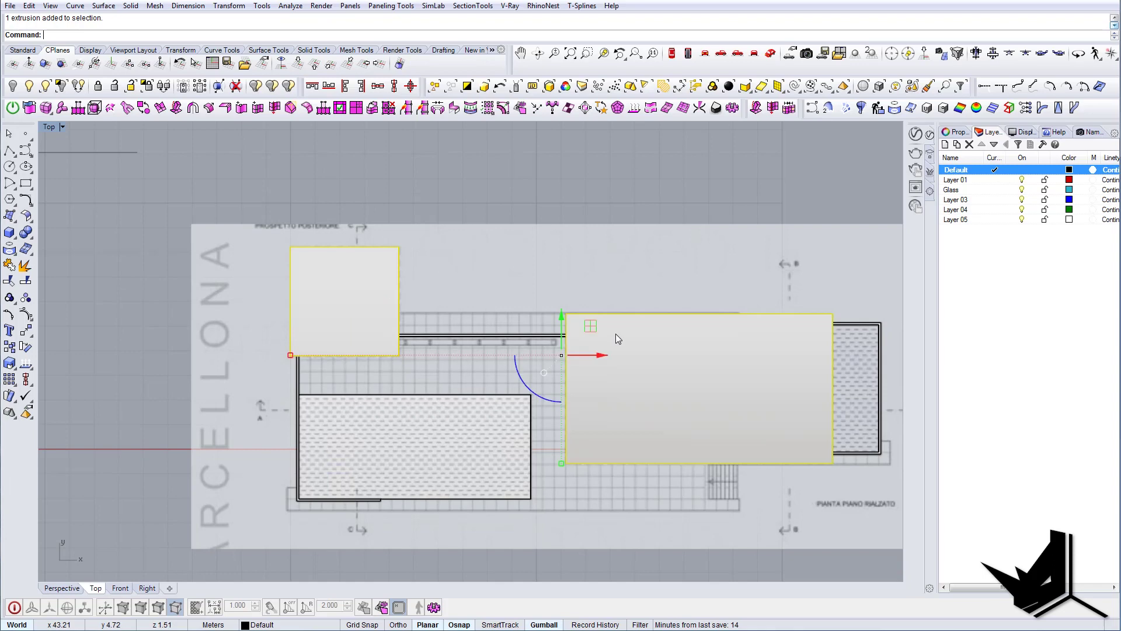
left_click(26, 86)
scroll(314, 321, "down", 3)
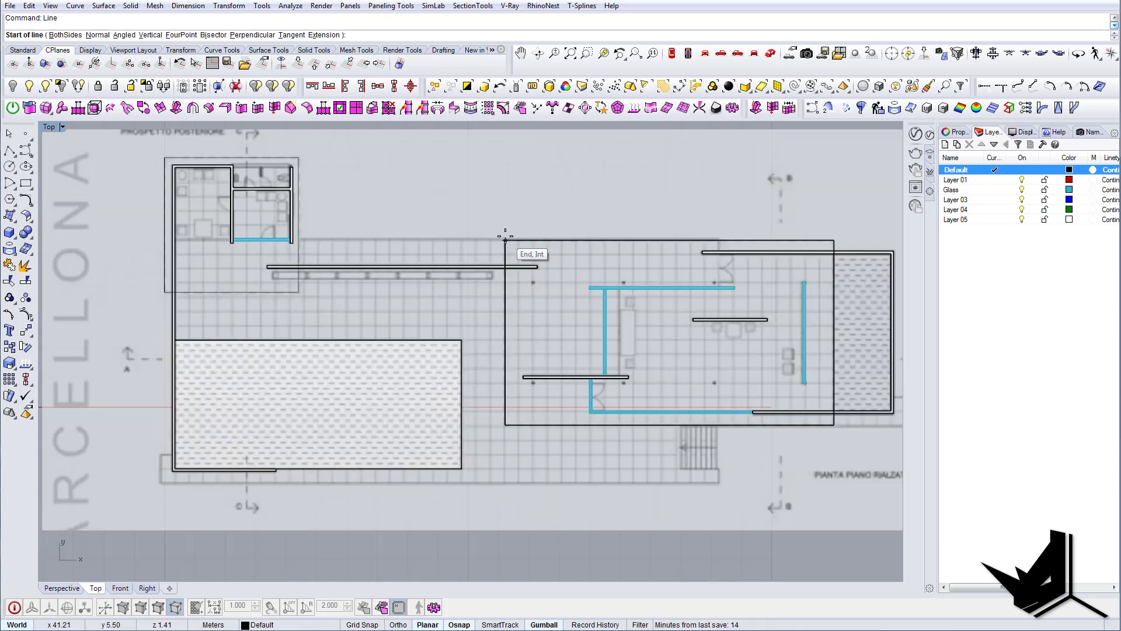
key("Escape")
Step: Start a polyline at the pool wall and trace the podium edge along the front, past the stairs, to the small pool's outer corner
right_click_drag(514, 418, 506, 369)
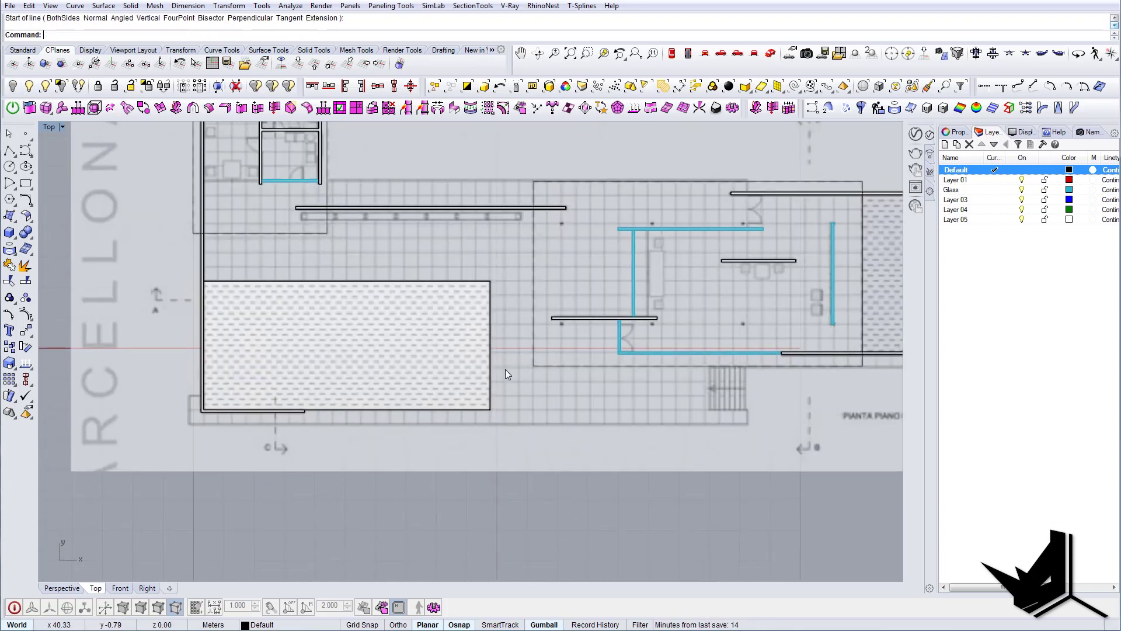
type("Polyline")
key("Return")
scroll(205, 396, "up", 5)
left_click(185, 392)
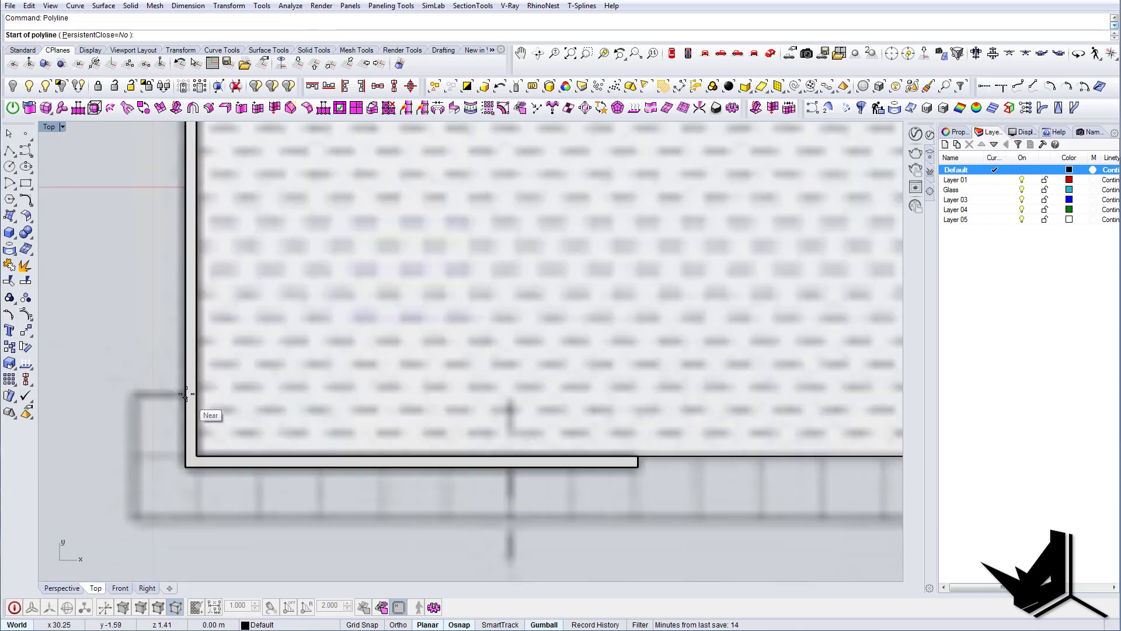
left_click(133, 395)
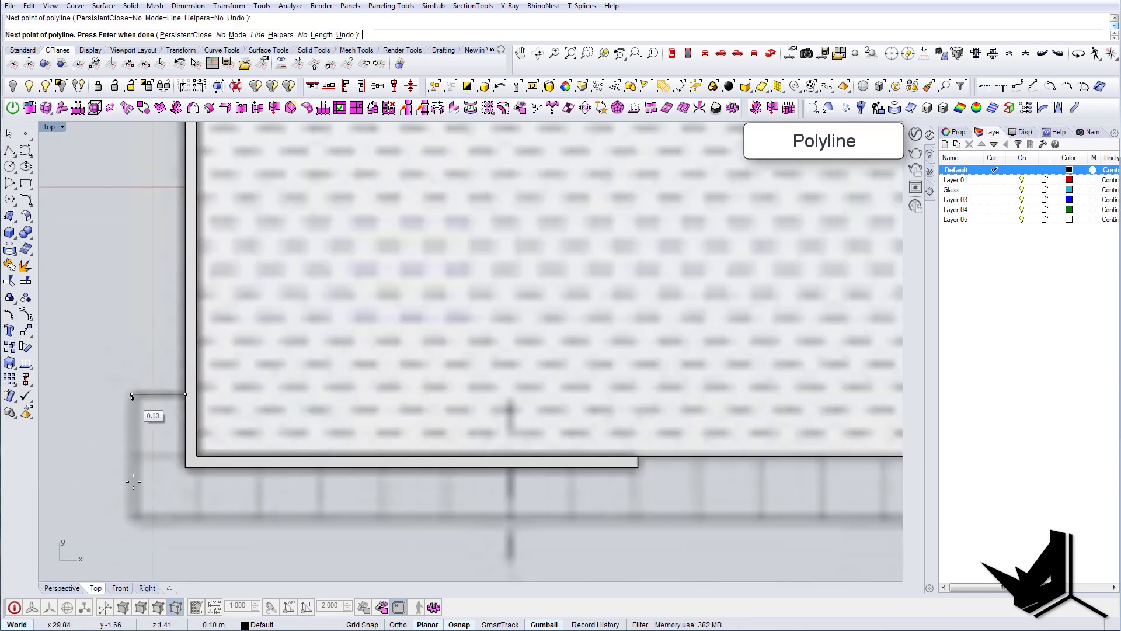
left_click(133, 517)
scroll(133, 518, "down", 8)
scroll(718, 496, "up", 5)
left_click(725, 510)
left_click(725, 407)
scroll(700, 417, "down", 5)
scroll(852, 409, "up", 8)
left_click(772, 427)
left_click(773, 383)
left_click(755, 383)
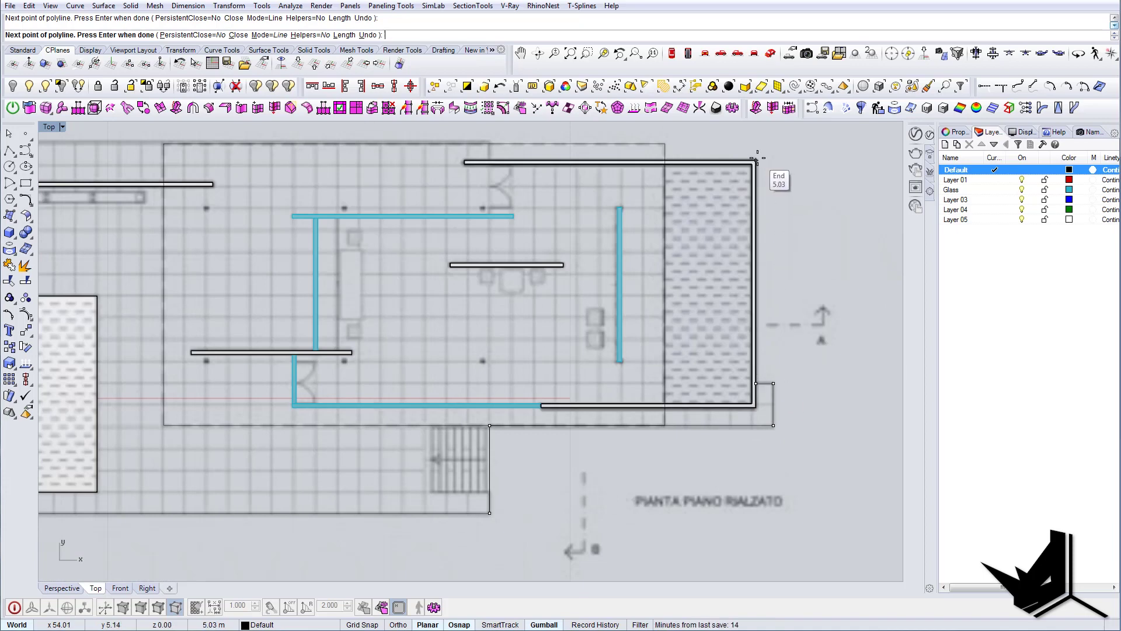
Step: Complete the podium polyline along the small pool wall, the rear podium edge and the service block's outer walls, closing it at the start point
left_click(757, 160)
left_click(664, 159)
scroll(741, 242, "down", 9)
scroll(408, 193, "up", 12)
scroll(496, 258, "down", 2)
left_click(546, 298)
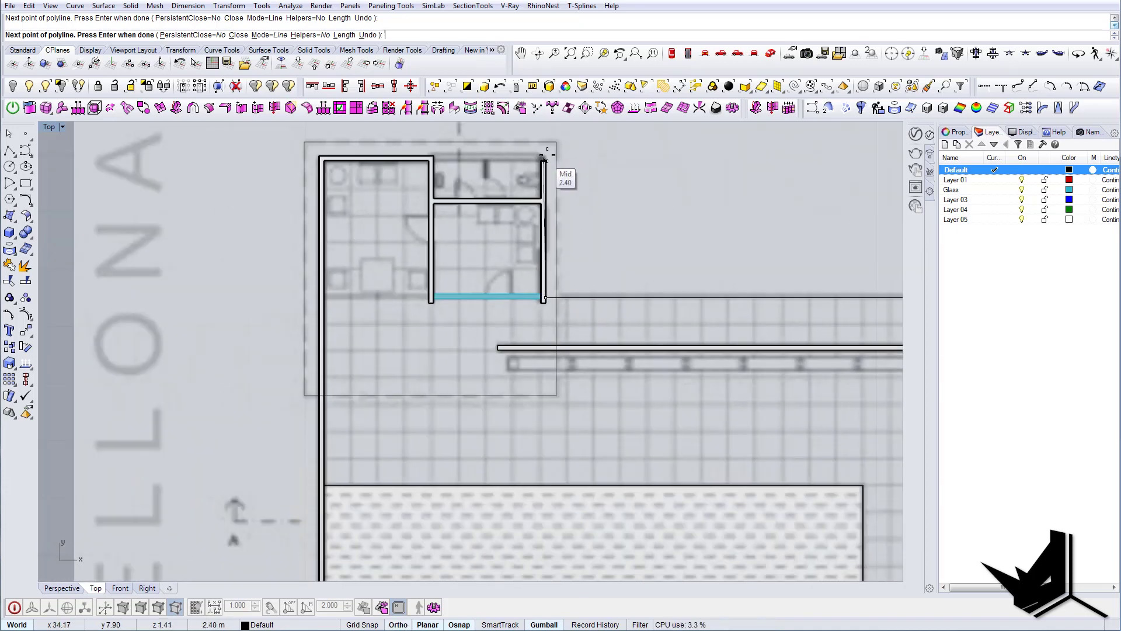
left_click(545, 157)
scroll(320, 154, "up", 12)
left_click(315, 160)
scroll(327, 167, "down", 8)
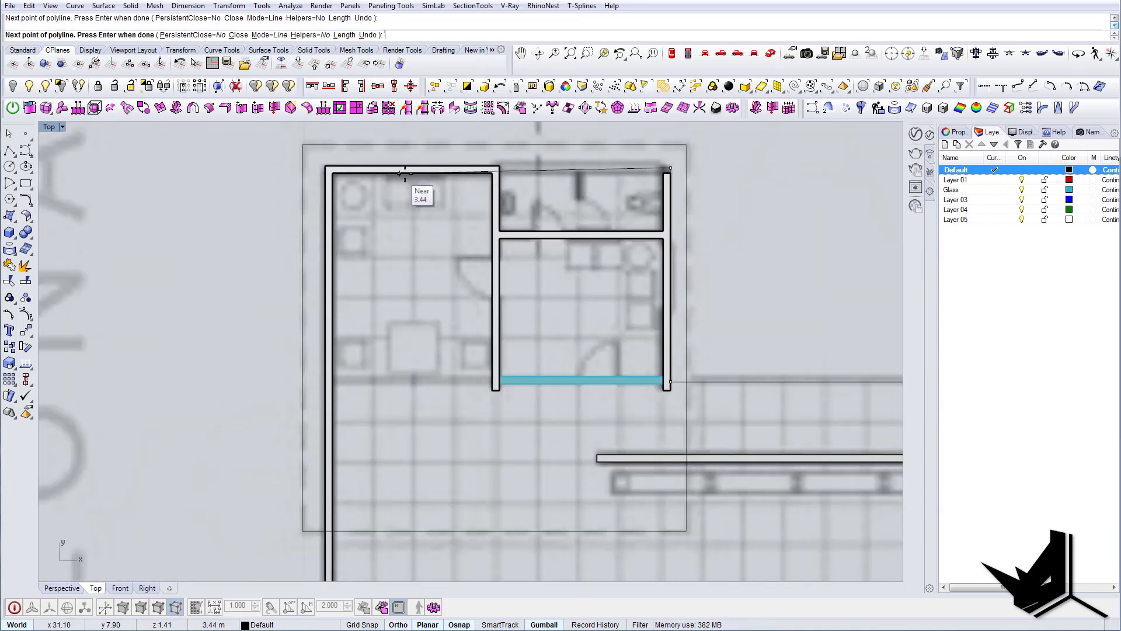
scroll(335, 165, "down", 6)
scroll(334, 165, "down", 8)
scroll(337, 359, "up", 3)
left_click(336, 363)
left_click(334, 356)
Step: Turn on the podium outline's control points and align its two corners behind the service block in Y to the wall end with SetPt
scroll(354, 328, "down", 8)
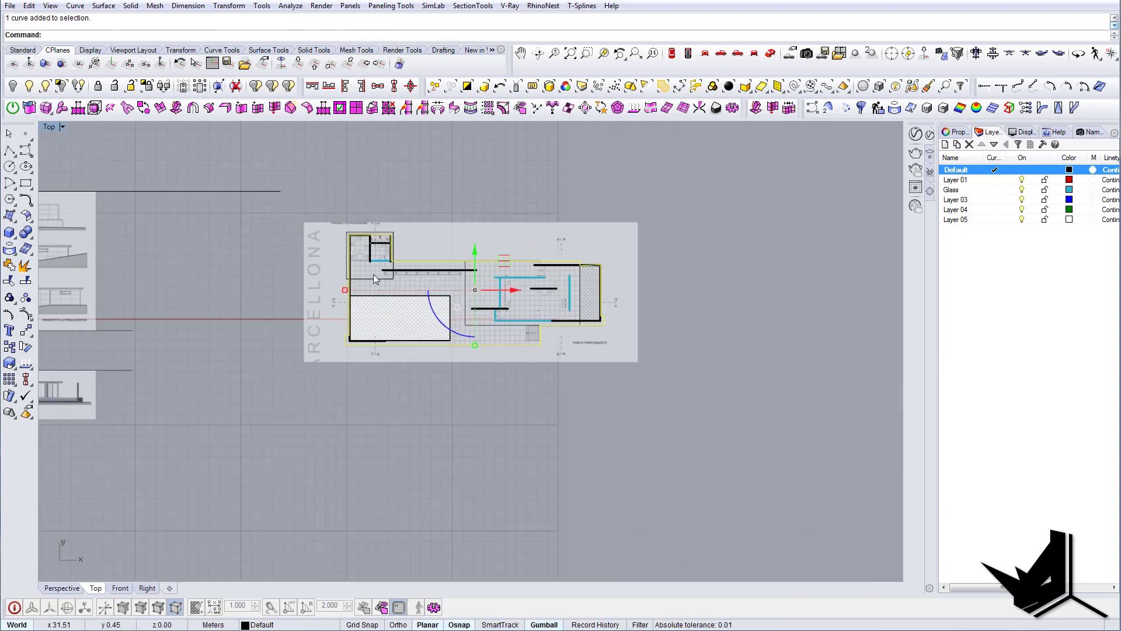
scroll(352, 232, "up", 13)
scroll(394, 289, "up", 8)
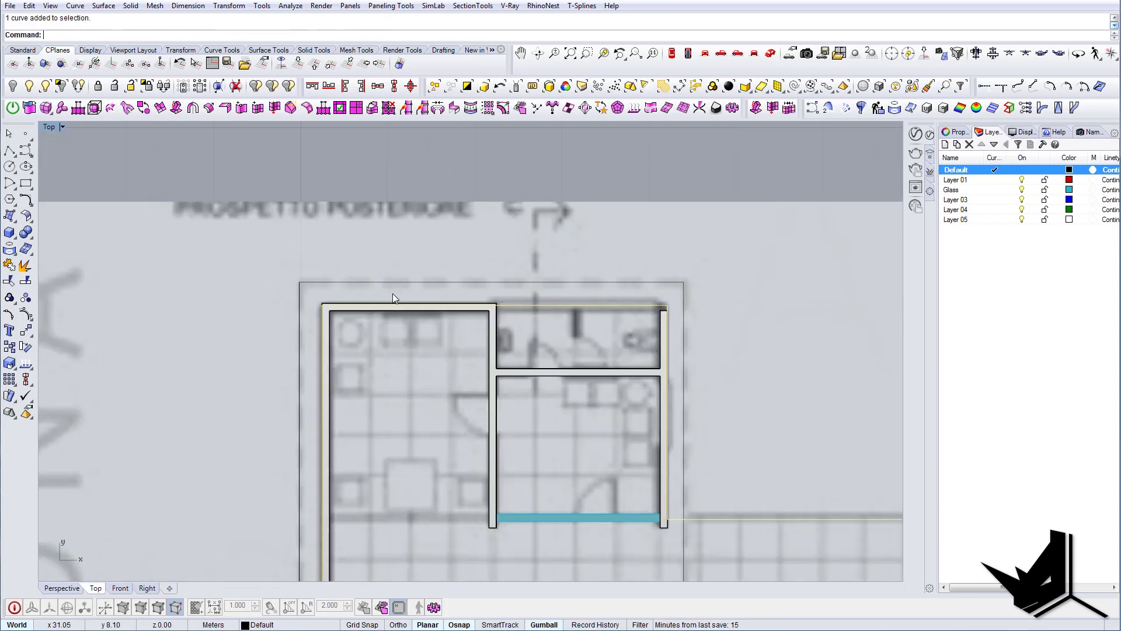
left_click(27, 330)
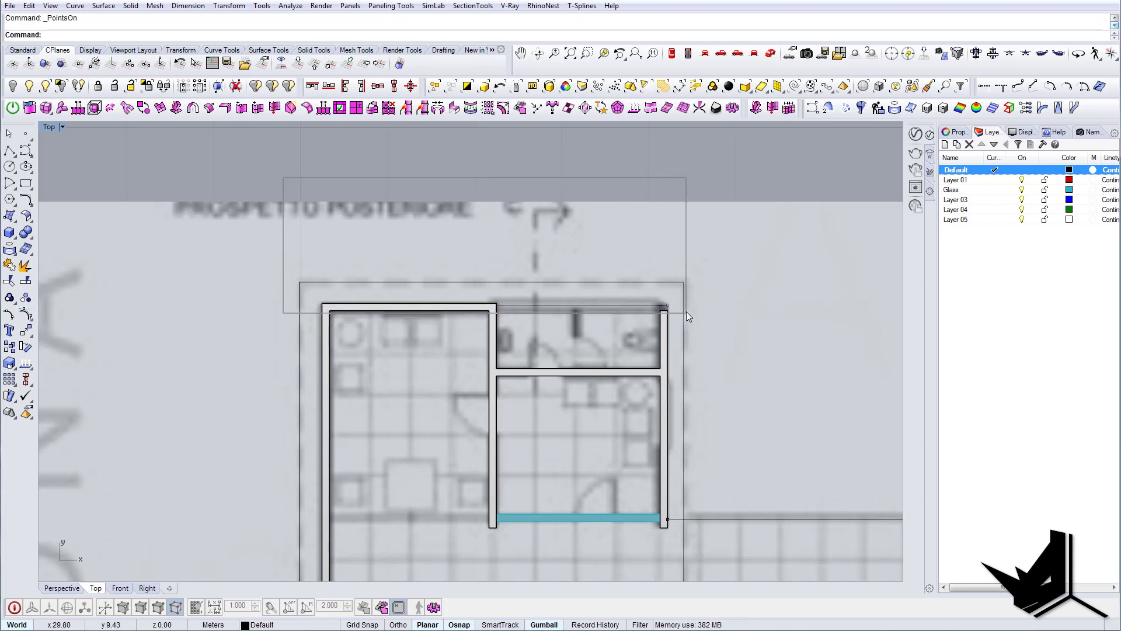
left_click_drag(687, 313, 686, 312)
key("Return")
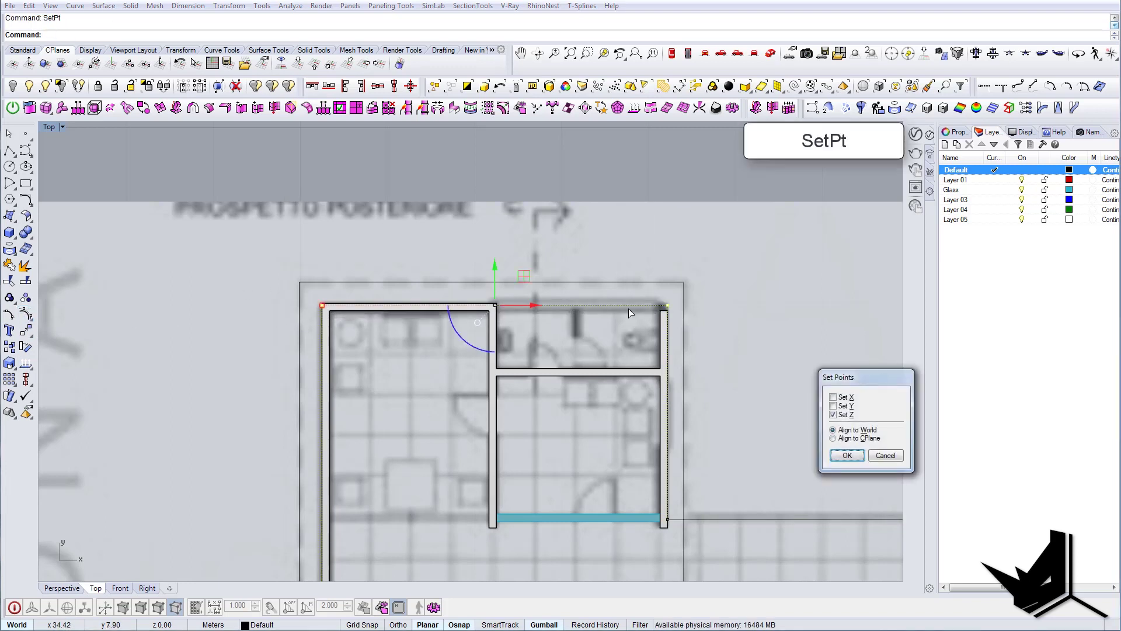
left_click(848, 455)
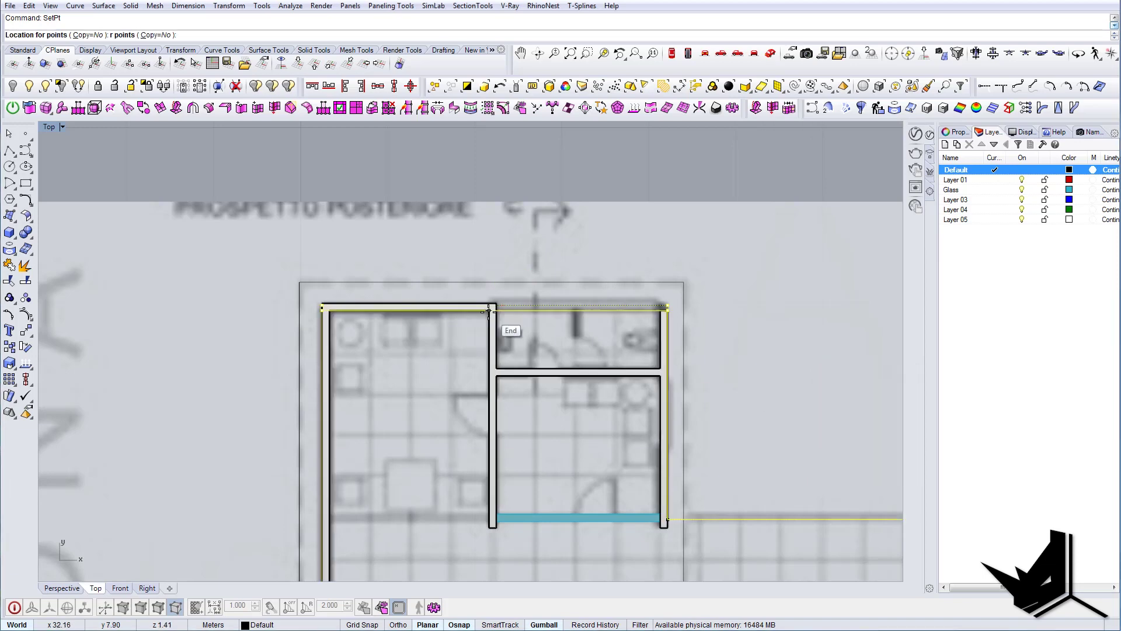
scroll(483, 263, "down", 5)
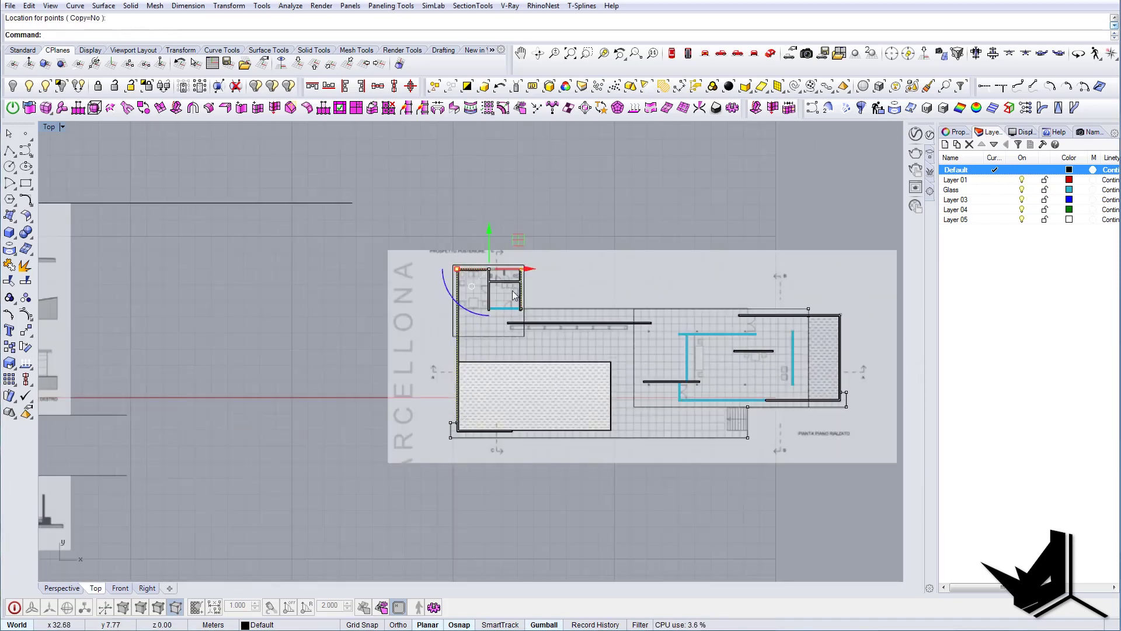
Step: Raise the podium outline above the walls in Perspective and flatten all its points in Z to the floor plan level with SetPt
scroll(359, 335, "up", 8)
left_click(379, 528)
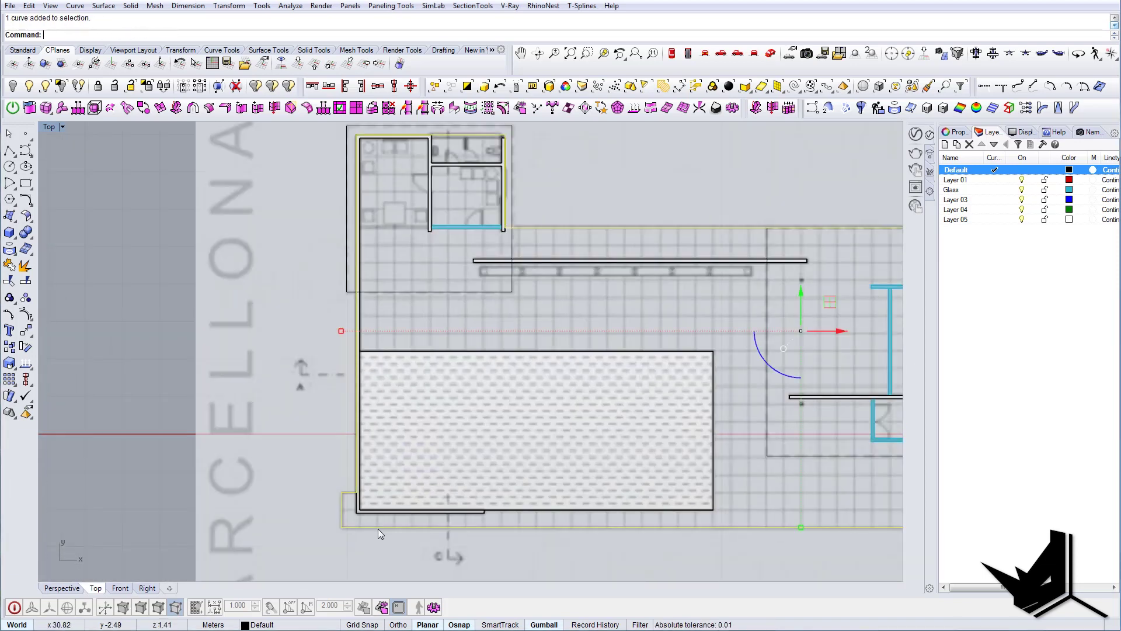
scroll(440, 373, "down", 5)
left_click(771, 55)
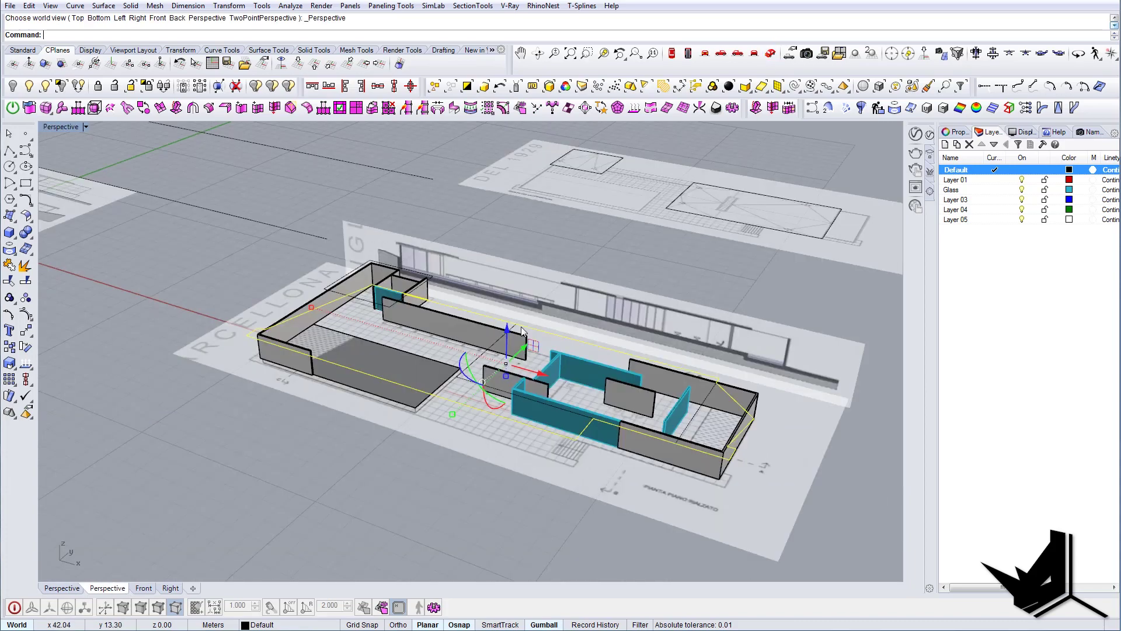
right_click_drag(373, 344, 527, 334)
left_click_drag(498, 331, 496, 155)
right_click_drag(386, 219, 509, 304)
type("S")
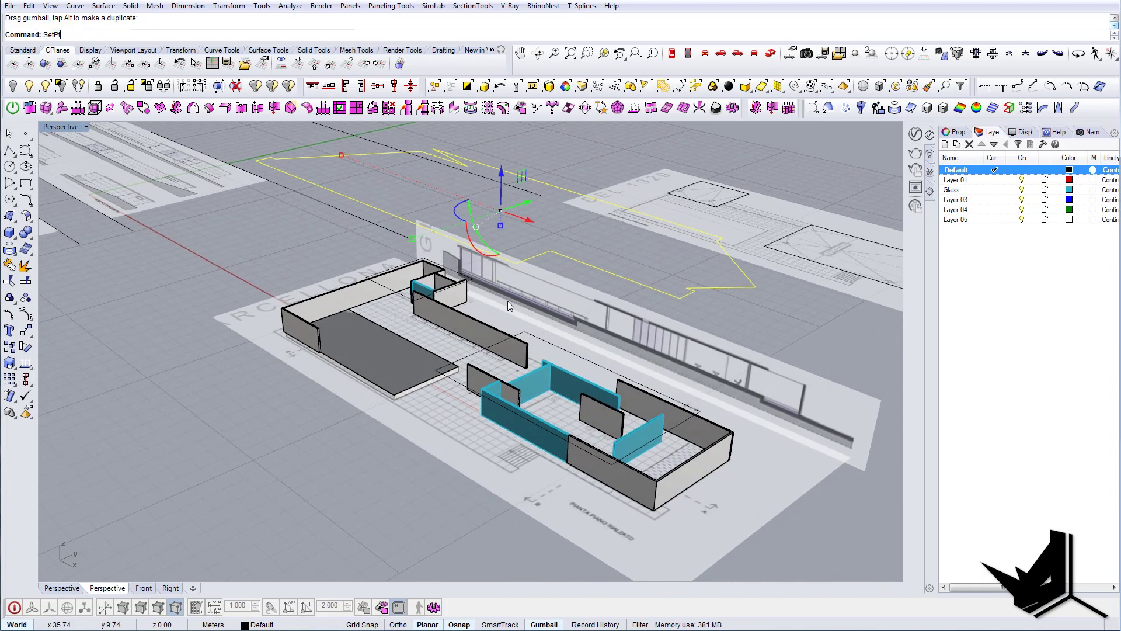
type("etPt")
key("Return")
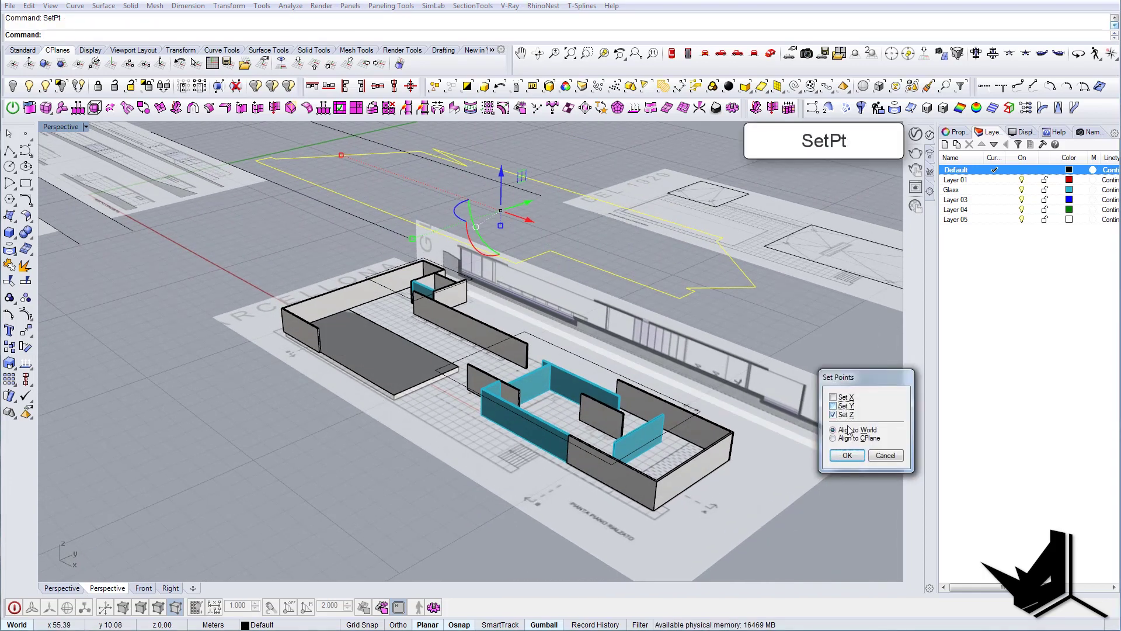
left_click(847, 454)
right_click_drag(563, 507, 525, 445)
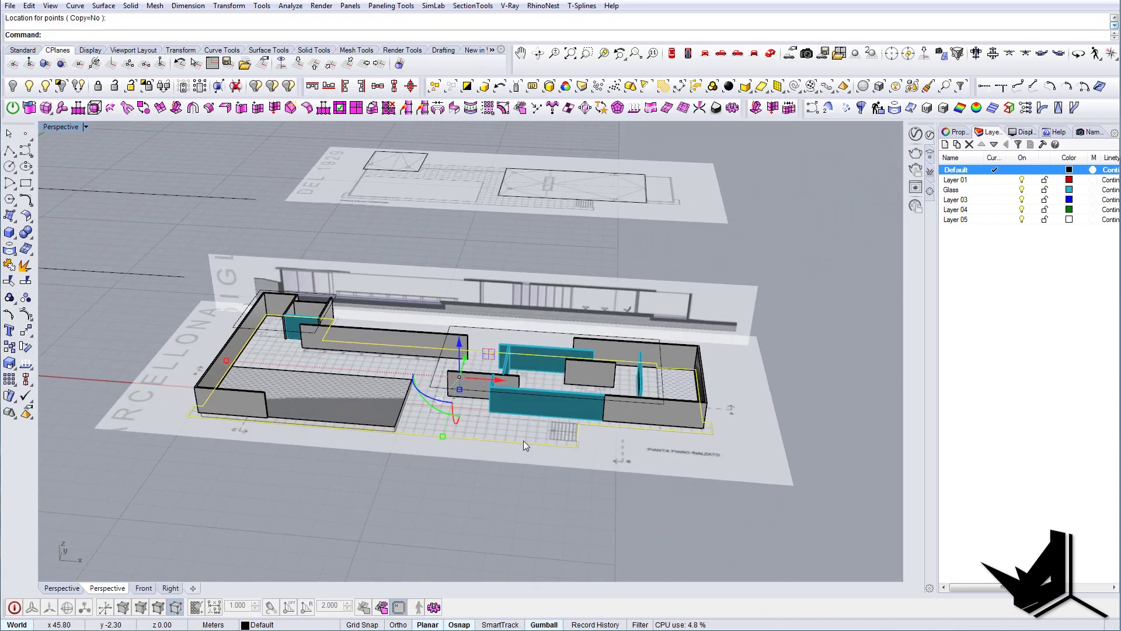
Step: Create a planar surface from the podium outline and select it
type("ps")
key("Return")
key("Escape")
scroll(498, 435, "up", 7)
left_click(506, 422)
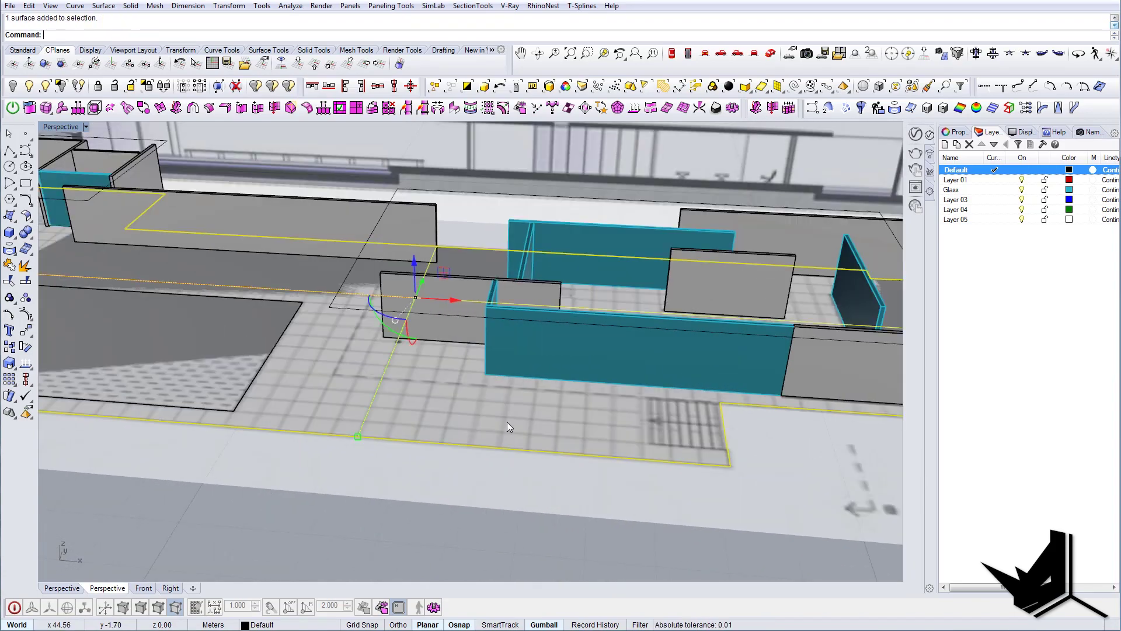
Step: Extrude the podium surface about 0.76 m downward as a solid, matching the base line on the section drawing, and check it in Perspective
scroll(507, 425, "down", 6)
right_click_drag(507, 425, 443, 362)
scroll(457, 403, "down", 3)
scroll(440, 364, "up", 3)
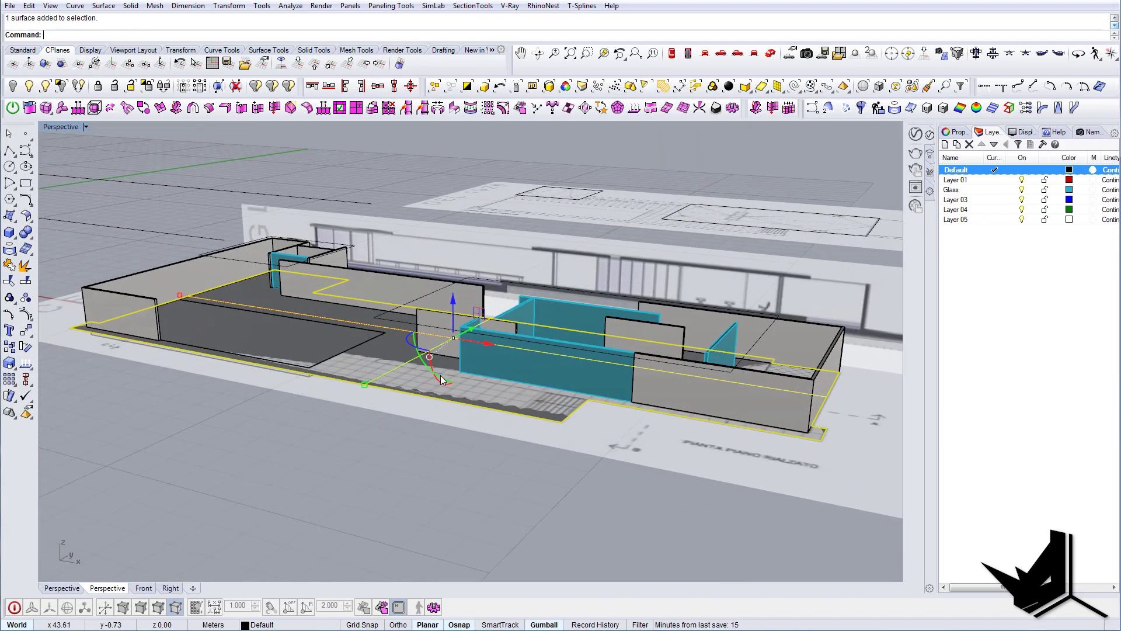
type("ExtrudeSrf")
key("Return")
left_click(754, 54)
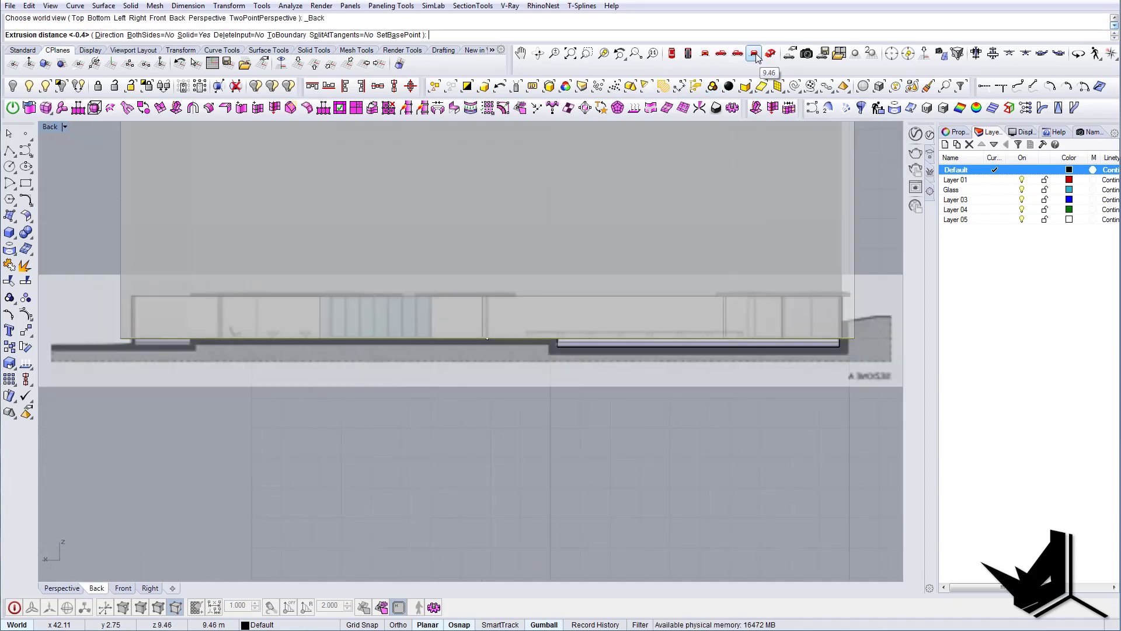
scroll(561, 358, "up", 3)
left_click(561, 357)
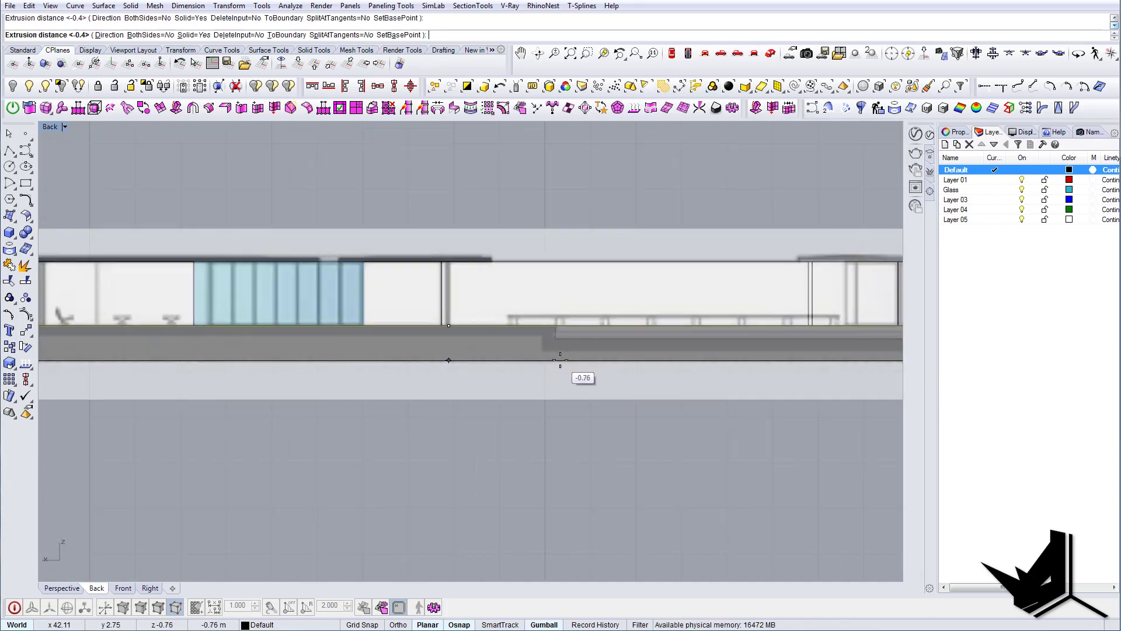
left_click(770, 54)
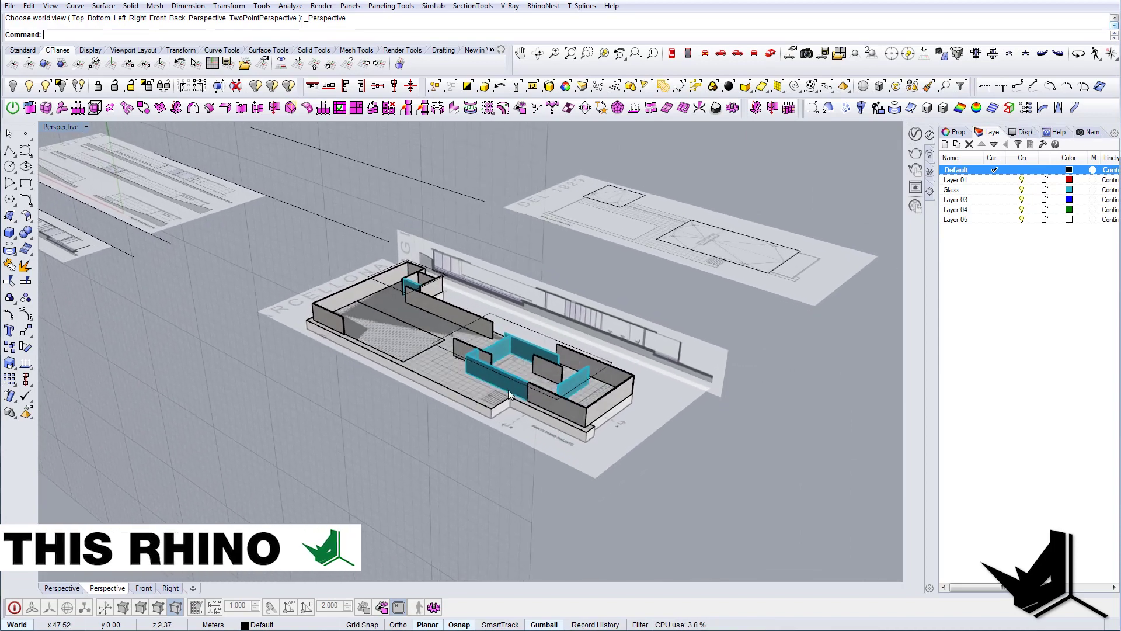
scroll(515, 412, "up", 5)
scroll(514, 412, "down", 6)
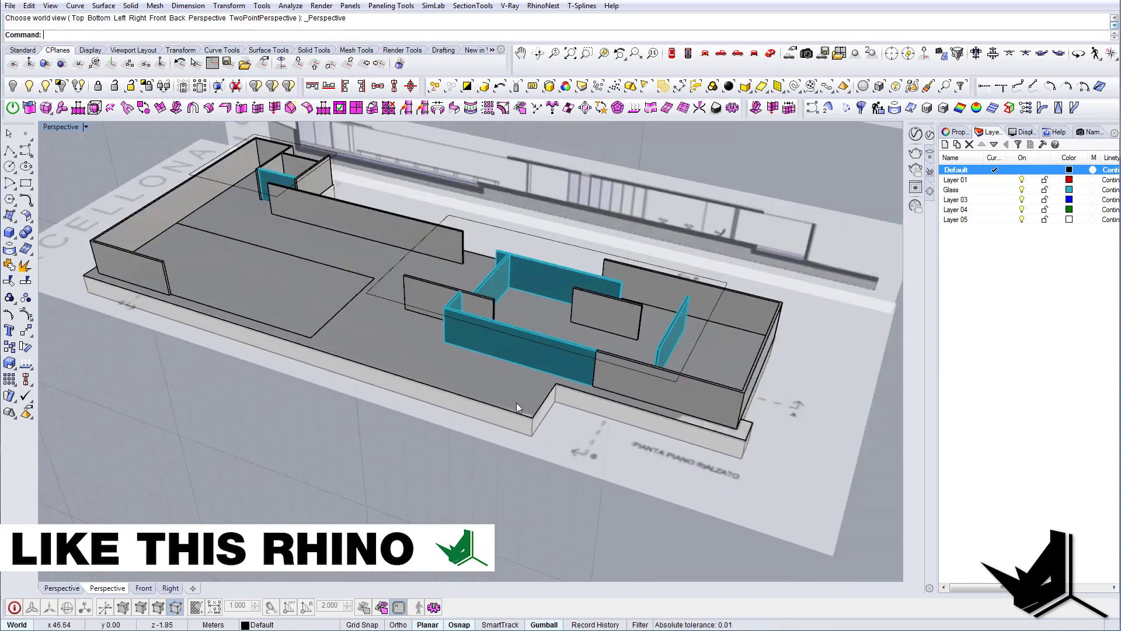
Step: Trace the podium staircase with a rectangle in Top view and draw the first step line across it
left_click(672, 54)
right_click_drag(552, 370, 508, 331)
scroll(518, 396, "up", 16)
type("rec")
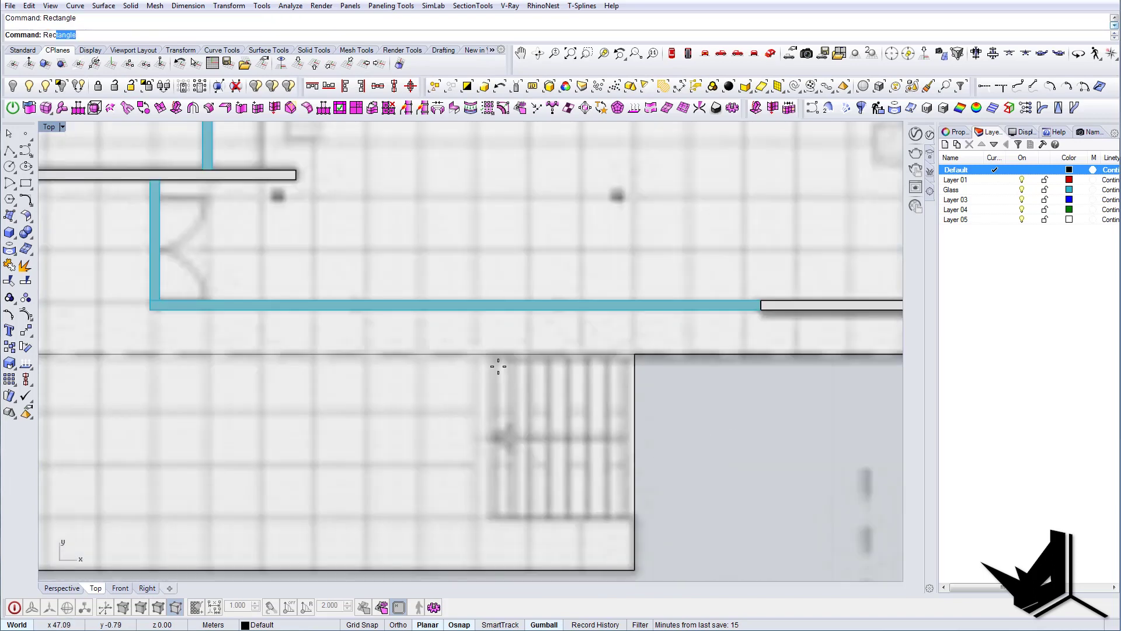
key("Return")
left_click(634, 514)
left_click(491, 354)
right_click_drag(538, 442, 522, 433)
type("line")
key("Return")
left_click(489, 506)
left_click(490, 345)
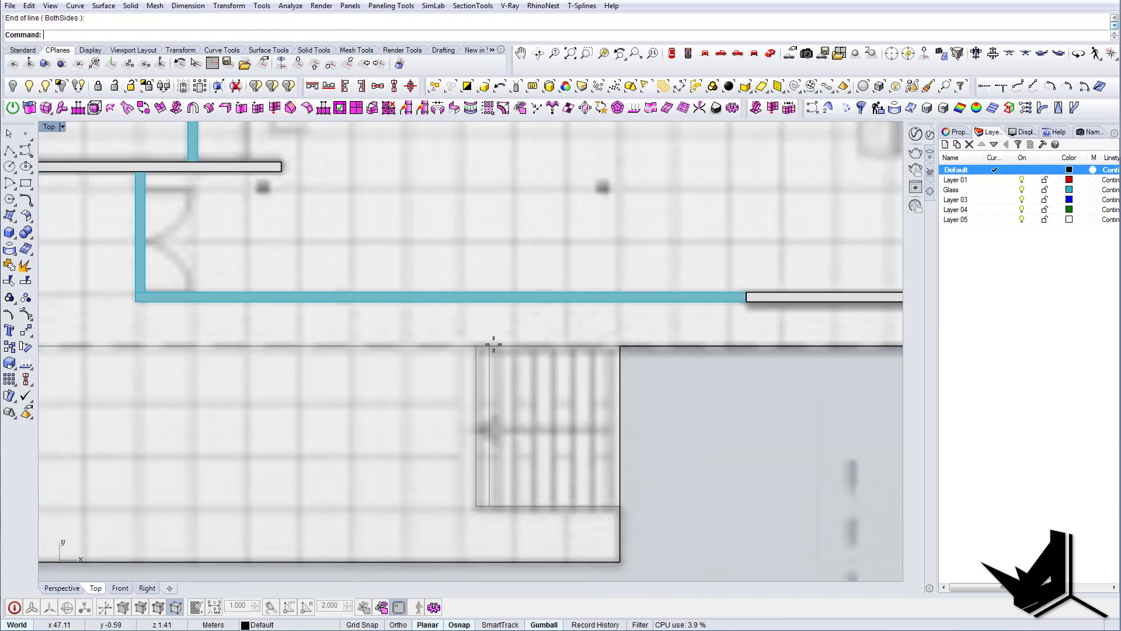
Step: Copy the step line along the staircase to each step position shown on the plan
type("copy")
key("Return")
left_click(476, 346)
left_click(495, 346)
left_click(515, 346)
left_click(555, 345)
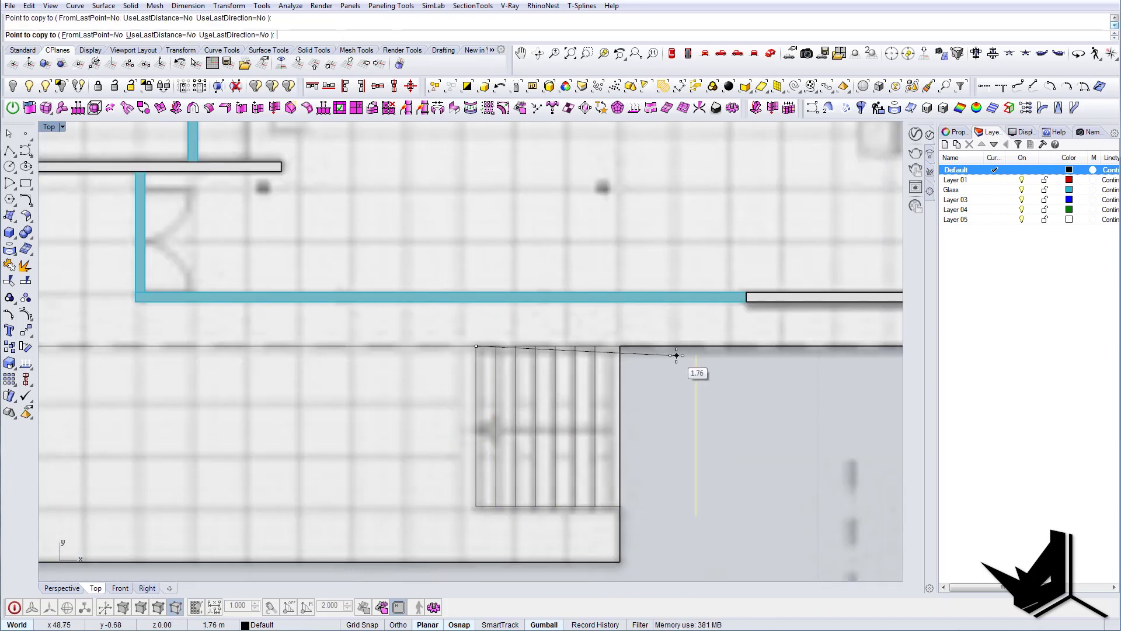
key("Escape")
scroll(649, 417, "down", 6)
right_click_drag(649, 417, 551, 424)
Step: Select the scattered step lines in Perspective and align them in Z to the staircase rectangle's level with SetPt
left_click(770, 53)
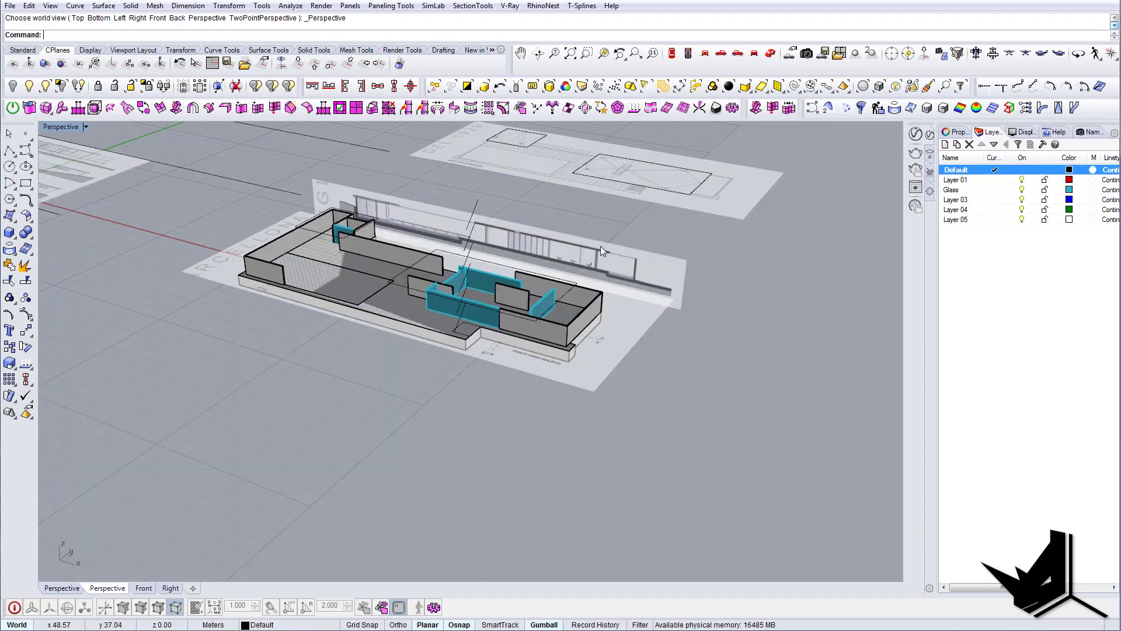
right_click_drag(525, 324, 375, 336)
left_click_drag(363, 214, 441, 386)
right_click_drag(441, 386, 508, 414)
scroll(444, 414, "up", 8)
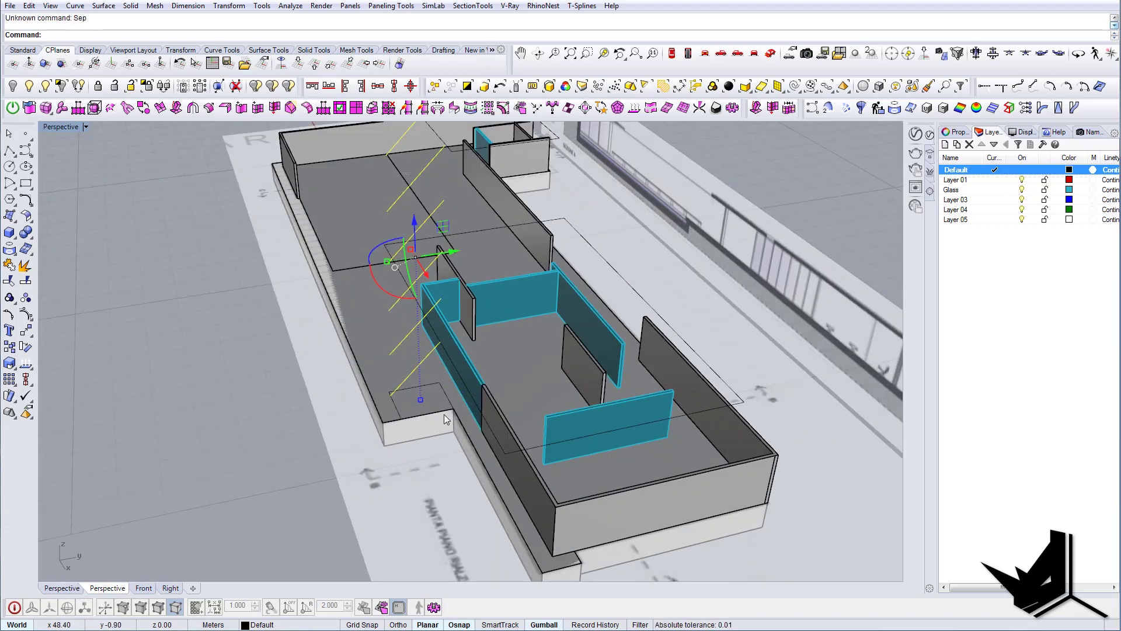
right_click_drag(433, 340, 416, 346, "shift")
type("SetPt")
key("Return")
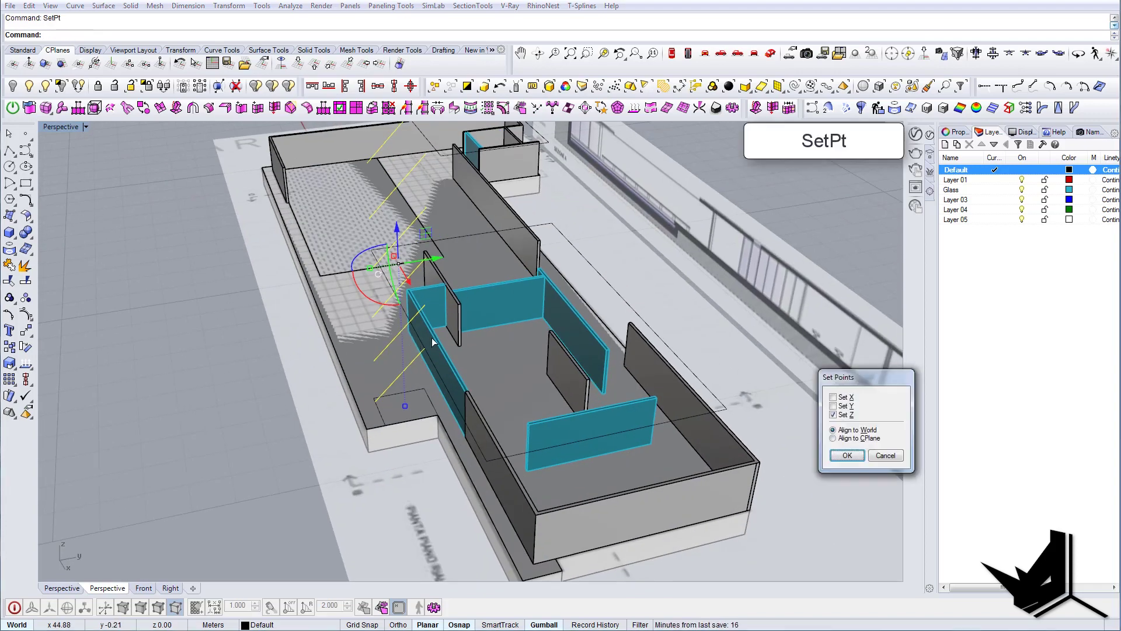
key("Return")
left_click(382, 426)
right_click_drag(382, 424, 518, 398)
scroll(482, 423, "up", 8)
key("Escape")
Step: Hide everything except the podium and the staircase curves, leaving the reference plans displayed
scroll(375, 430, "up", 4)
right_click_drag(417, 404, 191, 312)
left_click_drag(476, 498, 478, 498)
right_click_drag(345, 497, 448, 459)
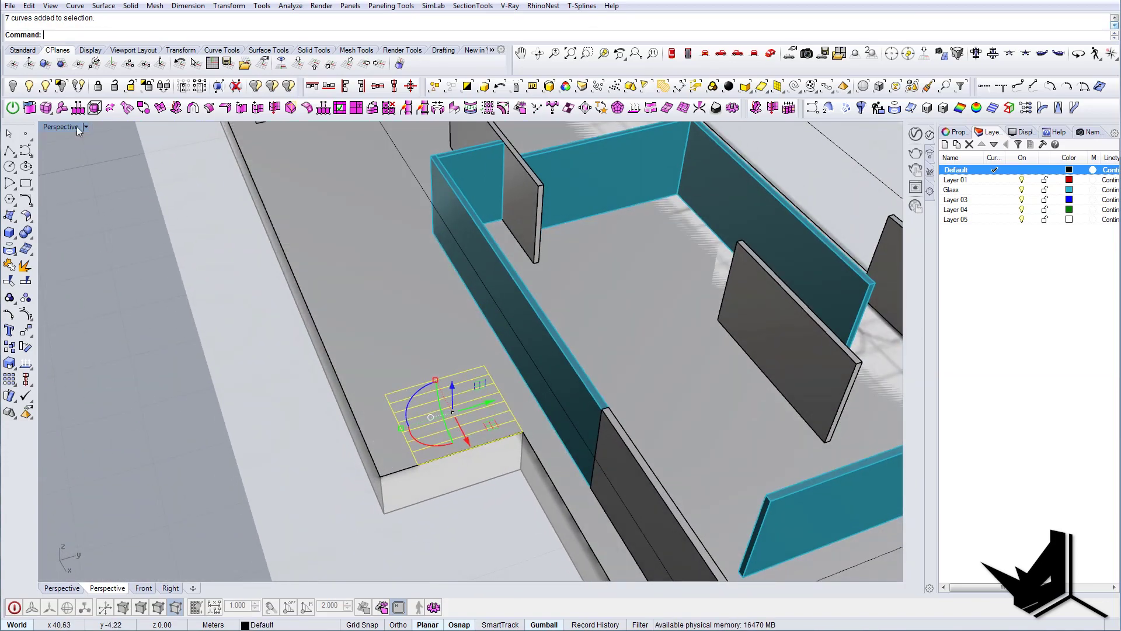
left_click(416, 485, "shift")
left_click(60, 87)
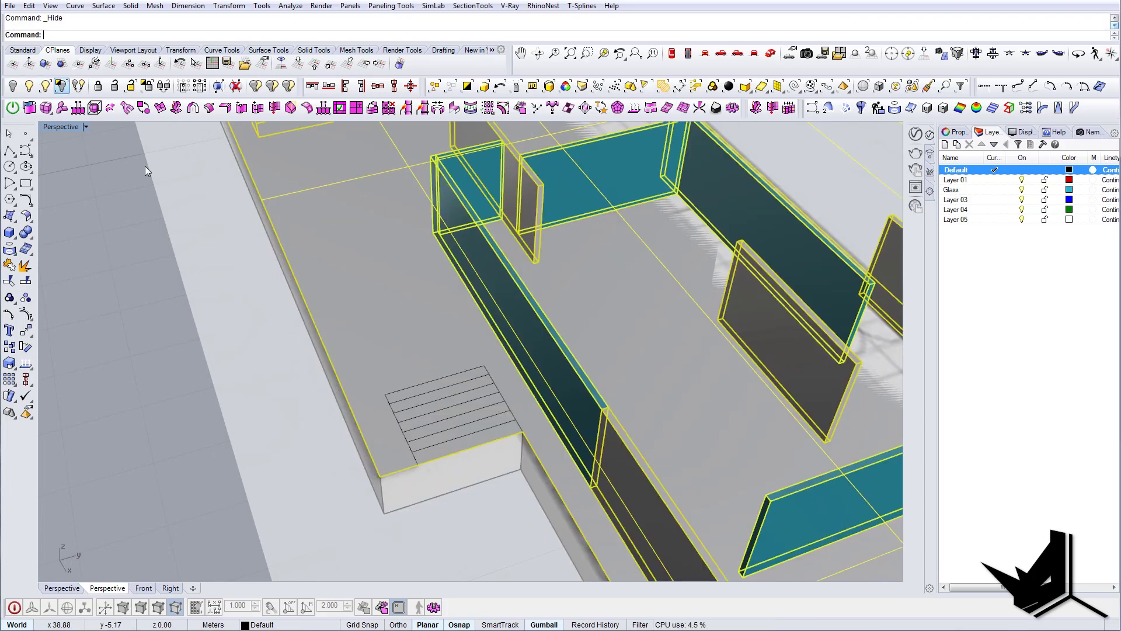
right_click_drag(351, 327, 677, 51)
left_click(673, 53)
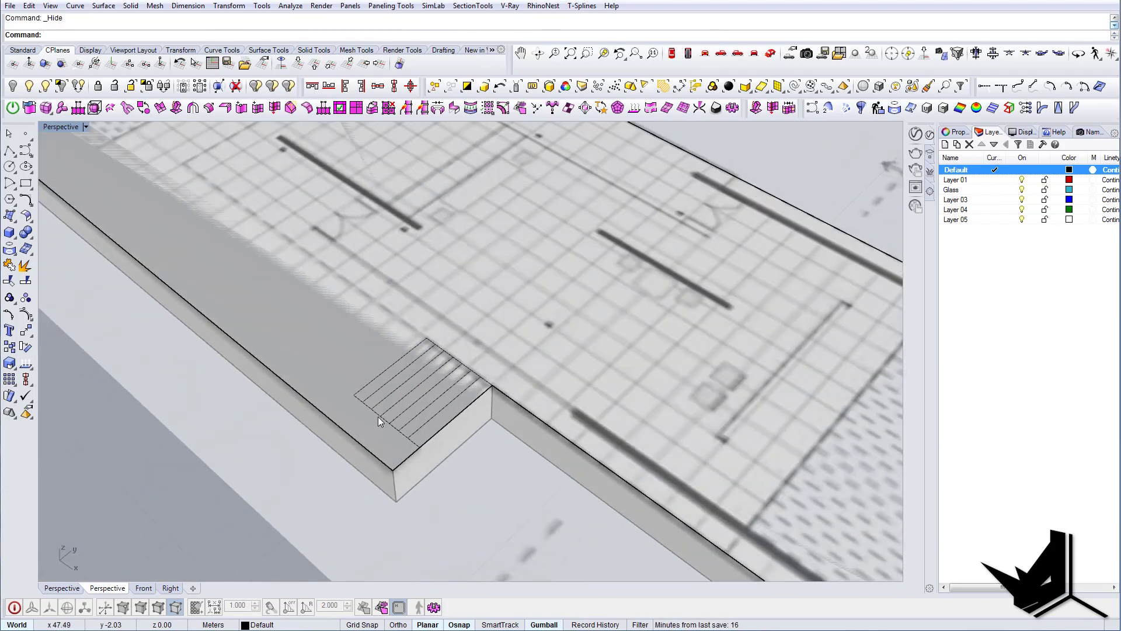
Step: Extrude the staircase rectangle vertically with the gumball into an open box that passes through the podium
left_click(378, 416)
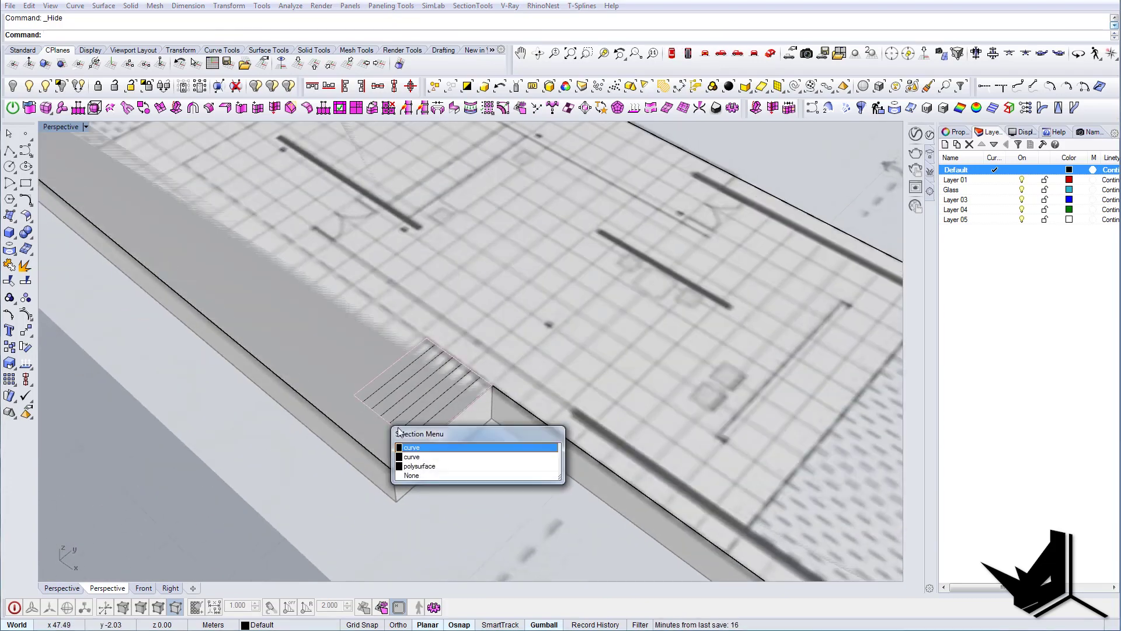
left_click(436, 448)
right_click_drag(439, 449, 442, 377)
left_click_drag(429, 307, 430, 376, "ctrl+alt")
right_click_drag(431, 376, 429, 418)
Step: Boolean-split the podium with the open staircase box and delete the box used as the cutter
type("Bs")
key("Return")
left_click(430, 435)
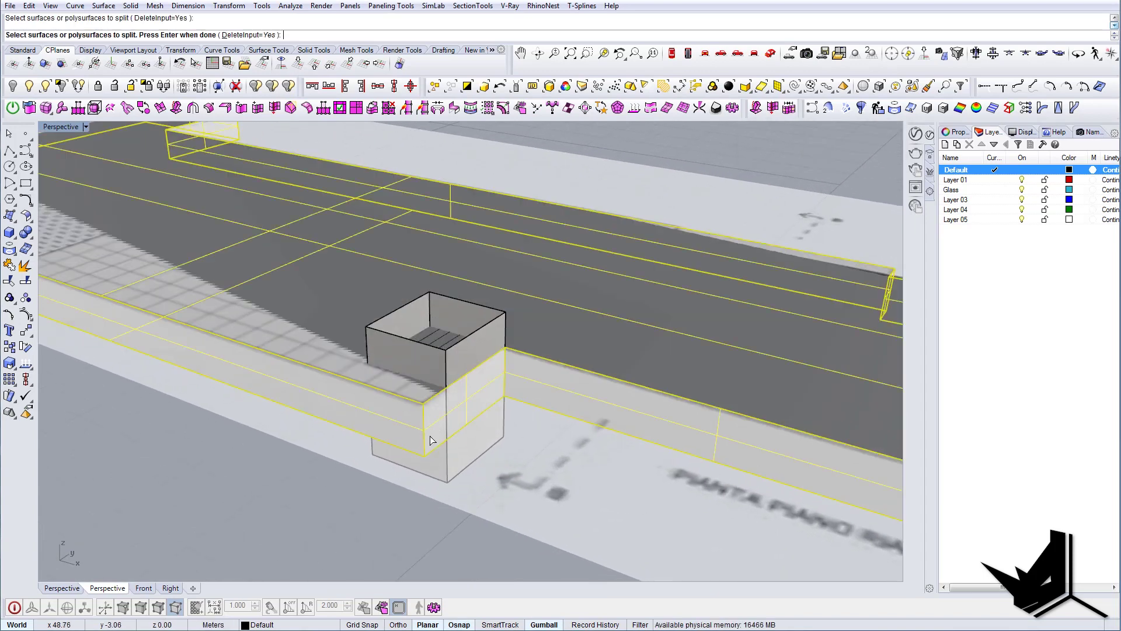
key("Return")
left_click(463, 357)
key("Return")
left_click(475, 390)
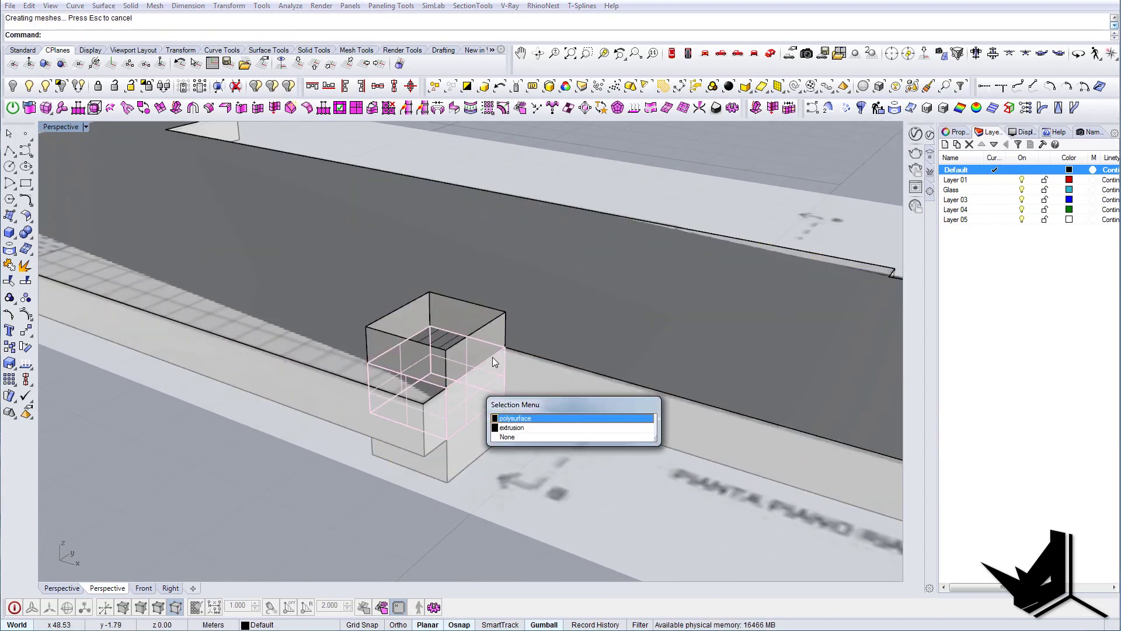
left_click(485, 337)
key("Delete")
Step: Isolate the separated staircase block together with its step curves by hiding all other unlocked objects
left_click(482, 375)
scroll(436, 338, "up", 3)
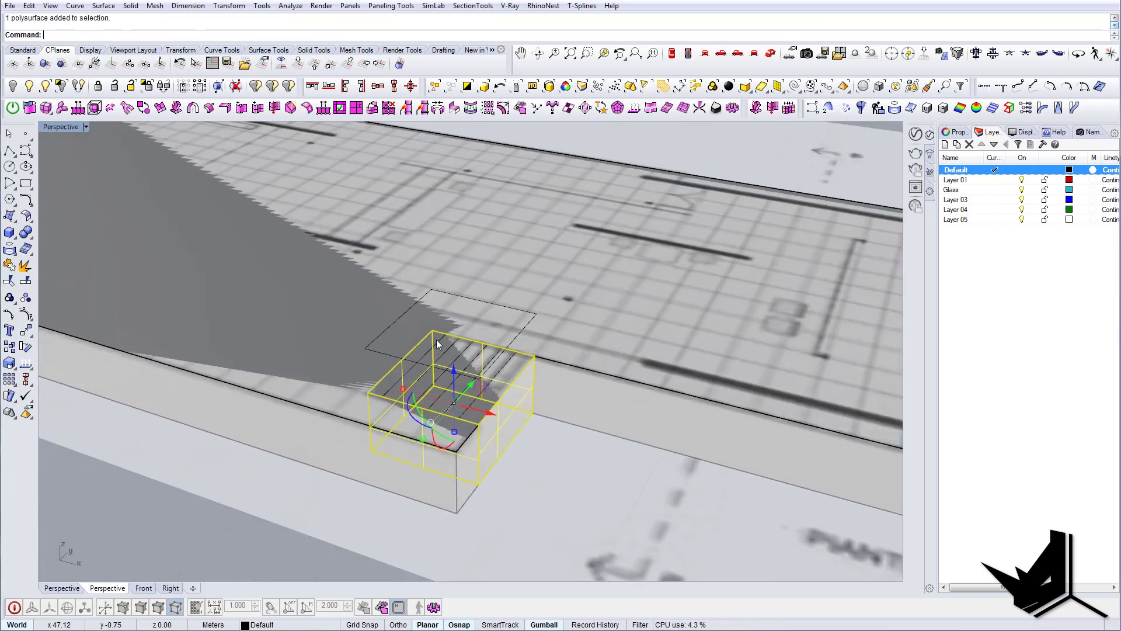
type("SC")
right_click_drag(457, 351, 212, 282)
left_click(212, 282)
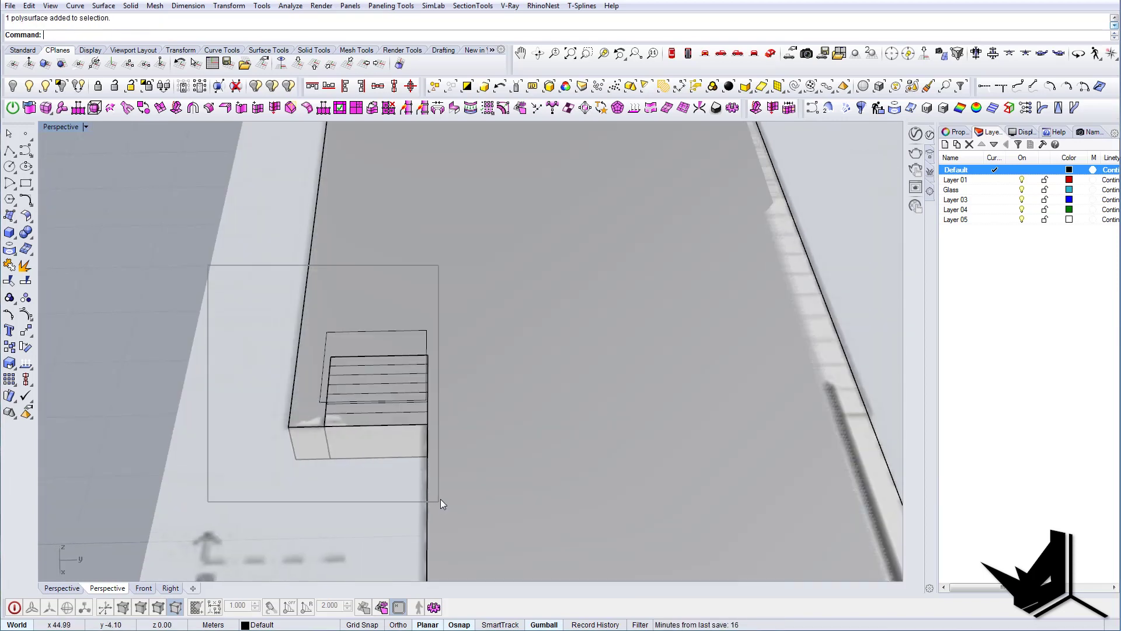
left_click_drag(440, 500, 441, 502)
right_click_drag(379, 482, 476, 429)
left_click(61, 87)
Step: Unlock the reference plans, hide the floor plan around the staircase block, and delete the leftover rectangle above the block
right_click_drag(315, 252, 311, 474)
type("U")
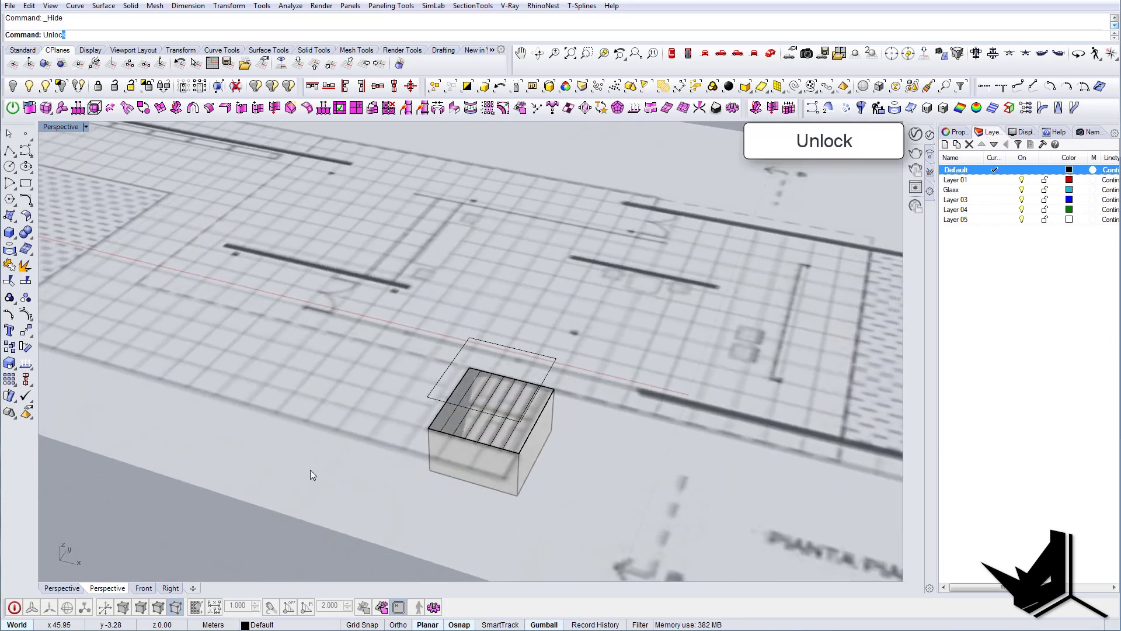
type("nloc")
key("Return")
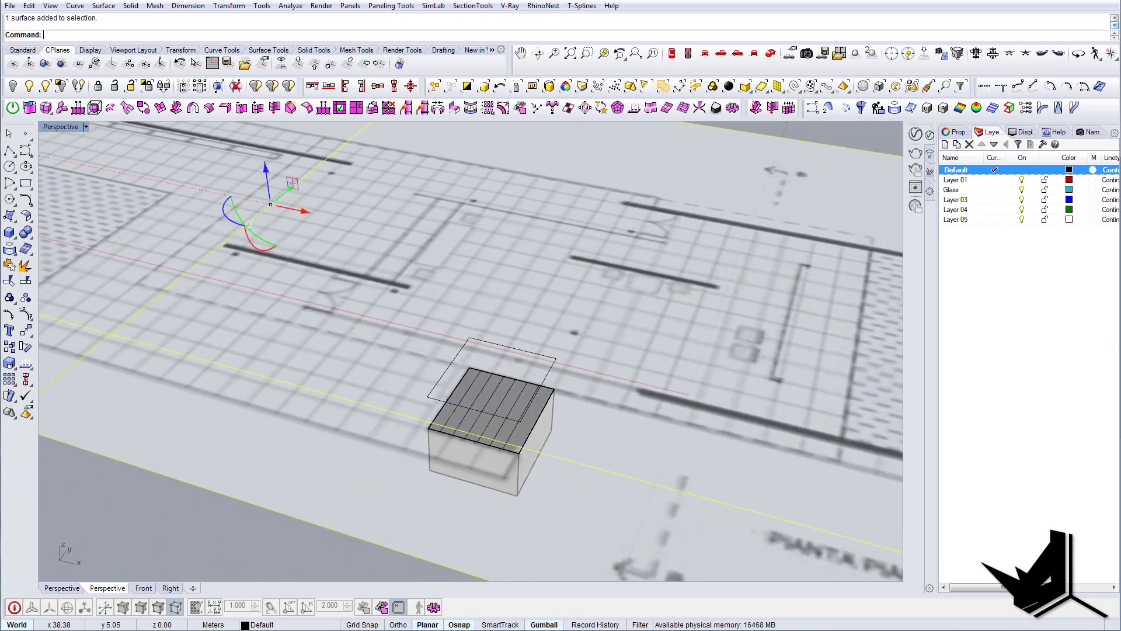
left_click(13, 85)
right_click_drag(413, 337, 450, 318)
left_click(524, 332)
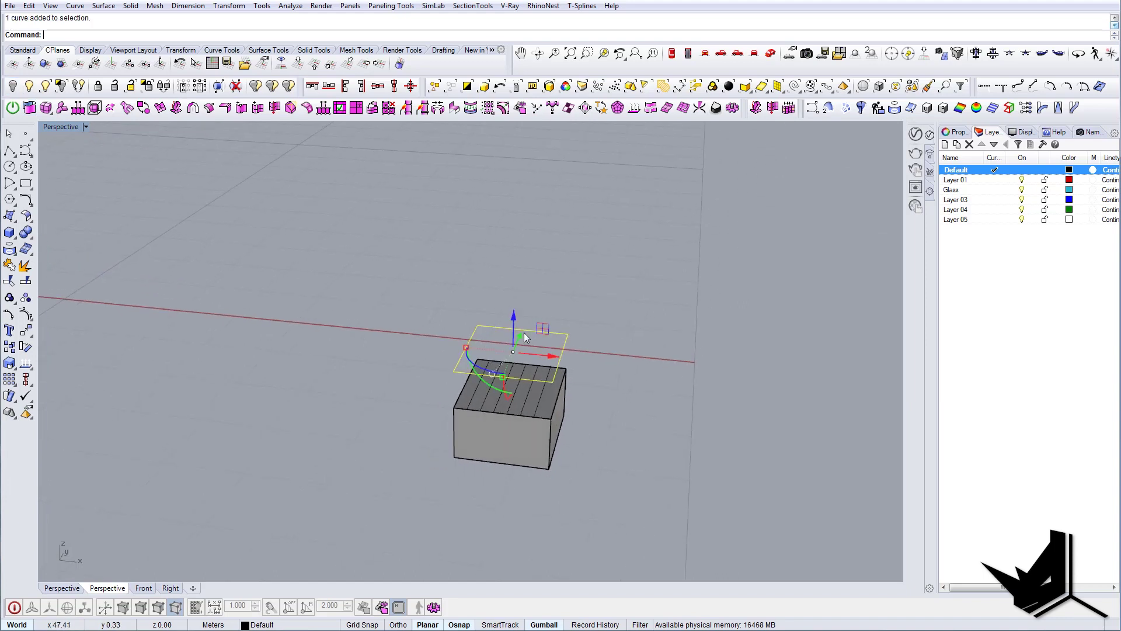
key("Delete")
Step: Extrude the step lines downward with the gumball into vertical surfaces that pass completely through the staircase block
right_click_drag(524, 332, 483, 331)
left_click_drag(607, 408, 609, 410)
left_click_drag(519, 334, 519, 444, "ctrl")
right_click_drag(561, 409, 555, 315)
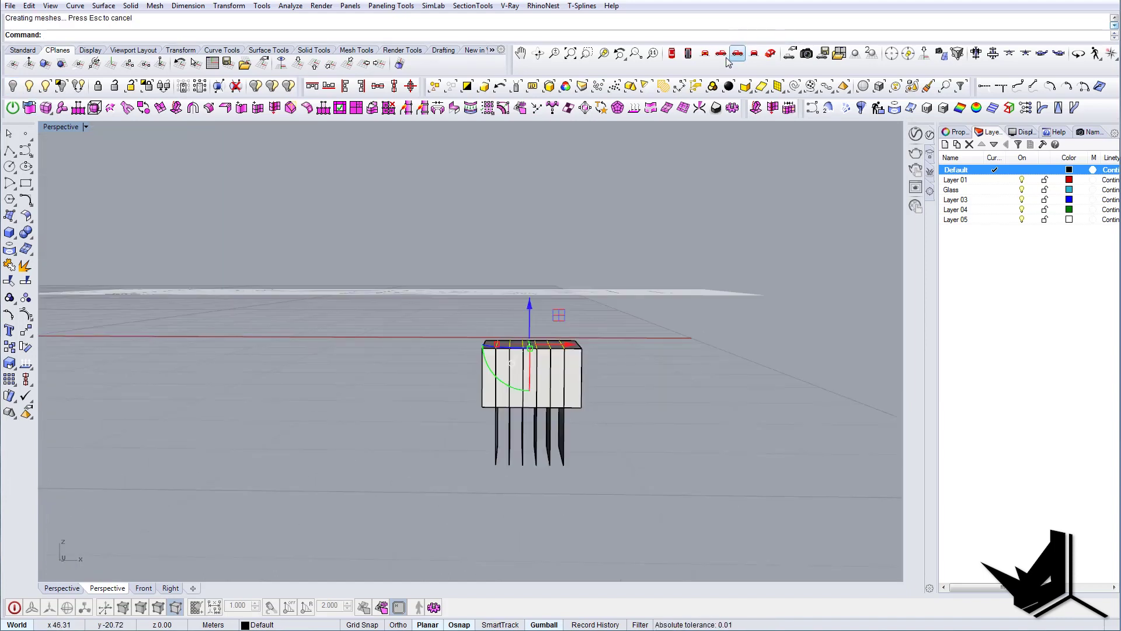
Step: In Back view, draw a horizontal guide line from the block's lower corner and a vertical line matching the block's height beside it
left_click(721, 54)
left_click(737, 54)
left_click(754, 54)
scroll(531, 363, "up", 8)
right_click_drag(503, 384, 467, 387)
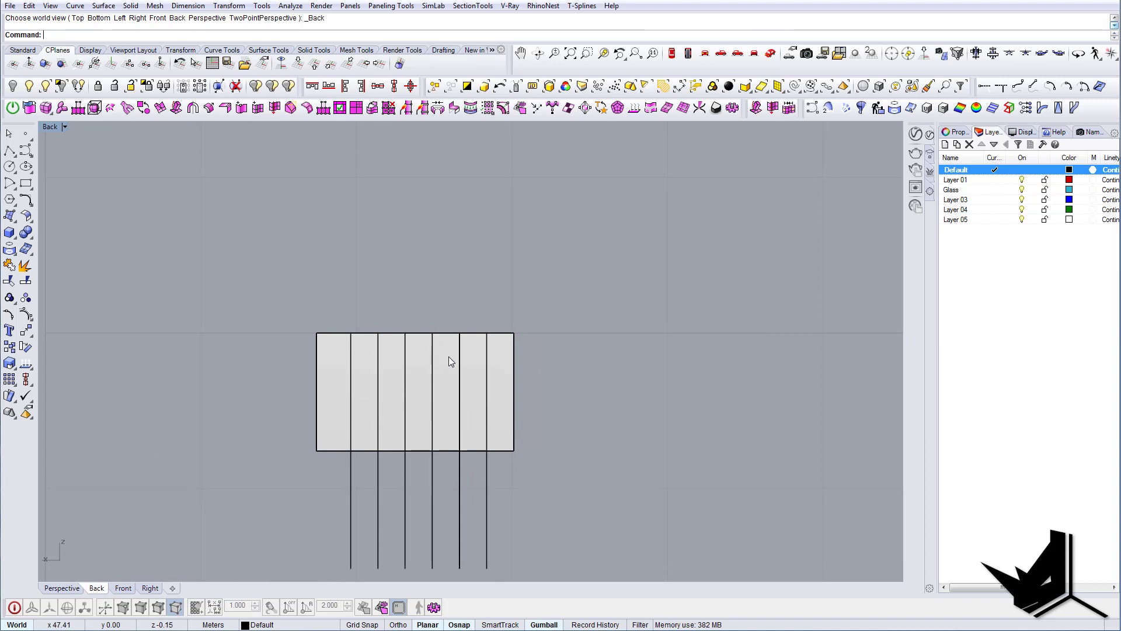
right_click_drag(513, 398, 483, 404)
left_click(489, 461)
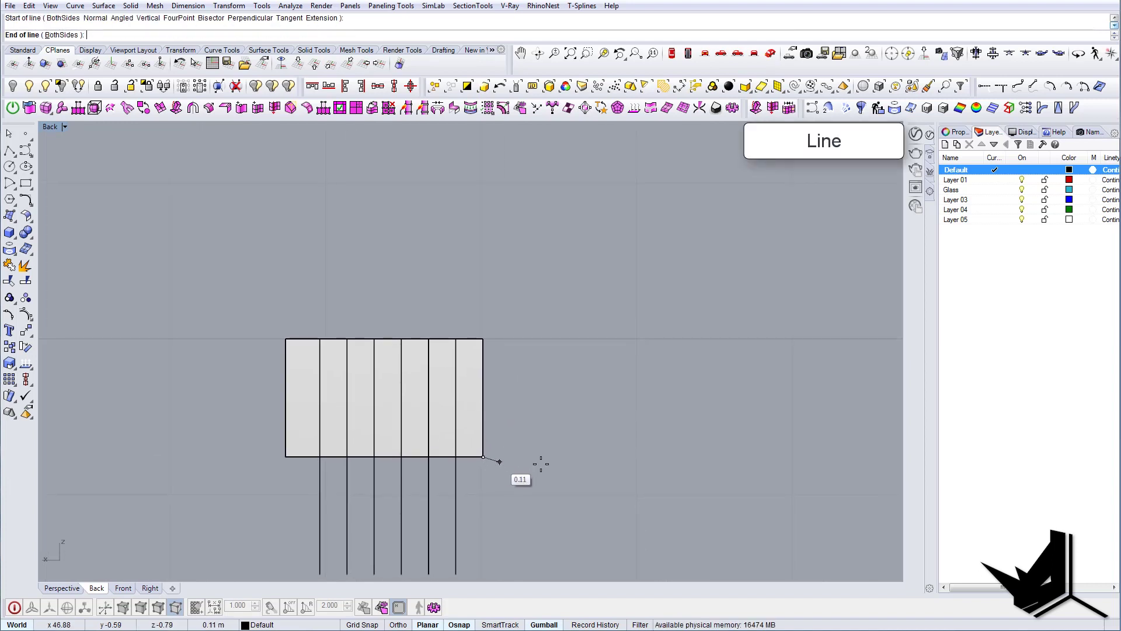
right_click(535, 467)
left_click(523, 457)
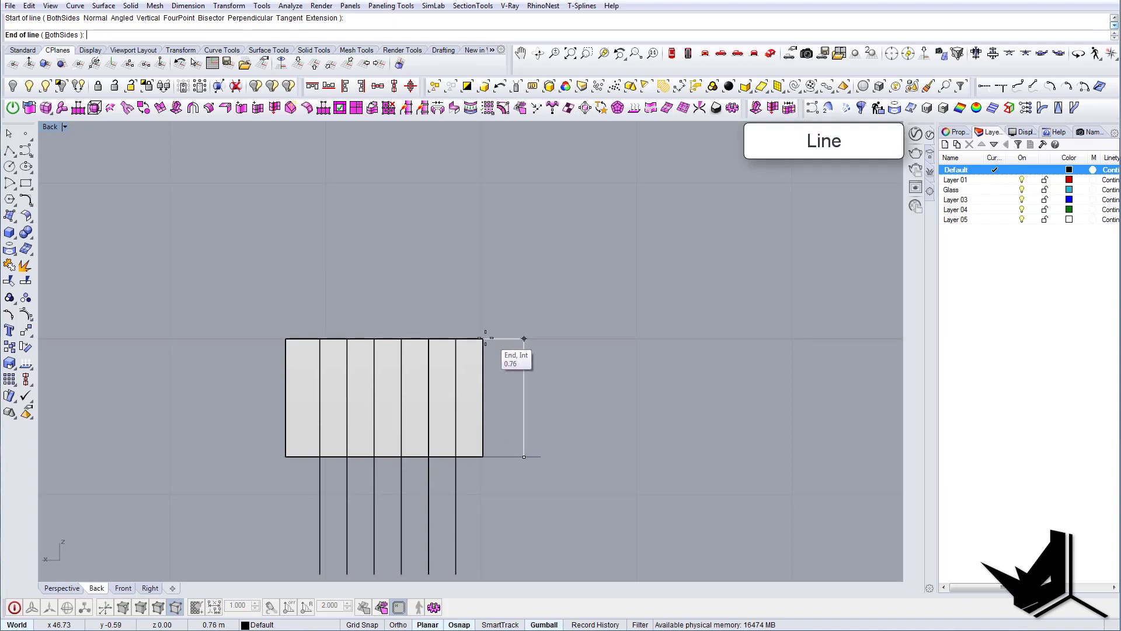
left_click(536, 372)
left_click(524, 365)
Step: Divide the vertical guide line into 7 segments with Divide
type("Div")
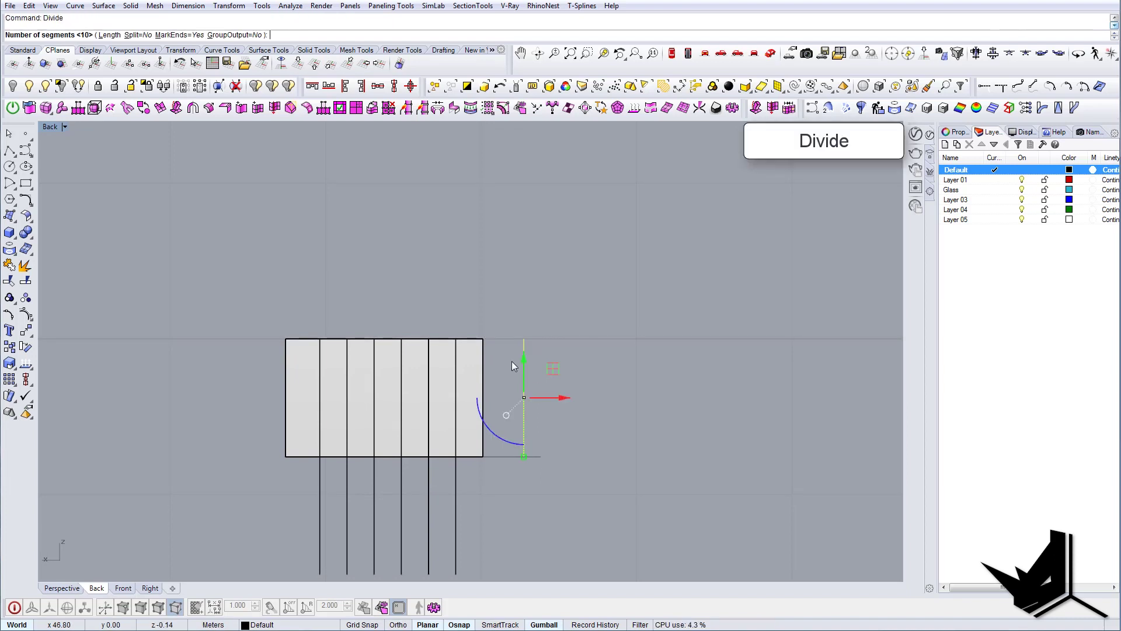
key("Return")
right_click_drag(536, 337, 598, 356)
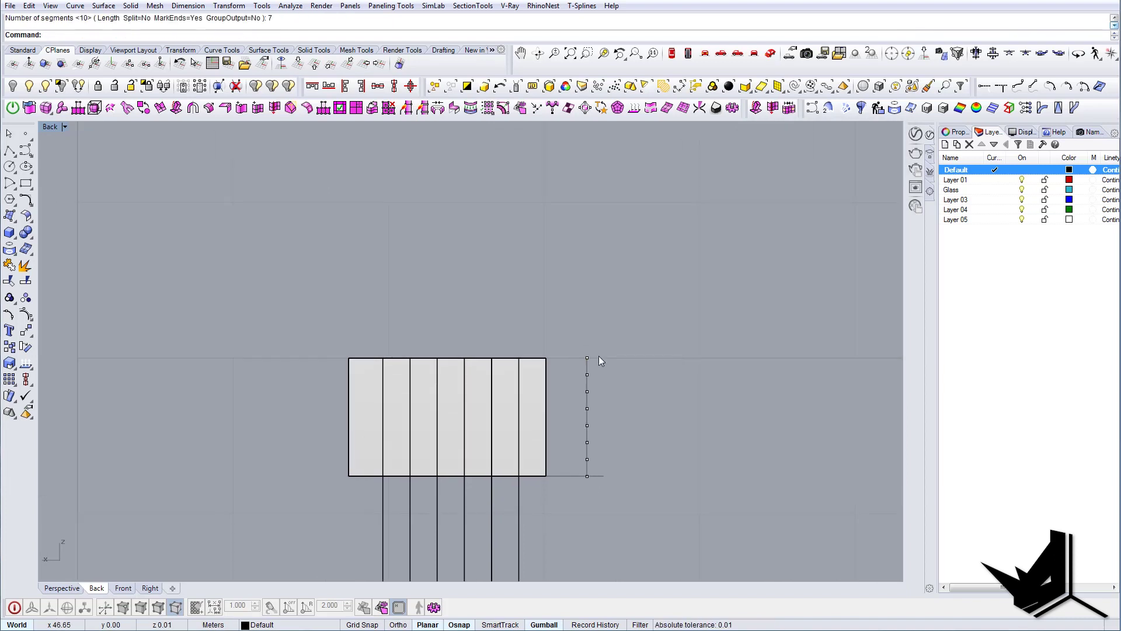
Step: Draw a horizontal line from the first division point below the top across the full width of the staircase block
type("Line")
key("Return")
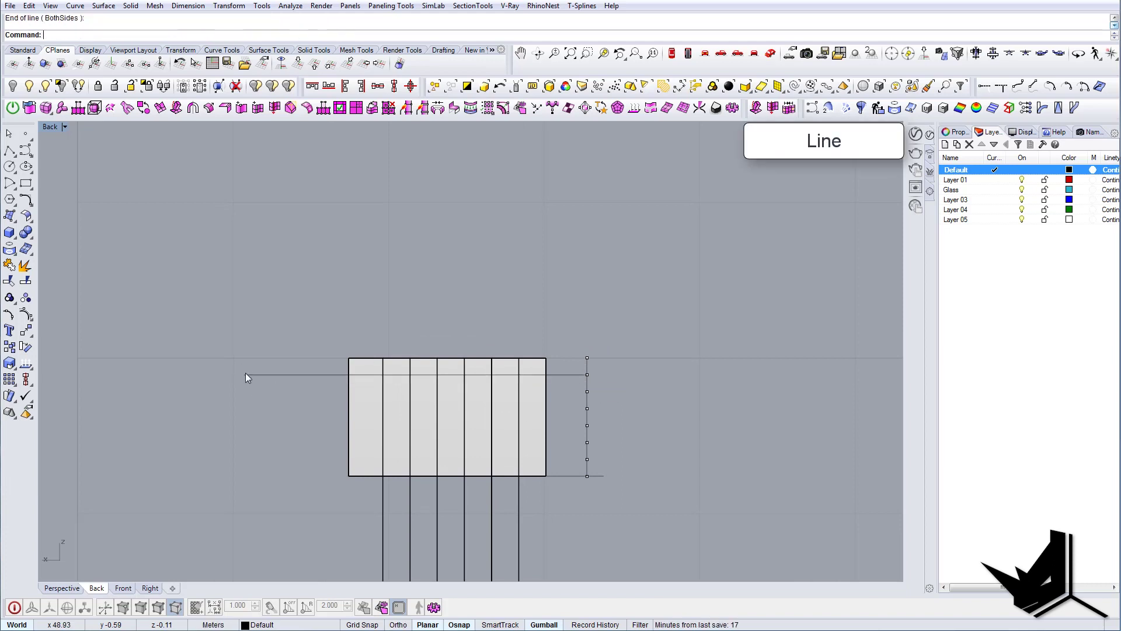
left_click(245, 374)
key("Return")
Step: Copy the horizontal line down to each remaining inner division point and select all six riser lines
type("C")
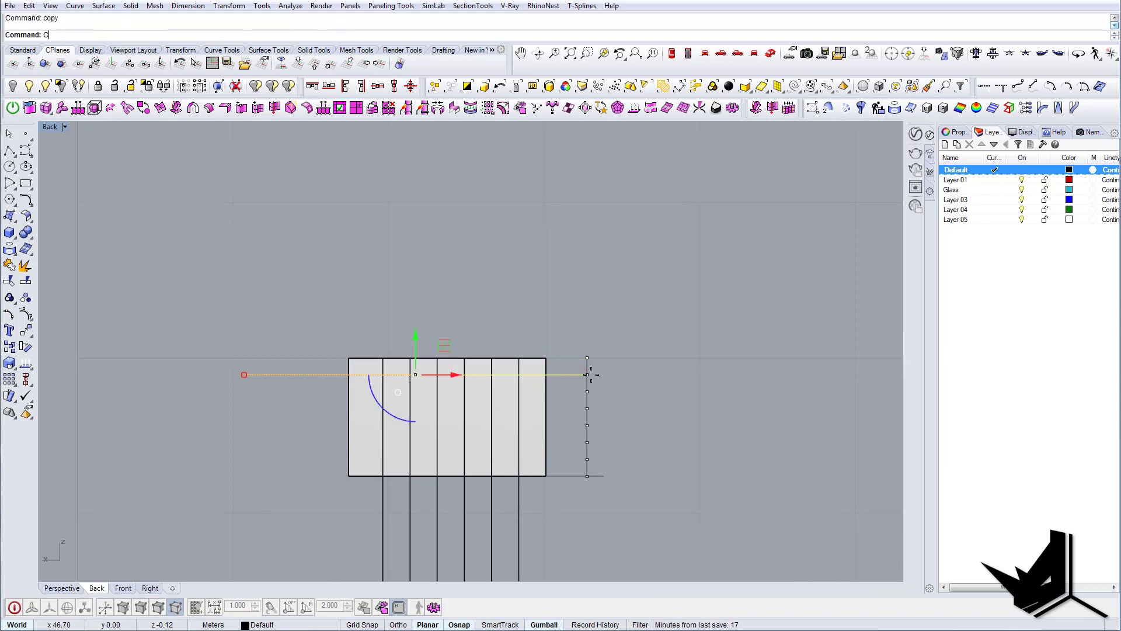
type("opy")
key("Return")
left_click(586, 375)
left_click(587, 425)
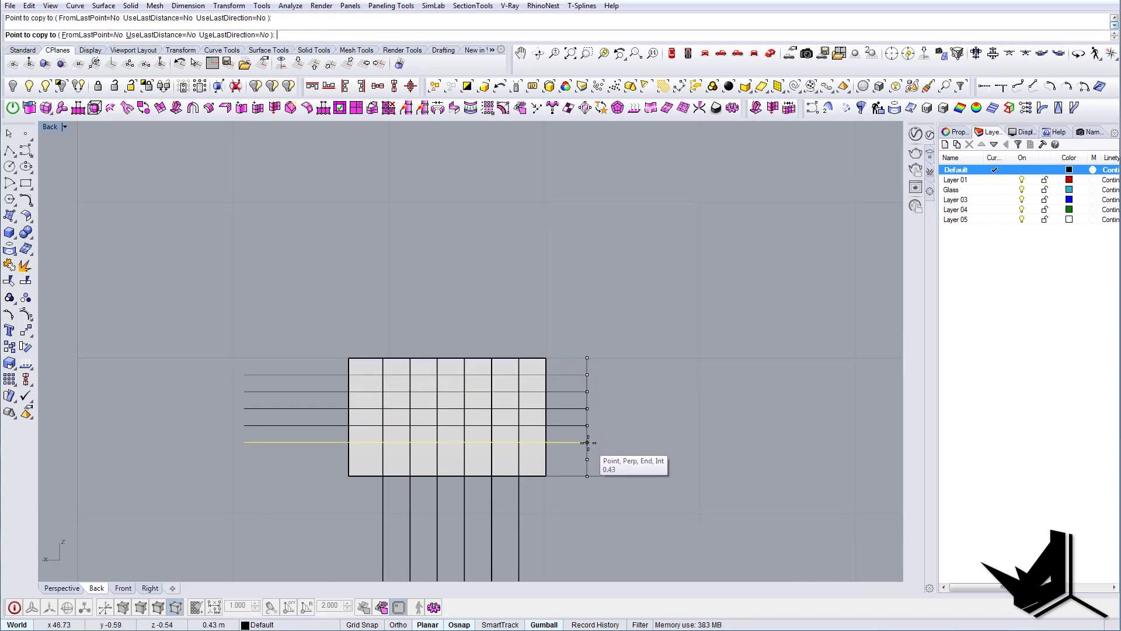
left_click_drag(564, 381, 564, 379)
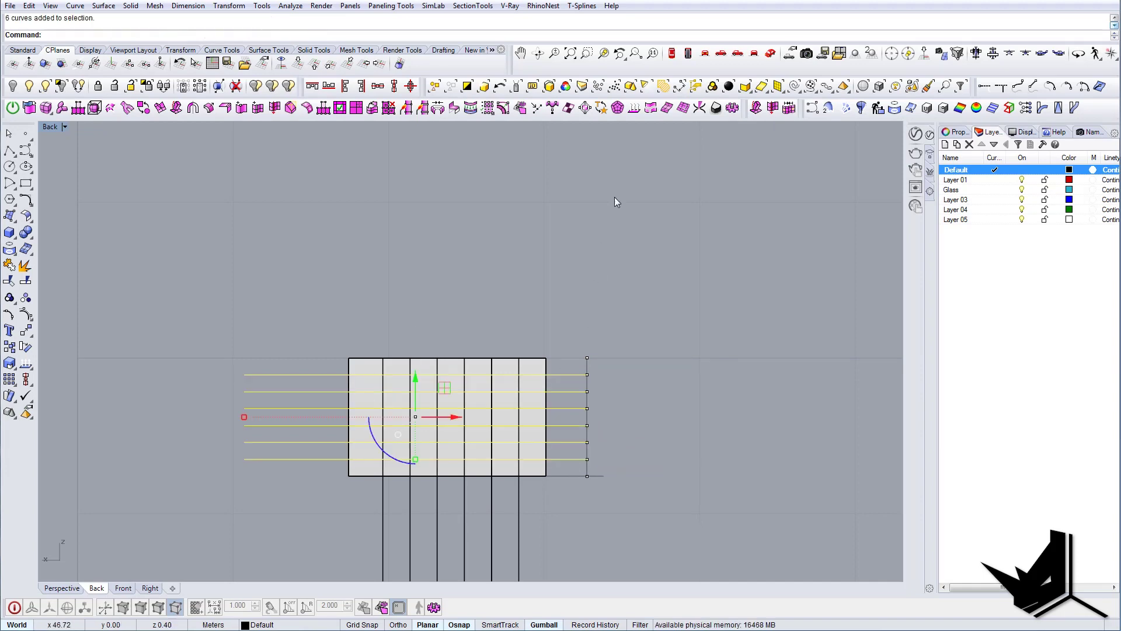
Step: In Perspective, extrude the six horizontal riser lines sideways with the gumball into surfaces passing through the staircase block
left_click(766, 55)
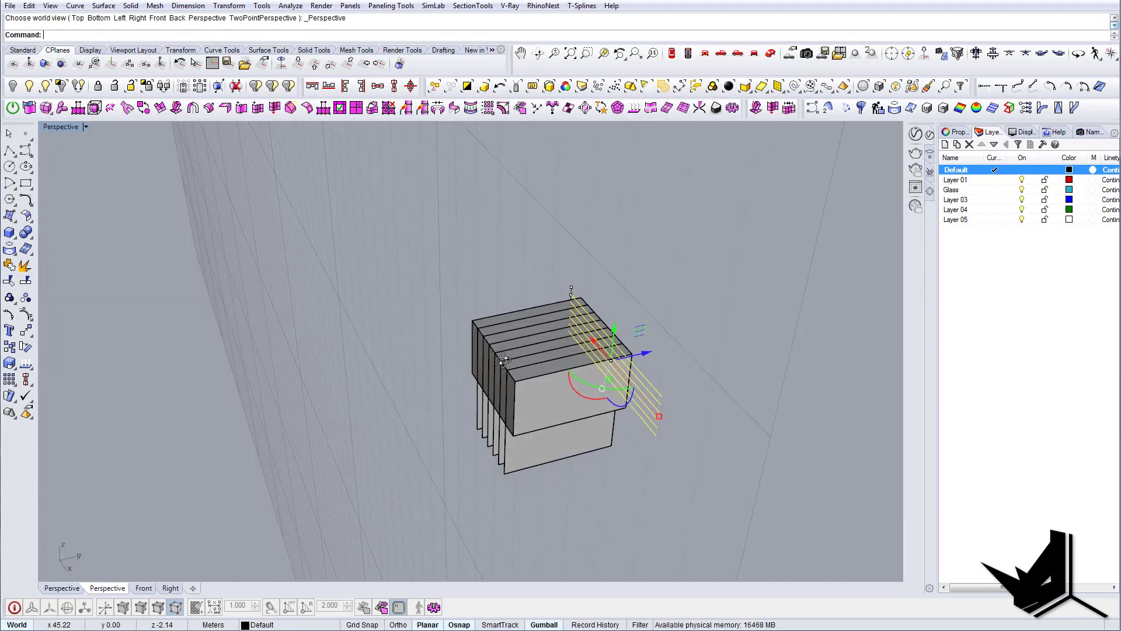
left_click_drag(650, 368, 445, 397)
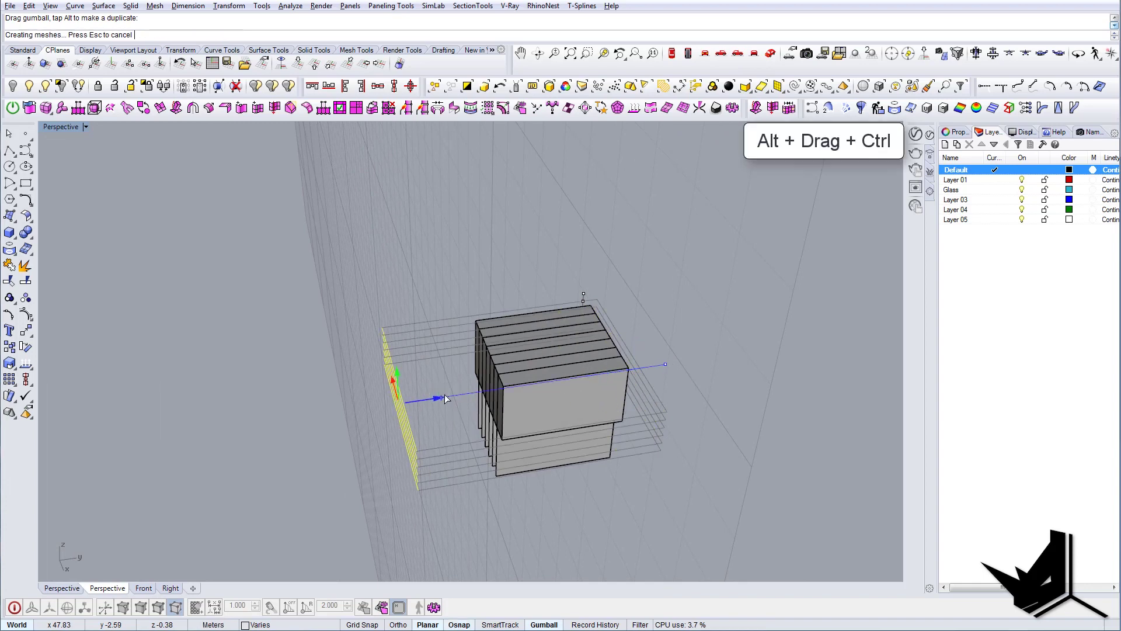
key("Escape")
right_click_drag(455, 365, 432, 310)
scroll(537, 332, "up", 7)
left_click(537, 332)
left_click(532, 334)
key("Escape")
scroll(525, 339, "down", 6)
Step: Boolean-split the staircase block with all the vertical and horizontal cutting surfaces
type("bs")
key("Return")
left_click_drag(607, 450, 605, 447)
right_click_drag(605, 447, 574, 426)
left_click_drag(422, 454, 433, 457)
right_click_drag(433, 456, 629, 491)
key("Return")
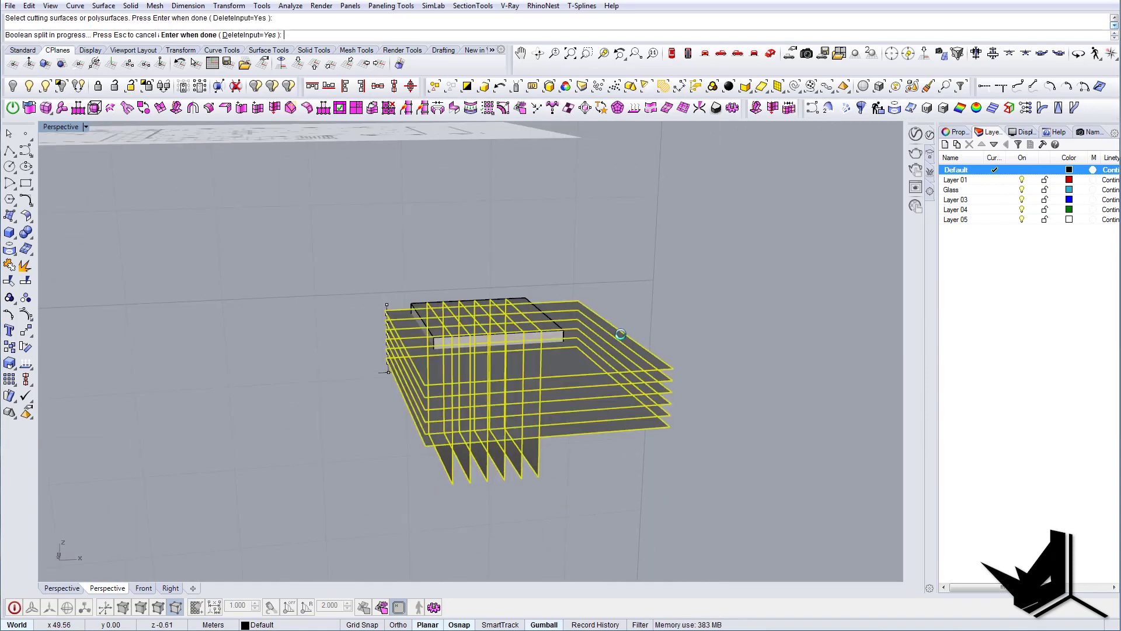
Step: Delete the horizontal and vertical cutting surfaces along with the riser lines, guide lines and division points
right_click_drag(626, 353, 587, 421)
left_click(630, 378)
key("Delete")
right_click_drag(622, 474, 619, 438)
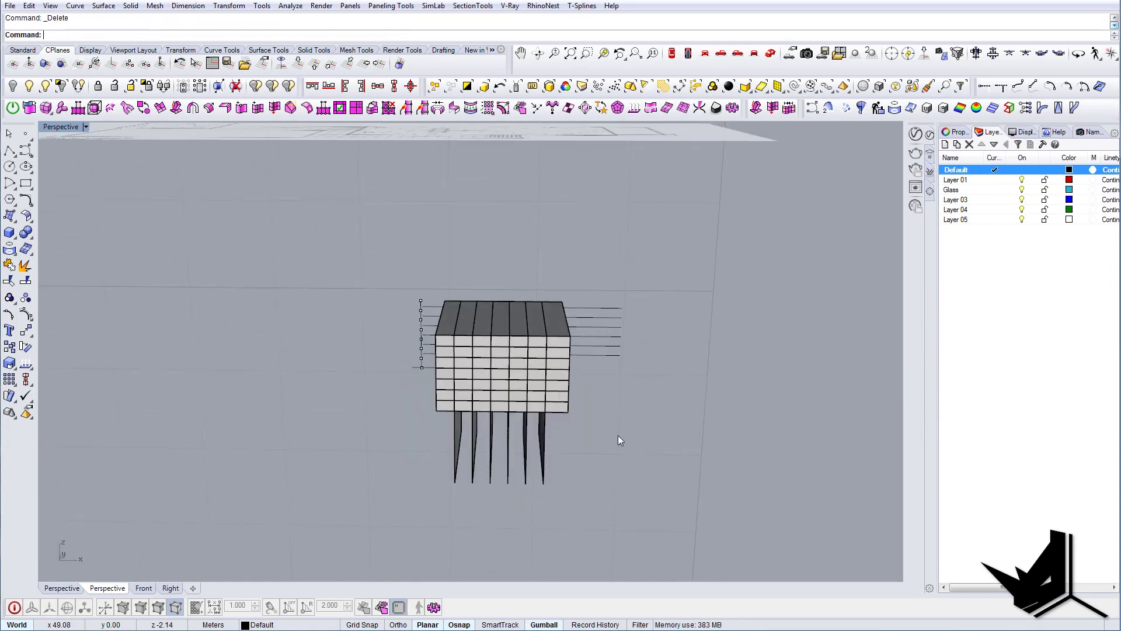
left_click(523, 430)
key("Delete")
right_click_drag(523, 430, 385, 354)
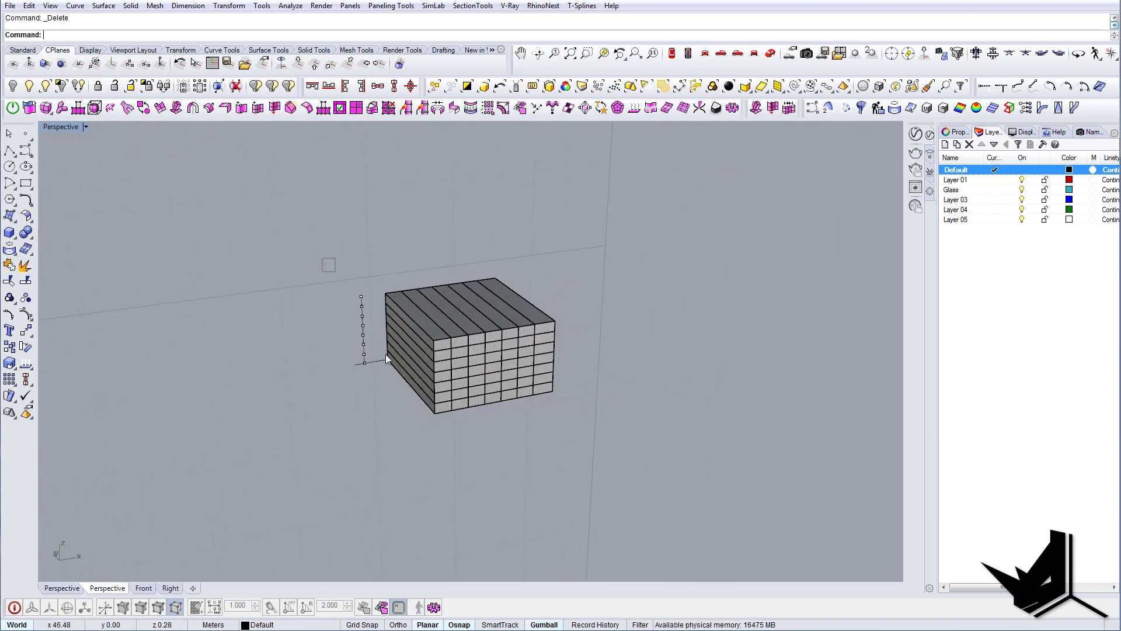
right_click_drag(406, 400, 369, 404)
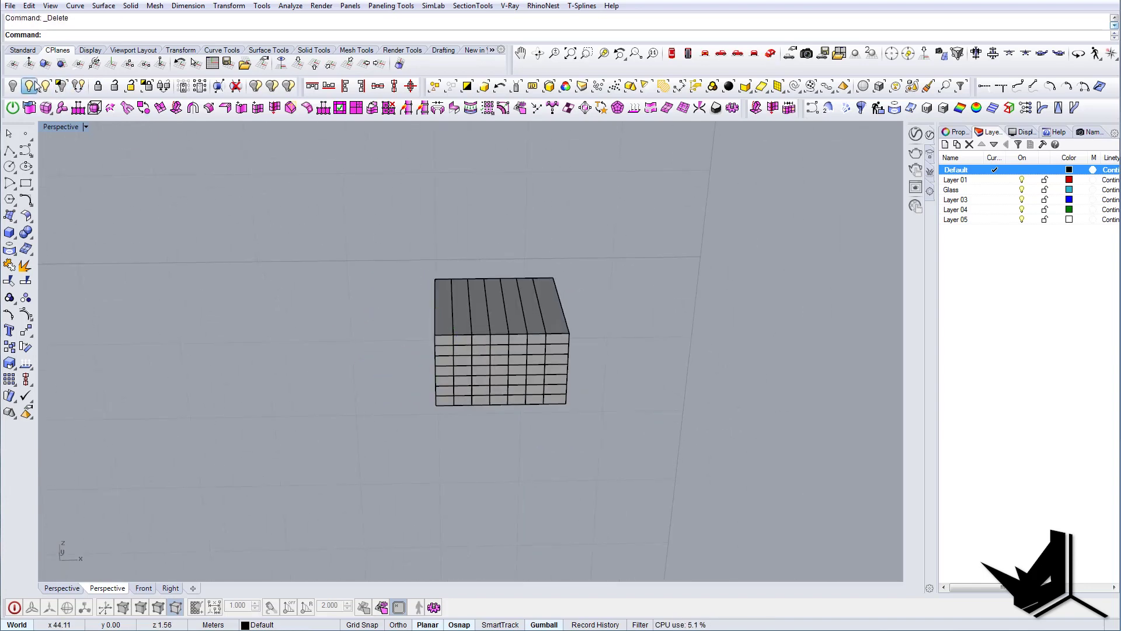
Step: Show all hidden objects, and hide the plan surface and the podium outline curve overlapping the staircase
left_click(36, 83)
right_click_drag(506, 343, 470, 342)
scroll(469, 342, "up", 6)
left_click(398, 281)
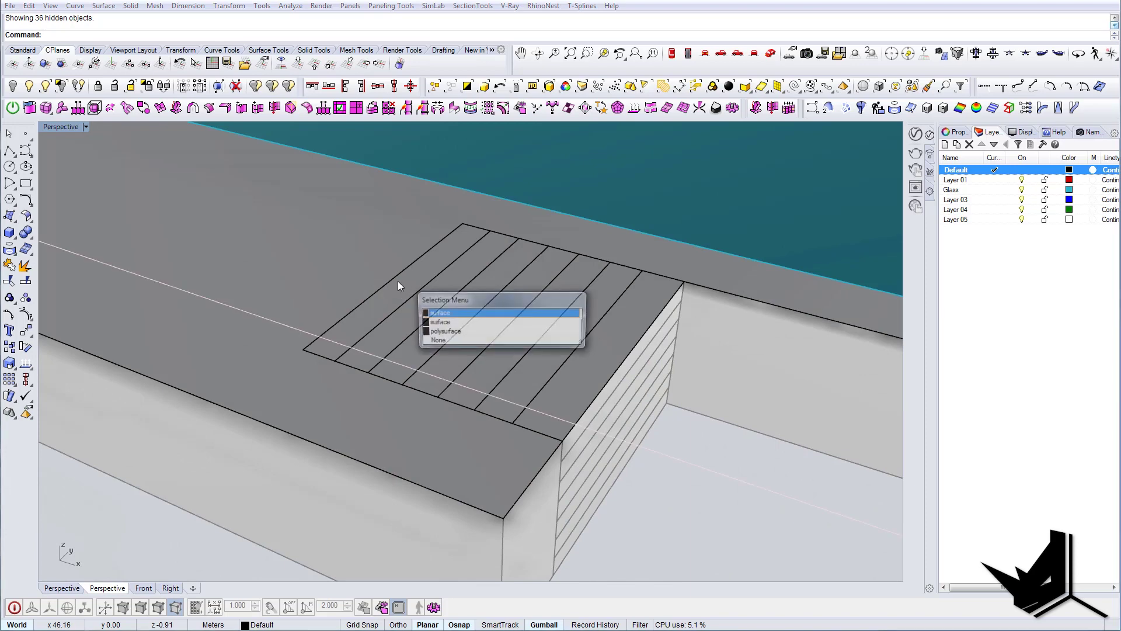
left_click(302, 253)
left_click(301, 253)
left_click(382, 280)
left_click(20, 89)
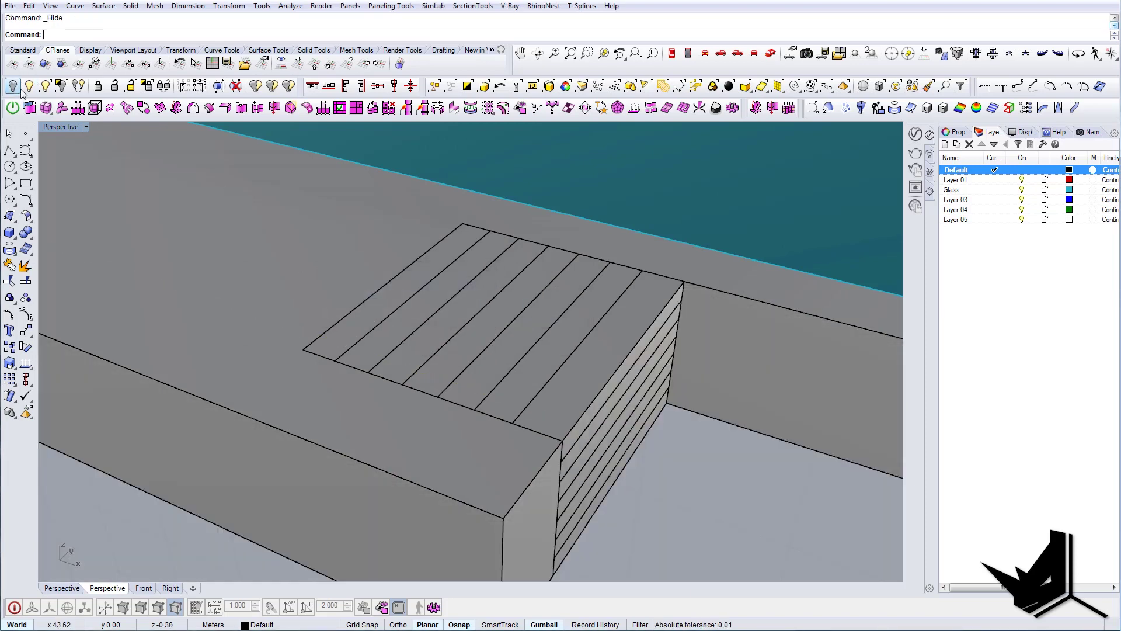
left_click(293, 255)
left_click(334, 284)
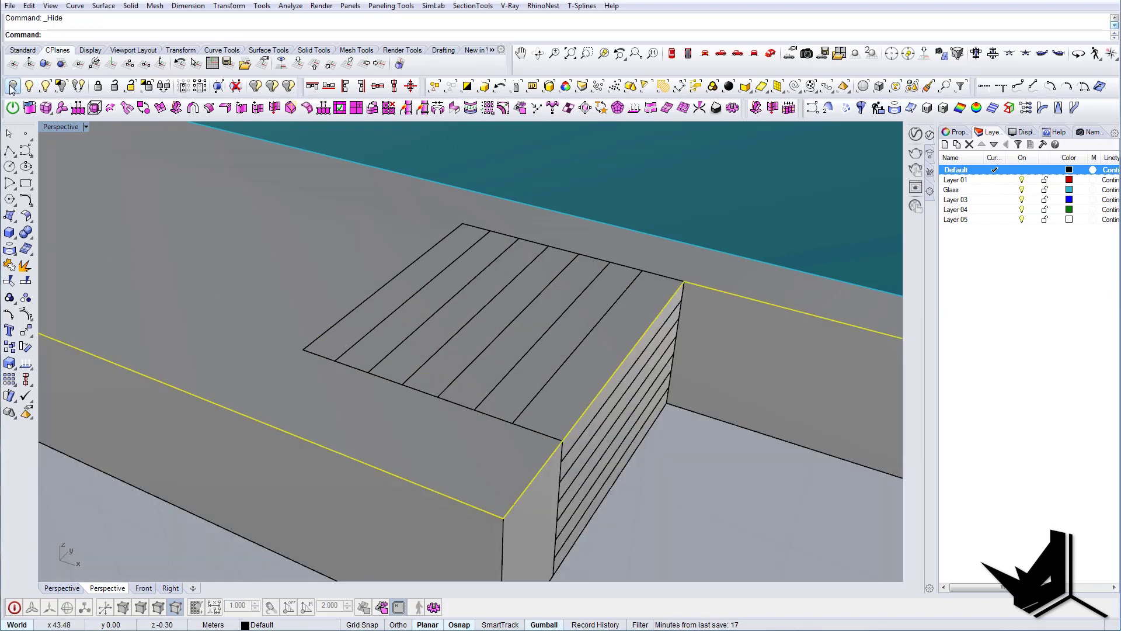
left_click(12, 89)
Step: Delete the split pieces above each tread to leave steps descending from the podium surface to the ground
right_click_drag(494, 336, 488, 310)
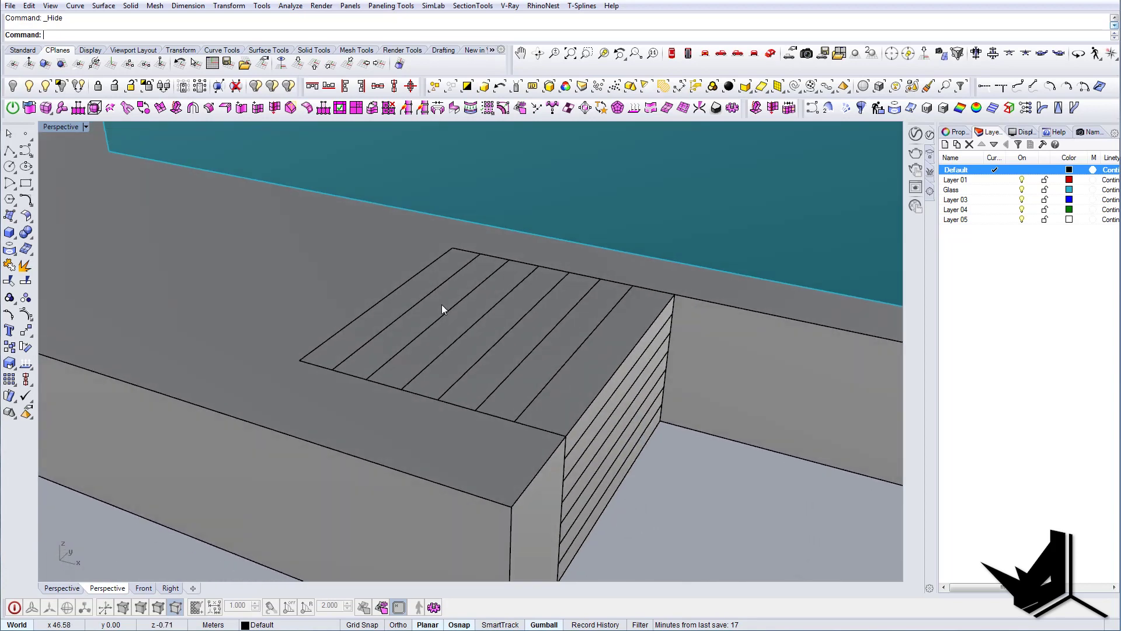
left_click(442, 304)
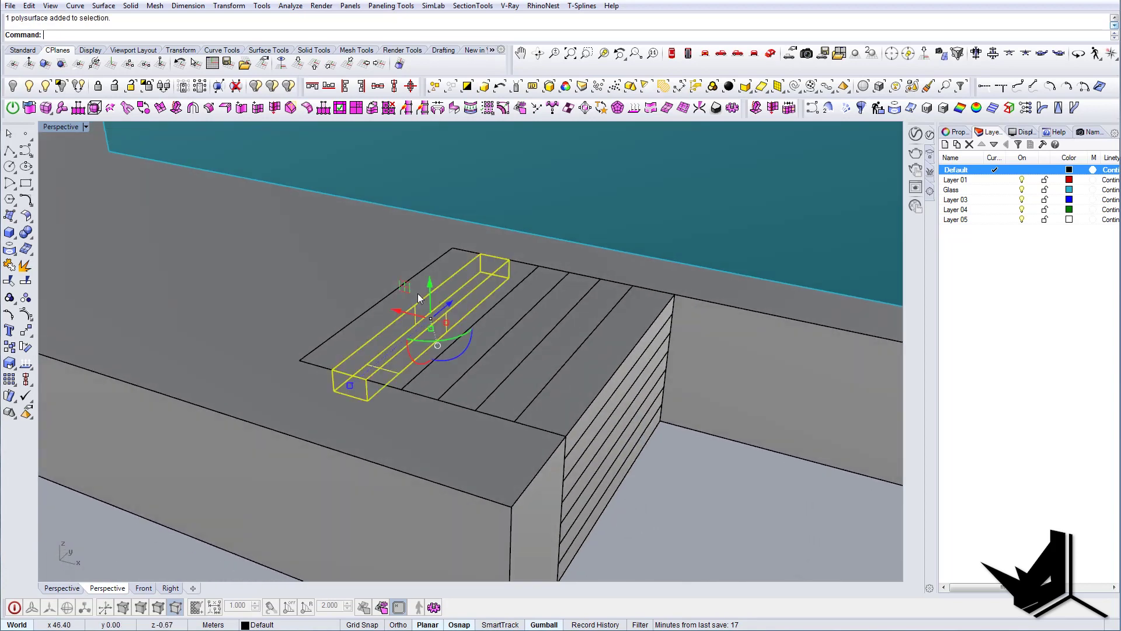
left_click(514, 327)
left_click(554, 352)
key("Delete")
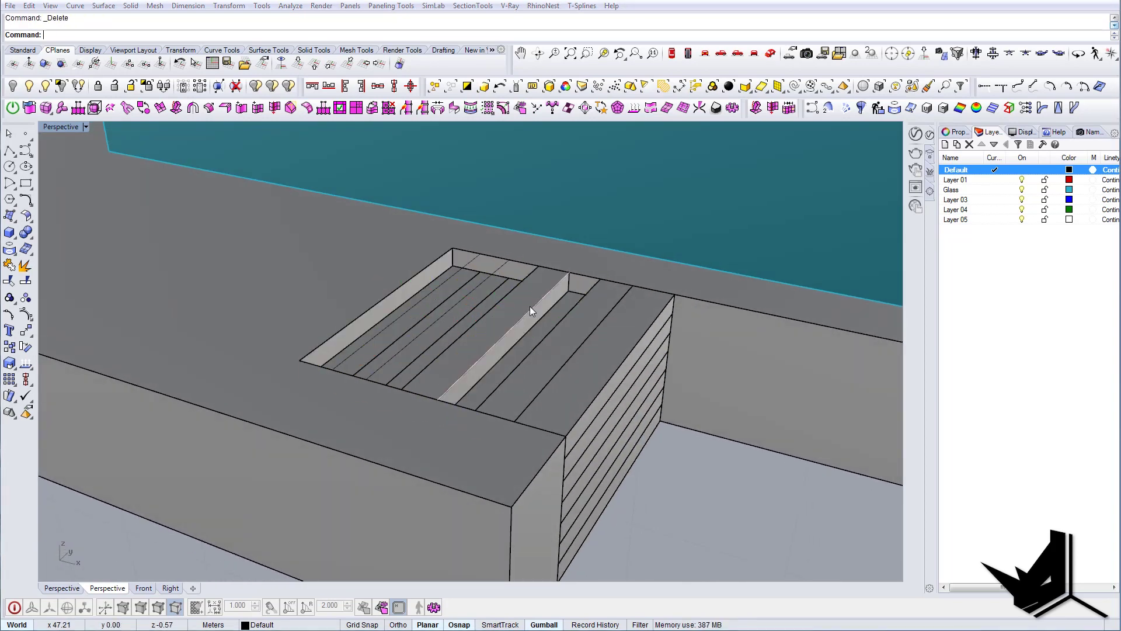
left_click(530, 307)
key("Delete")
left_click(483, 303)
key("Delete")
left_click(544, 337)
right_click_drag(544, 336, 571, 388)
key("Delete")
left_click(595, 397)
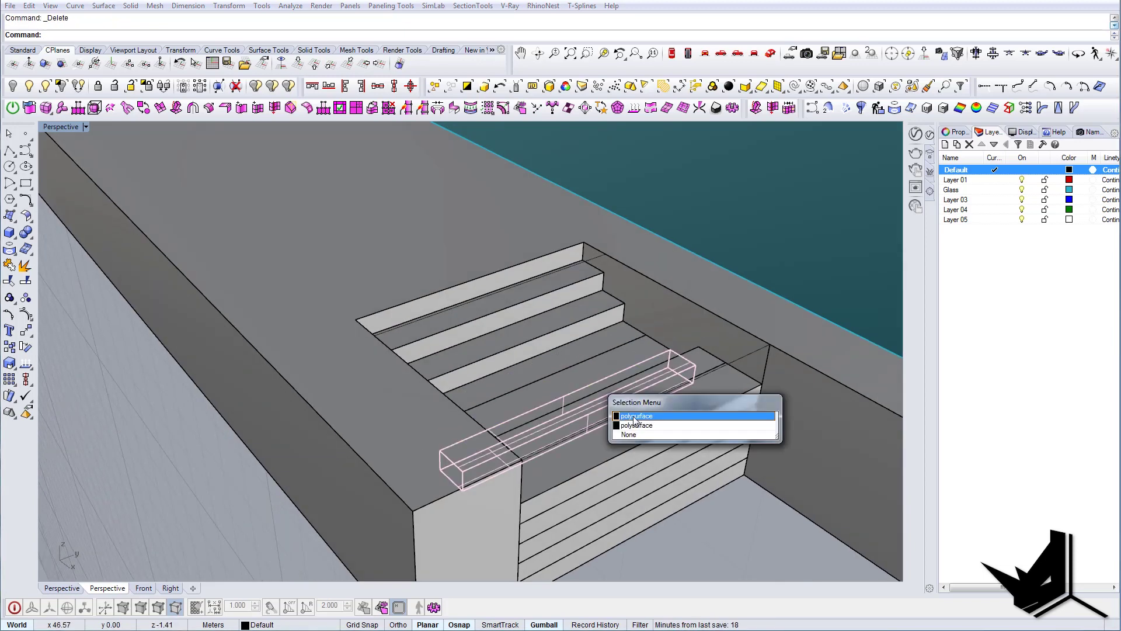
left_click(634, 415)
key("Delete")
right_click_drag(651, 456, 618, 388)
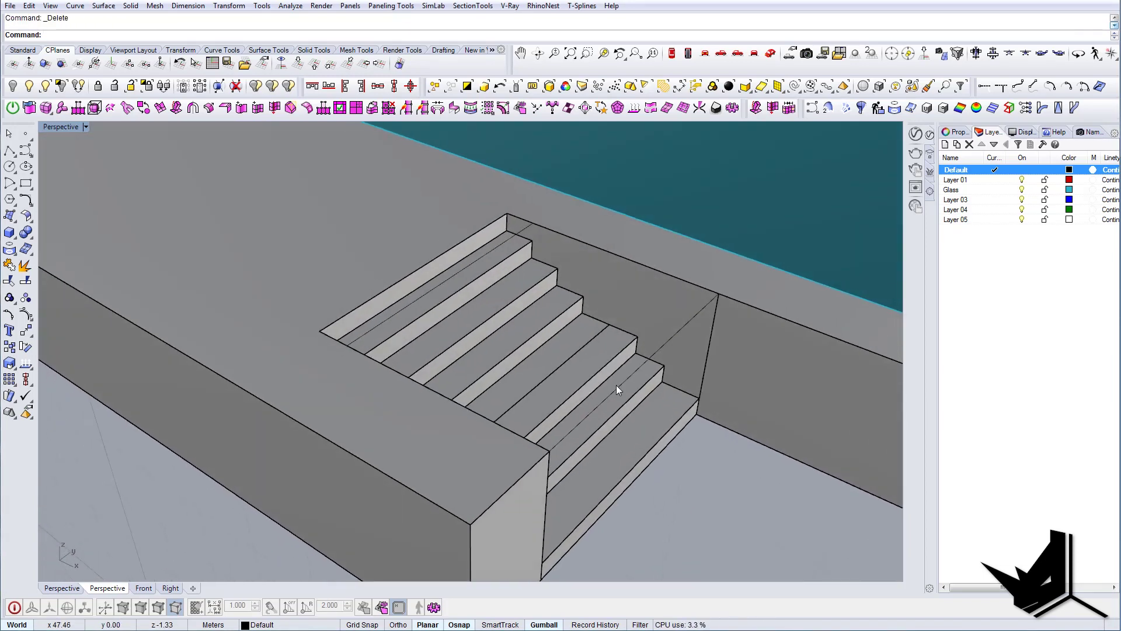
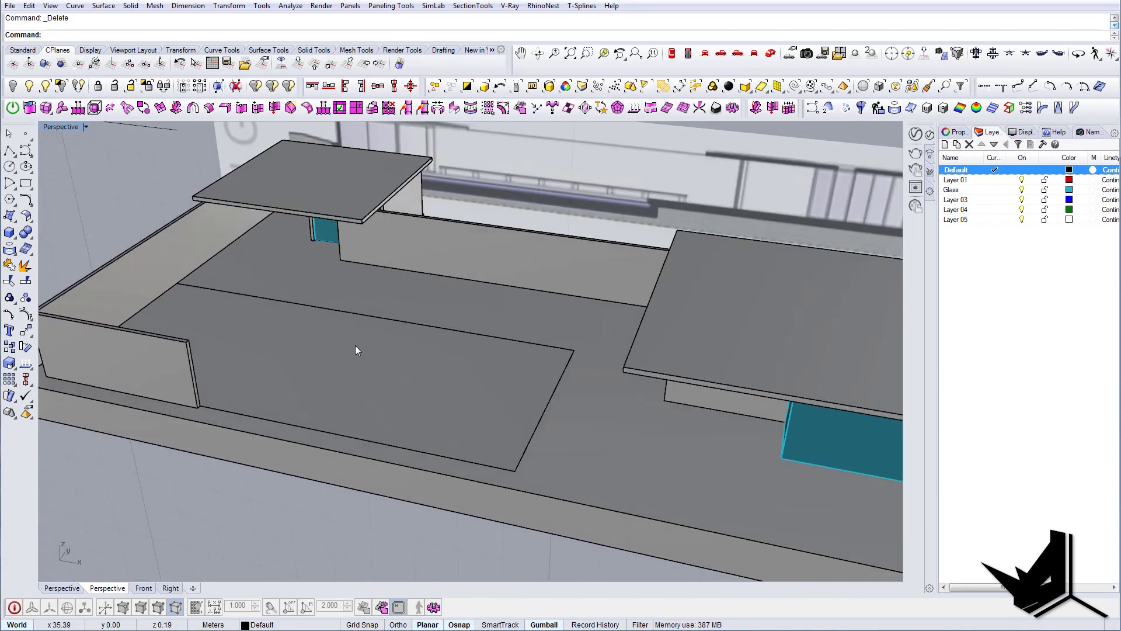
Step: Subtract the large pool volume from the podium with BooleanDifference to form the recessed pool basin
left_click(355, 350)
left_click(444, 380)
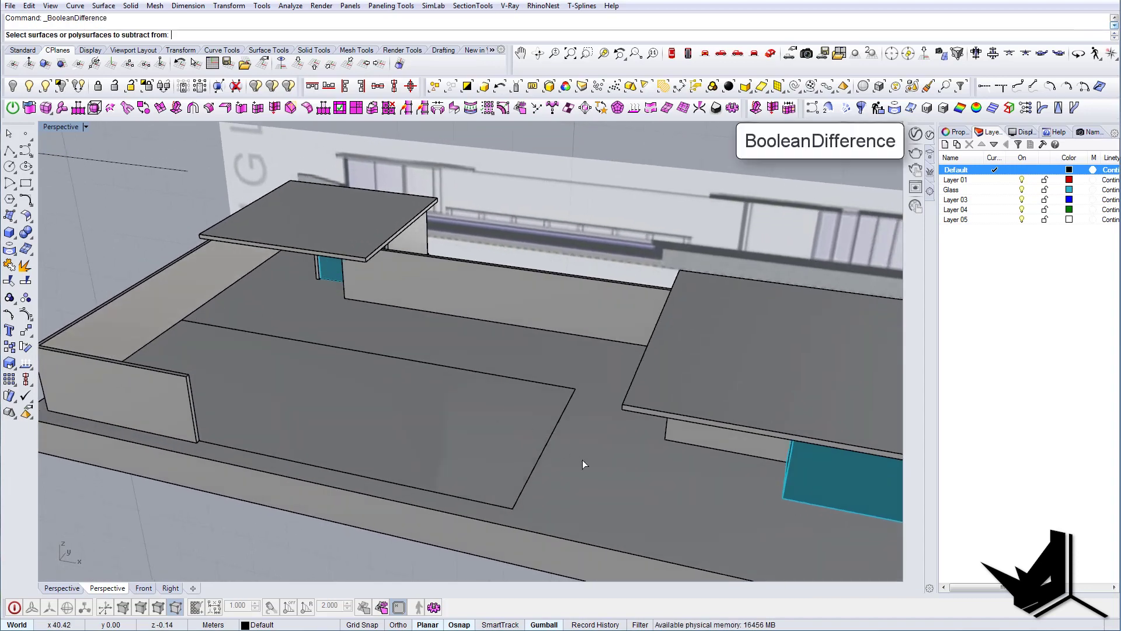
left_click(500, 432)
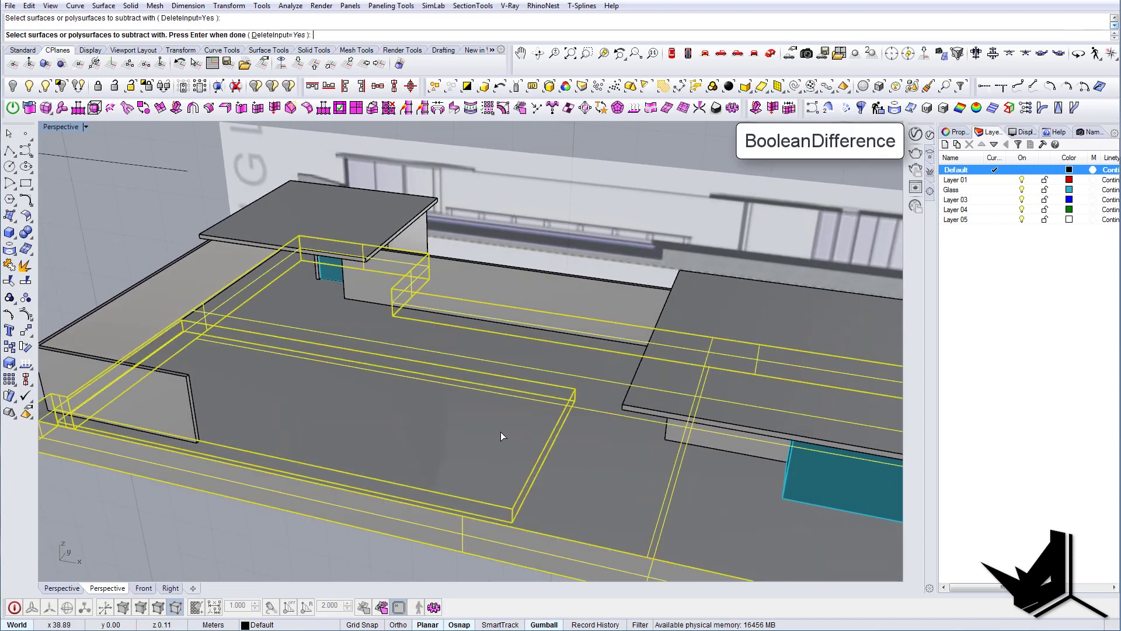
key("Return")
key("Return")
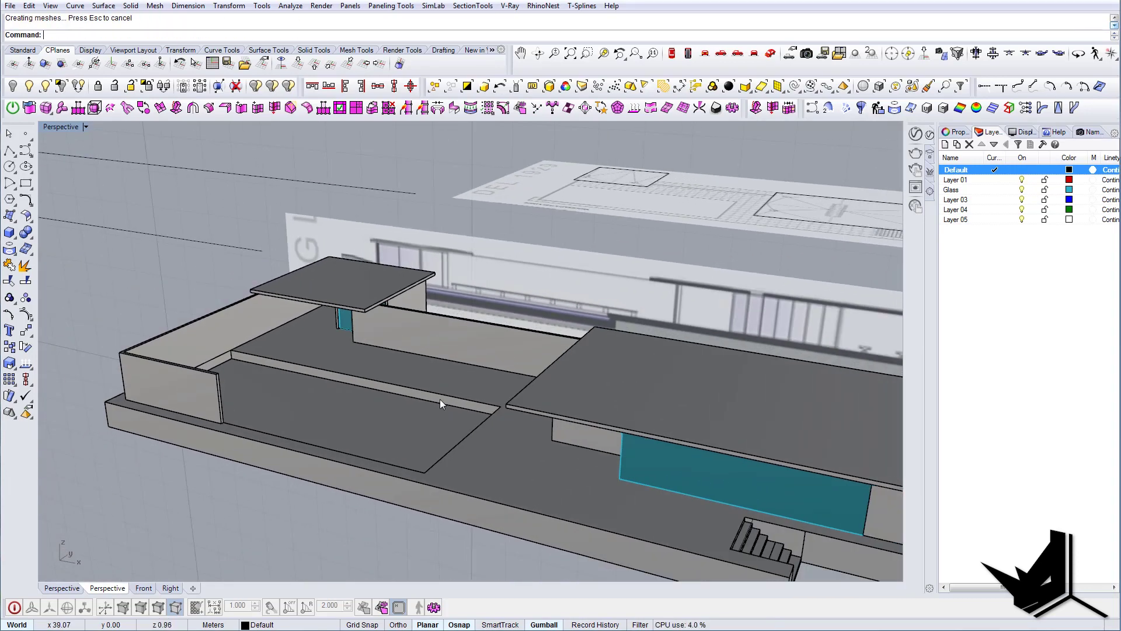
Step: Show all hidden objects and delete the leftover flat podium-shaped surface covering the podium top
right_click_drag(439, 398, 502, 382)
scroll(494, 381, "down", 3)
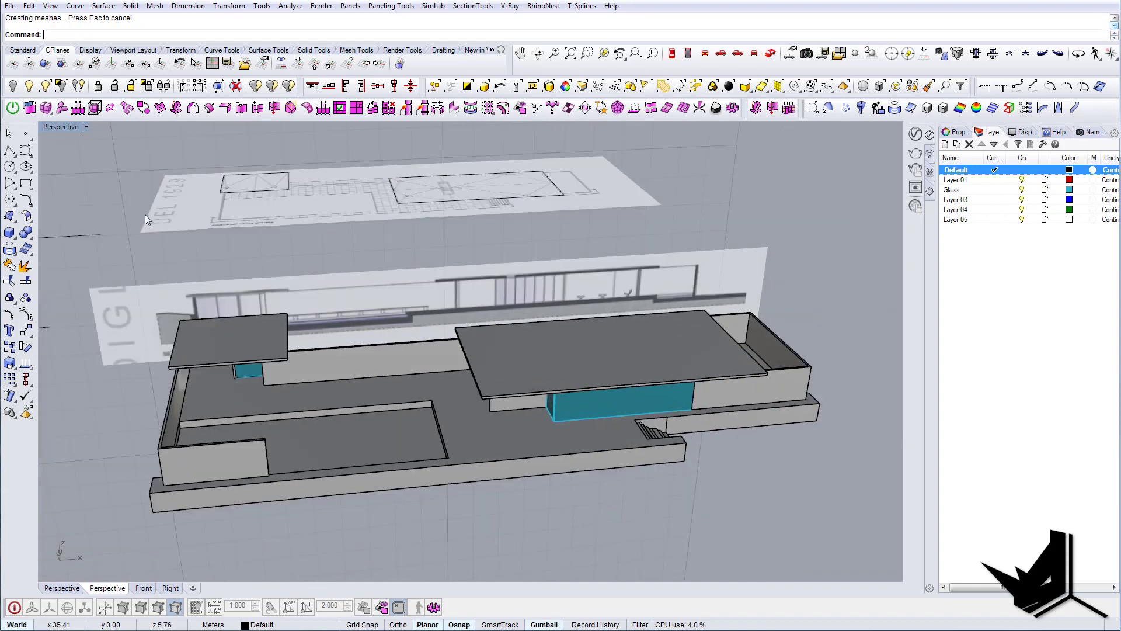
left_click(33, 86)
right_click_drag(402, 342, 465, 356)
scroll(425, 444, "up", 5)
left_click(425, 444)
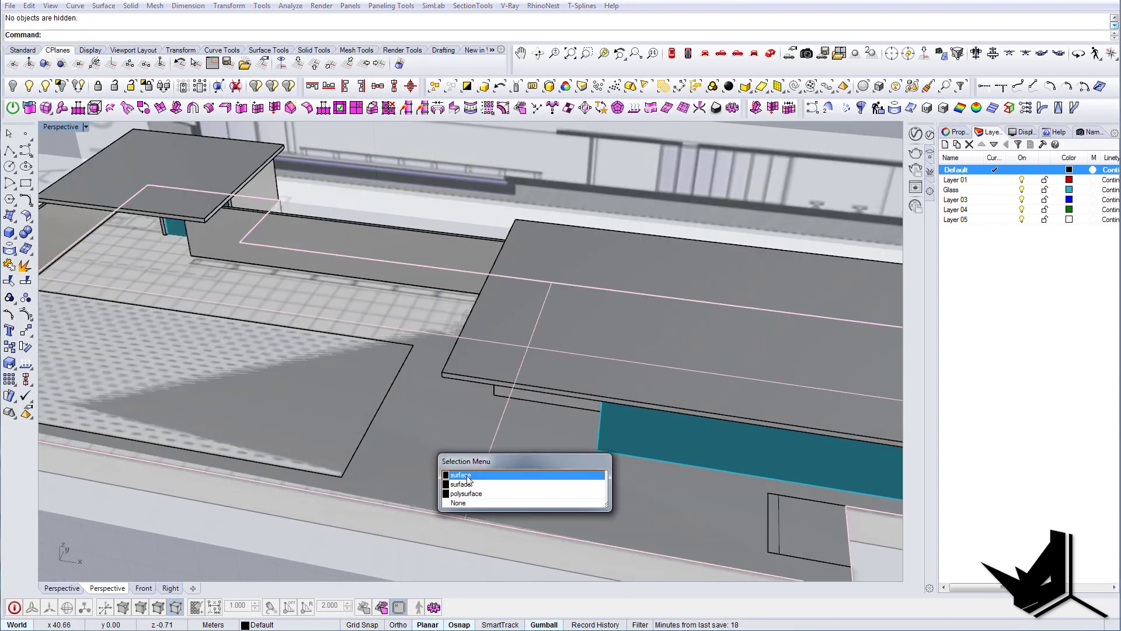
key("Escape")
right_click_drag(388, 327, 402, 331)
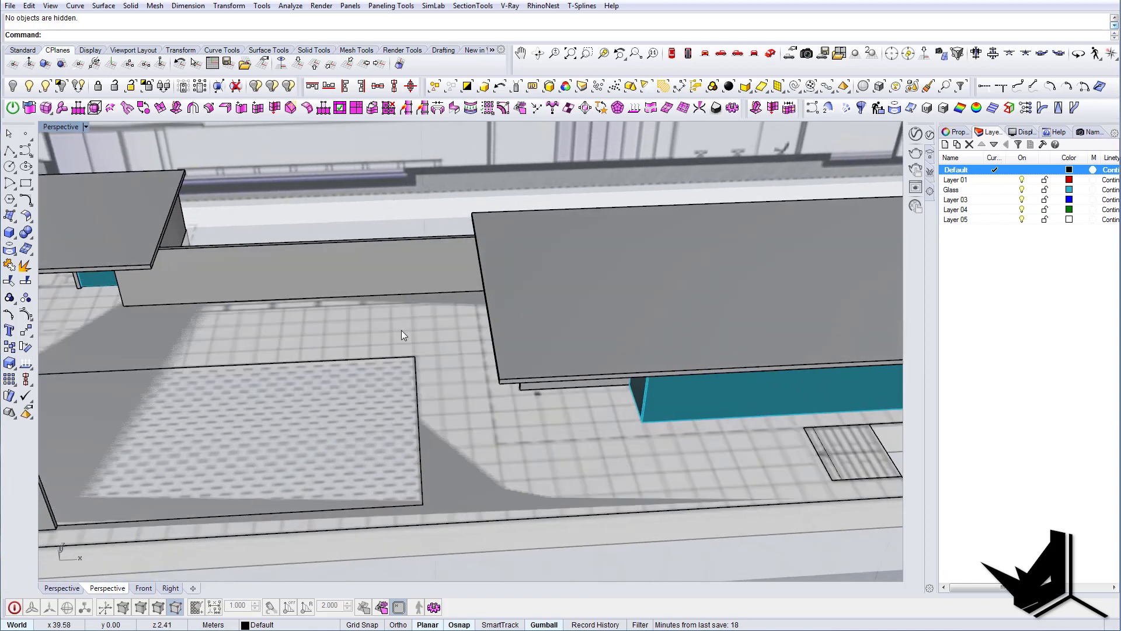
left_click(439, 388)
left_click(452, 418)
scroll(432, 408, "down", 4)
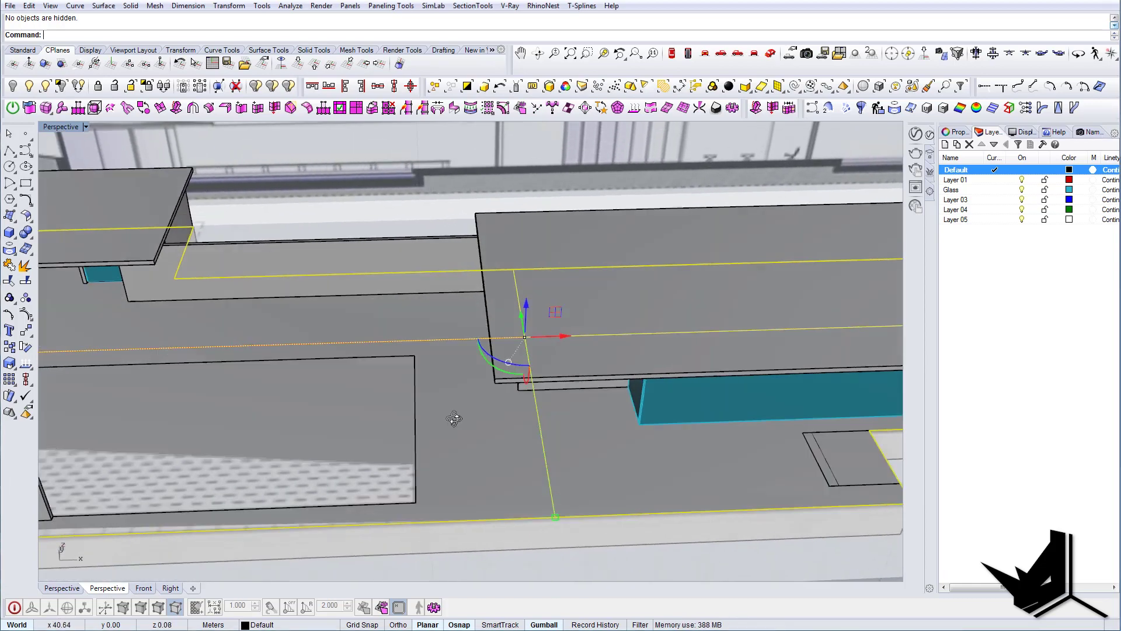
right_click_drag(420, 404, 434, 405)
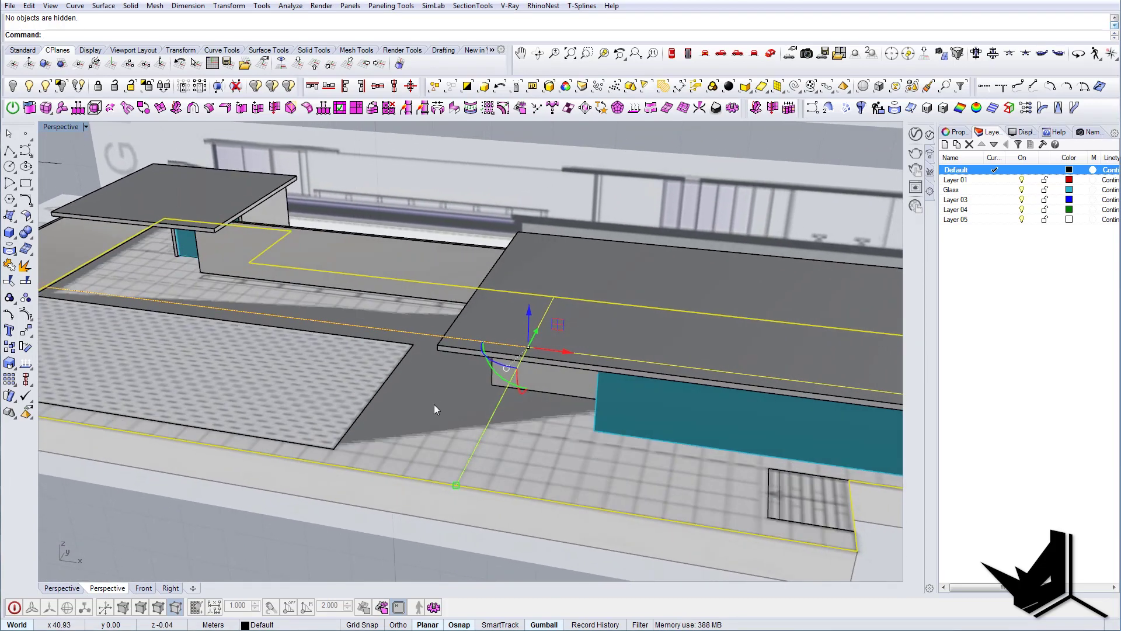
key("Delete")
Step: Hide the floor plan surface beneath the pavilion
left_click(456, 430)
left_click(494, 460)
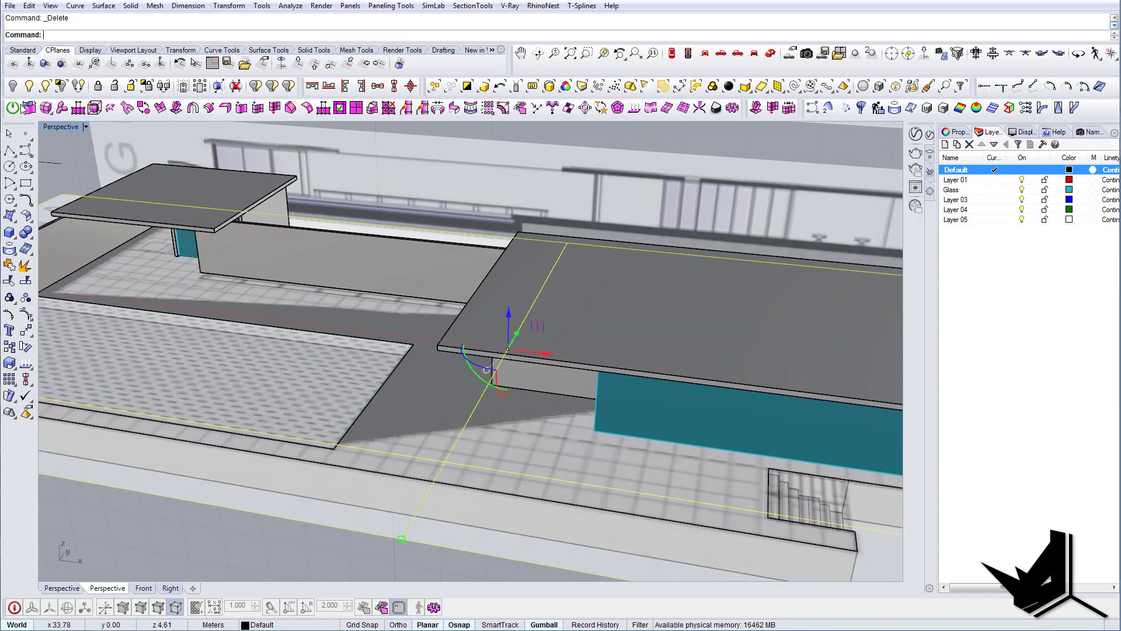
left_click(13, 88)
scroll(451, 324, "down", 8)
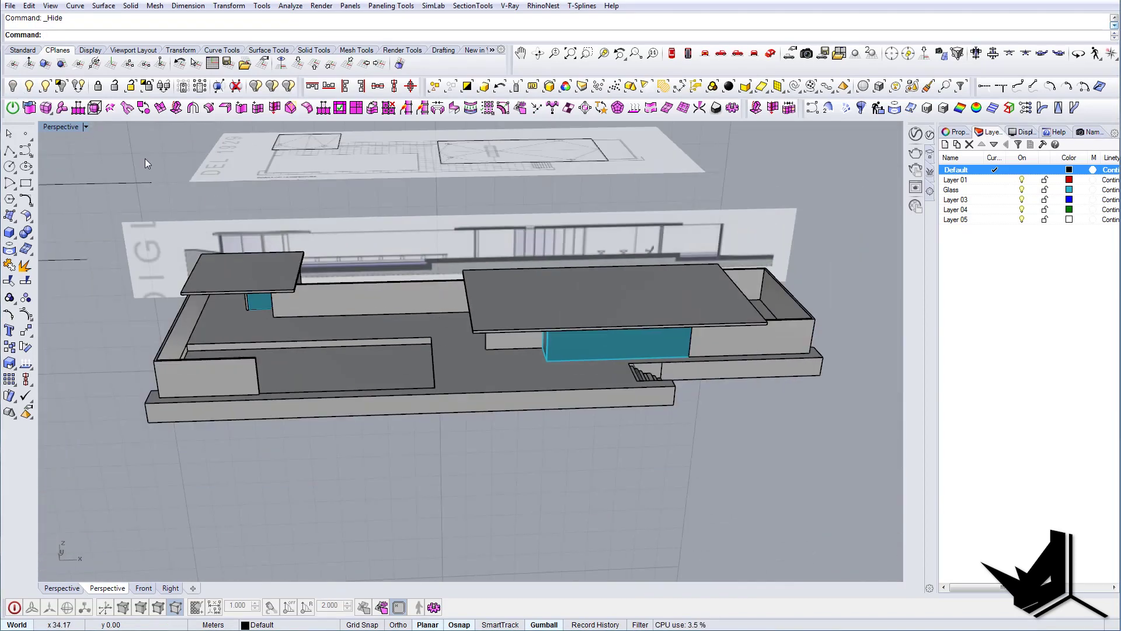
Step: Show the floor plan surface again and isolate it together with the podium
left_click(45, 87)
scroll(456, 378, "up", 6)
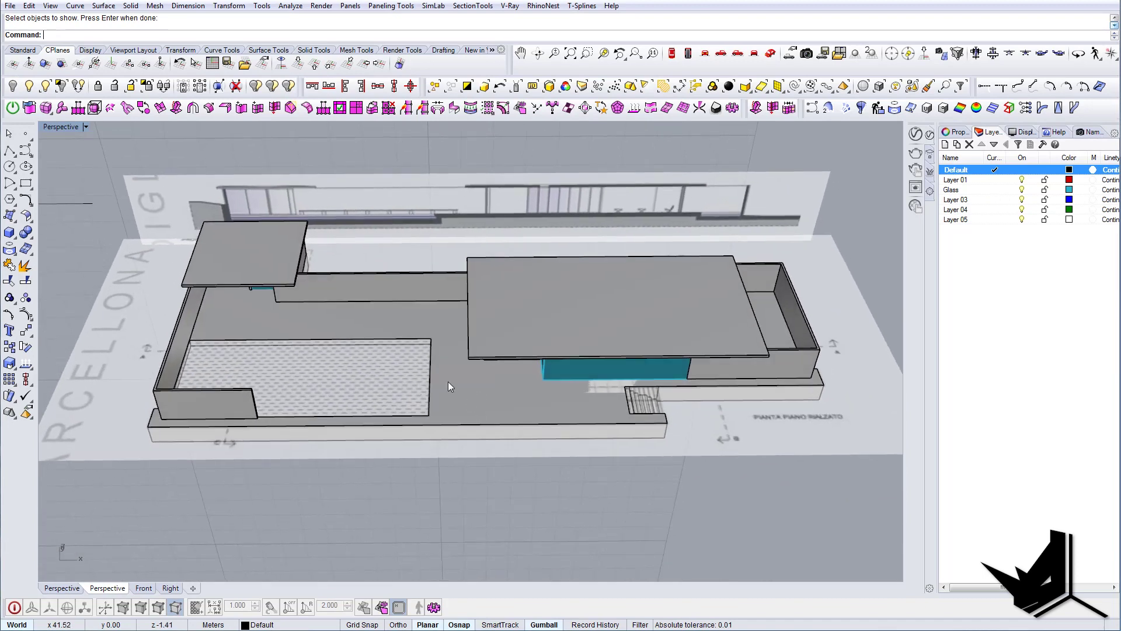
scroll(473, 376, "down", 5)
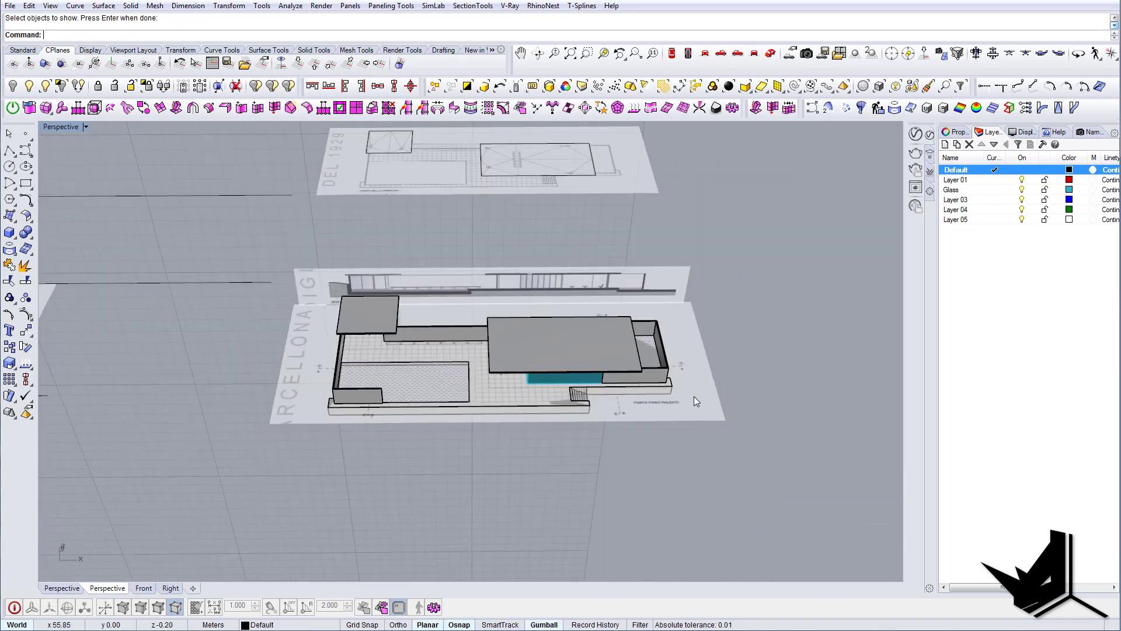
scroll(695, 397, "up", 6)
left_click(395, 404)
right_click_drag(395, 404, 565, 396, "shift")
left_click(564, 388, "shift")
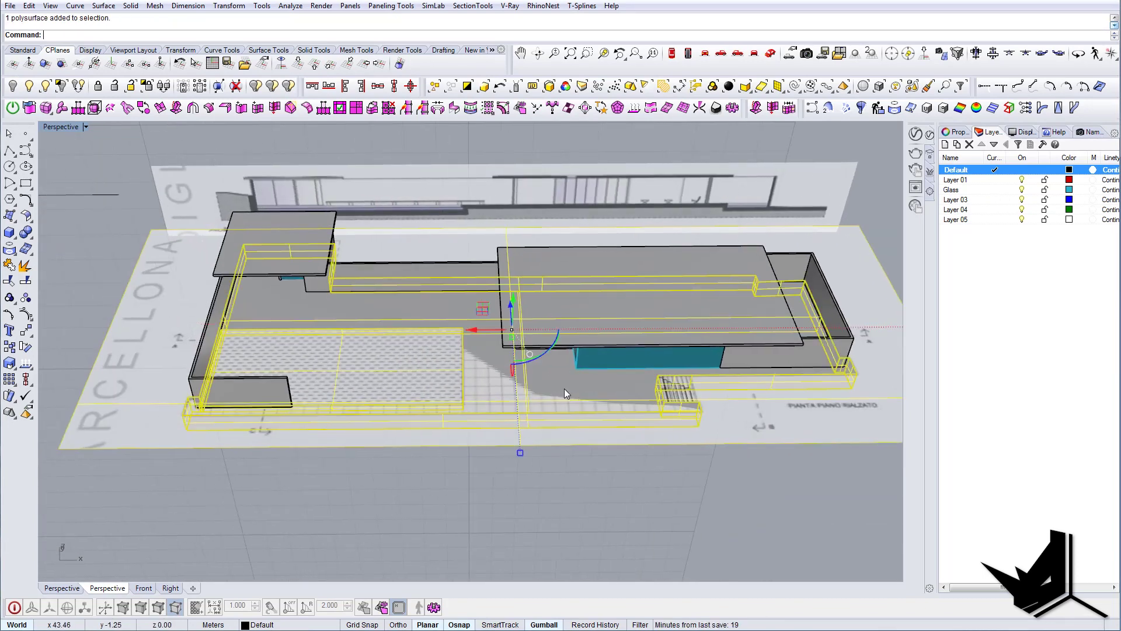
left_click(66, 86)
right_click_drag(520, 292, 534, 327)
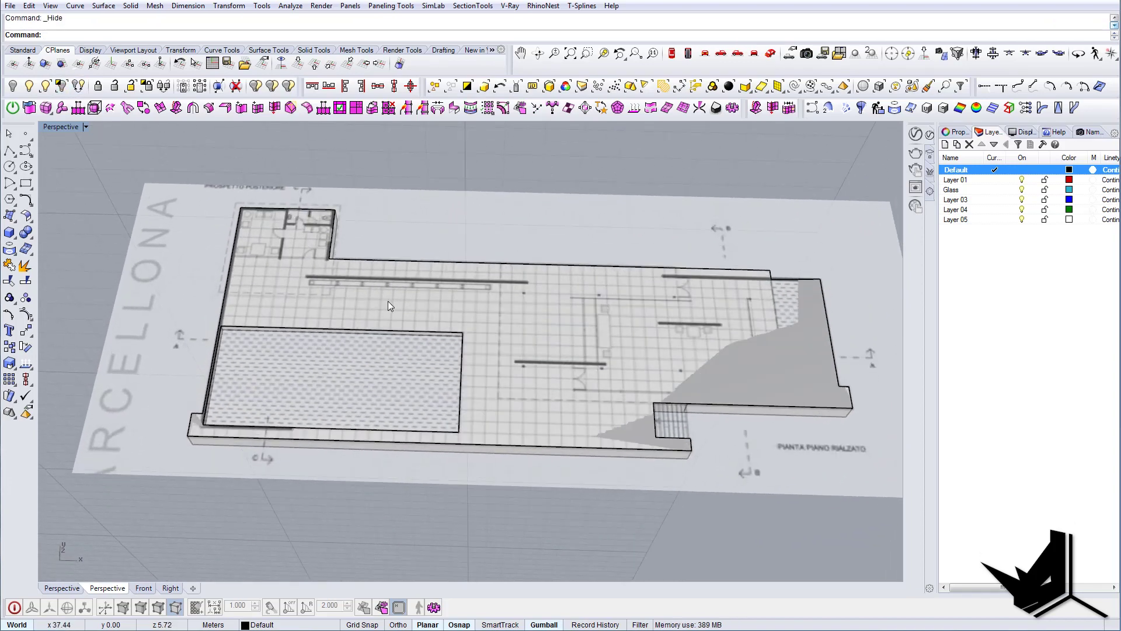
Step: In the top view, draw a horizontal line from the staircase's lower corner along the large pool's front edge past the podium's end
scroll(481, 366, "up", 5)
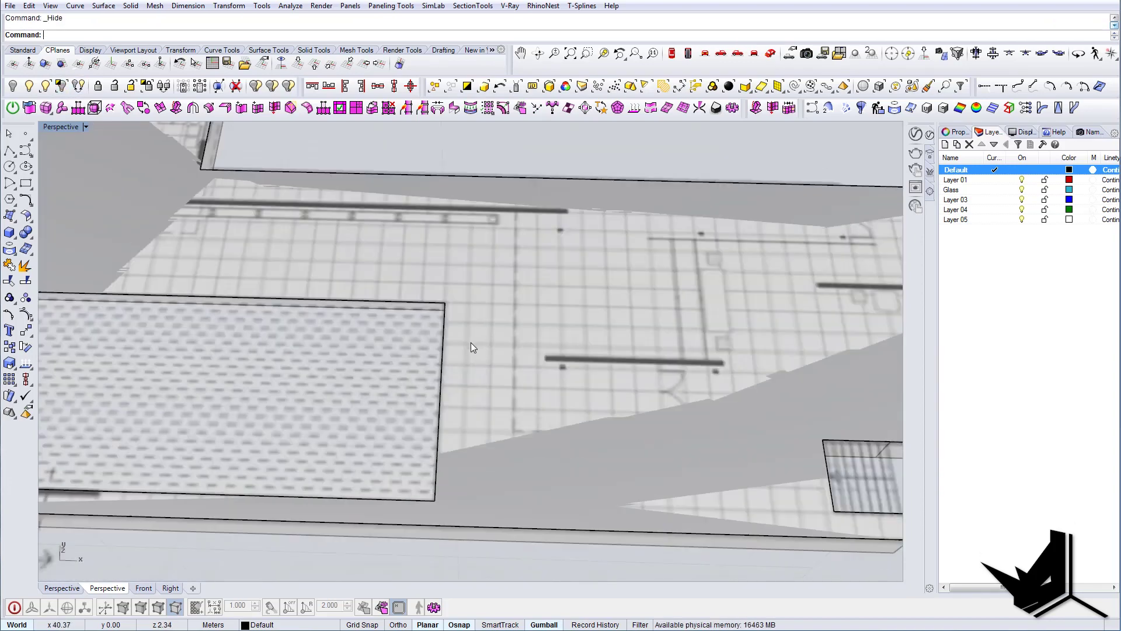
scroll(559, 369, "down", 5)
scroll(545, 361, "up", 6)
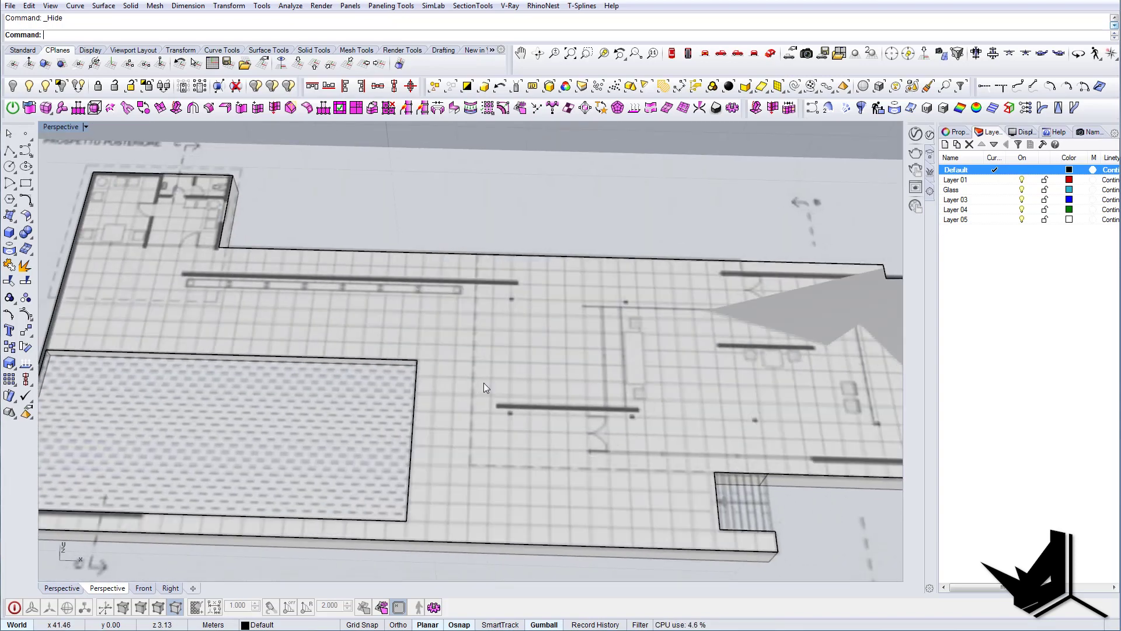
right_click_drag(484, 383, 465, 360)
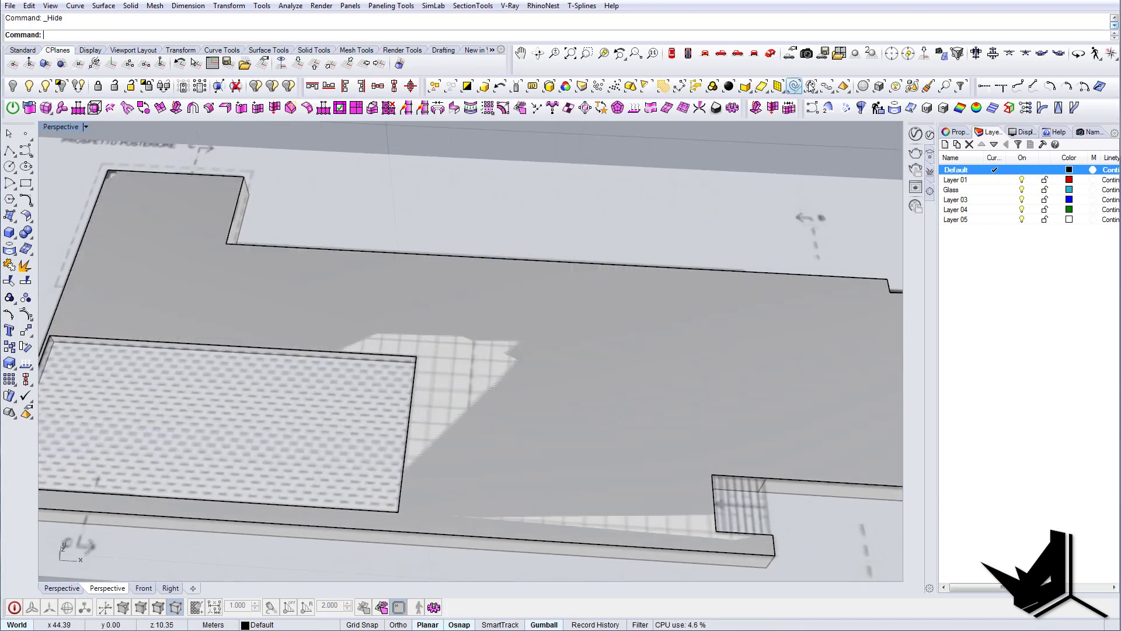
left_click(671, 54)
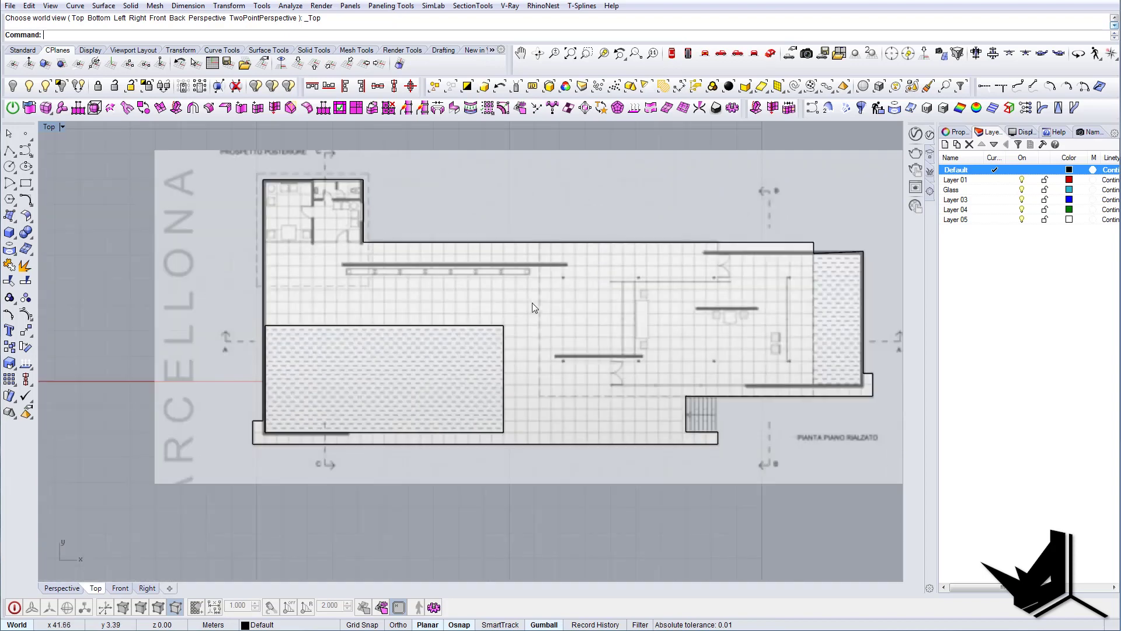
right_click_drag(456, 331, 490, 330)
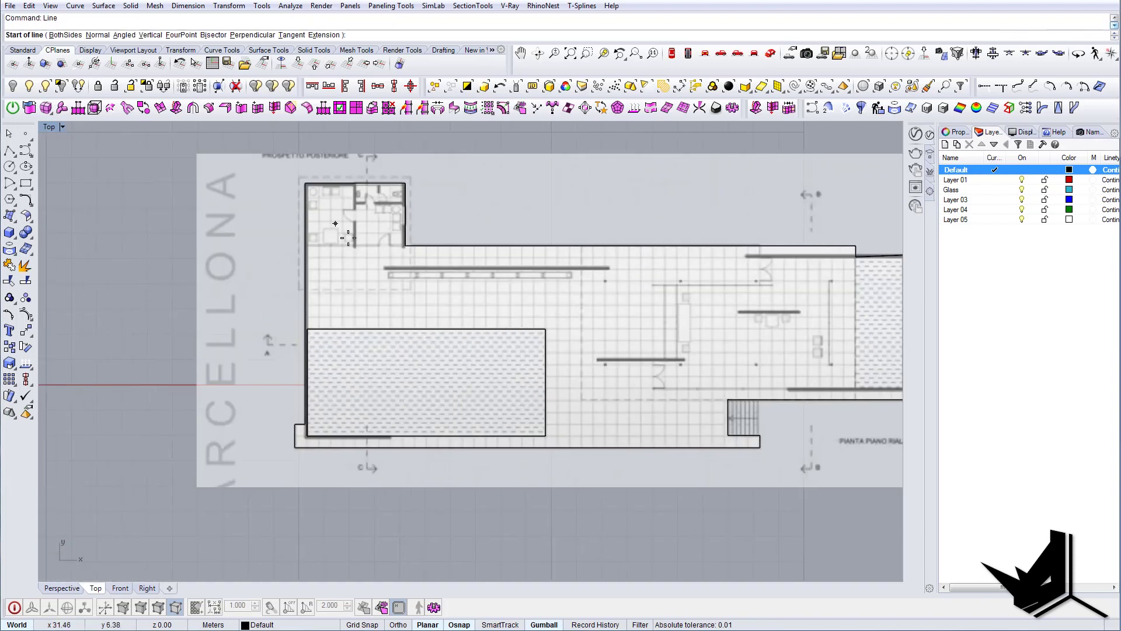
scroll(348, 238, "up", 2)
right_click_drag(619, 502, 493, 489)
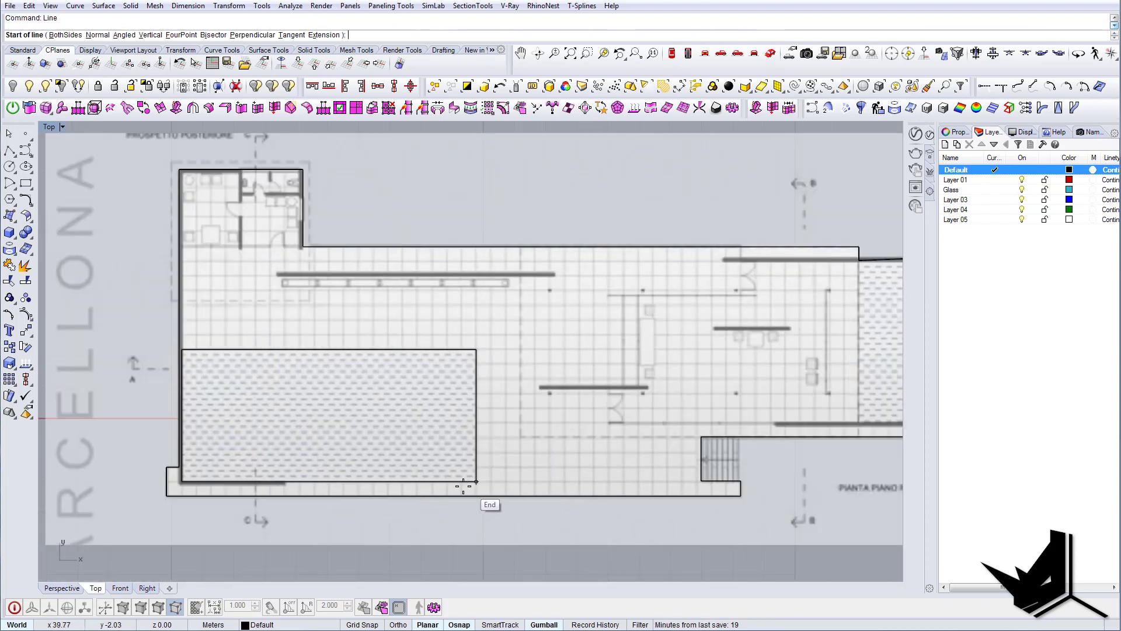
scroll(676, 490, "up", 3)
scroll(701, 478, "down", 4)
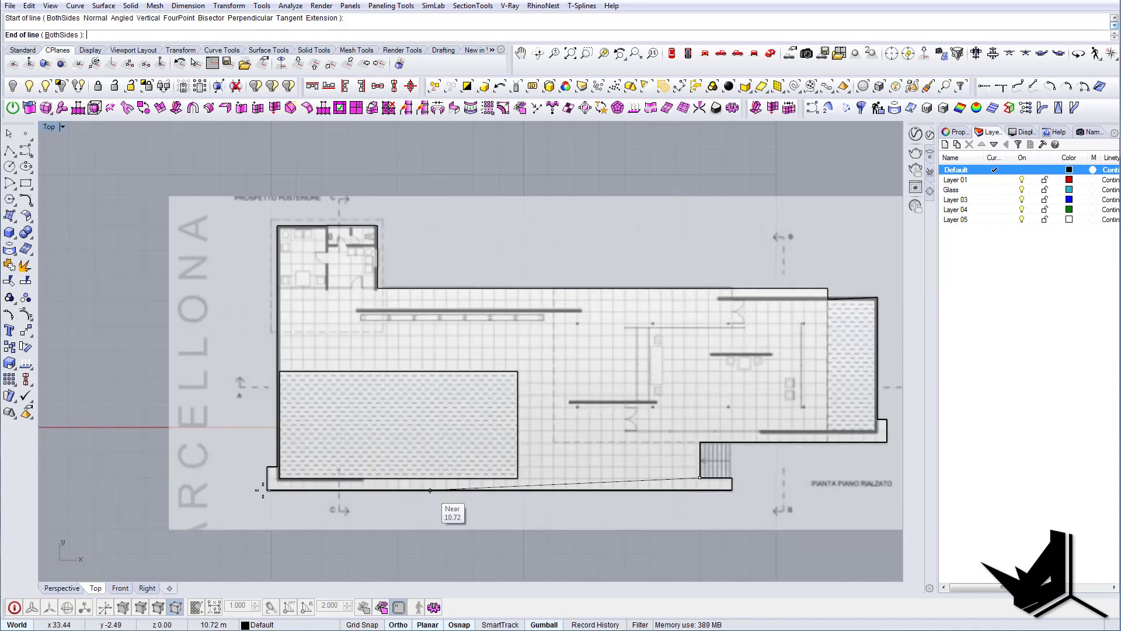
key("Escape")
left_click(143, 477)
Step: Stretch the horizontal line so it extends beyond both ends of the plan
scroll(146, 482, "down", 2)
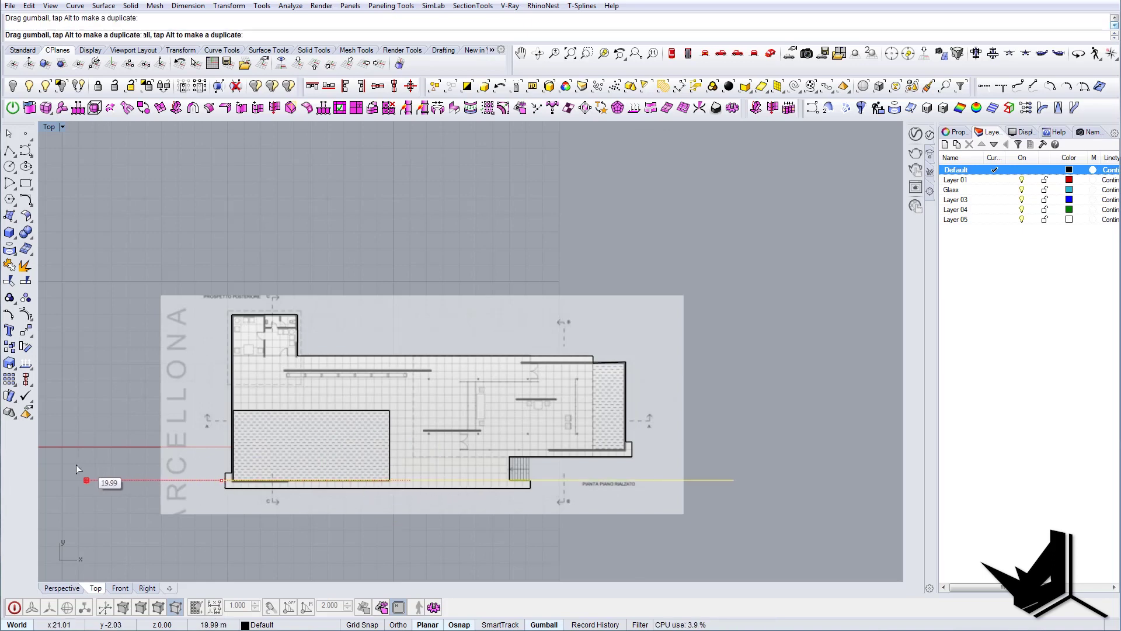
left_click_drag(76, 465, 78, 466)
key("Escape")
Step: Copy the line to the staircase's upper edge, the podium's right-end corner, the pool's upper edge and the podium's back edge
scroll(234, 461, "up", 5)
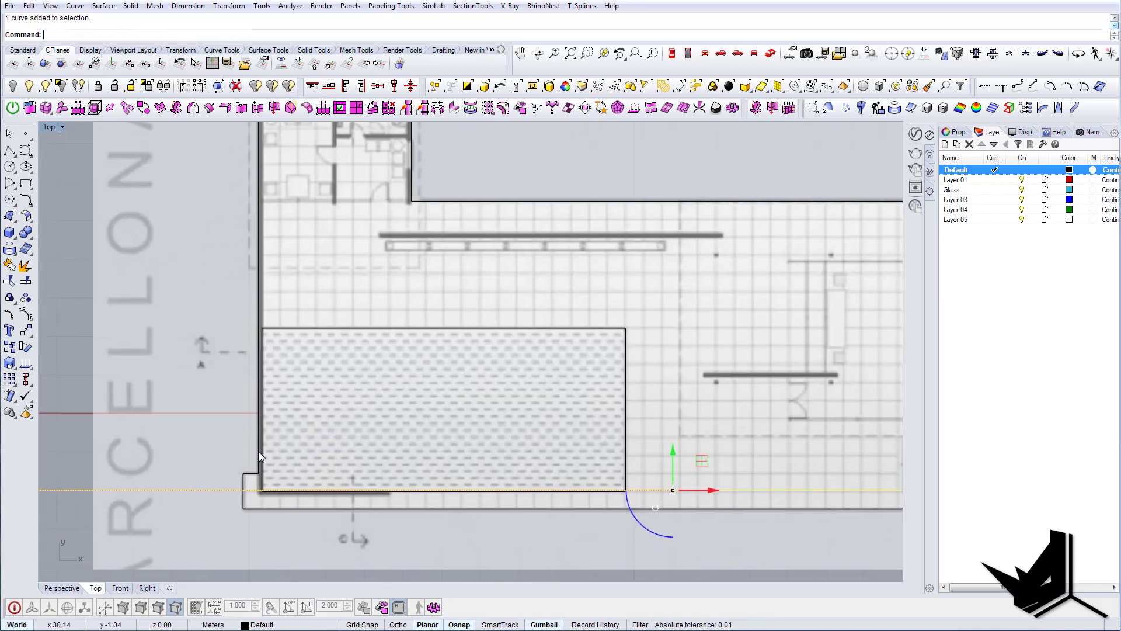
type("copy")
key("Return")
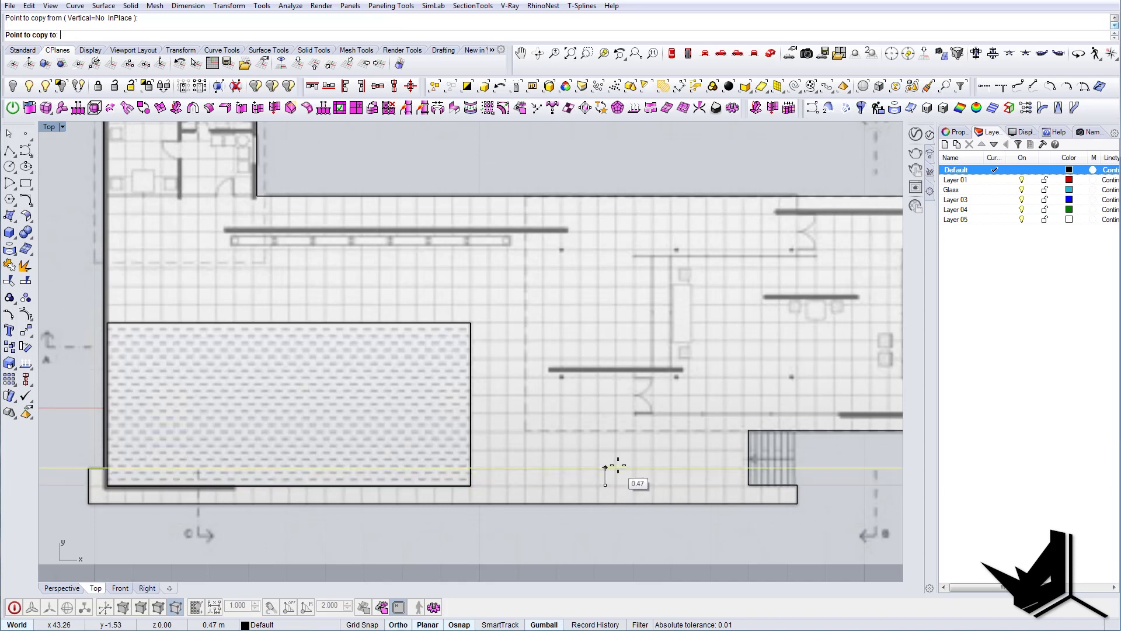
scroll(718, 467, "up", 6)
left_click(774, 398)
scroll(657, 479, "down", 8)
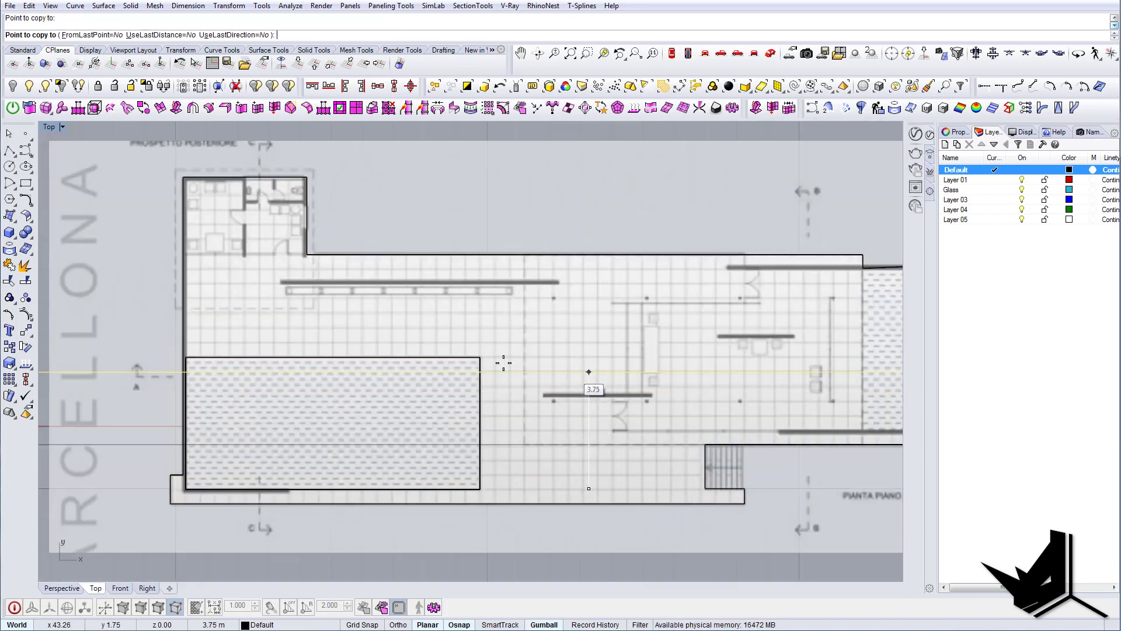
left_click(482, 358)
right_click_drag(611, 310, 604, 330)
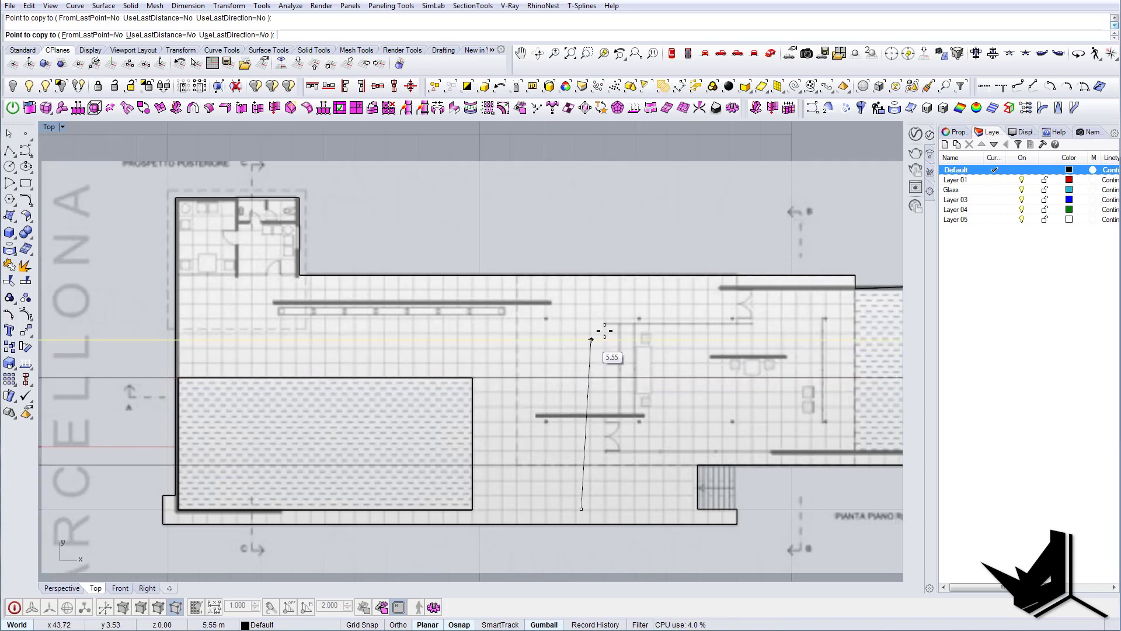
left_click(299, 275)
scroll(640, 377, "down", 3)
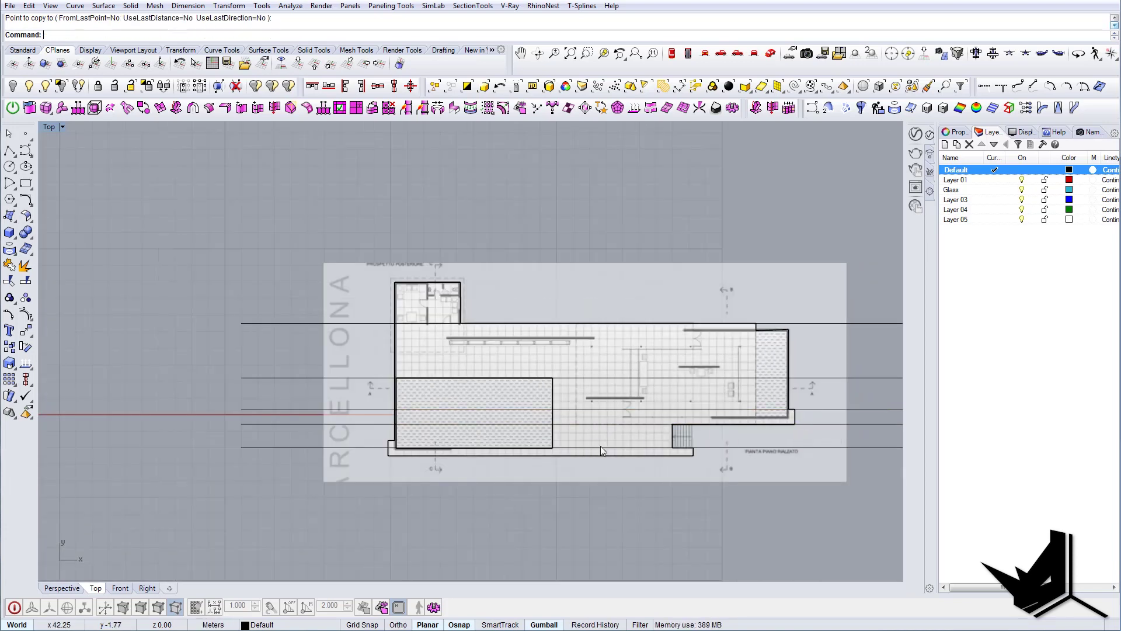
Step: Copy the lowest line up to the notch corner at the podium's left end
scroll(601, 449, "up", 2)
left_click(624, 453)
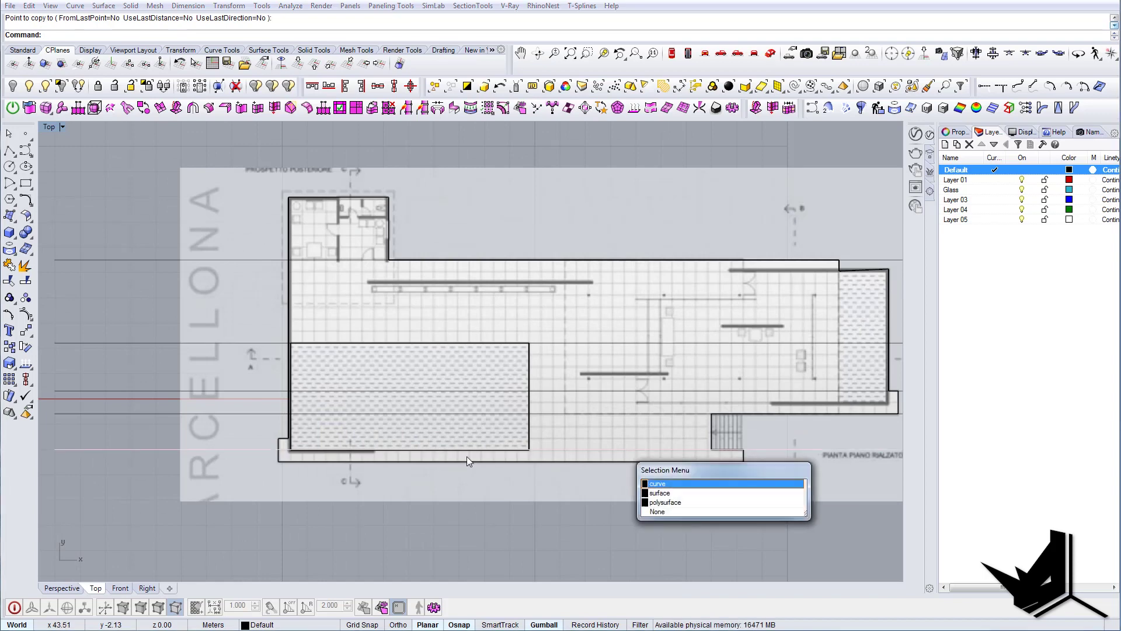
left_click(651, 486)
right_click(651, 487)
left_click(279, 450)
left_click(279, 438)
Step: Copy the line at the left notch corner one floor tile upward, within the staircase's depth
right_click_drag(641, 442, 551, 461)
scroll(627, 435, "up", 4)
scroll(630, 473, "down", 2)
right_click_drag(650, 364, 613, 372)
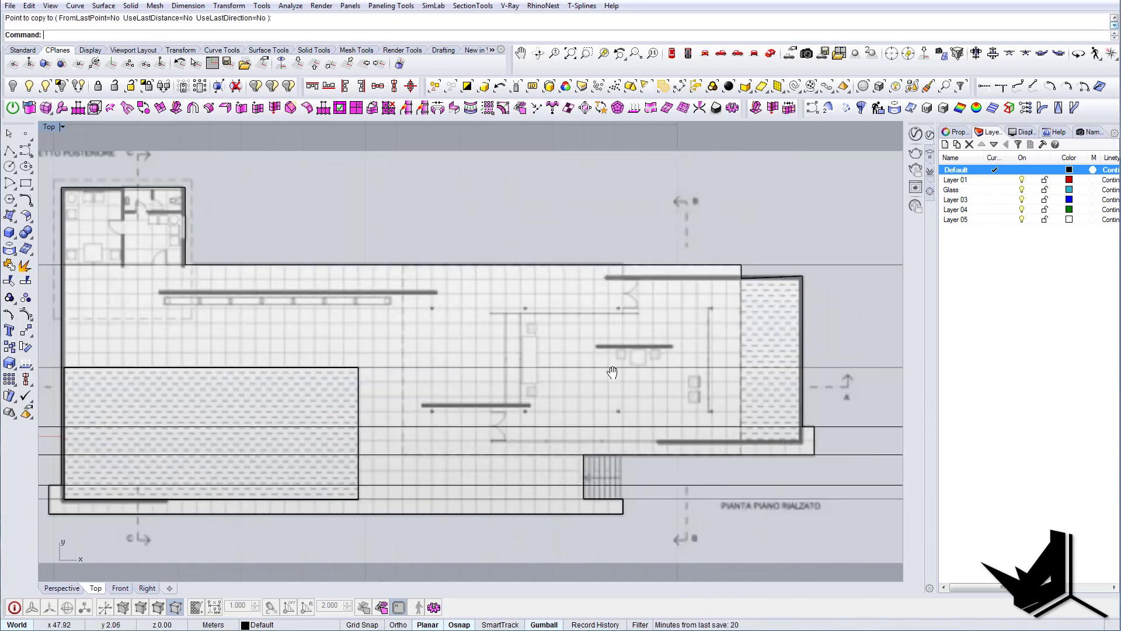
scroll(759, 286, "up", 6)
scroll(724, 328, "down", 6)
left_click(521, 464)
left_click(521, 523)
left_click(548, 554)
right_click(548, 553)
scroll(524, 538, "up", 4)
left_click(521, 534)
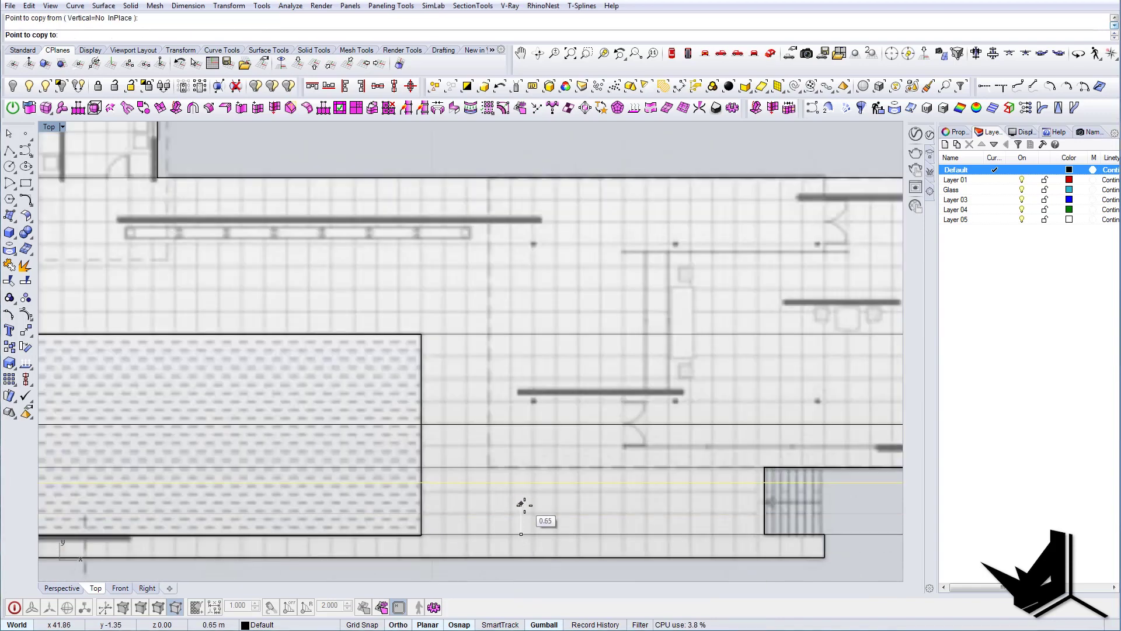
left_click(521, 513, "shift")
right_click(521, 513)
Step: Copy a horizontal line to the tile joint just above the staircase's upper edge
left_click(522, 467)
right_click(522, 467)
left_click(524, 466)
right_click(525, 467)
left_click(699, 463)
left_click(724, 471)
Step: Copy a group of the horizontal lines upward to fill the tile joints up to the large pool's upper edge
scroll(463, 425, "down", 2)
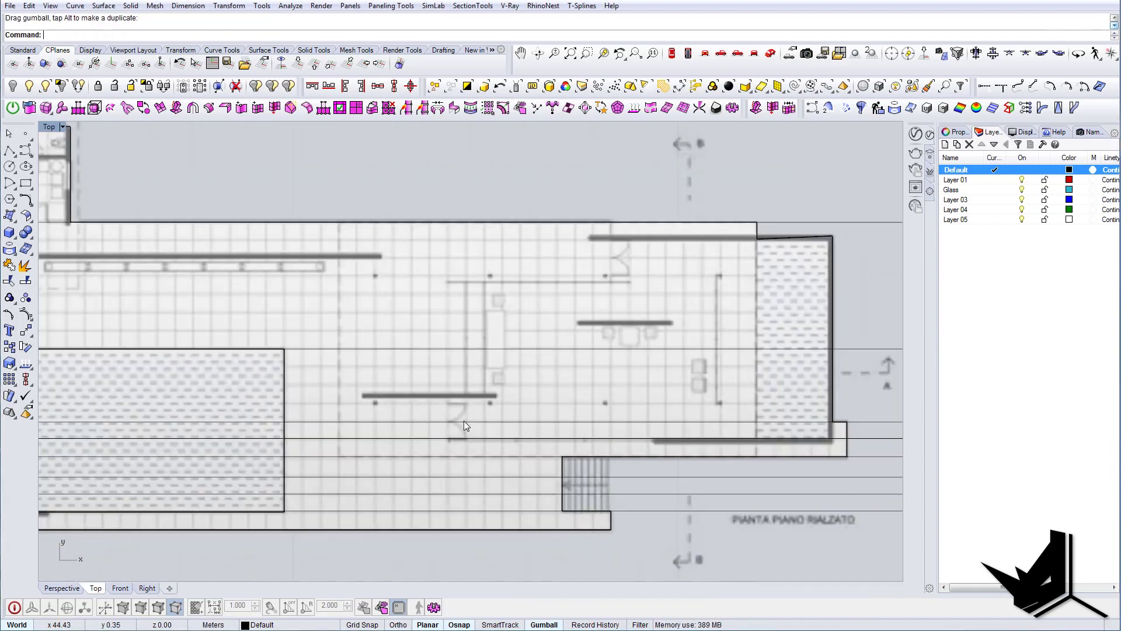
scroll(738, 440, "up", 6)
scroll(552, 412, "down", 12)
left_click_drag(722, 392, 703, 442)
right_click(704, 442)
left_click(735, 439)
left_click(736, 410)
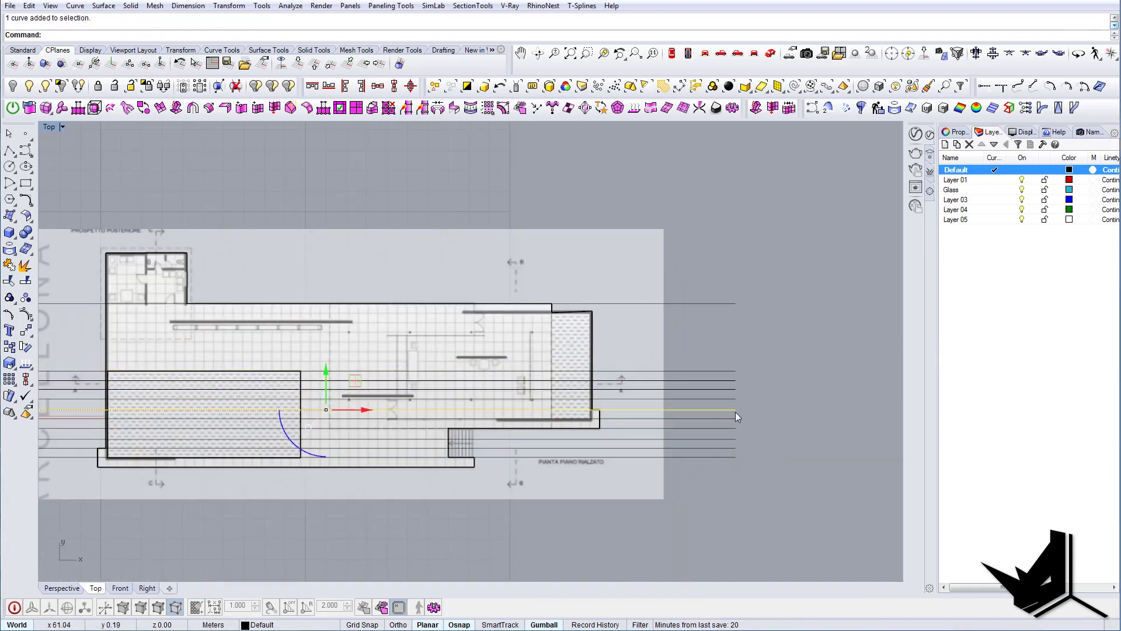
Step: Copy another group of lines upward to fill the remaining tile joints up to the podium's back edge
right_click_drag(707, 369, 733, 385)
left_click_drag(738, 381, 724, 420)
right_click(725, 419)
left_click(762, 415)
left_click(762, 388)
key("Return")
scroll(490, 351, "up", 1)
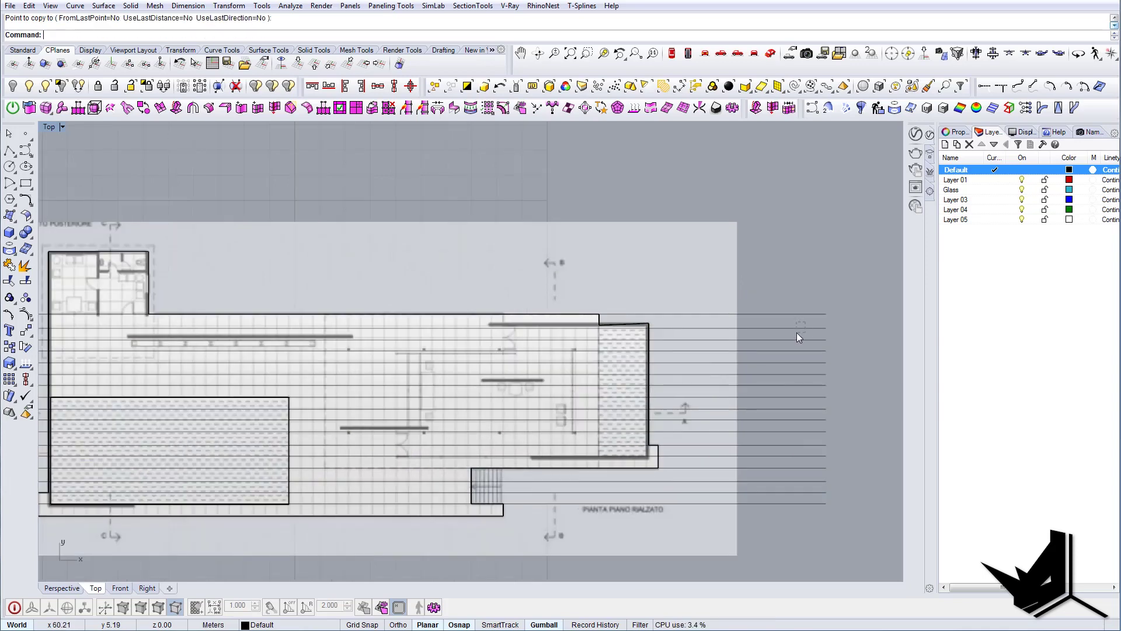
Step: Nudge groups of the upper horizontal lines to match the floor tile joints on the plan
left_click_drag(797, 333, 794, 334)
right_click_drag(759, 336, 825, 356)
left_click_drag(825, 356, 816, 377, "shift")
scroll(394, 338, "up", 6)
left_click_drag(383, 335, 383, 332)
scroll(385, 334, "down", 4)
right_click_drag(664, 408, 581, 405)
left_click_drag(689, 380, 672, 423)
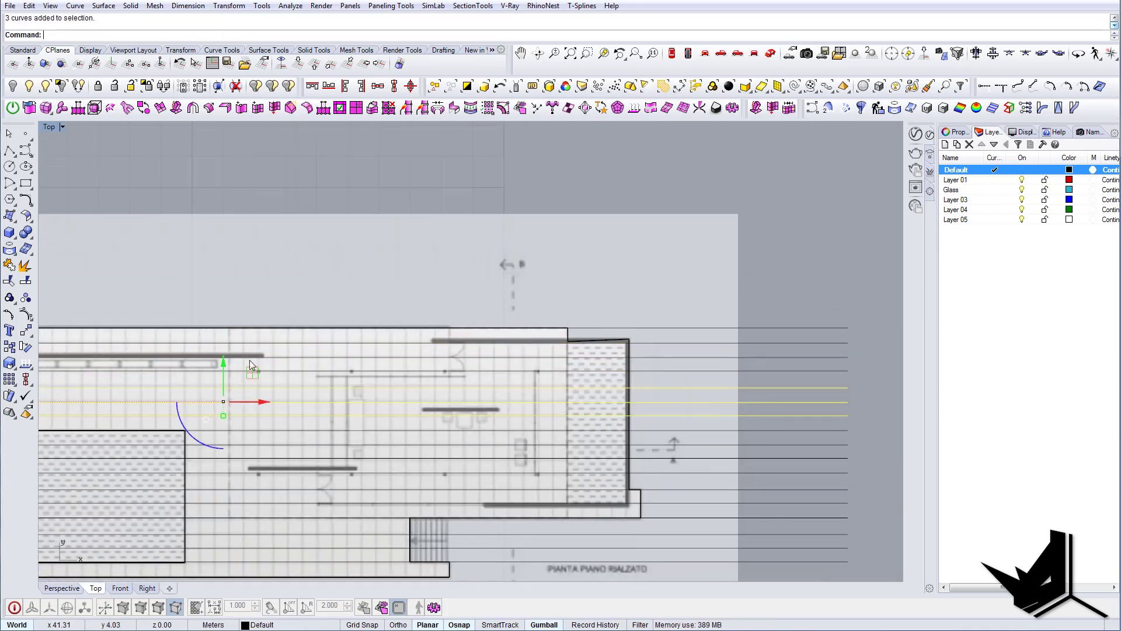
Step: Copy horizontal lines upward to the successive tile joints across the rear wing, above the podium's back edge
scroll(250, 364, "down", 3)
type("copy")
key("Return")
scroll(201, 375, "up", 3)
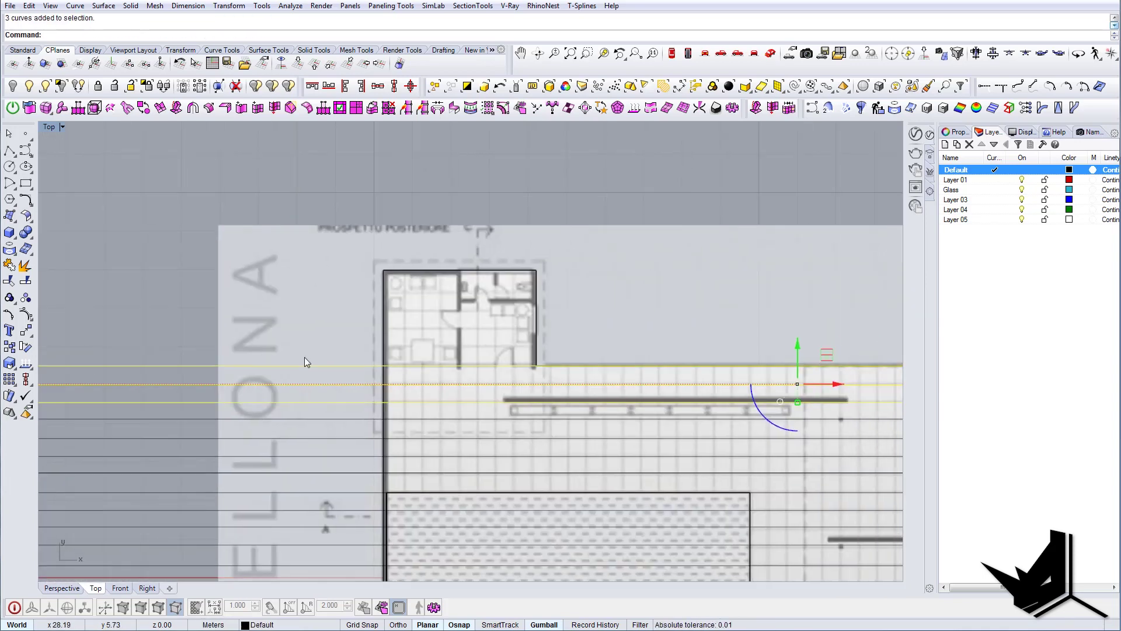
left_click(160, 384)
left_click(161, 365)
left_click(162, 347)
left_click(163, 328)
left_click(163, 309)
key("Return")
Step: Copy all the horizontal tile lines to the right of the plan and rotate the copies 90 degrees
scroll(233, 267, "down", 5)
left_click_drag(744, 425, 661, 258)
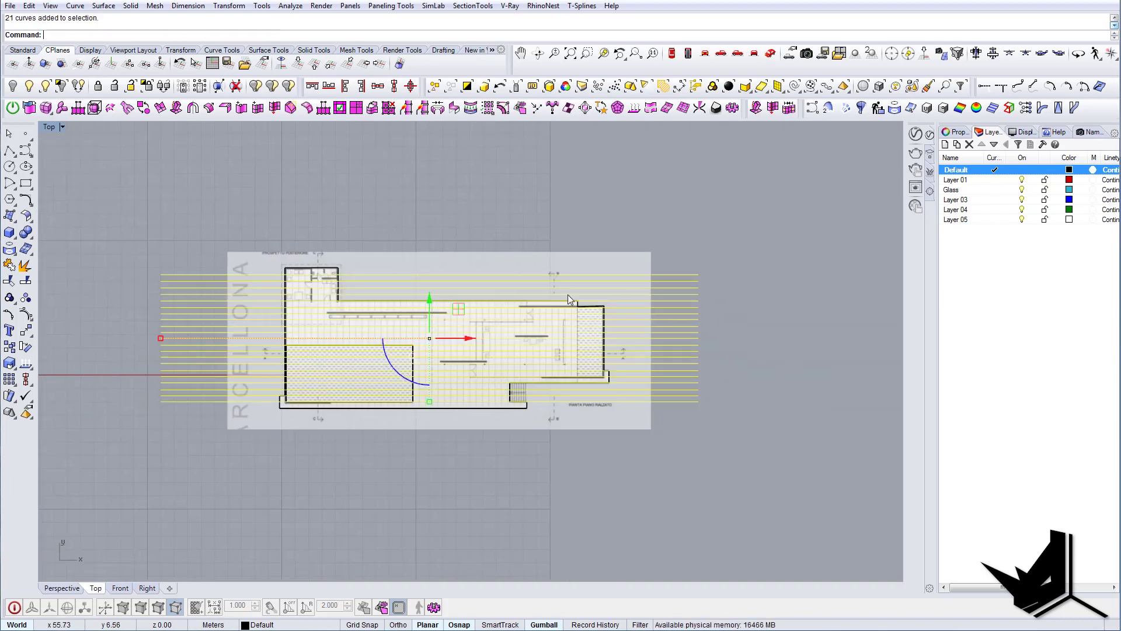
scroll(459, 290, "up", 2)
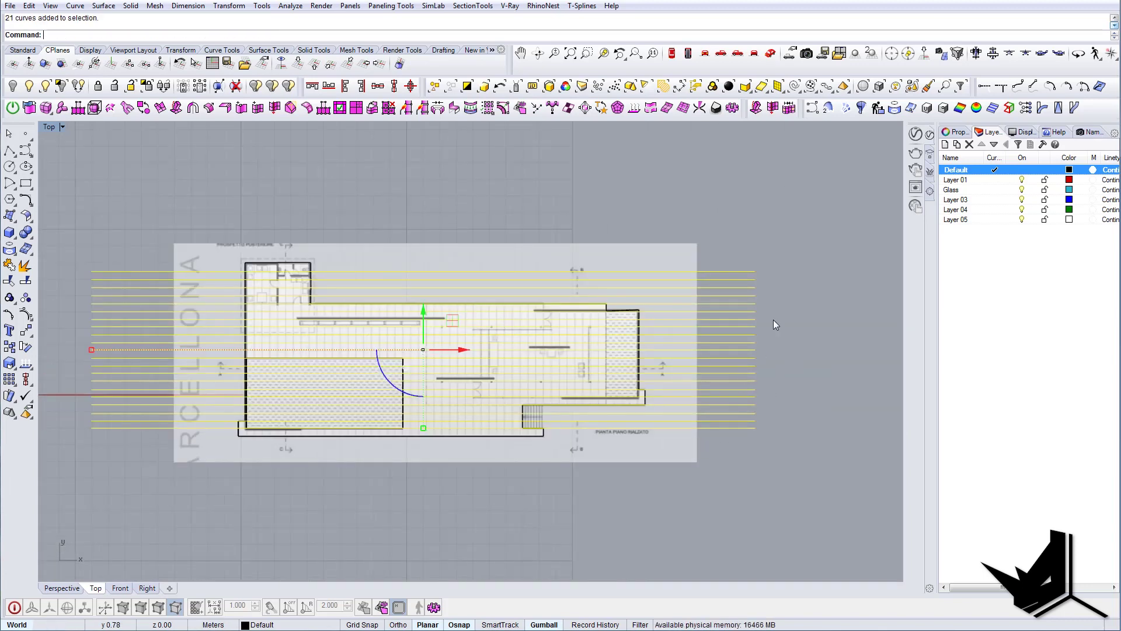
left_click_drag(774, 260, 719, 435)
scroll(636, 400, "down", 6)
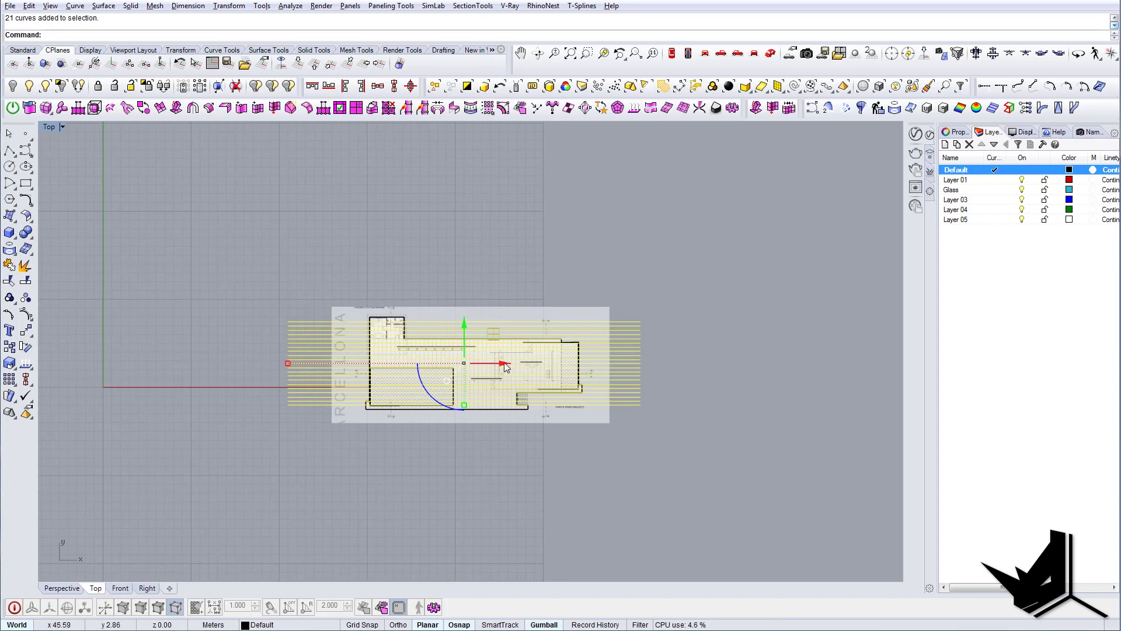
key("alt")
left_click_drag(503, 362, 613, 407)
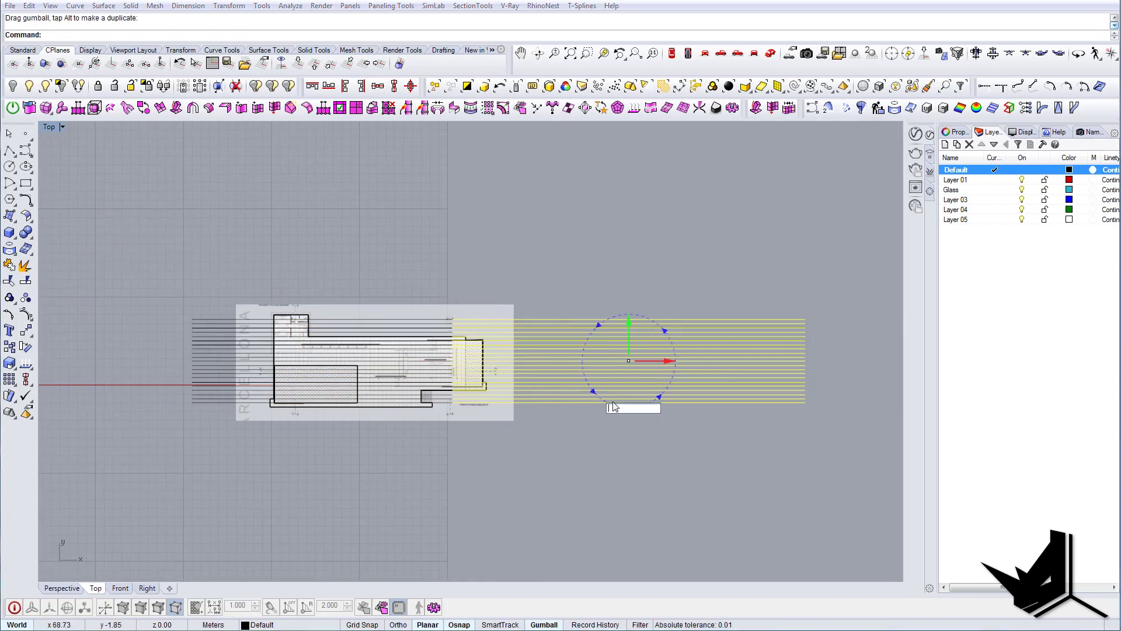
type("90")
key("Return")
Step: Move the rotated lines onto the plan so the outermost one meets the podium's right edge beside the small pool
right_click_drag(556, 383, 504, 398)
type("m")
key("Return")
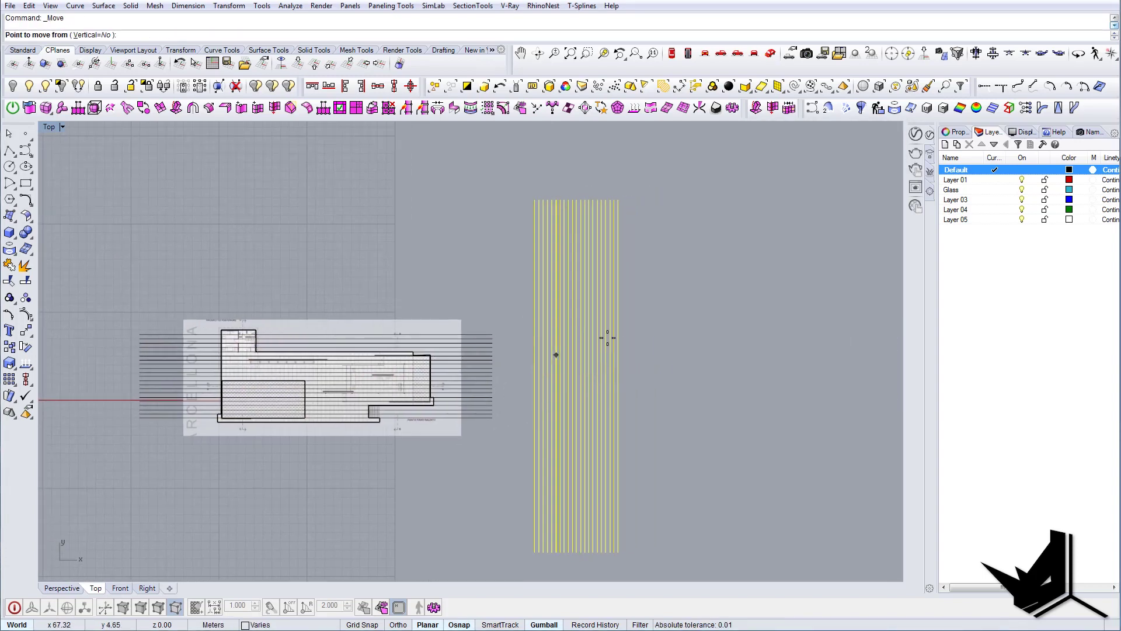
left_click(617, 333)
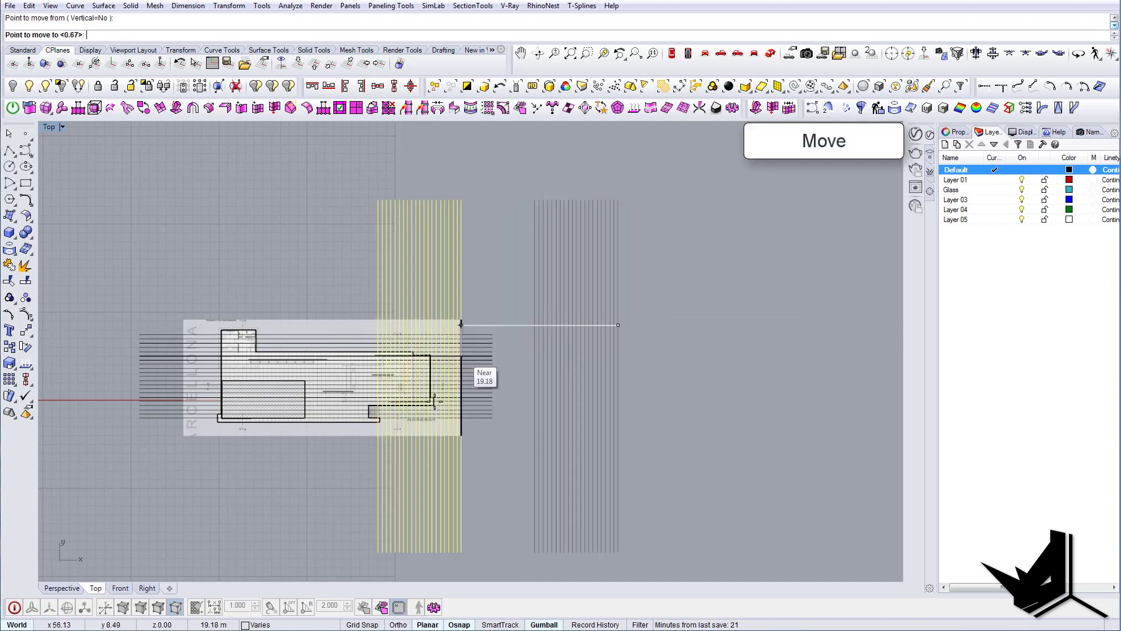
scroll(461, 403, "up", 5)
scroll(426, 416, "up", 3)
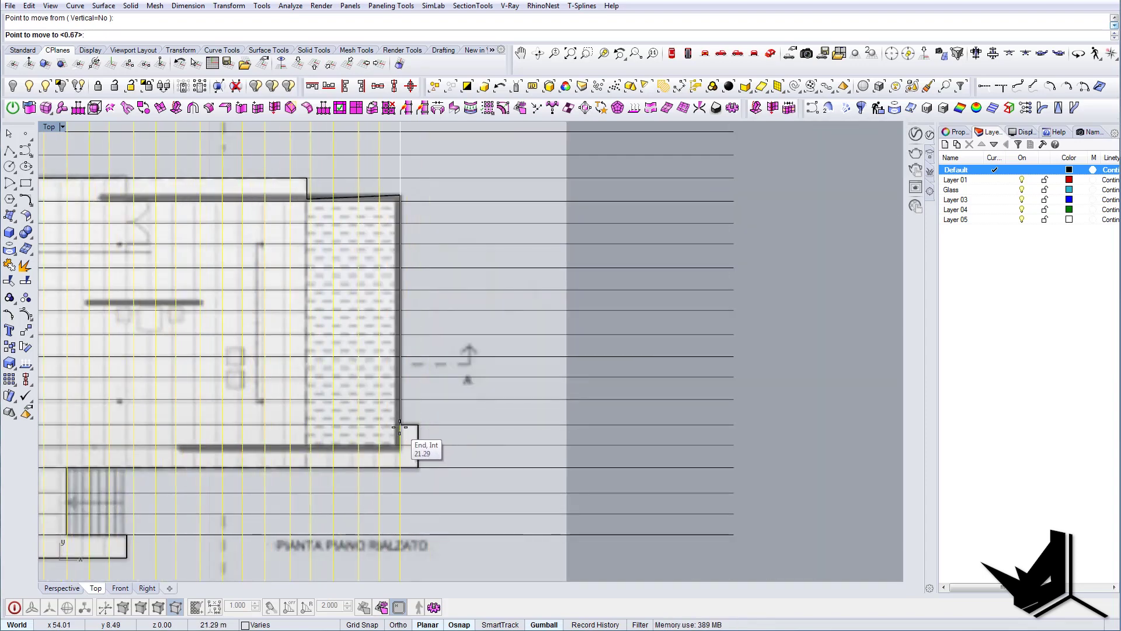
scroll(264, 367, "down", 3)
scroll(530, 327, "up", 1)
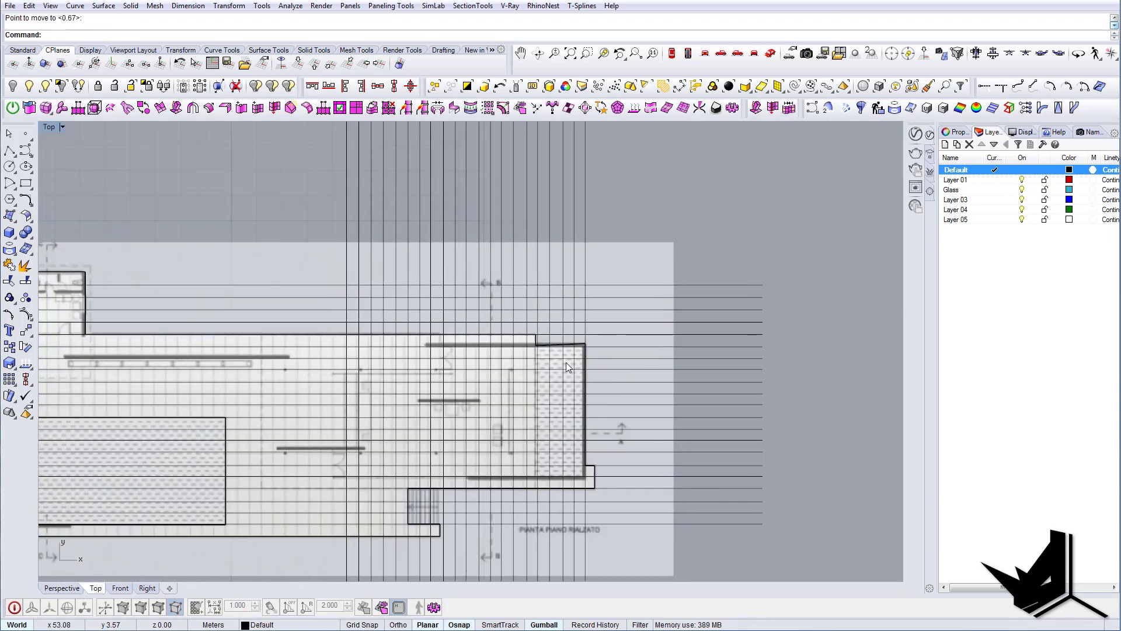
scroll(549, 437, "up", 1)
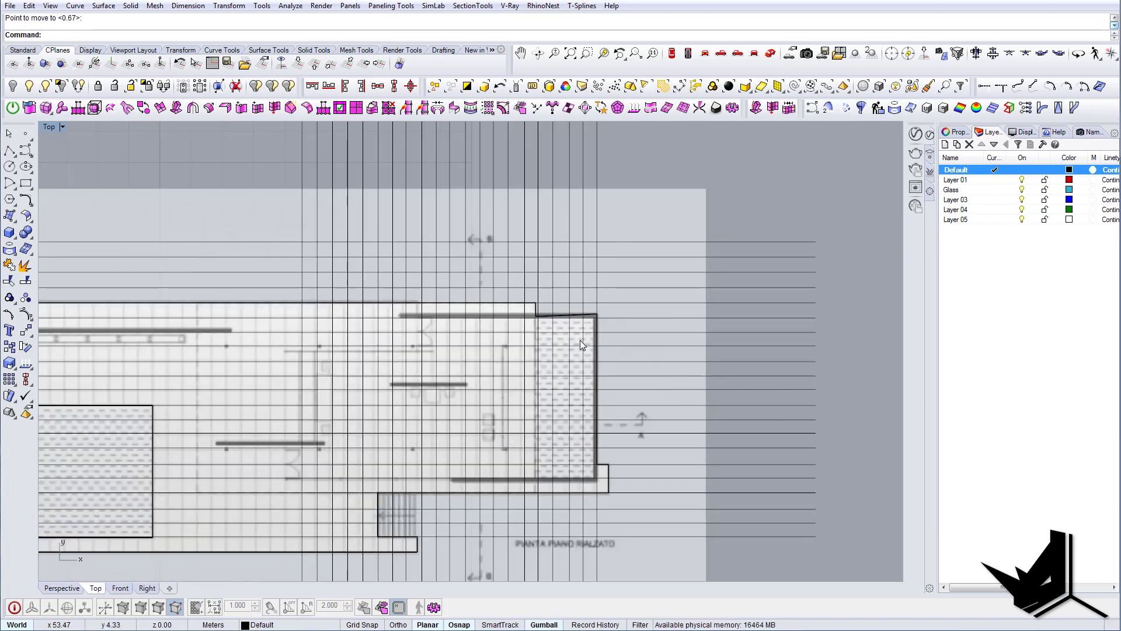
scroll(636, 499, "up", 5)
scroll(637, 498, "down", 8)
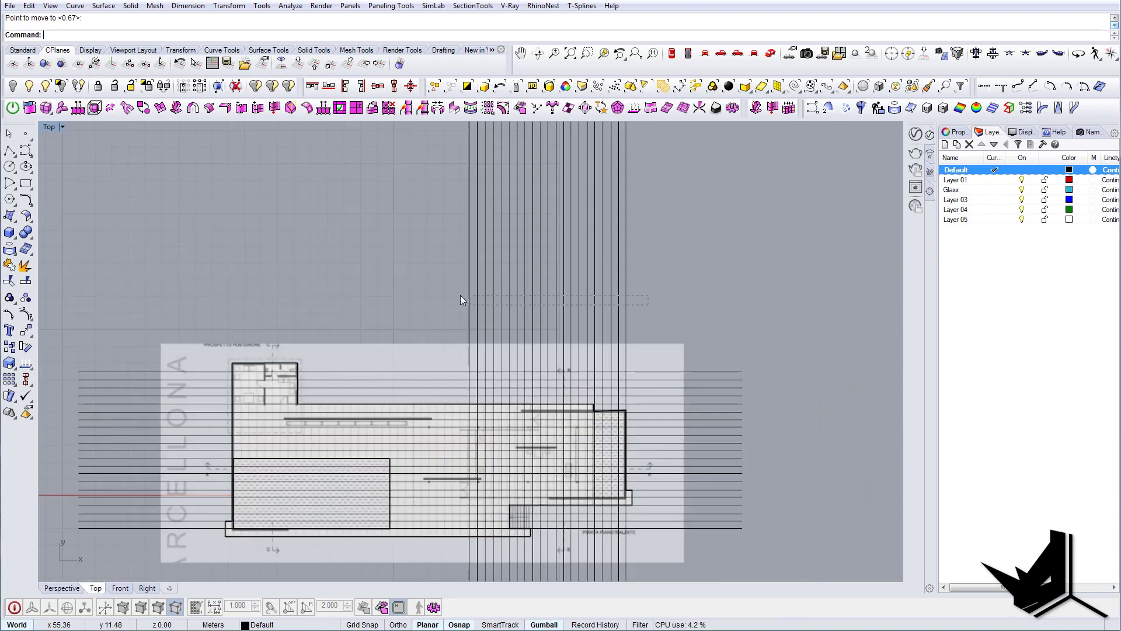
left_click_drag(460, 295, 450, 289)
scroll(509, 549, "up", 4)
right_click_drag(514, 492, 503, 494)
key("Escape")
Step: Move the vertical line nearest the staircase onto the staircase's left edge
left_click(502, 490)
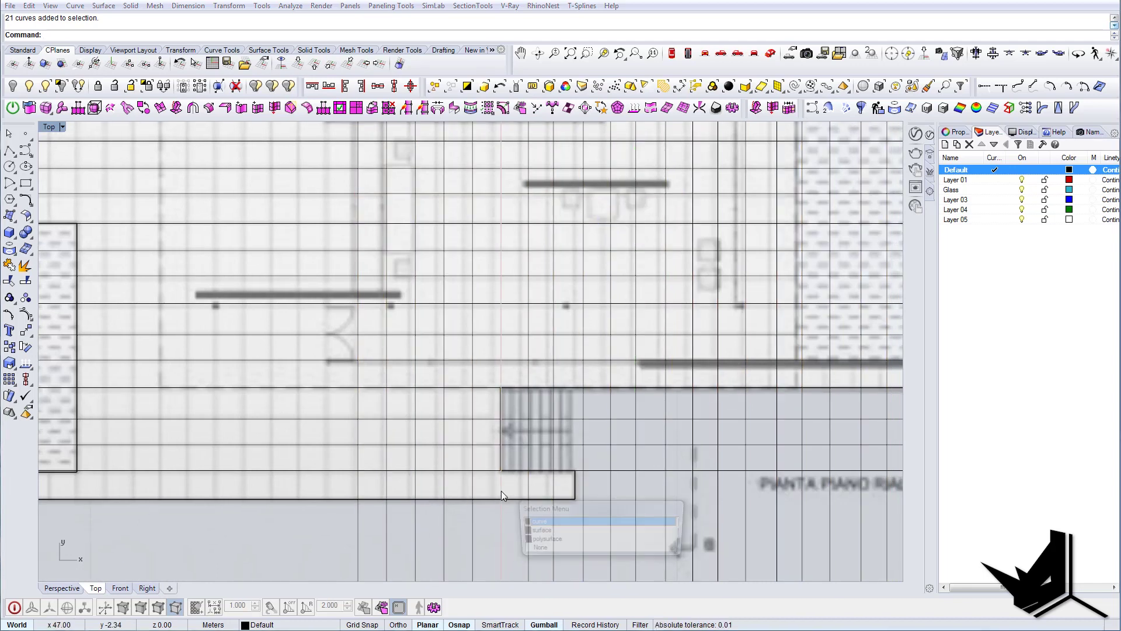
left_click(541, 524)
right_click_drag(501, 495, 439, 490)
type("m")
key("Return")
scroll(442, 484, "up", 6)
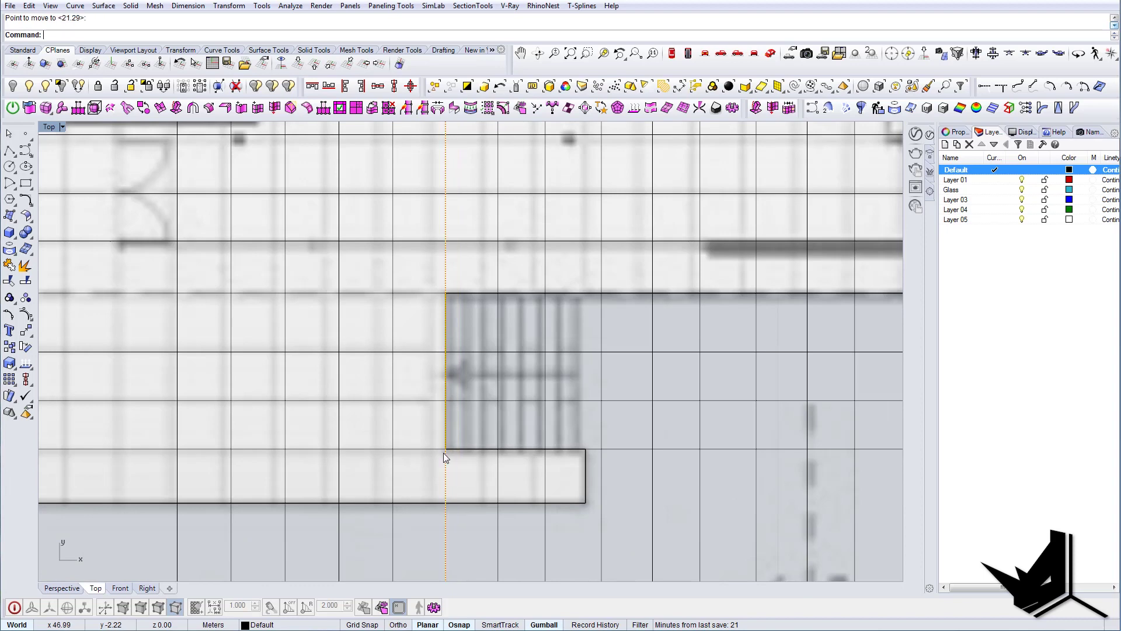
scroll(446, 459, "down", 3)
scroll(536, 380, "up", 4)
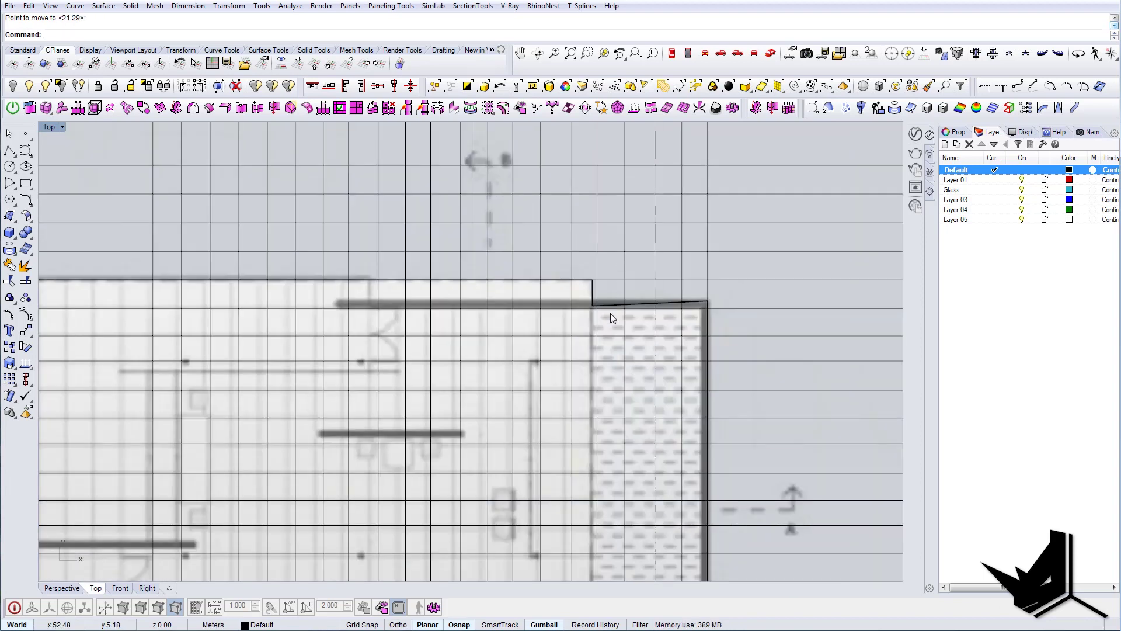
scroll(598, 294, "down", 8)
right_click_drag(592, 267, 575, 350)
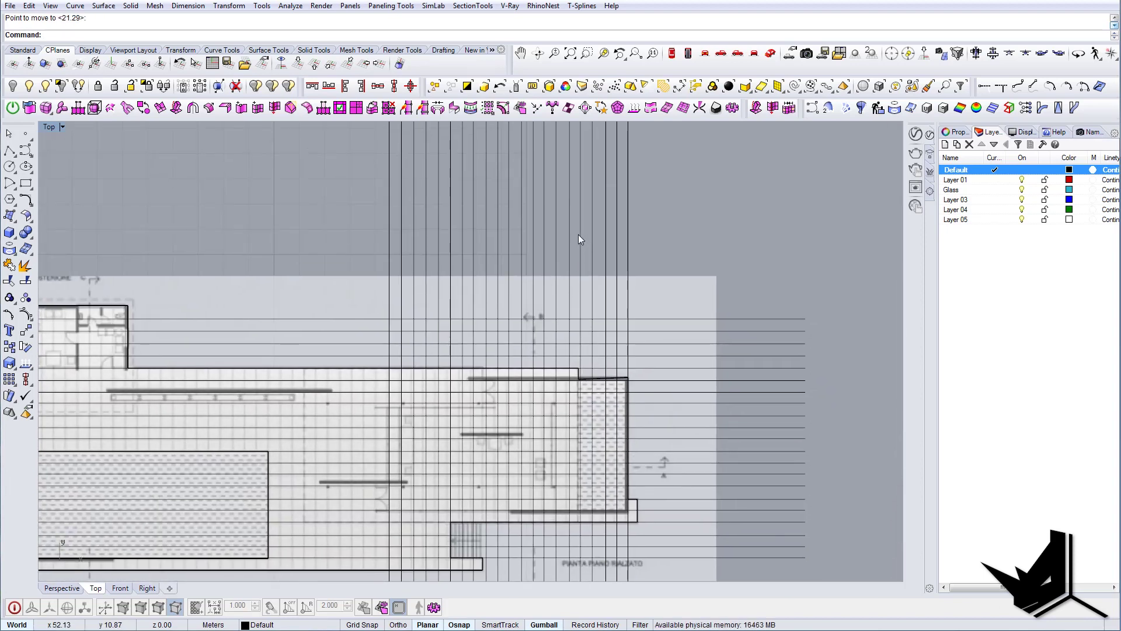
left_click_drag(584, 238, 343, 225)
scroll(584, 389, "up", 8)
key("Escape")
right_click_drag(579, 352, 566, 394)
scroll(581, 218, "down", 4)
right_click_drag(577, 228, 577, 270)
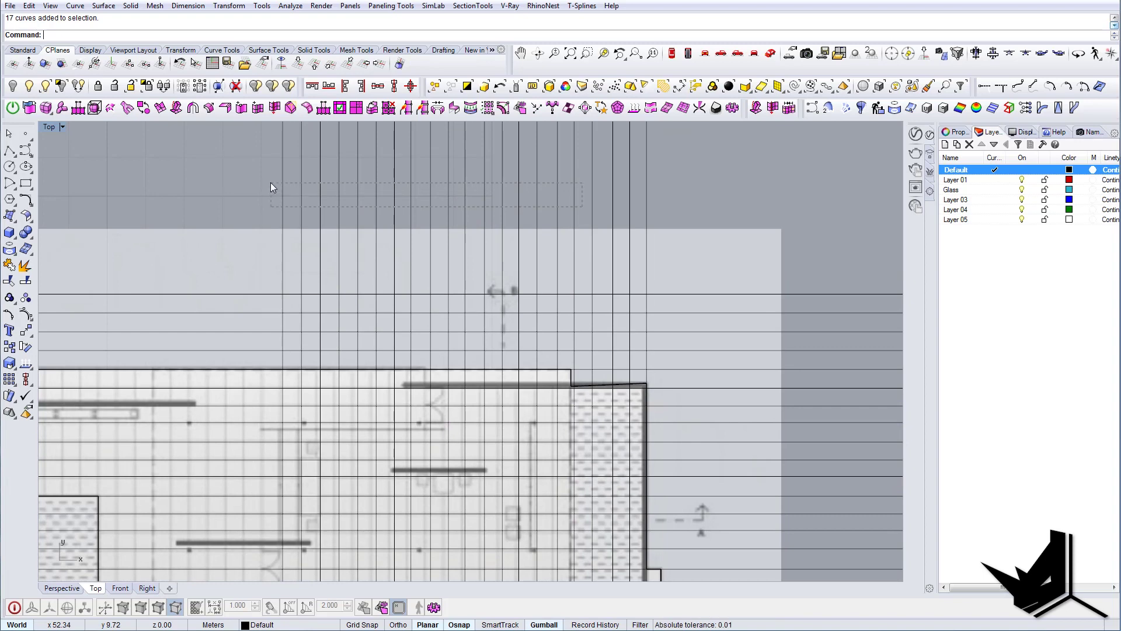
left_click_drag(271, 182, 271, 182)
key("Escape")
Step: Move the group of vertical lines left of the small pool so its rightmost line meets the podium's step-back corner
left_click_drag(367, 206, 299, 196)
right_click_drag(446, 284, 393, 298)
type("m")
key("Return")
scroll(504, 352, "up", 12)
left_click(537, 428)
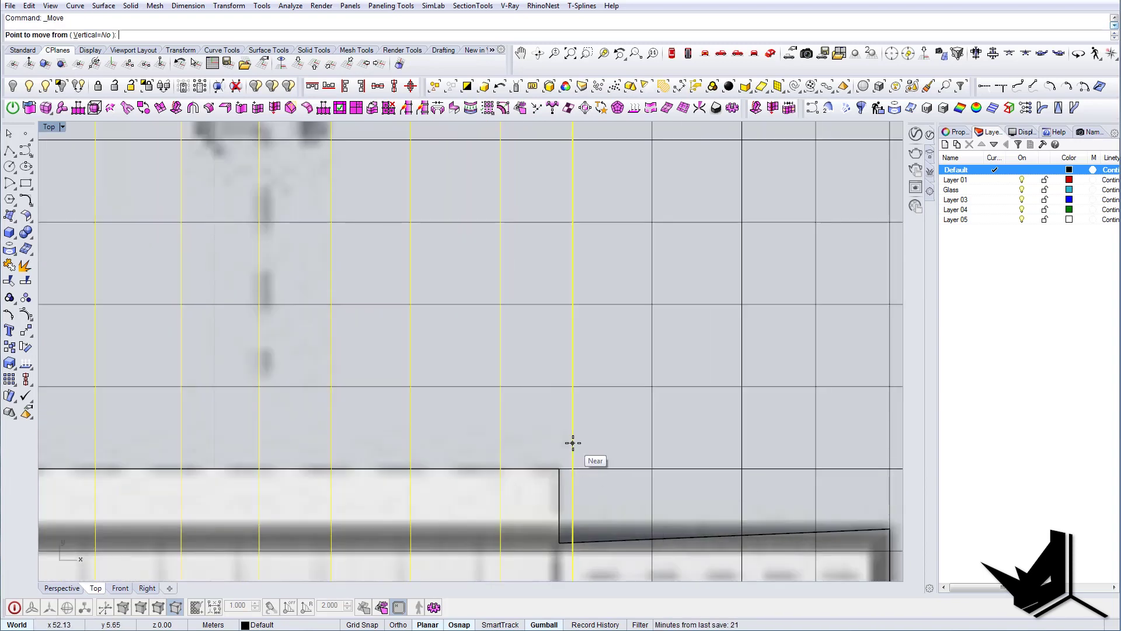
left_click(557, 460)
scroll(560, 418, "down", 2)
scroll(515, 416, "down", 4)
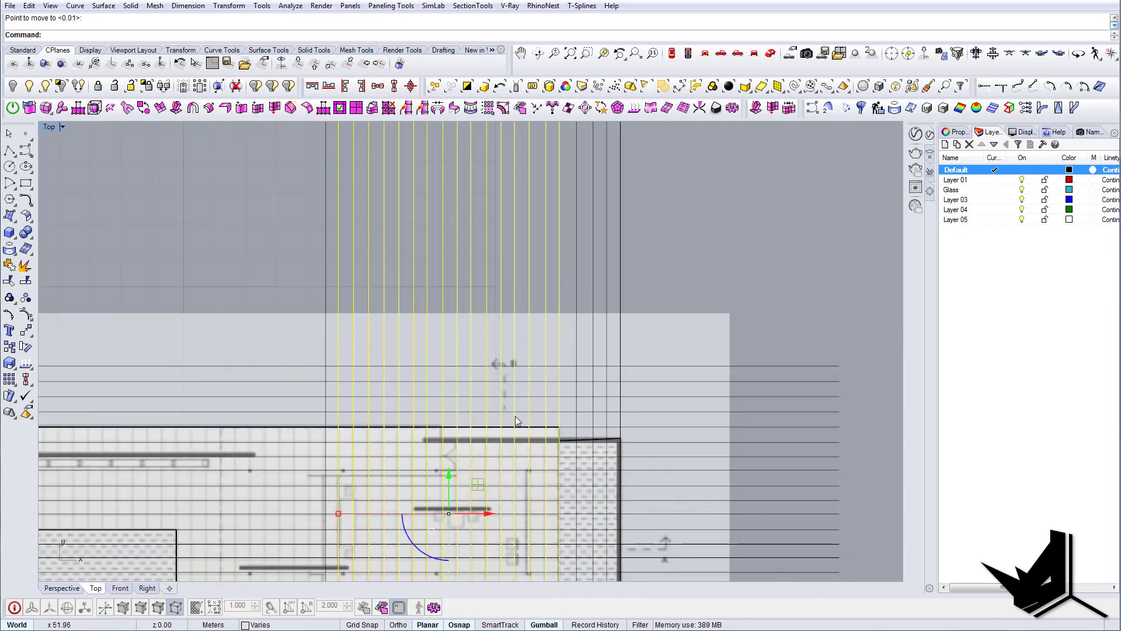
key("Escape")
Step: Nudge the leftmost vertical line slightly left to match the tile joint on the plan
scroll(389, 446, "up", 3)
left_click(387, 429)
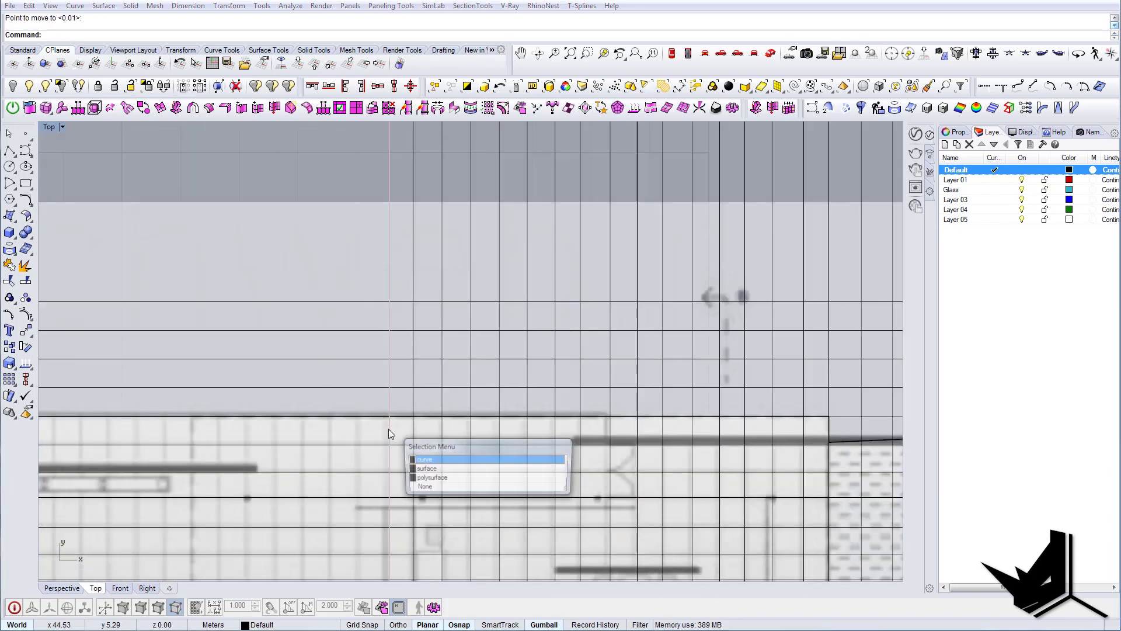
left_click(424, 459)
scroll(465, 499, "up", 3)
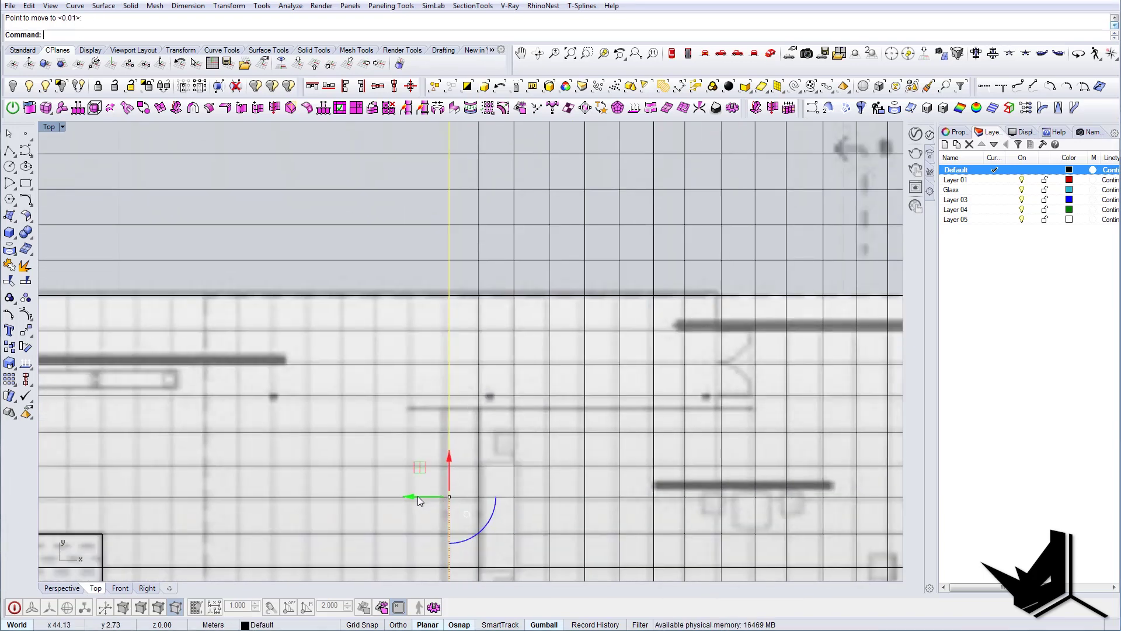
left_click_drag(418, 496, 415, 496)
key("Escape")
Step: Copy eight of the vertical lines leftward four times to reach the podium's left edge, and delete the surplus lines beyond it
scroll(439, 430, "down", 8)
mouse_move(462, 397)
right_mouse_down()
mouse_move(445, 422)
mouse_move(464, 420)
right_mouse_up()
scroll(533, 352, "up", 11)
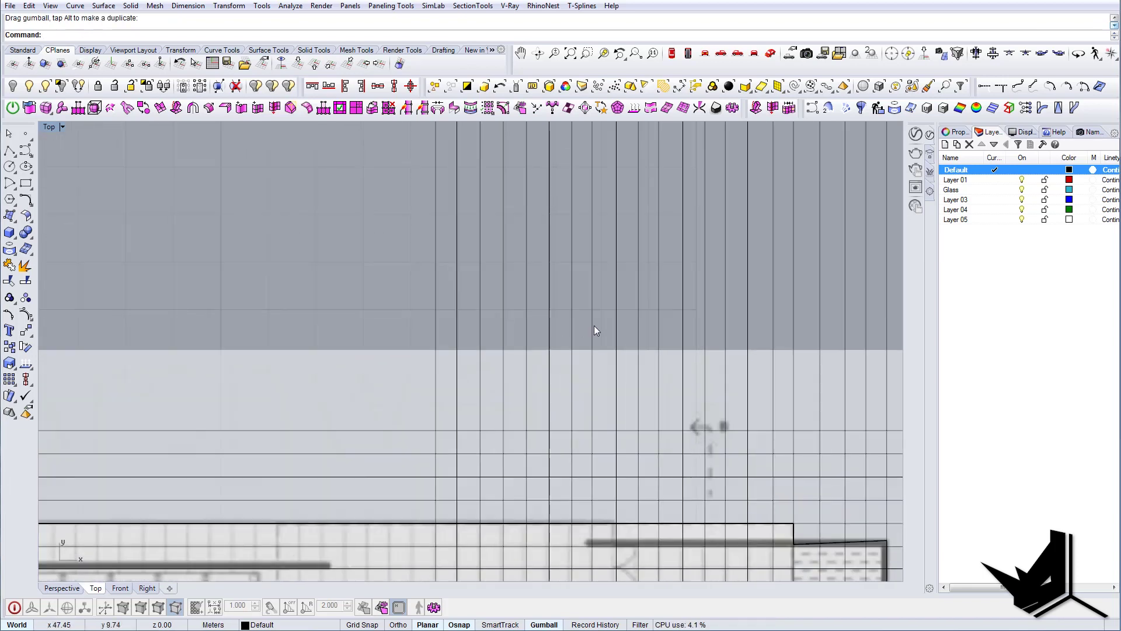
scroll(608, 325, "up", 3)
left_click_drag(609, 328, 393, 300)
right_click_drag(408, 299, 597, 329)
scroll(598, 333, "down", 2)
type("copy")
key("Return")
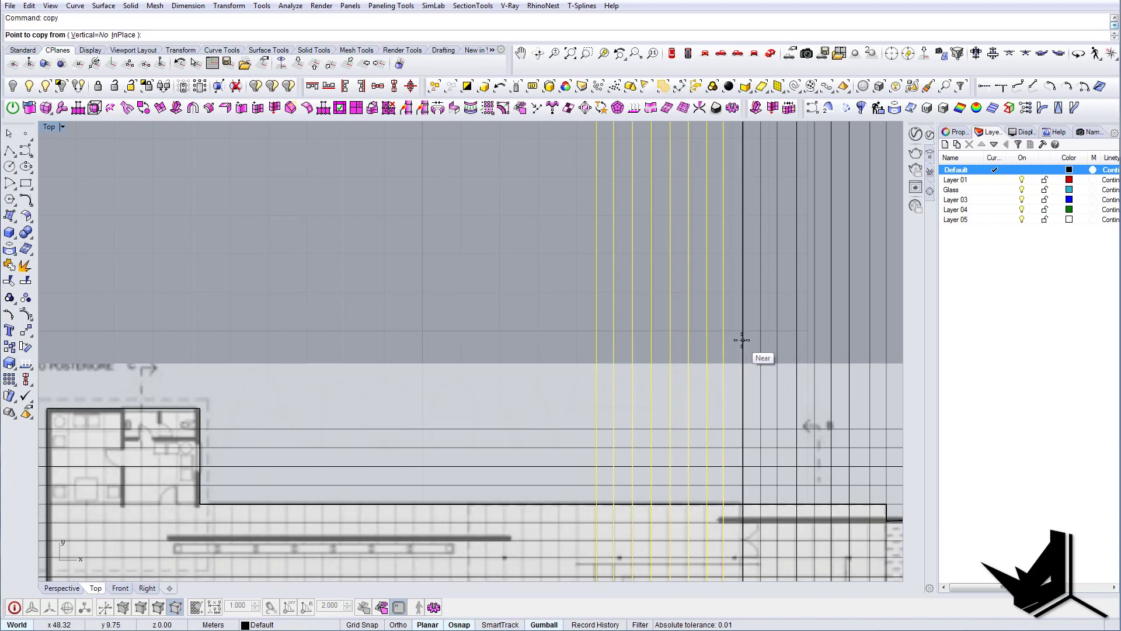
left_click(742, 340)
left_click(596, 340)
left_click(449, 337)
left_click(304, 335)
left_click(157, 334)
scroll(156, 334, "down", 6)
right_click_drag(157, 333, 382, 301)
key("Delete")
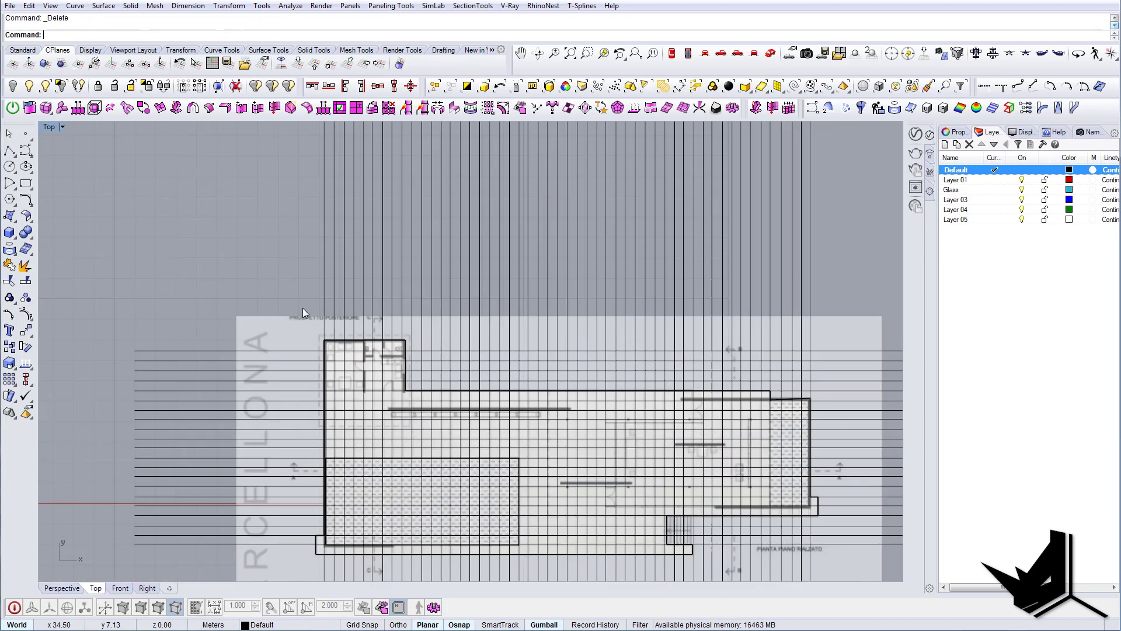
Step: Move the leftmost group of vertical lines so its first line meets the large pool's left edge
scroll(318, 344, "up", 4)
left_click_drag(391, 204, 260, 266)
scroll(327, 526, "up", 8)
scroll(374, 499, "down", 2)
scroll(345, 405, "up", 10)
type("move")
key("Return")
left_click(299, 396)
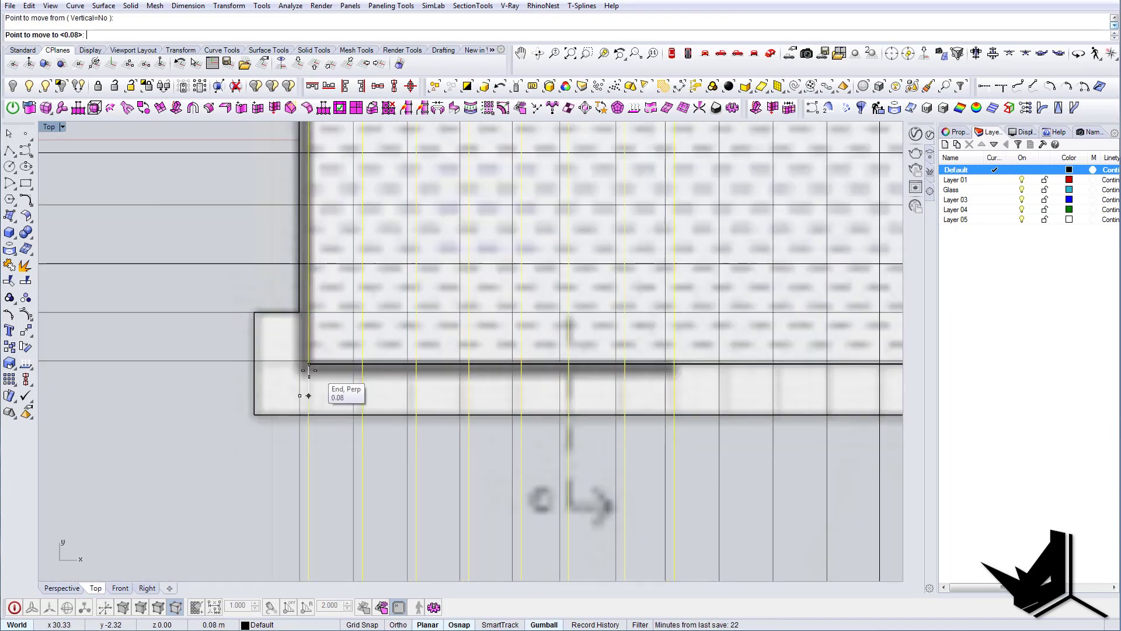
left_click(308, 395)
Step: Select the vertical line beside the rear wing's right wall and undo the last move
scroll(414, 194, "down", 3)
scroll(418, 272, "up", 3)
left_click(408, 257)
scroll(408, 374, "down", 10)
key("ctrl+z")
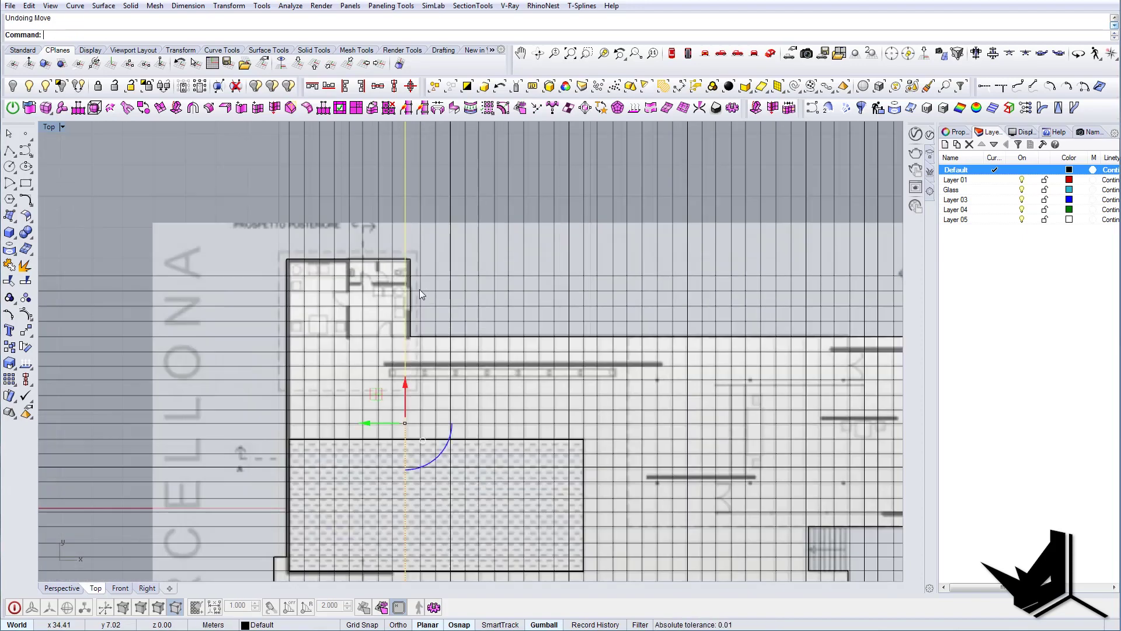
Step: Select all the vertical and horizontal tile lines across the plan
scroll(321, 350, "down", 10)
left_click(610, 467)
left_click_drag(281, 506, 281, 505)
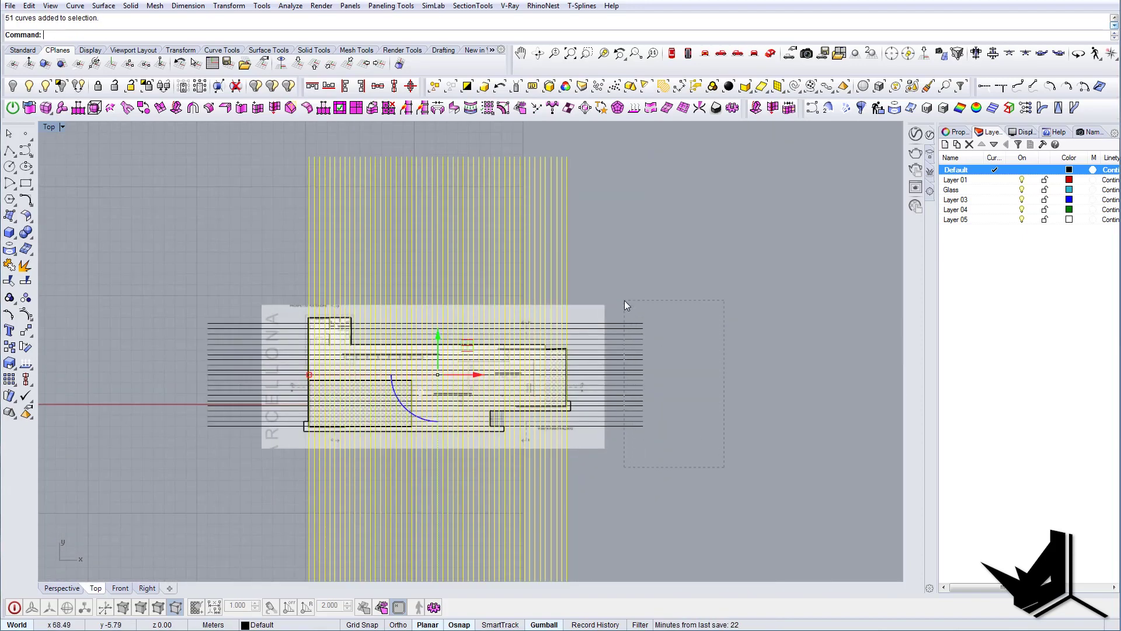
left_click_drag(625, 300, 625, 300)
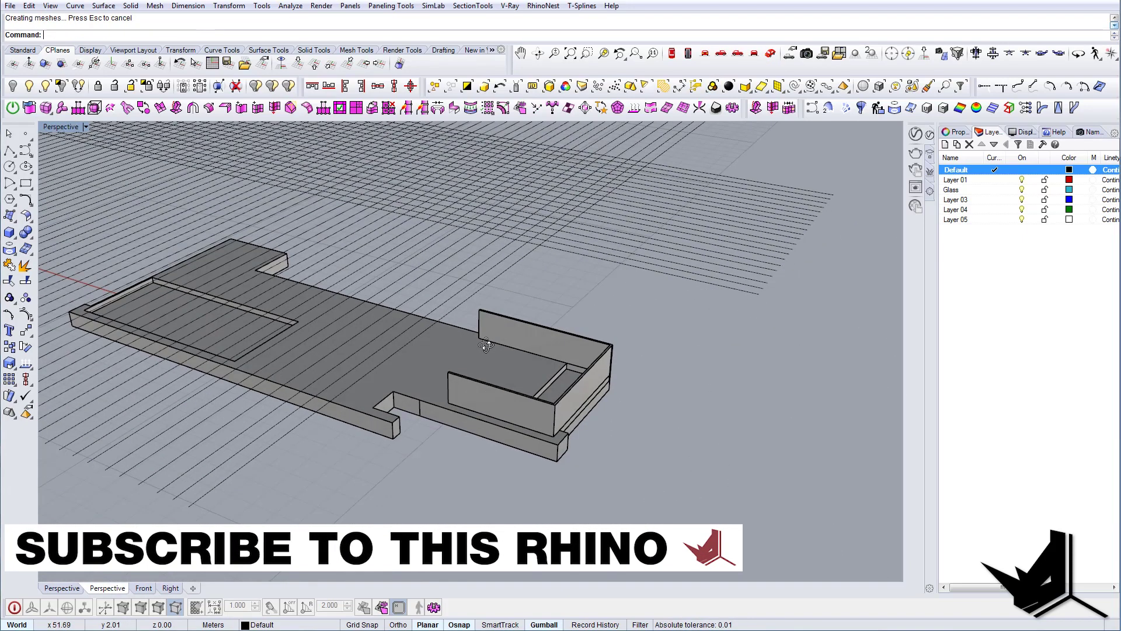
Step: Extract the podium's top surface from its polysurface with ExtractSrf
mouse_move(486, 344)
right_mouse_down()
mouse_move(494, 382)
mouse_move(494, 337)
right_mouse_up()
left_click(534, 380)
key("Escape")
scroll(494, 337, "down", 4)
right_click_drag(496, 261, 422, 423)
scroll(459, 353, "up", 4)
left_click(410, 410)
key("Escape")
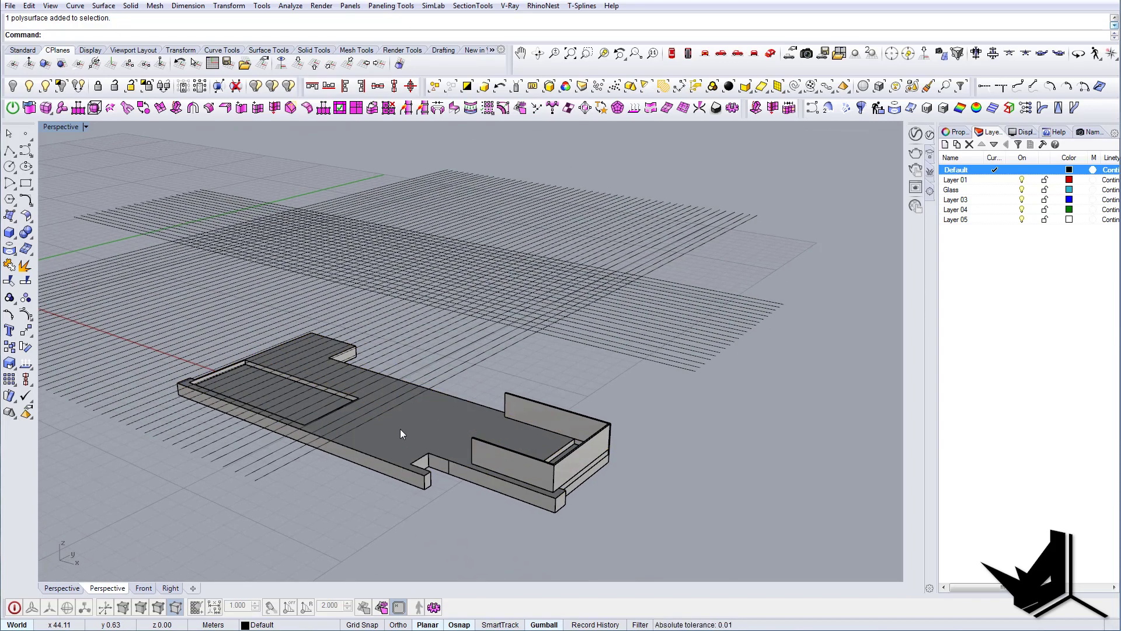
type("ExtractSrf")
key("Return")
left_click(401, 428)
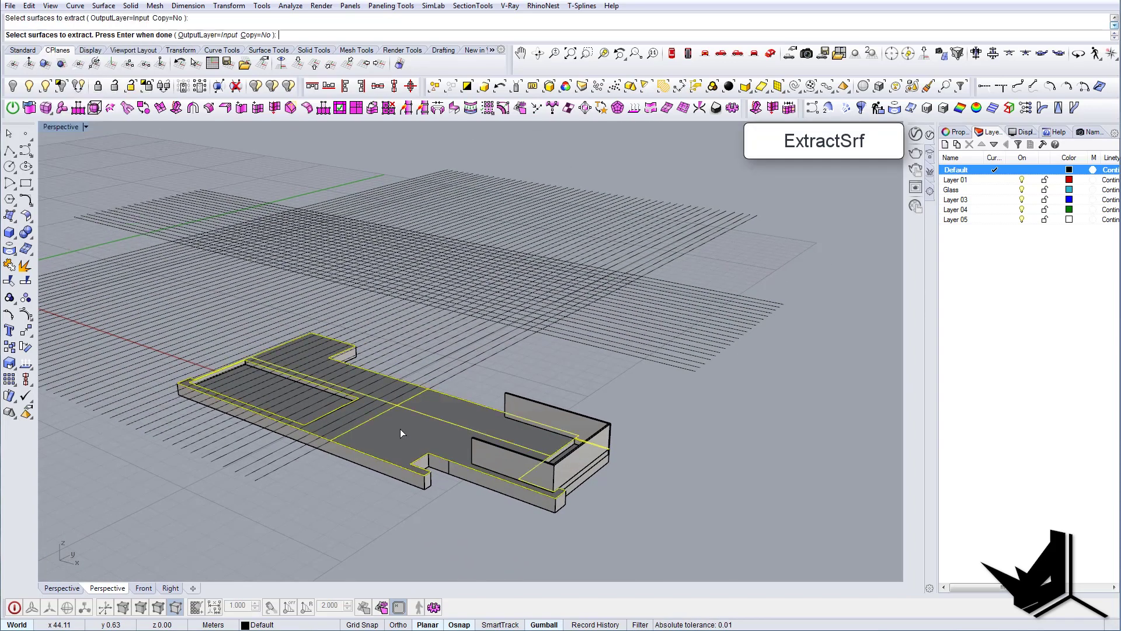
key("Return")
Step: Isolate the extracted podium top surface together with all the tile lines
scroll(401, 429, "up", 2)
right_click_drag(439, 469, 455, 457)
left_click_drag(636, 321, 108, 129)
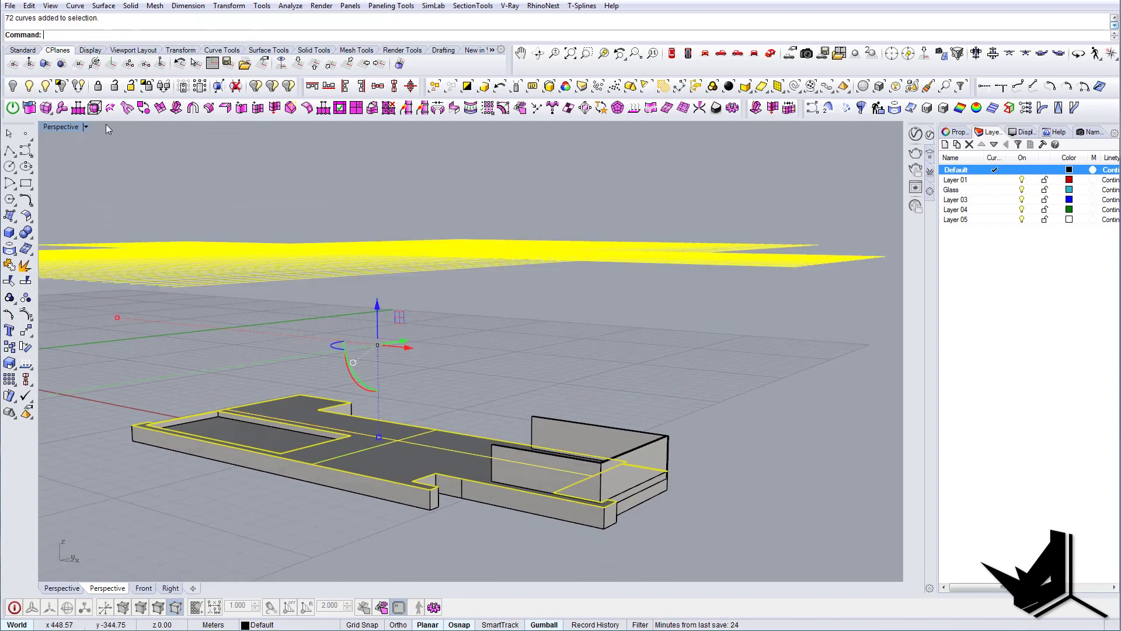
left_click(61, 87)
Step: Project all the tile lines onto the podium's top surface from the top view
right_click_drag(355, 324, 556, 375)
left_click_drag(225, 283, 225, 282)
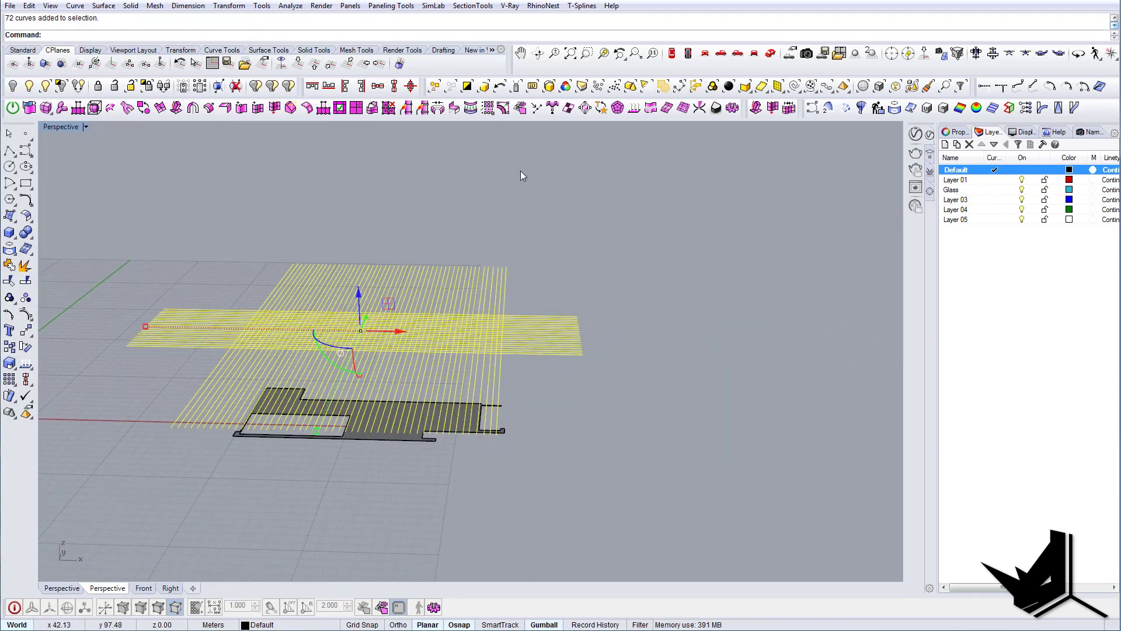
left_click(520, 170)
right_click_drag(507, 323, 570, 332)
left_click_drag(194, 261, 192, 260)
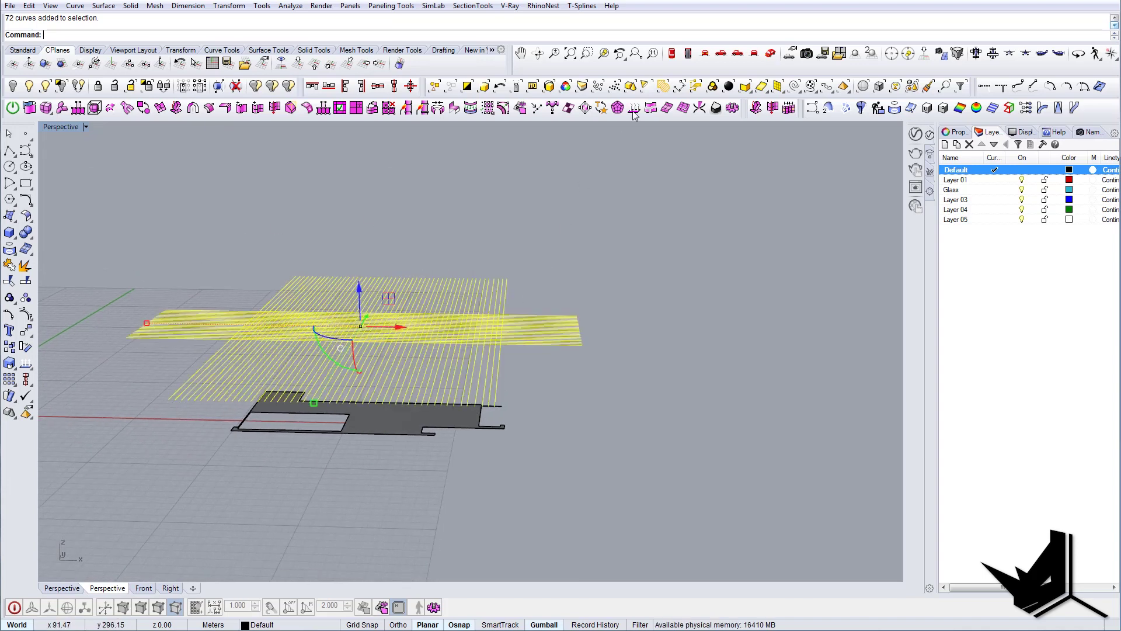
left_click(670, 54)
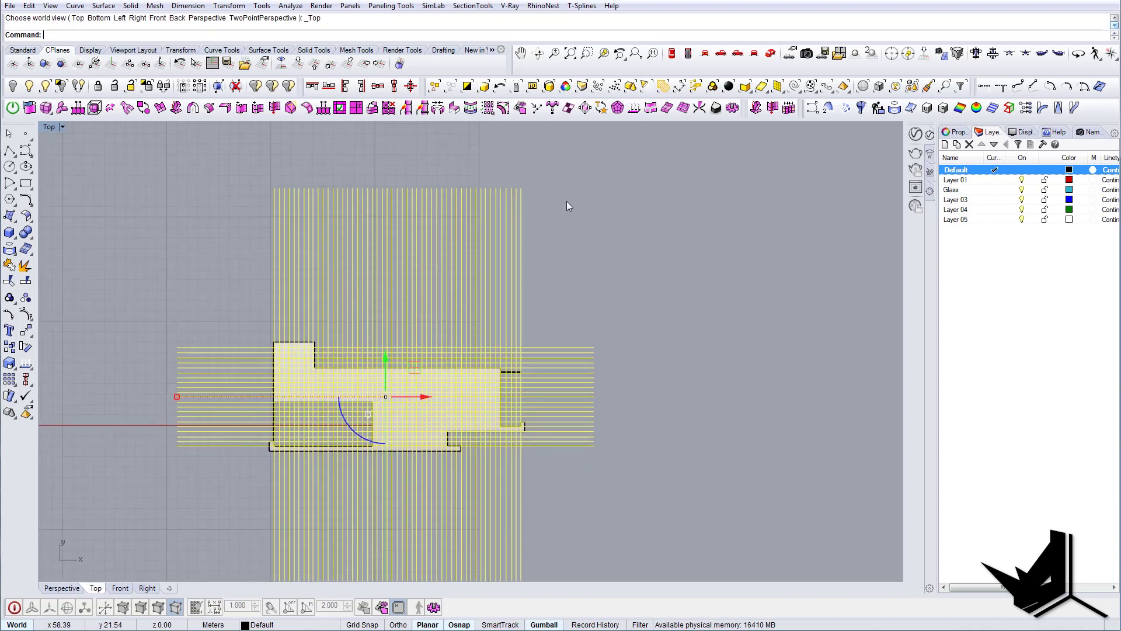
type("Proj")
scroll(404, 418, "up", 10)
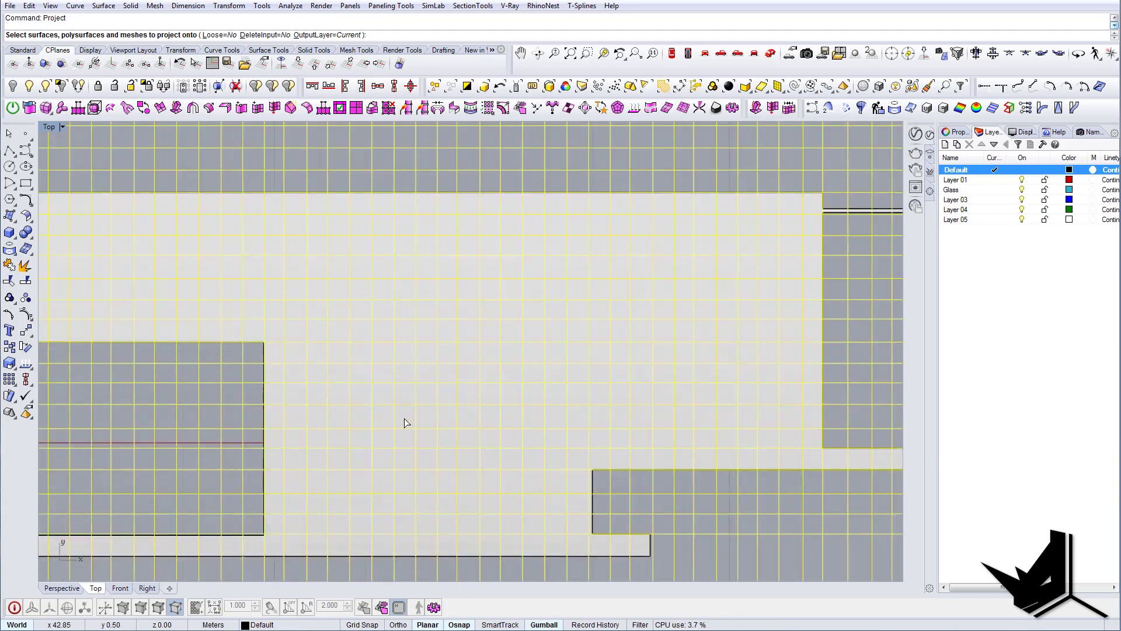
left_click(409, 422)
key("Return")
scroll(409, 422, "down", 14)
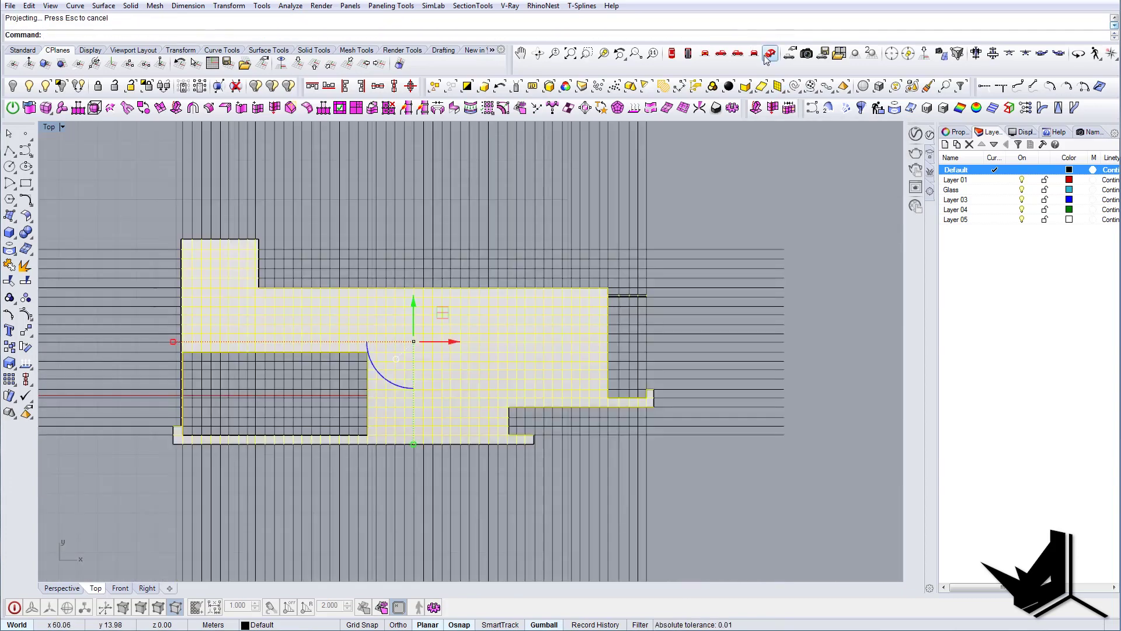
Step: Select all the original tile lines floating above the podium surface in the perspective view
left_click(771, 54)
mouse_move(514, 286)
right_mouse_down()
mouse_move(516, 265)
mouse_move(503, 287)
right_mouse_up()
left_click(650, 355)
left_click_drag(650, 355, 296, 281)
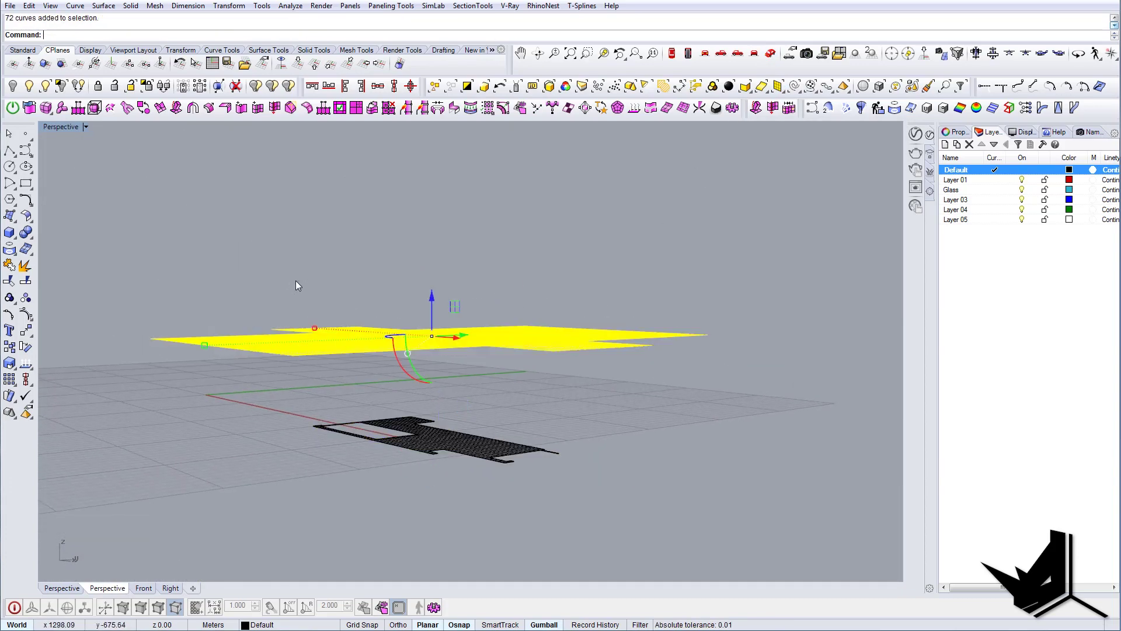
key("Delete")
right_click_drag(309, 286, 408, 332)
key("ctrl+z")
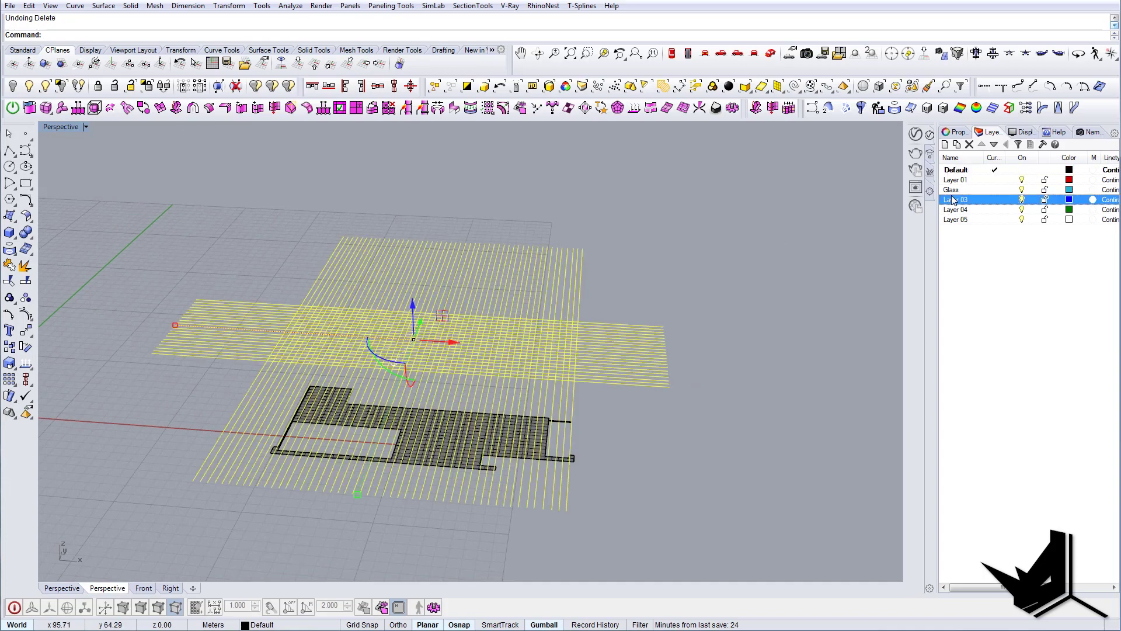
Step: Move the selected original tile lines to Layer 03 and turn that layer off
right_click(952, 200)
left_click(1016, 401)
left_click(1022, 200)
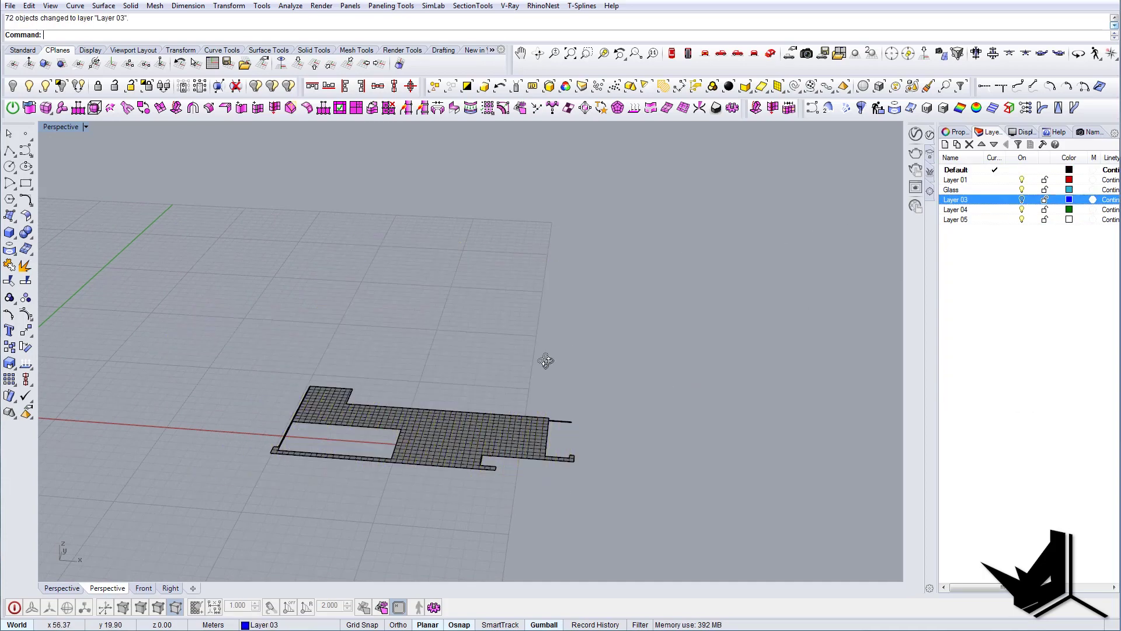
Step: Inspect the projected tile lines on the podium's top surface
scroll(425, 420, "up", 5)
scroll(582, 507, "up", 6)
right_click_drag(514, 454, 456, 437)
left_click(582, 506)
key("Escape")
scroll(556, 481, "down", 7)
scroll(501, 418, "up", 5)
scroll(500, 418, "down", 8)
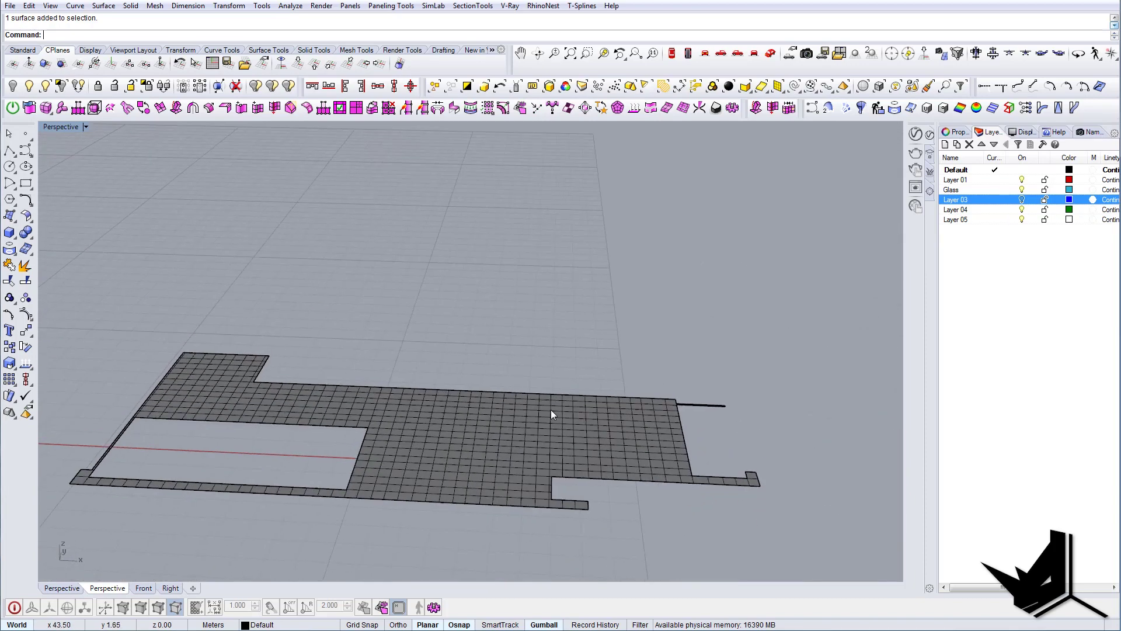
Step: Select all the projected tile lines with SelCrv
type("SelC")
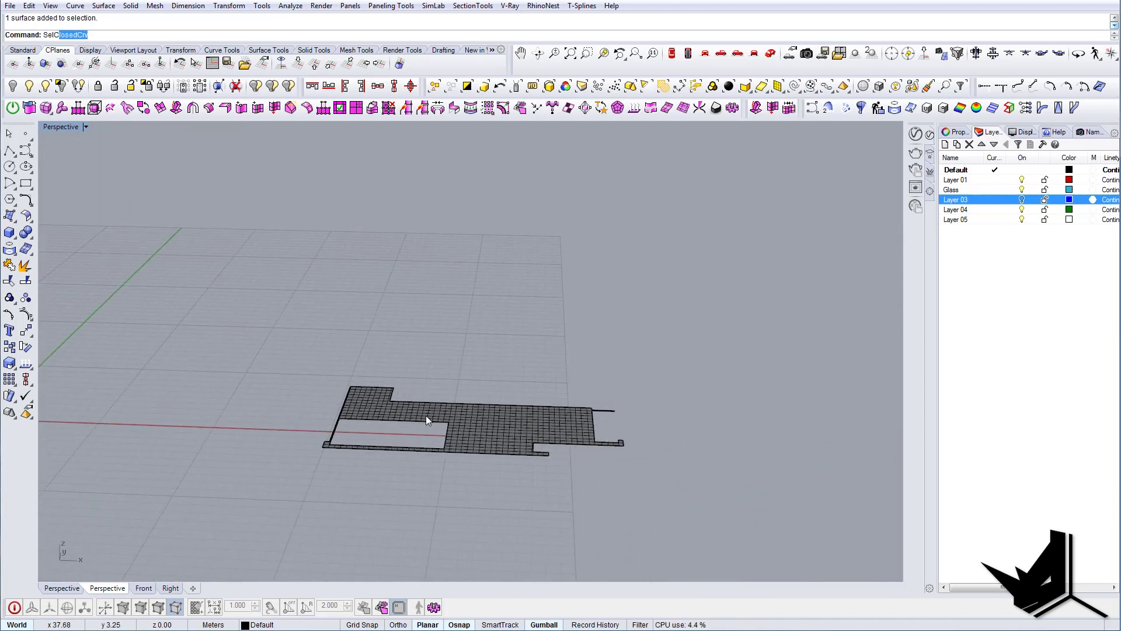
type("rv")
key("Return")
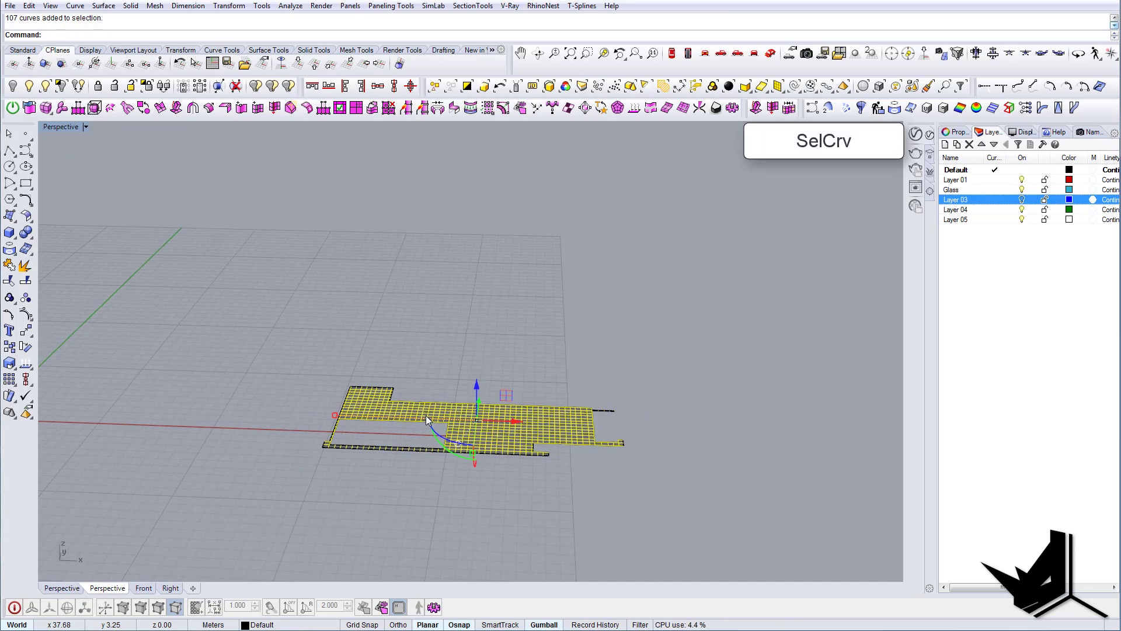
Step: Extrude the selected projected tile lines a short distance vertically into surfaces
scroll(425, 415, "up", 7)
right_click_drag(438, 445, 447, 435)
right_click_drag(538, 430, 459, 385, "shift")
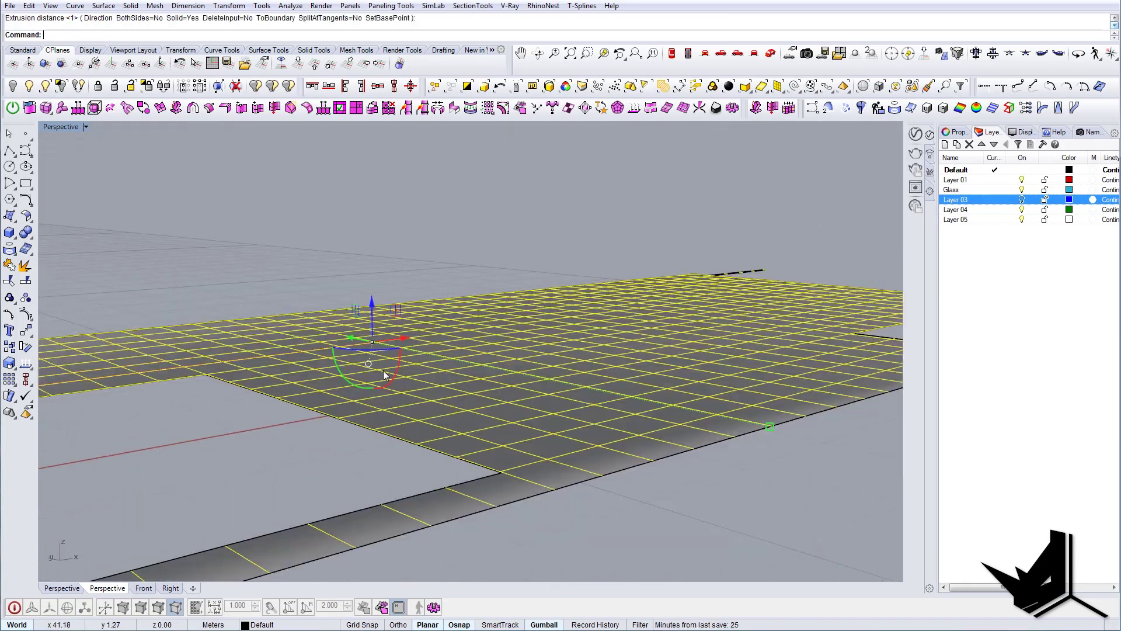
scroll(384, 374, "up", 2)
left_click_drag(372, 301, 373, 302)
scroll(580, 401, "down", 4)
right_click_drag(580, 401, 491, 346)
left_click(514, 361)
scroll(492, 346, "up", 2)
scroll(437, 423, "up", 2)
scroll(457, 413, "down", 2)
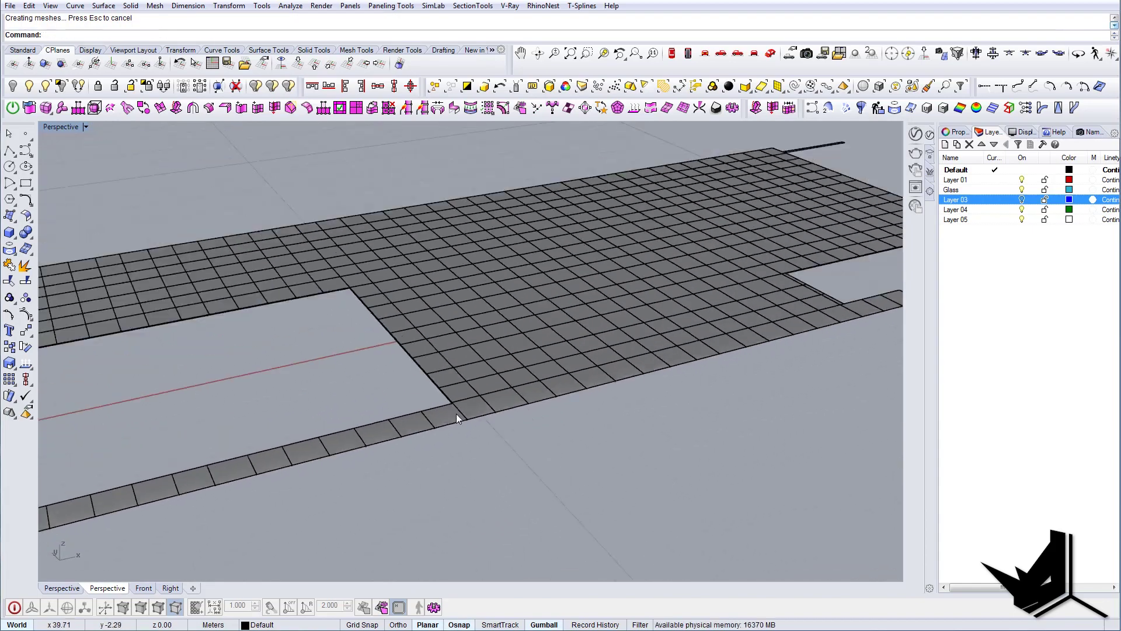
Step: Show the hidden podium body beneath the tiled top surface
right_click_drag(456, 414, 463, 346)
left_click(46, 86)
right_click(462, 347)
right_click_drag(478, 398, 257, 352)
left_click(459, 425)
key("ctrl+h")
Step: Join the extracted top surface back to the podium polysurface
left_click(437, 409)
scroll(257, 351, "up", 6)
left_click(236, 285, "shift")
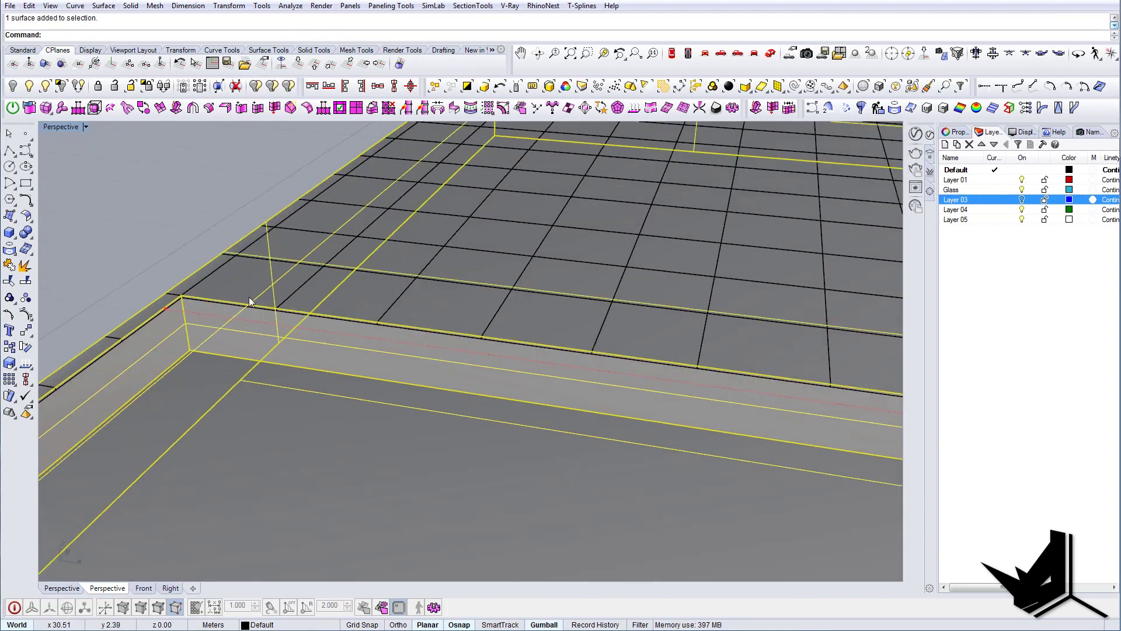
scroll(310, 331, "down", 3)
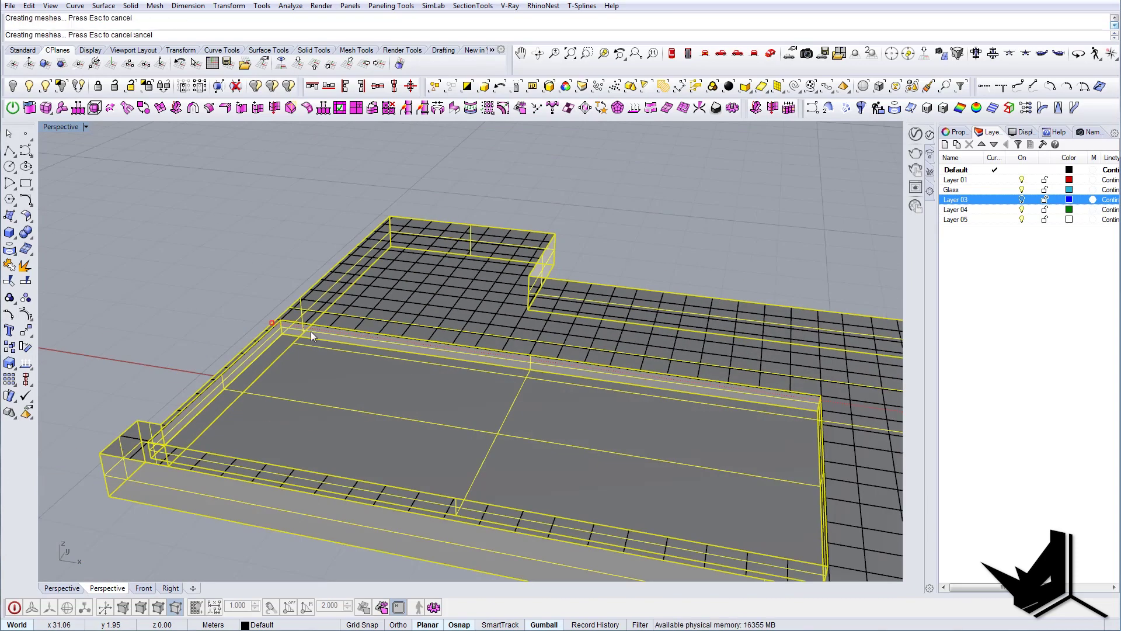
Step: Move the podium polysurface away from the tile grid to test the join, and undo the move
key("Escape")
left_click(318, 394)
scroll(318, 394, "down", 6)
right_click_drag(475, 400, 392, 357)
left_click_drag(398, 336, 587, 272)
left_click(575, 333)
right_click_drag(575, 333, 536, 334)
left_click(601, 282)
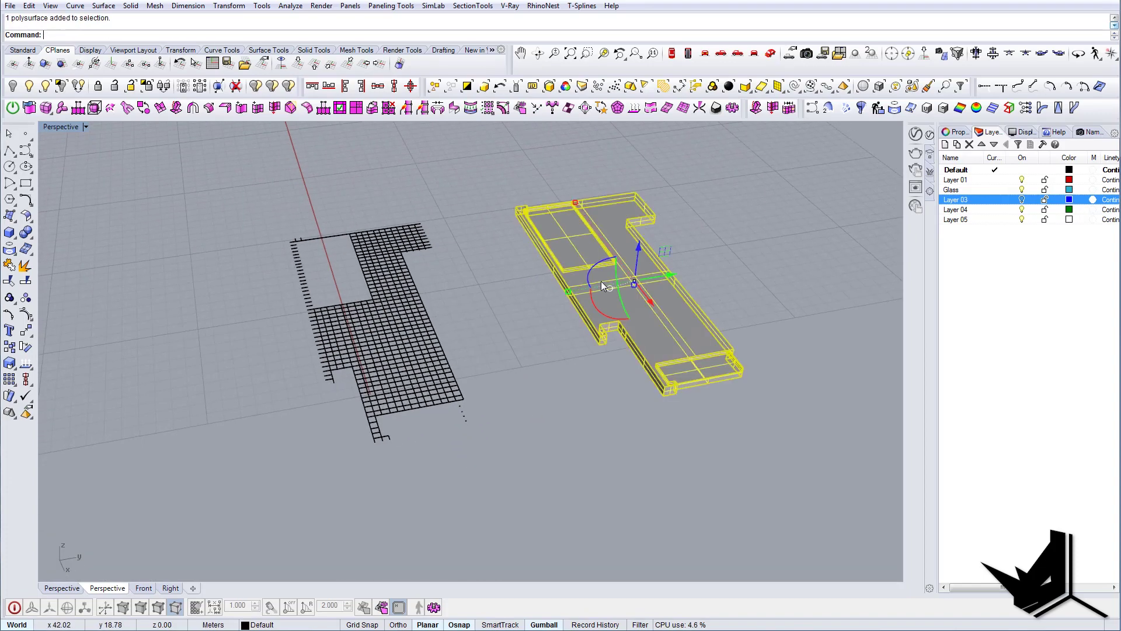
key("ctrl+z")
Step: Examine the tile grid on the podium top, checking which objects overlap along one tile line
right_click_drag(601, 282, 352, 345)
scroll(530, 410, "up", 5)
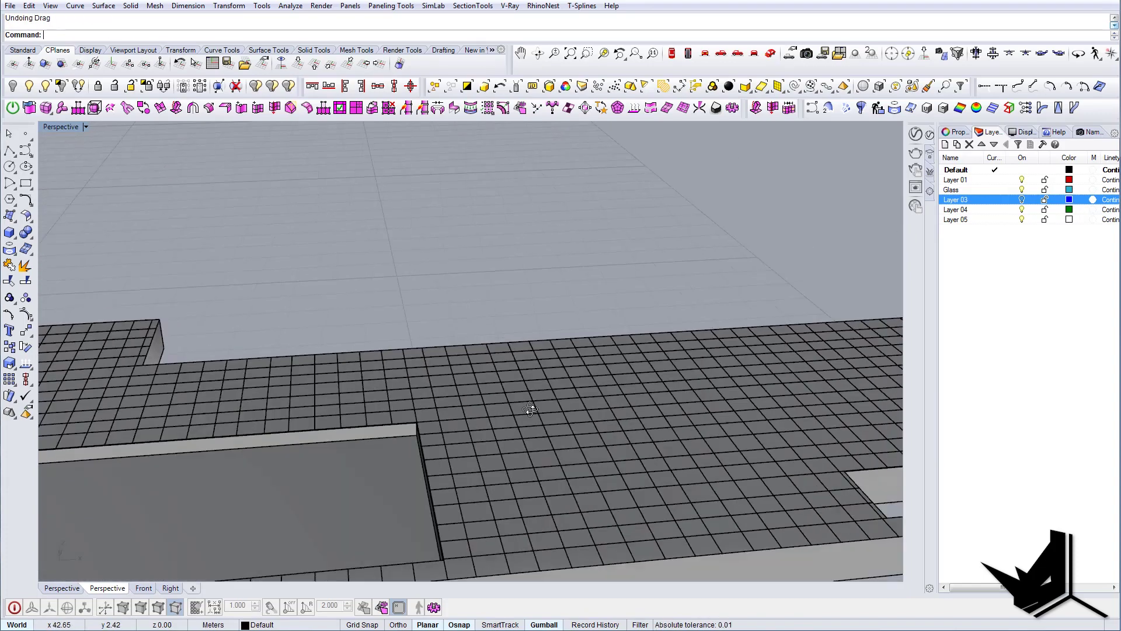
scroll(530, 410, "down", 5)
right_click_drag(519, 377, 662, 380)
scroll(607, 383, "up", 6)
left_click(612, 387)
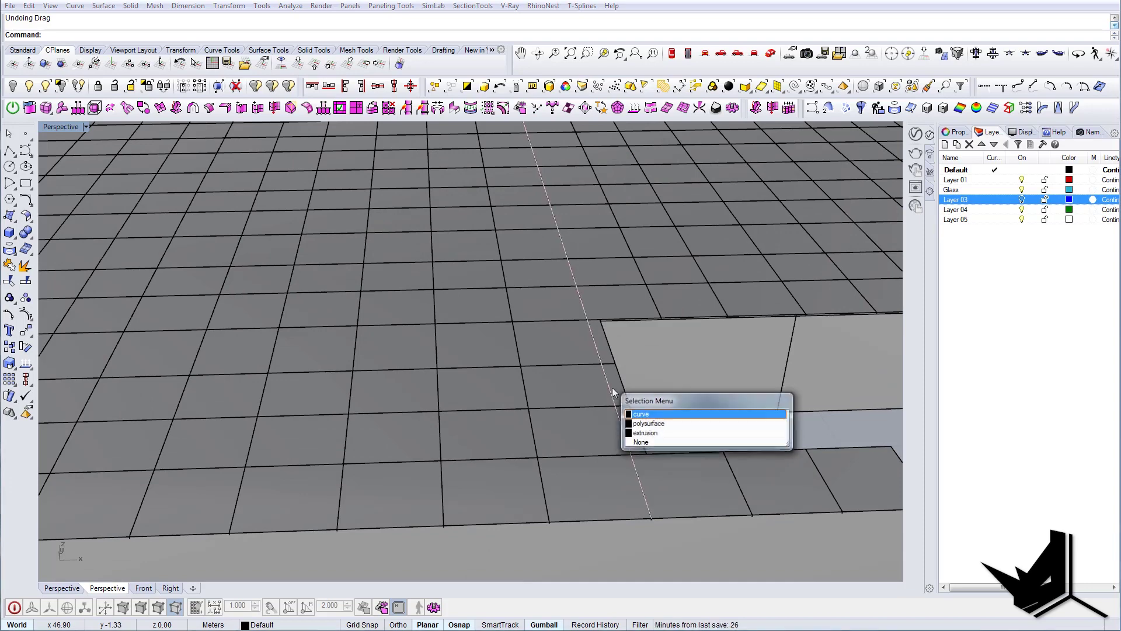
left_click(642, 413)
scroll(554, 428, "down", 5)
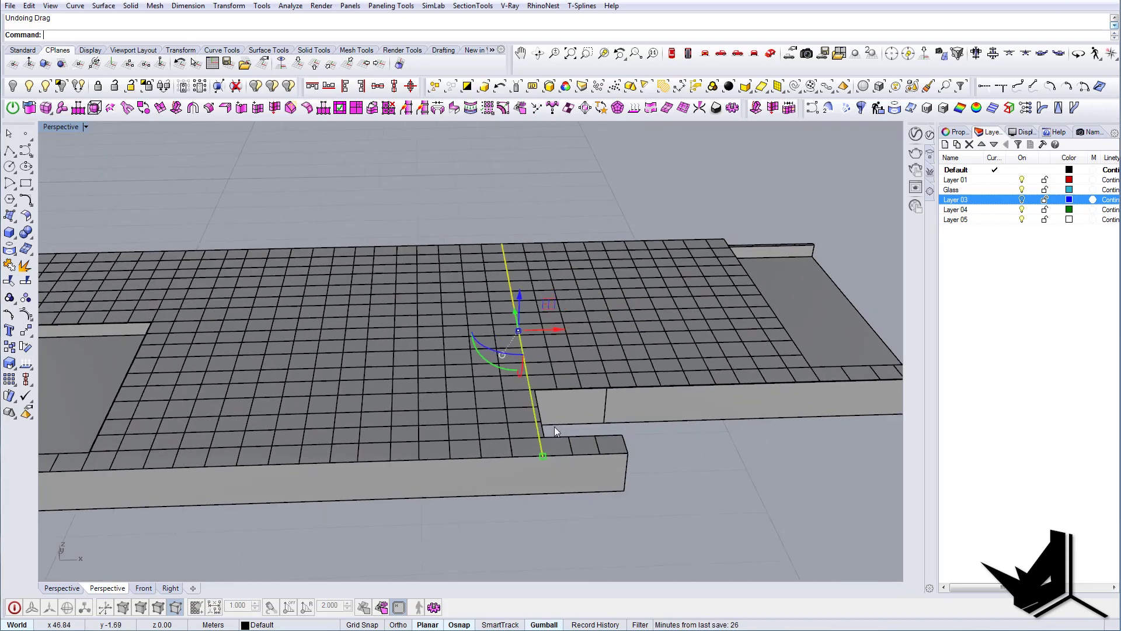
mouse_move(555, 427)
right_mouse_down()
mouse_move(541, 426)
mouse_move(566, 423)
right_mouse_up()
key("Escape")
Step: Select all the extruded tile lines with SelExtrusion
type("Se")
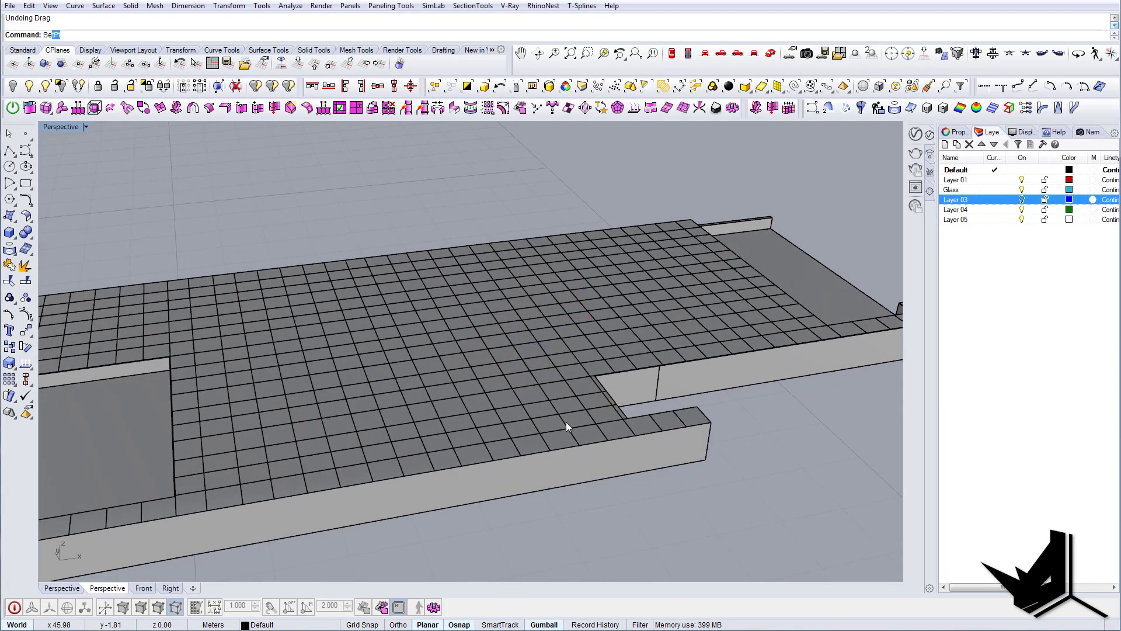
type("lExtrusion")
key("Return")
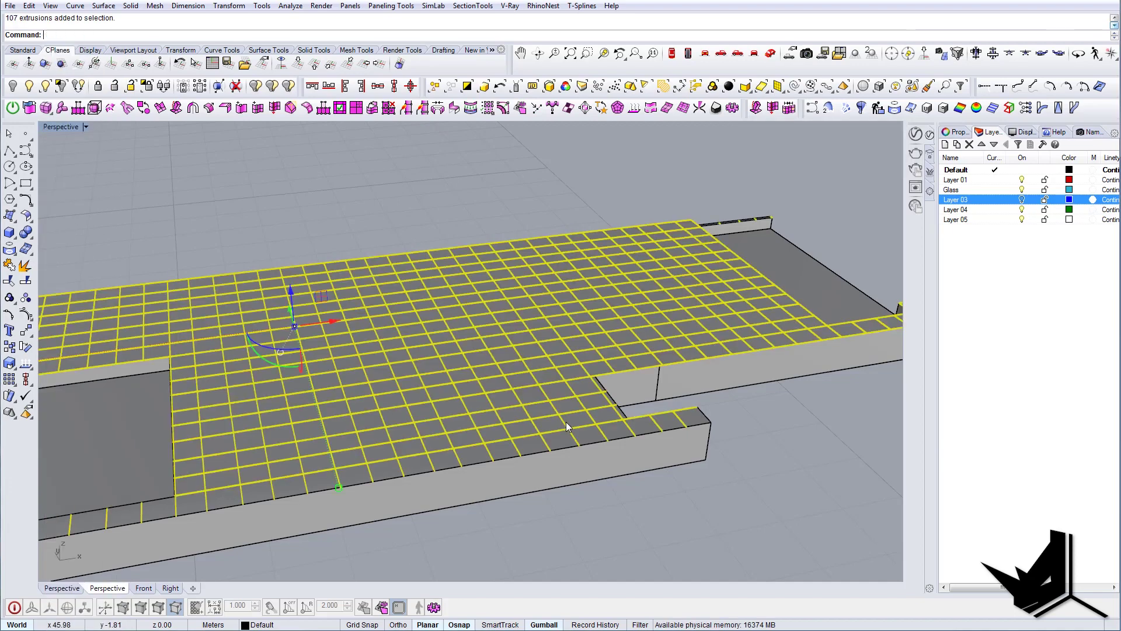
Step: Offset the selected extrusions into solids with OffsetSrf, using a distance of 0.005 on both sides
right_click_drag(485, 370, 423, 344)
right_click_drag(658, 380, 426, 378, "shift")
mouse_move(470, 368)
right_mouse_down()
mouse_move(444, 392)
mouse_move(450, 375)
right_mouse_up()
scroll(620, 418, "up", 8)
right_click_drag(545, 435, 598, 421)
scroll(601, 418, "down", 8)
right_click_drag(514, 376, 663, 363, "shift")
type("OffsetSrf")
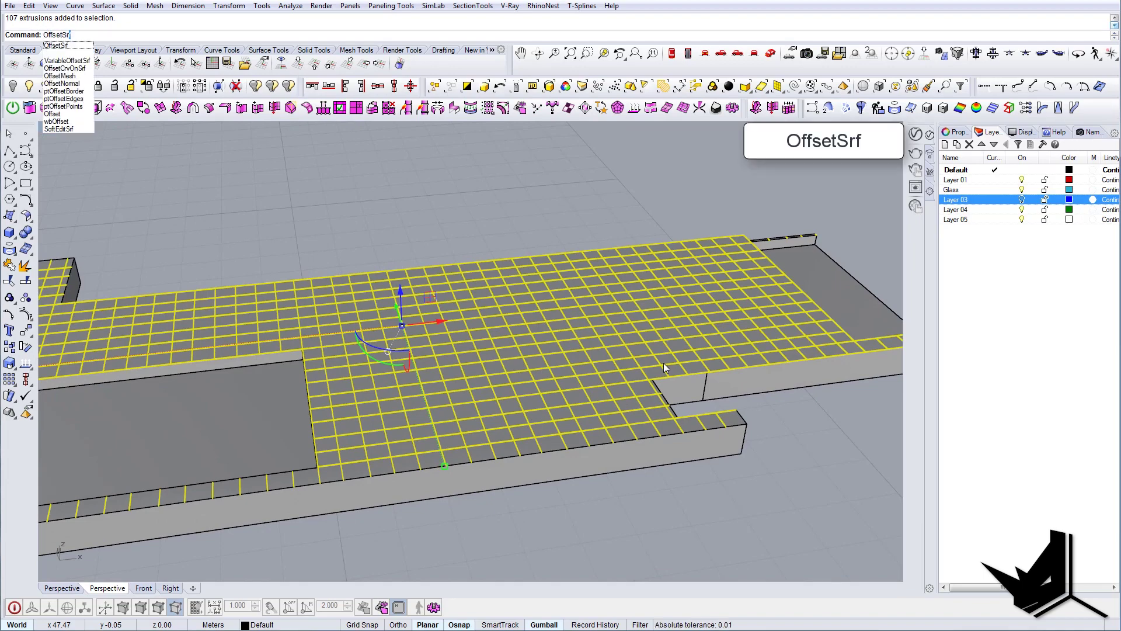
key("Return")
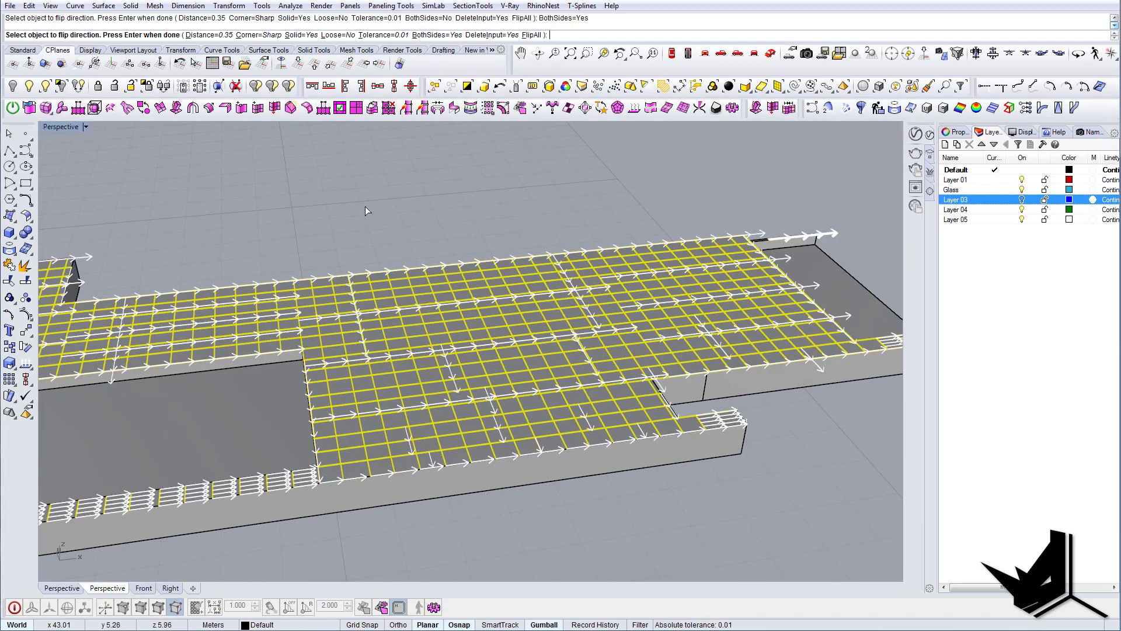
right_click_drag(365, 206, 374, 210)
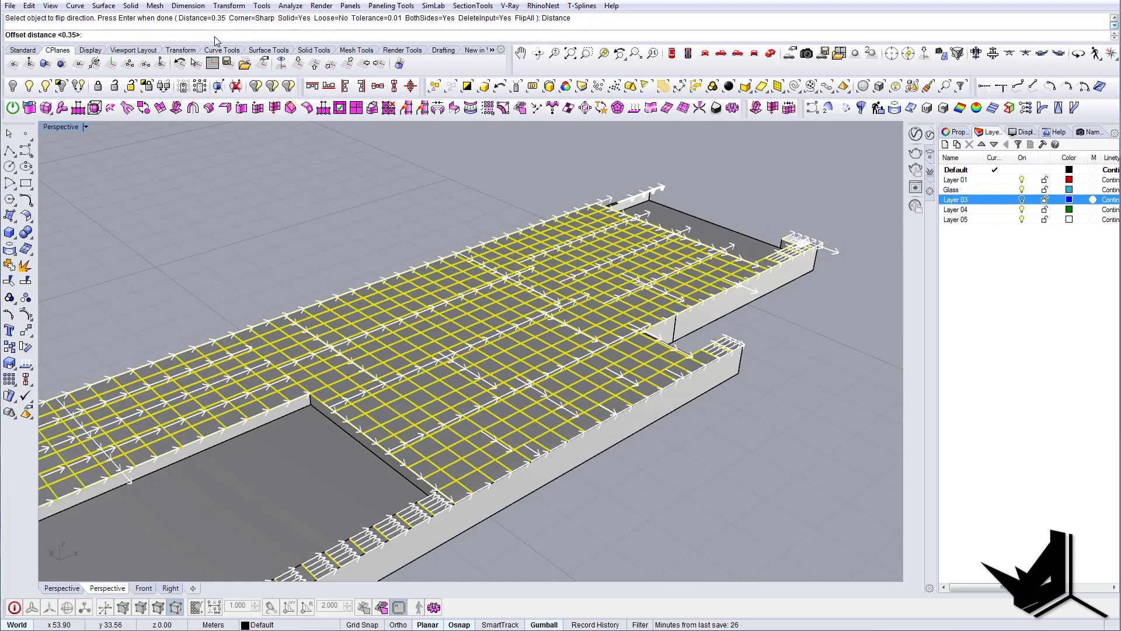
type("0.005")
key("Return")
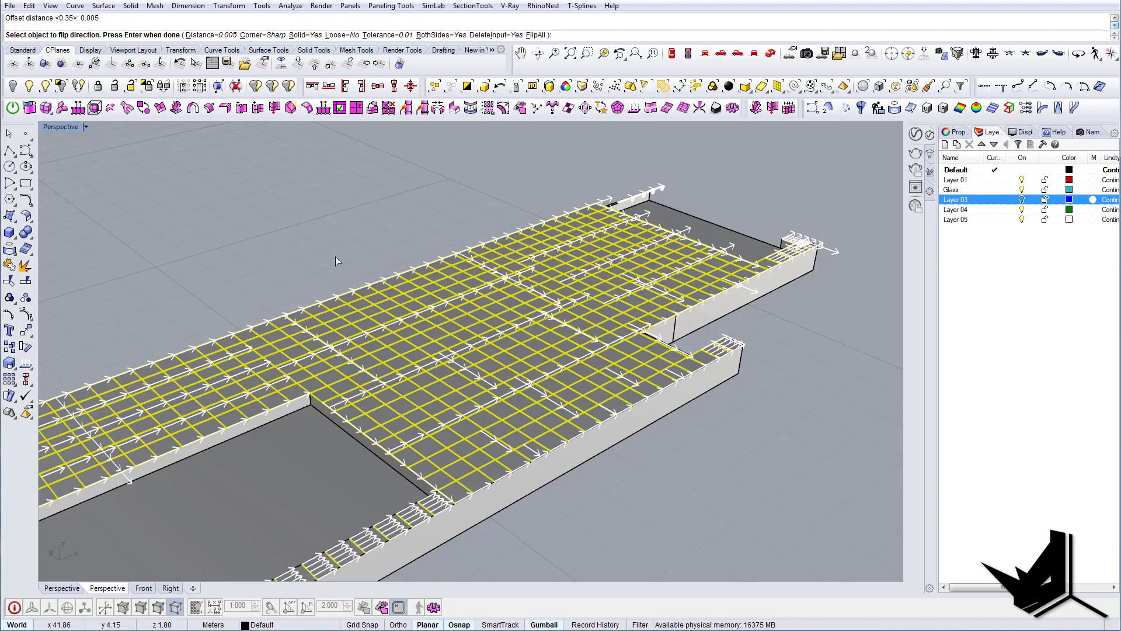
key("Return")
Step: Group all the offset tile joint solids
scroll(387, 422, "up", 10)
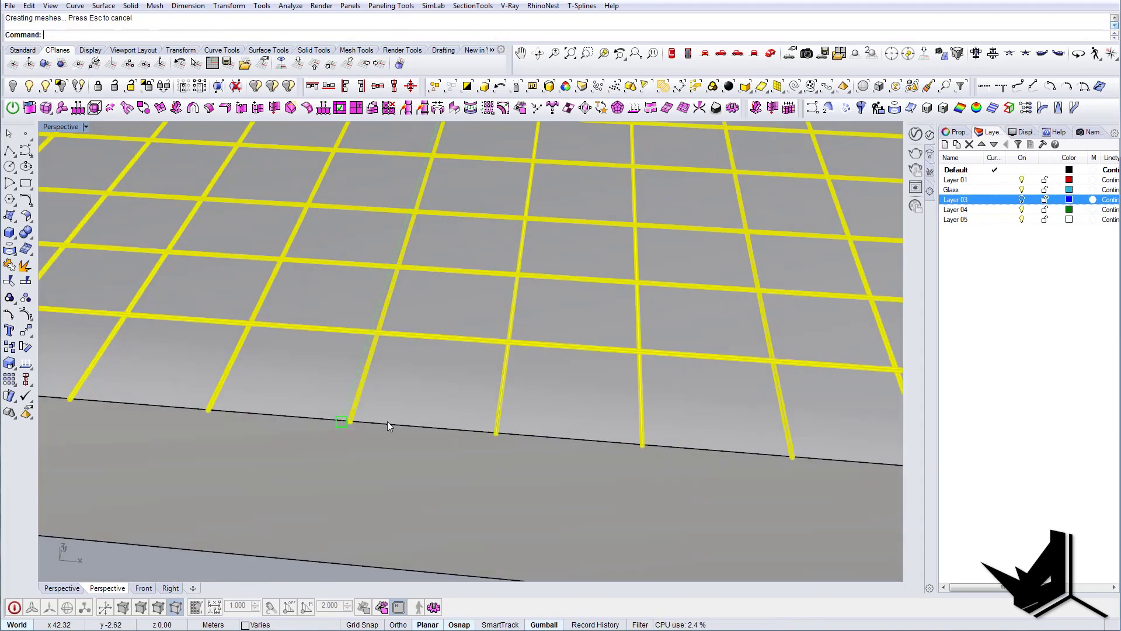
scroll(389, 444, "up", 3)
scroll(416, 443, "down", 12)
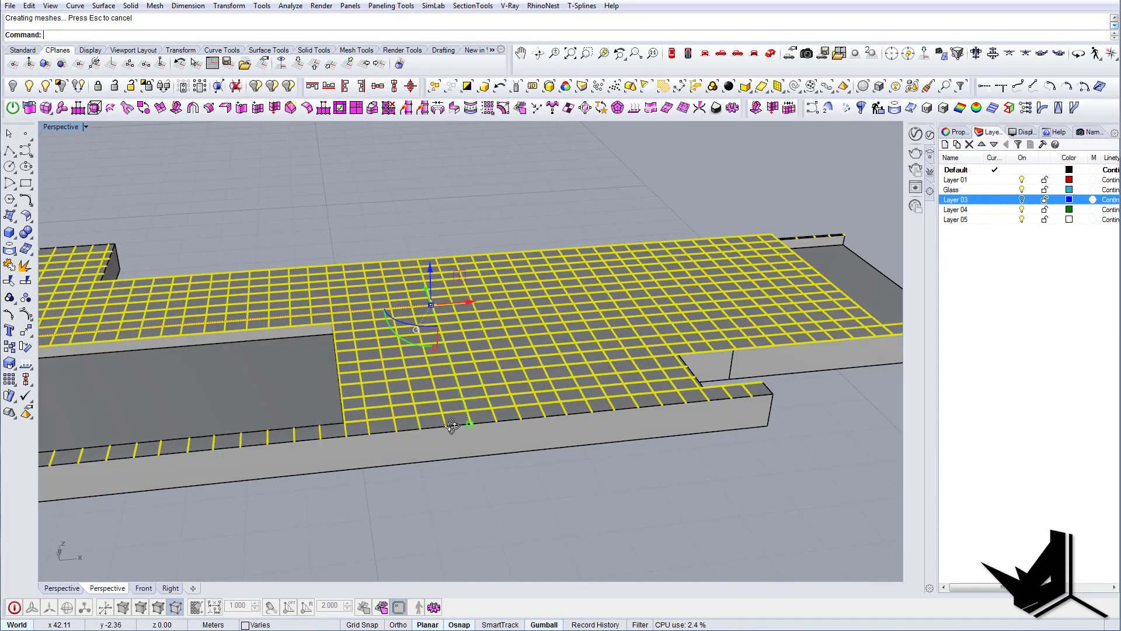
type("Group")
right_click_drag(451, 426, 369, 395)
key("Return")
key("Escape")
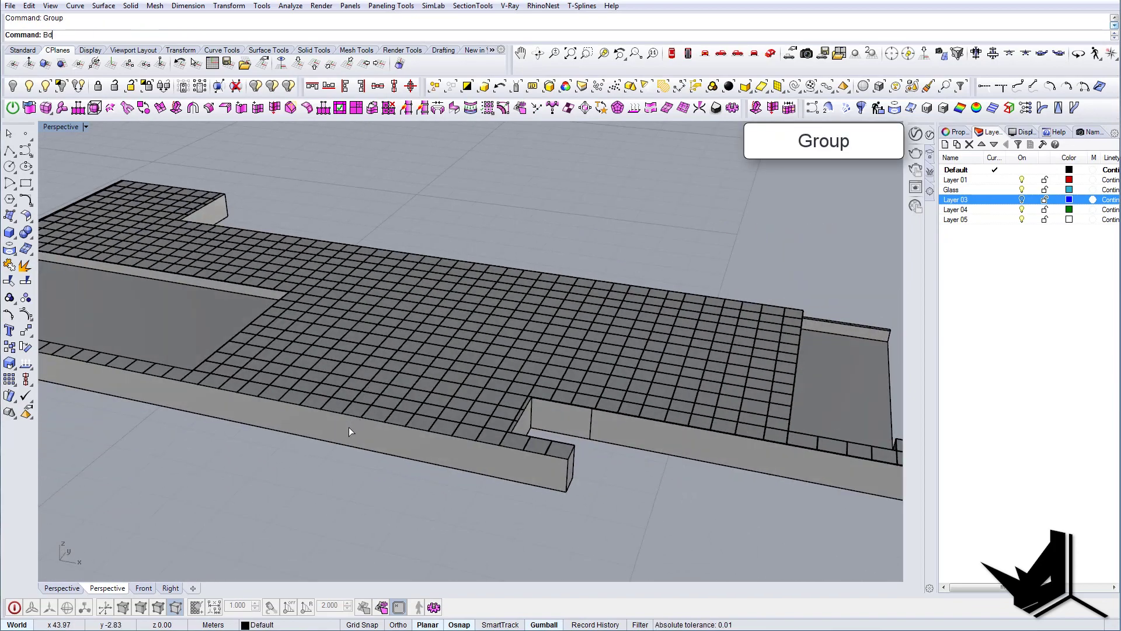
Step: Subtract the grouped tile joint solids from the podium with a Boolean difference
key("Return")
left_click(426, 440)
right_click_drag(426, 440, 425, 345)
scroll(455, 417, "down", 6)
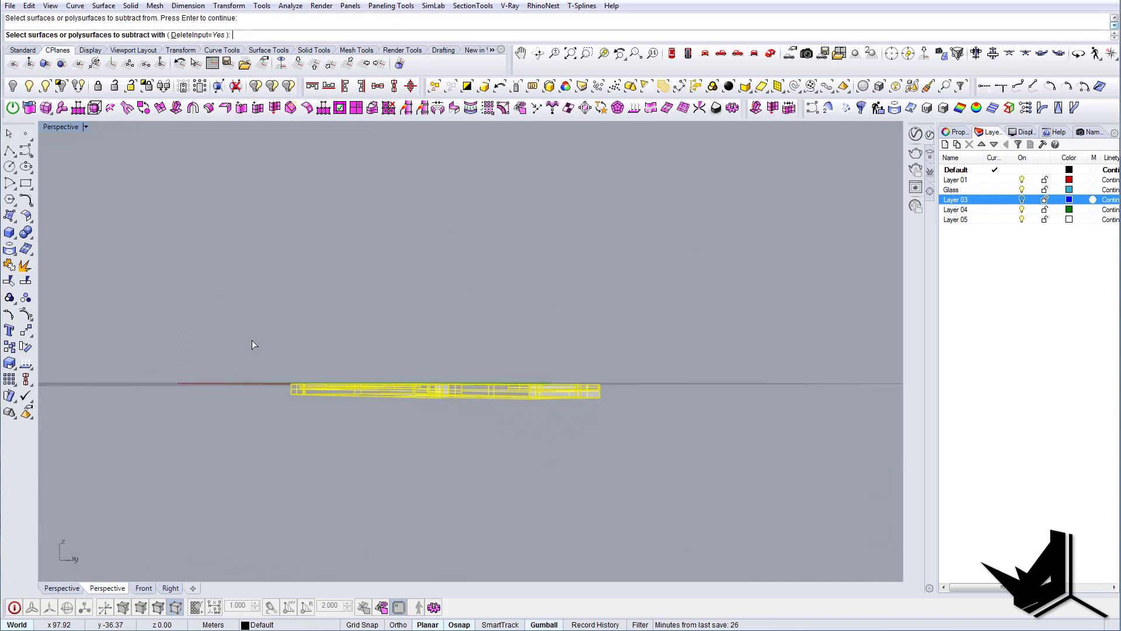
left_click(647, 391)
key("Return")
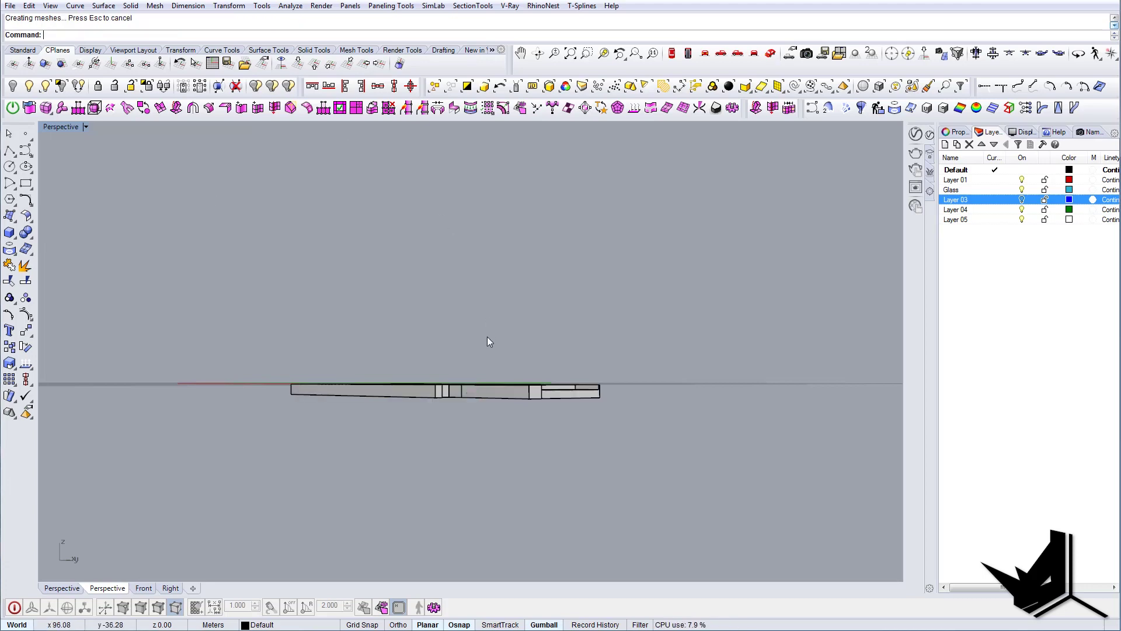
Step: Inspect the grooves cut between the floor tiles, including those along the pool edge and the staircase opening
right_click_drag(487, 336, 496, 418)
scroll(457, 446, "up", 12)
right_click_drag(354, 412, 381, 373)
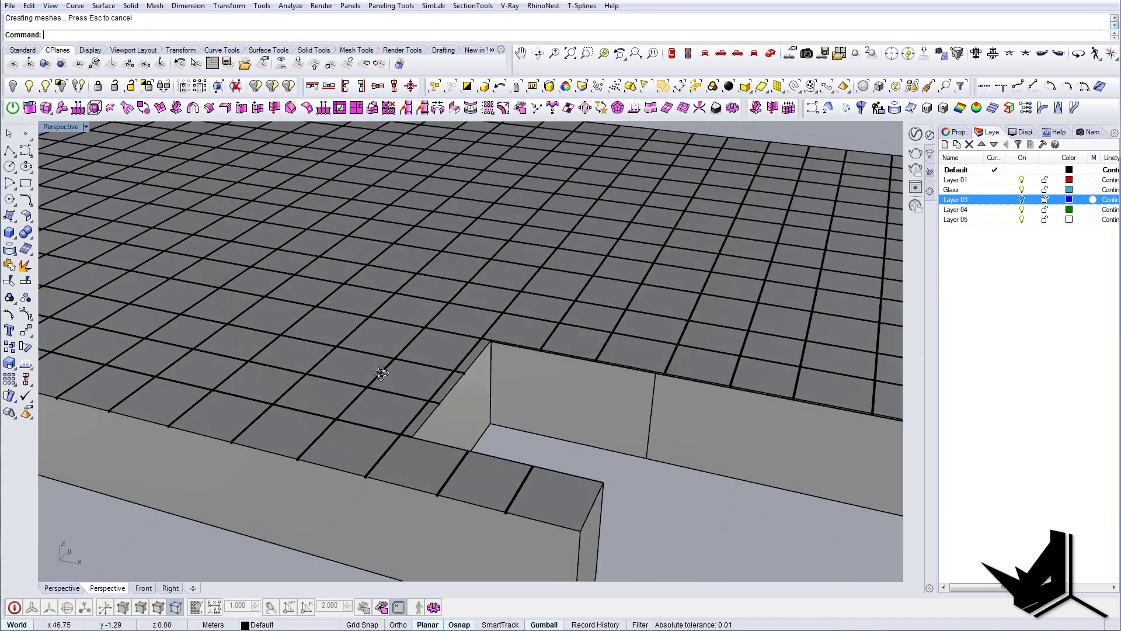
scroll(531, 393, "down", 2)
scroll(551, 395, "up", 10)
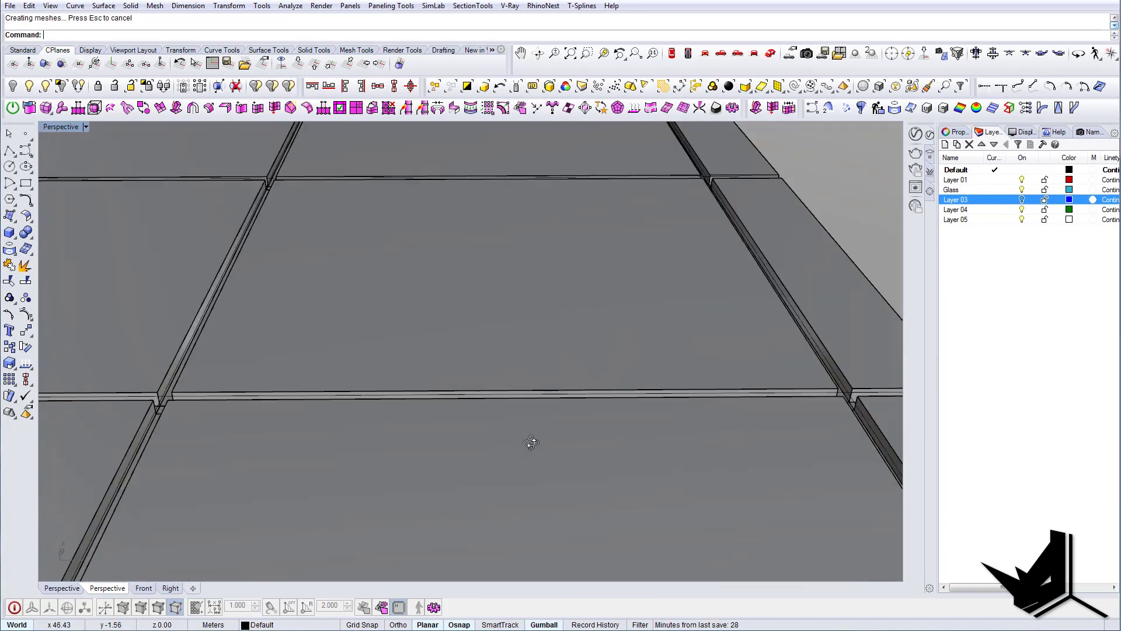
right_click_drag(530, 442, 608, 455)
right_click_drag(485, 369, 342, 395)
scroll(341, 271, "up", 8)
left_click(334, 294)
key("Escape")
scroll(327, 324, "down", 12)
right_click_drag(434, 379, 436, 345)
scroll(509, 367, "down", 7)
scroll(338, 345, "up", 8)
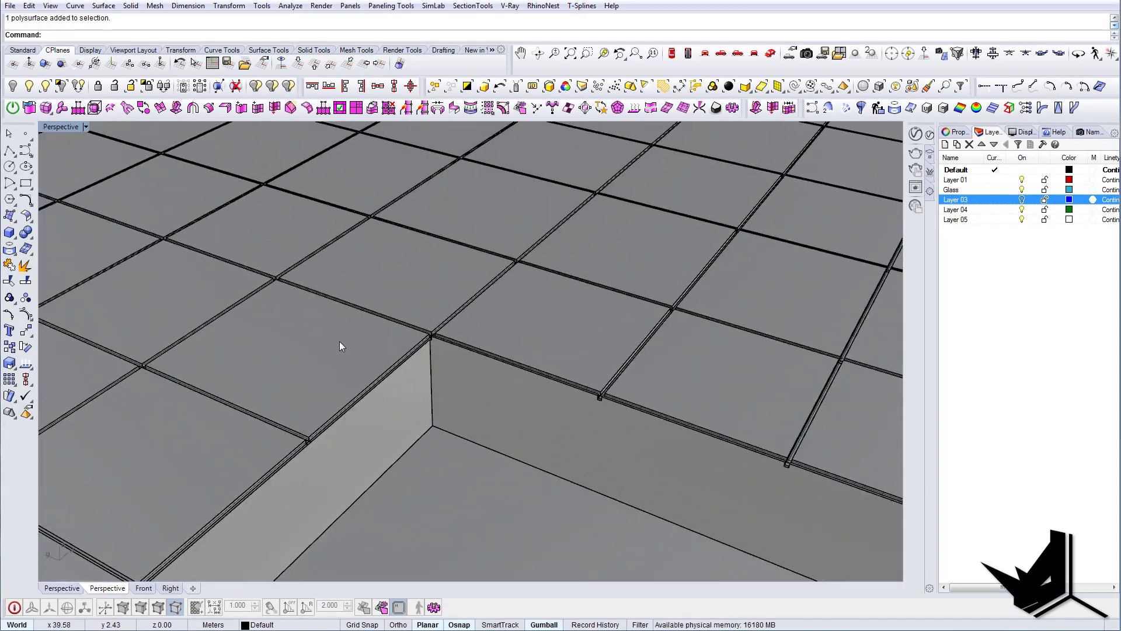
scroll(340, 345, "up", 2)
scroll(405, 370, "down", 10)
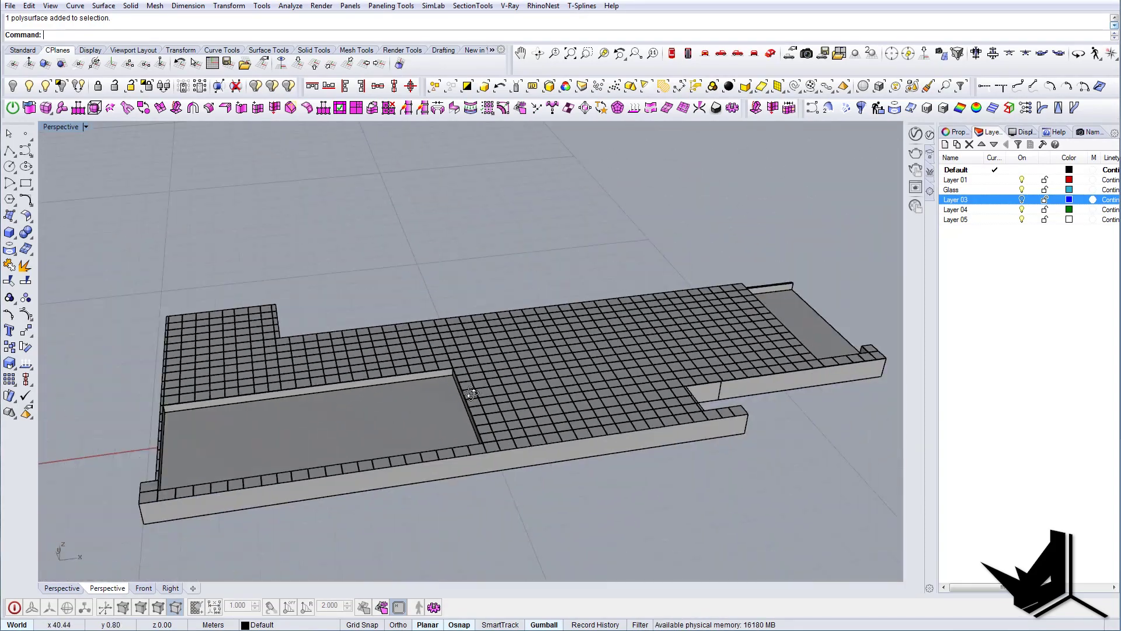
Step: Show all hidden objects and hide the floor plan and elevation images at the pavilion
right_click_drag(471, 393, 30, 123)
left_click(30, 86)
right_click_drag(462, 362, 656, 445)
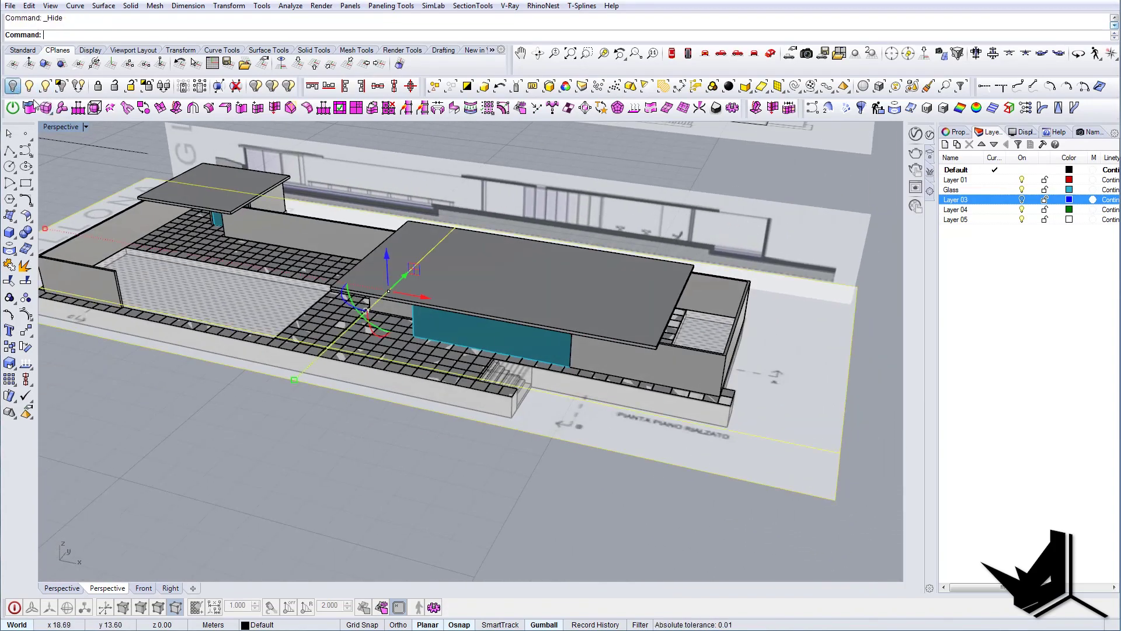
right_click_drag(315, 237, 370, 312)
left_click(500, 293)
left_click(13, 88)
Step: Show the hidden floor plan image beneath the pavilion by picking it among the hidden objects
scroll(417, 337, "up", 4)
right_click_drag(461, 333, 561, 344, "shift")
right_click_drag(467, 344, 436, 345)
scroll(436, 340, "down", 3)
right_click_drag(343, 333, 166, 121)
left_click(48, 81)
left_click(562, 421)
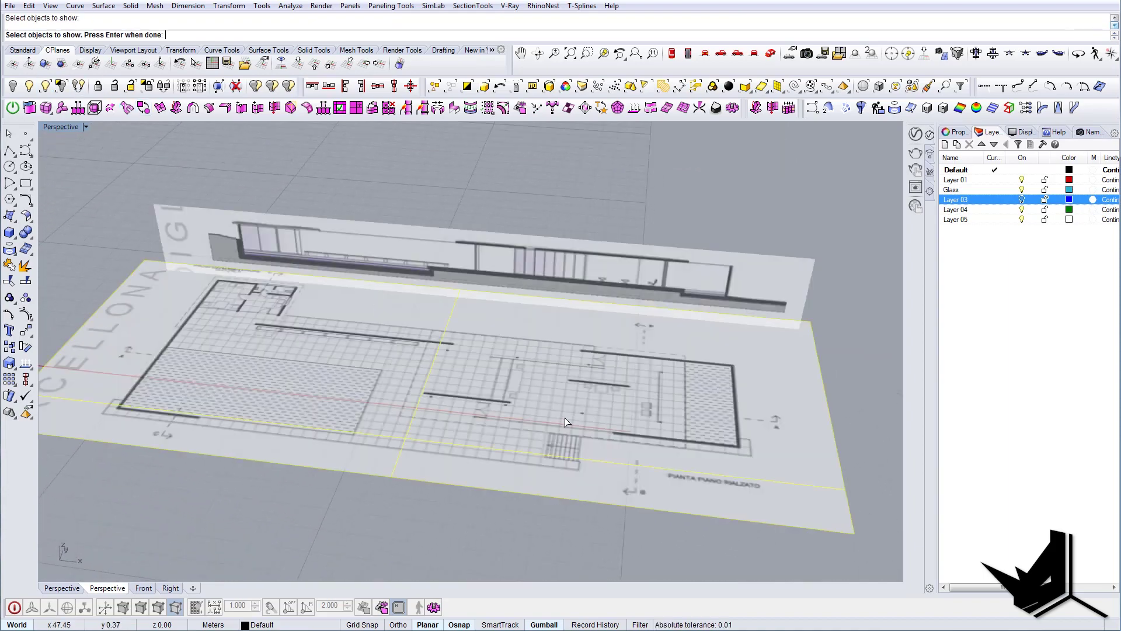
right_click(565, 418)
mouse_move(441, 403)
right_mouse_down()
mouse_move(630, 446)
mouse_move(566, 421)
mouse_move(648, 380)
mouse_move(709, 371)
mouse_move(622, 399)
mouse_move(482, 400)
mouse_move(635, 465)
mouse_move(671, 461)
right_mouse_up()
scroll(672, 461, "down", 3)
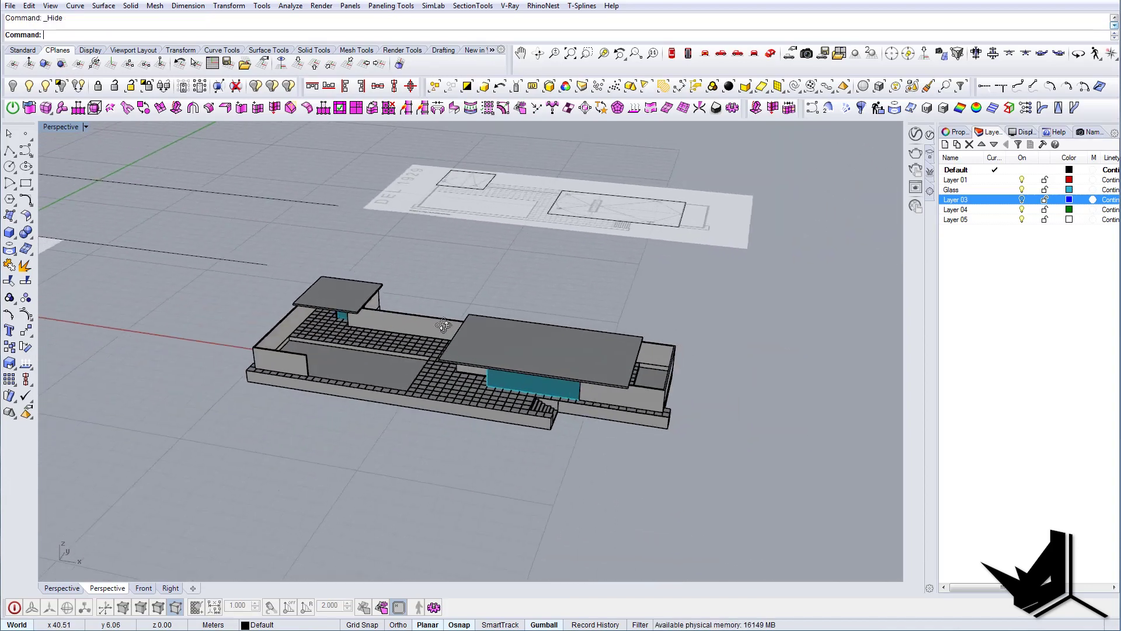